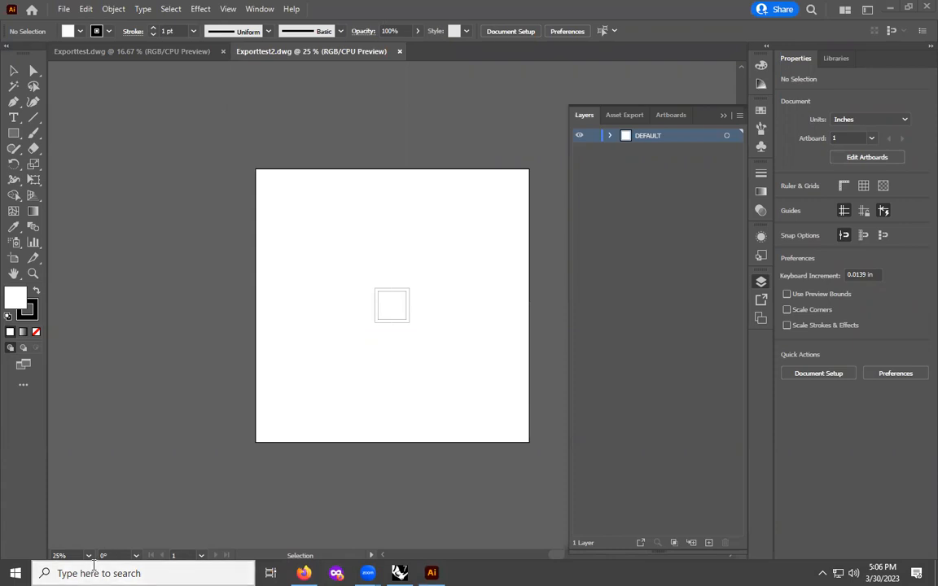
- Minimize Illustrator and launch InDesign through the Windows search
click(891, 10)
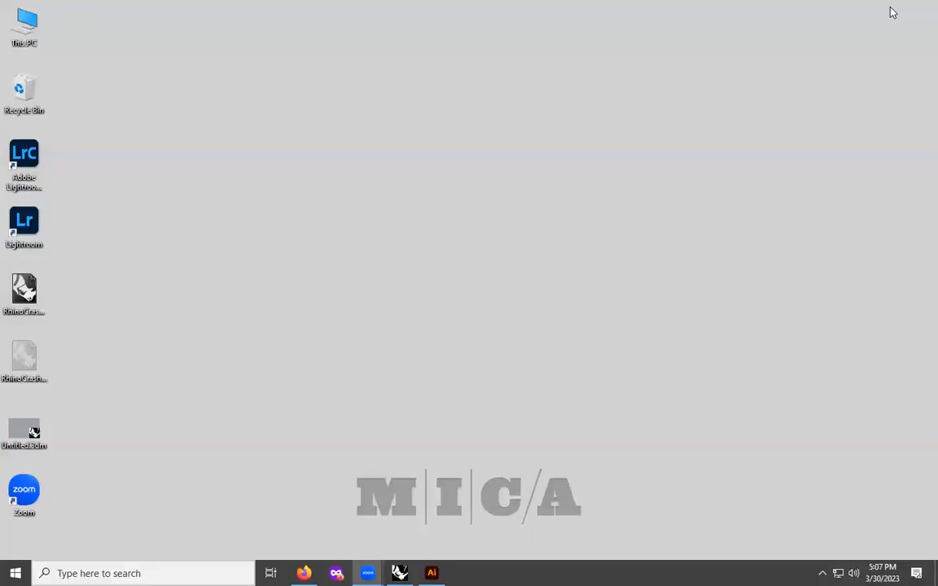
click(112, 565)
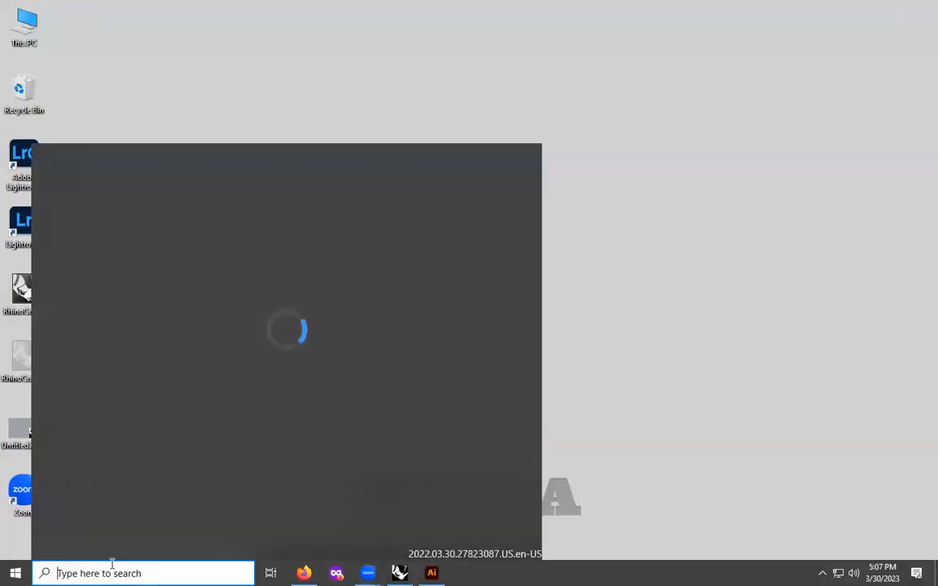
text(indes)
click(119, 231)
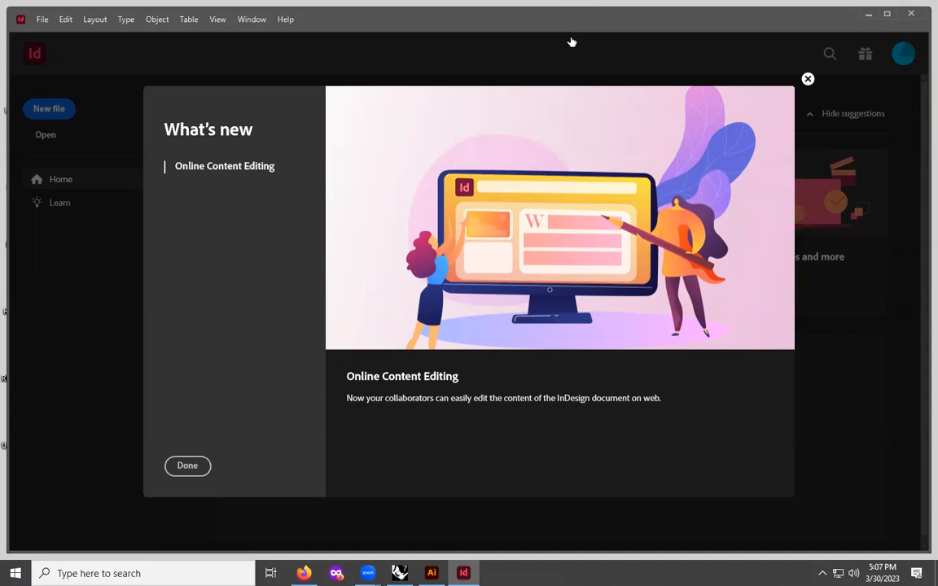
- Maximize the InDesign window and close the What's new dialog
click(885, 15)
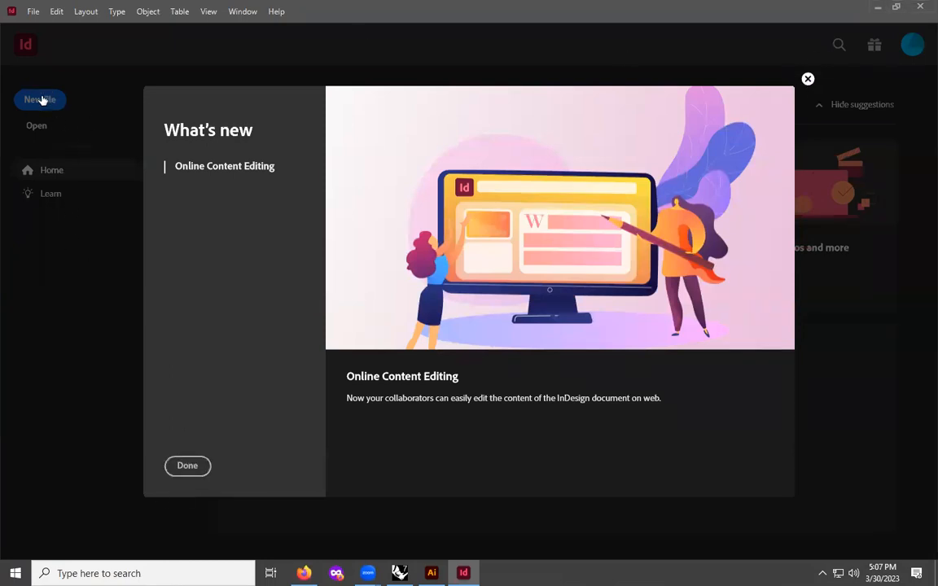
click(806, 79)
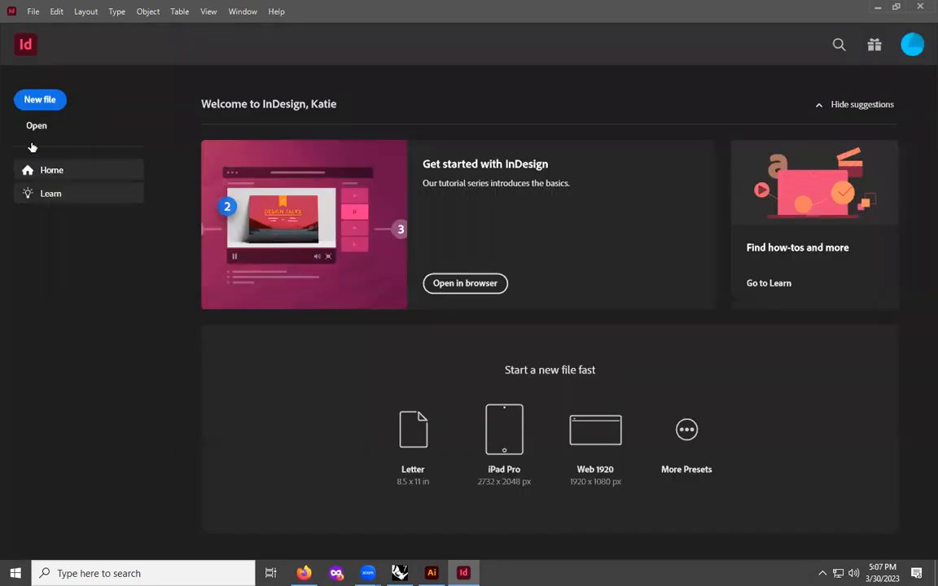
- Start a new file from the Print presets and set the units to Inches
click(58, 98)
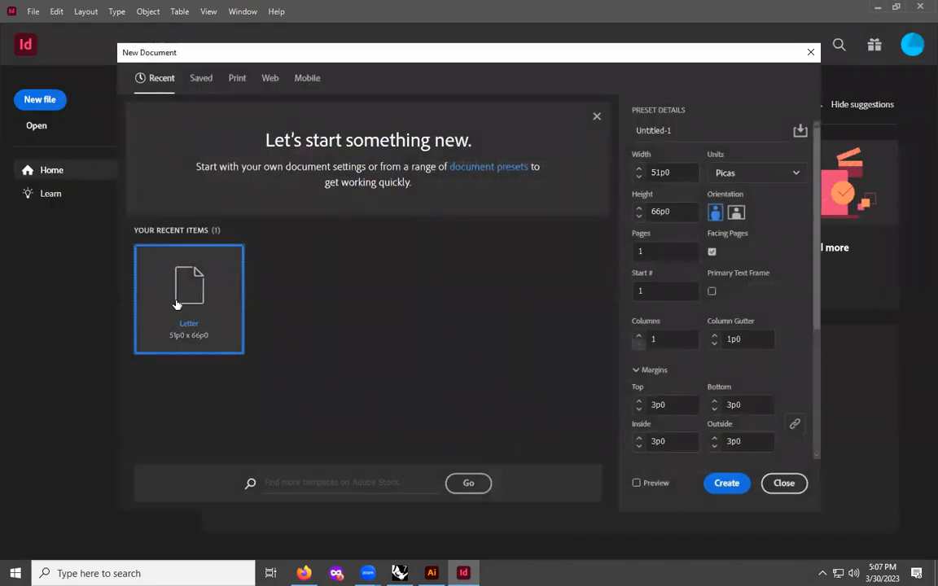
click(237, 78)
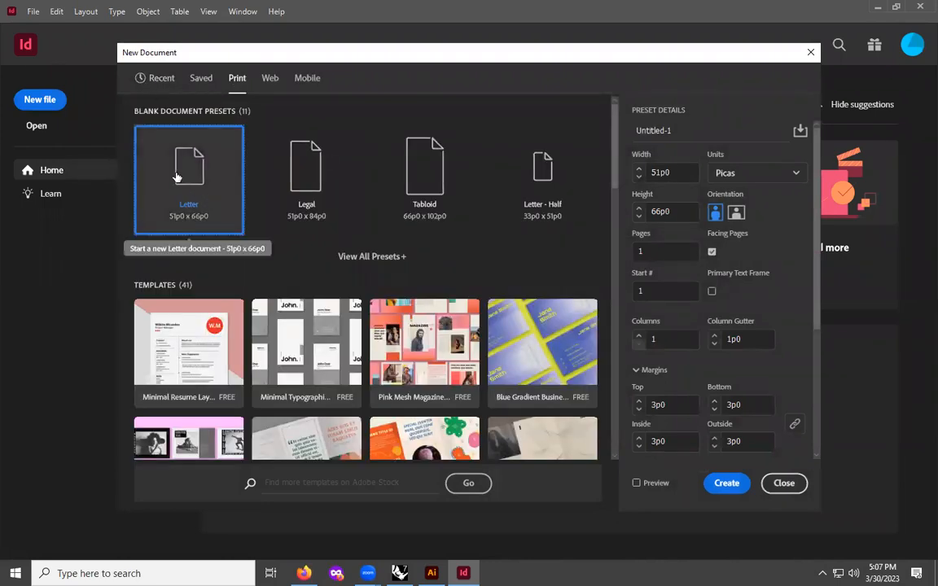
click(725, 173)
click(667, 239)
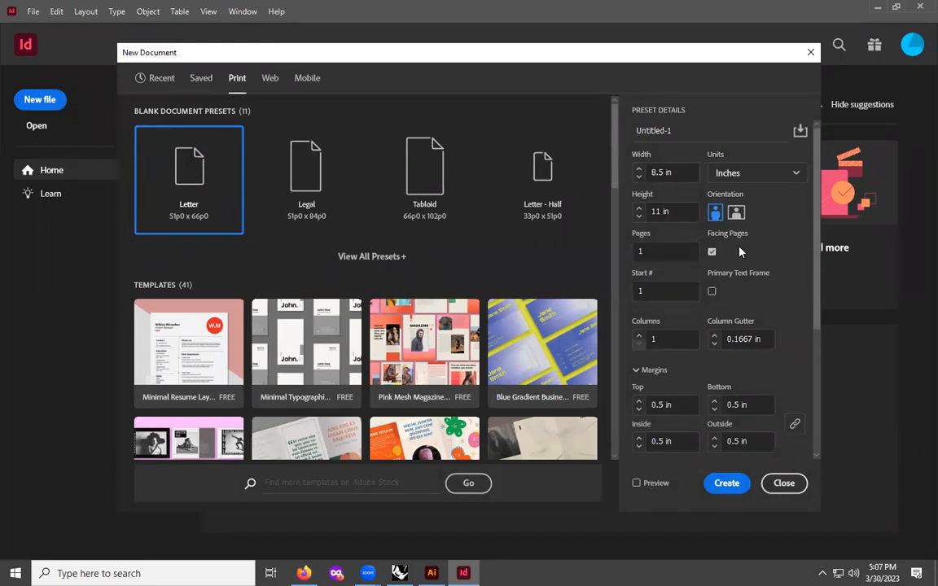
- Set the new document to 6 pages with Facing Pages enabled
scroll(669, 216, down, 5)
scroll(669, 216, up, 5)
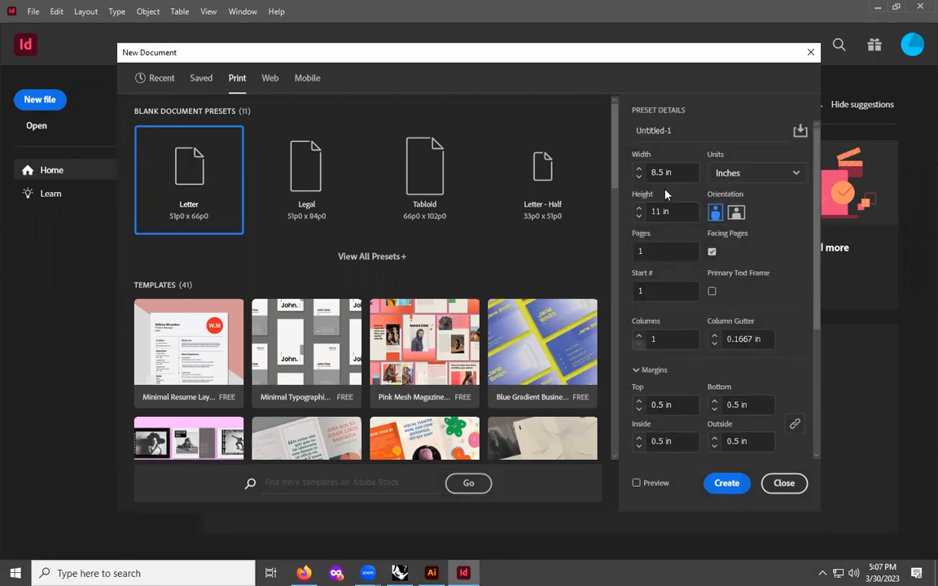
double_click(652, 251)
text(6)
click(711, 254)
- Set all linked margins to 0.25 in and create the document
scroll(715, 383, down, 2)
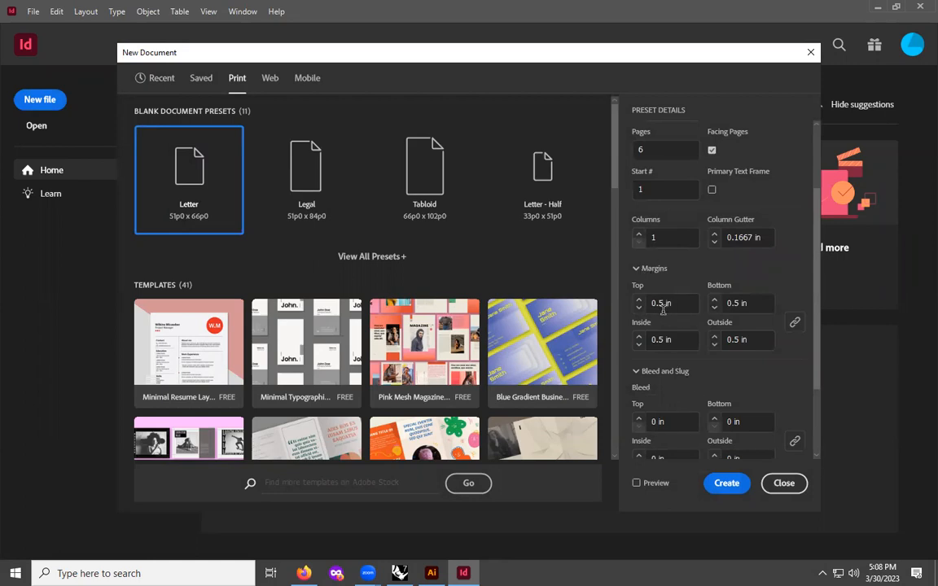
click(661, 304)
key(Left)
text(2)
click(738, 303)
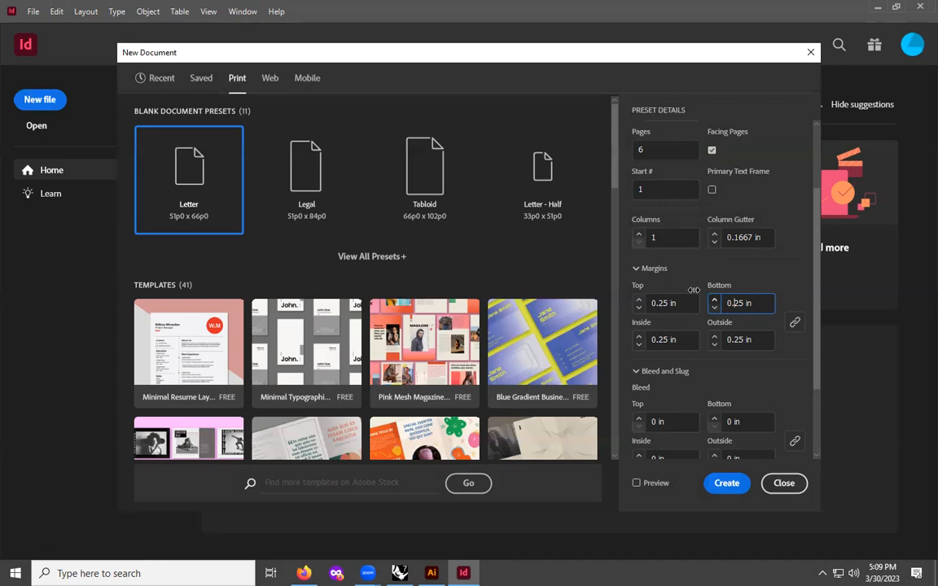
click(717, 483)
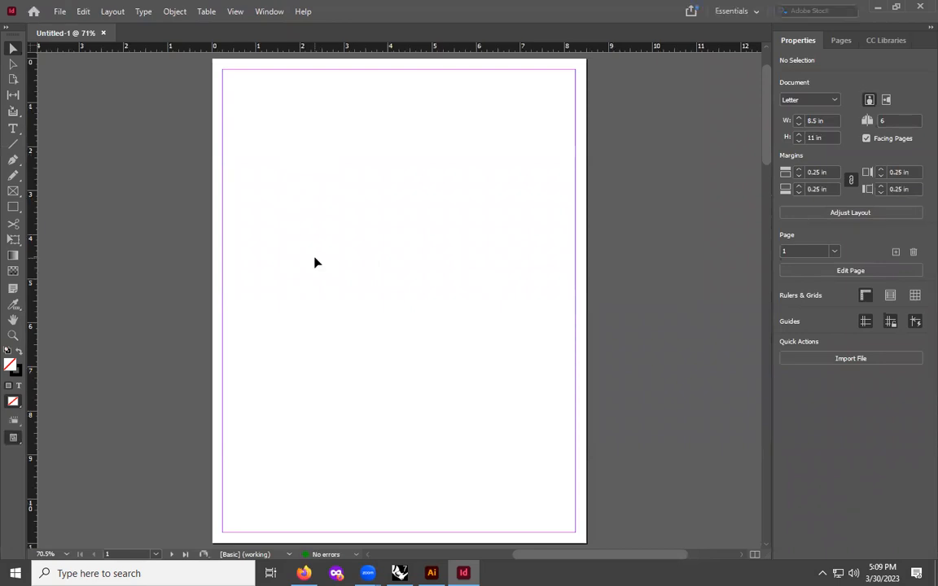
- Zoom out and scroll through the document to examine its page spreads
key(ctrl+minus)
key(ctrl+minus)
key(ctrl+minus)
key(ctrl+minus)
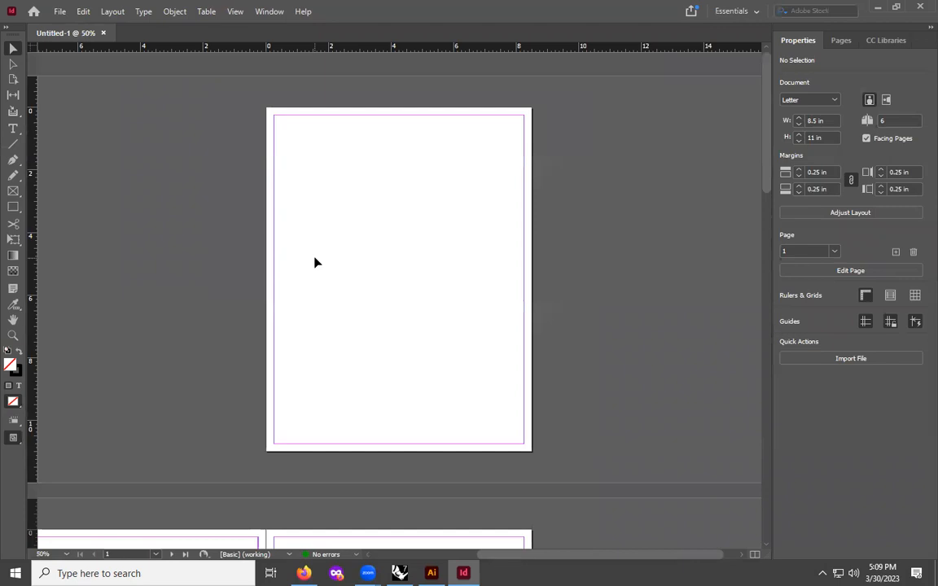
key(ctrl+equal)
key(ctrl+equal)
key(ctrl+equal)
key(ctrl+equal)
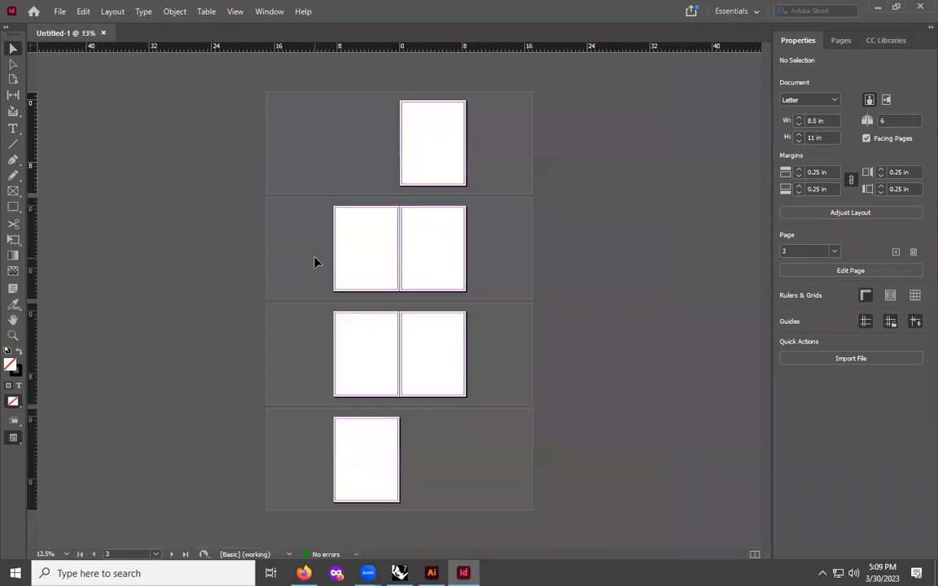
key(ctrl+minus)
key(ctrl+minus)
key(ctrl+minus)
click(372, 464)
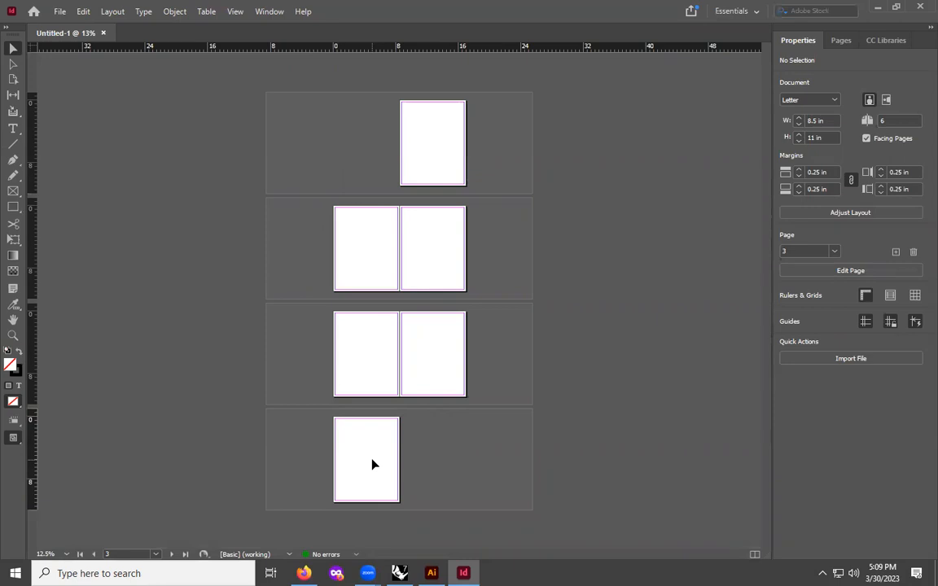
scroll(373, 464, up, 3)
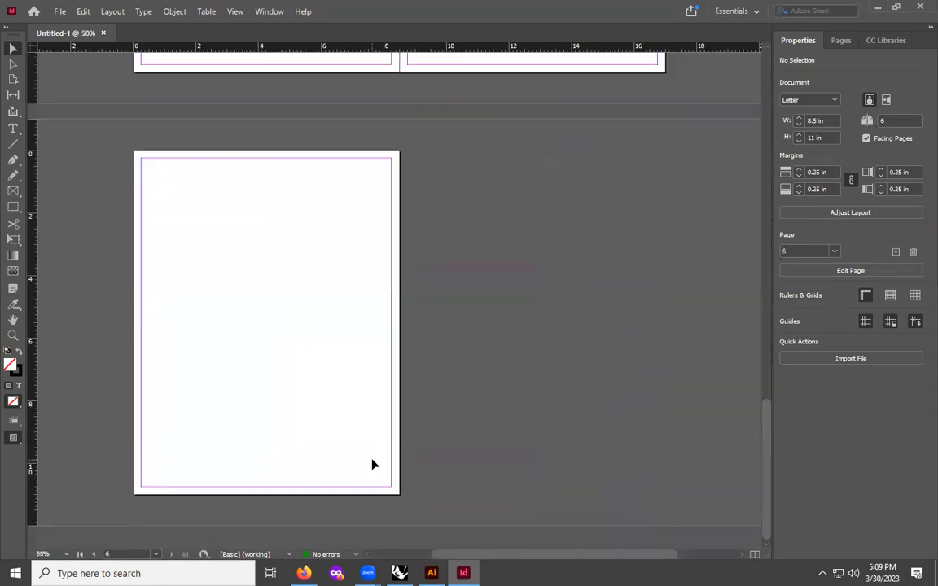
scroll(477, 175, up, 8)
scroll(469, 181, up, 5)
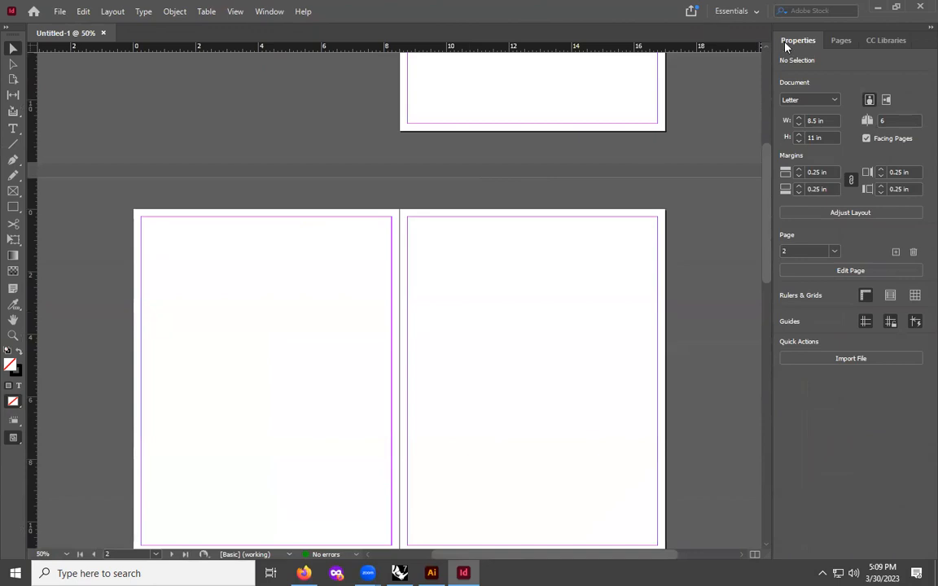
- Switch the workspace to Essentials Classic and collapse the floating Swatches panel group
click(262, 12)
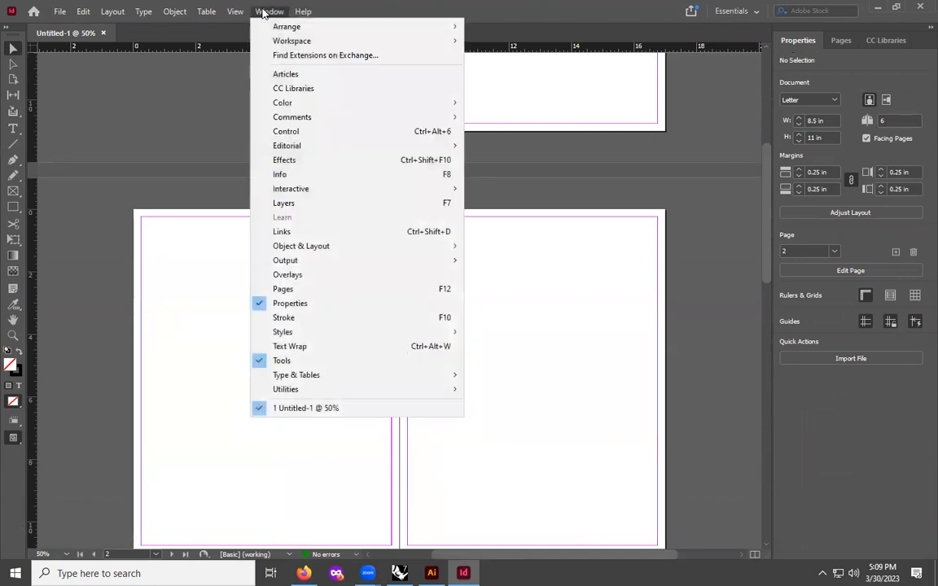
mouse_move(321, 41)
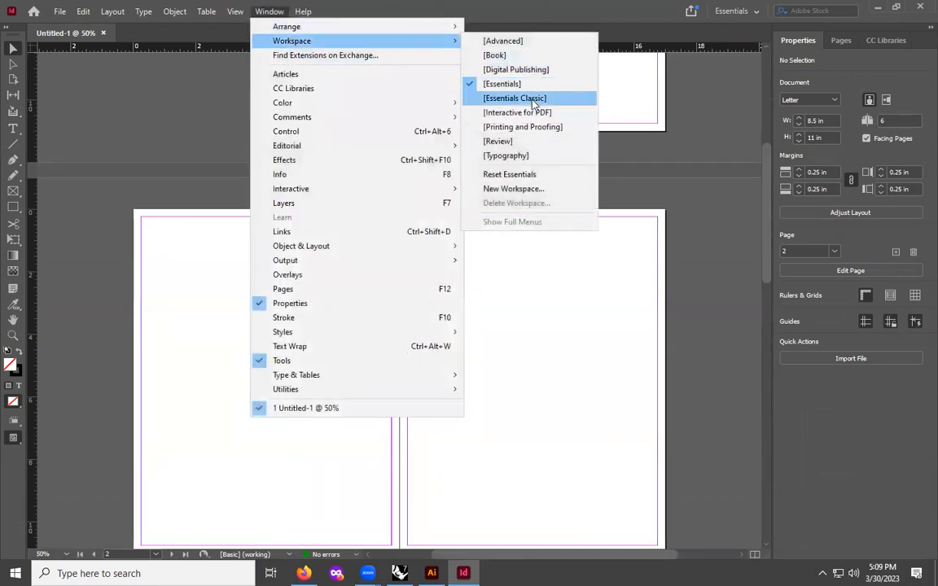
click(514, 98)
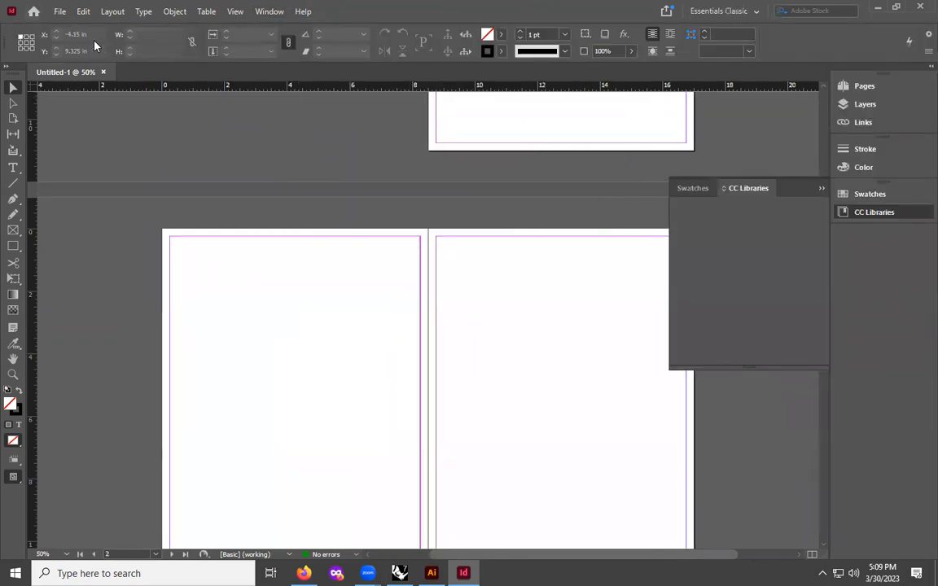
click(804, 188)
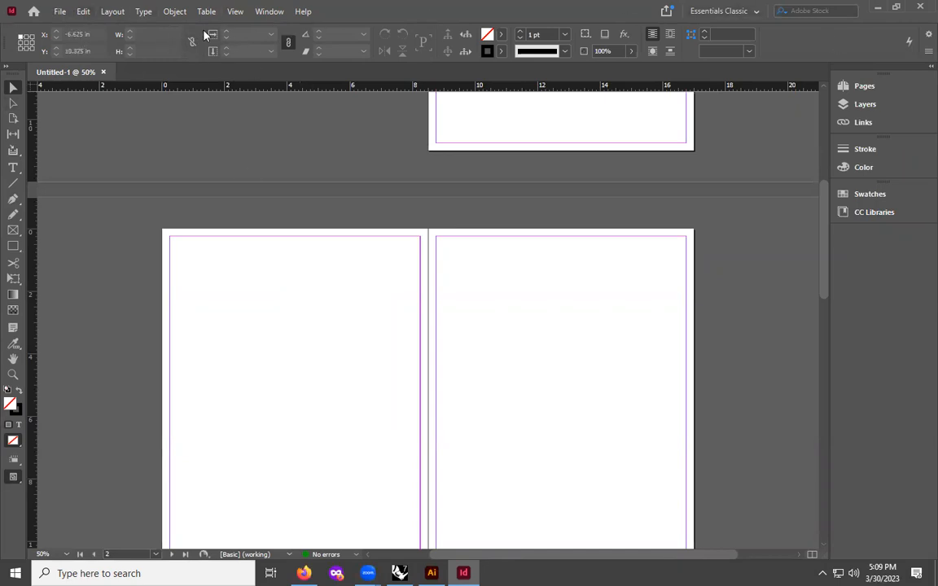
click(270, 11)
mouse_move(285, 42)
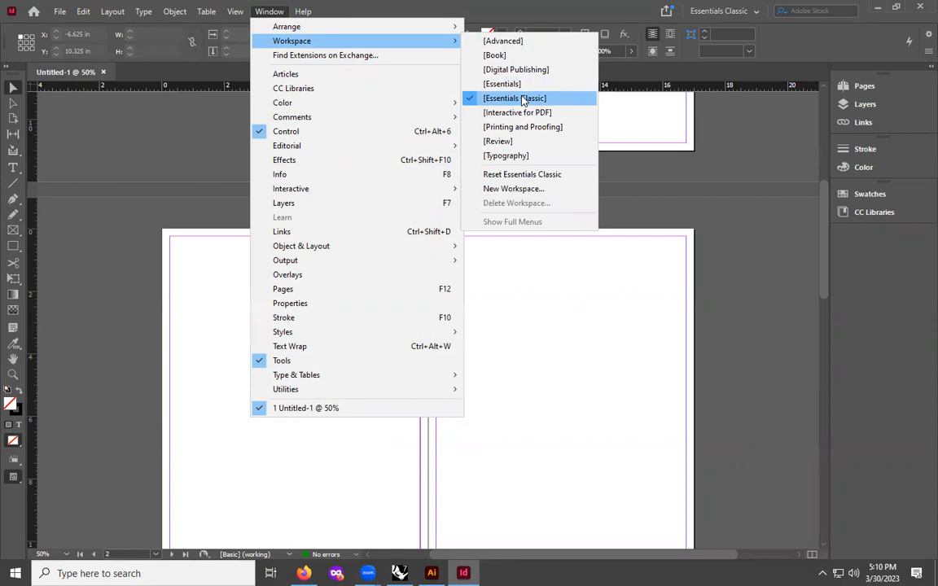
click(524, 99)
scroll(782, 187, up, 5)
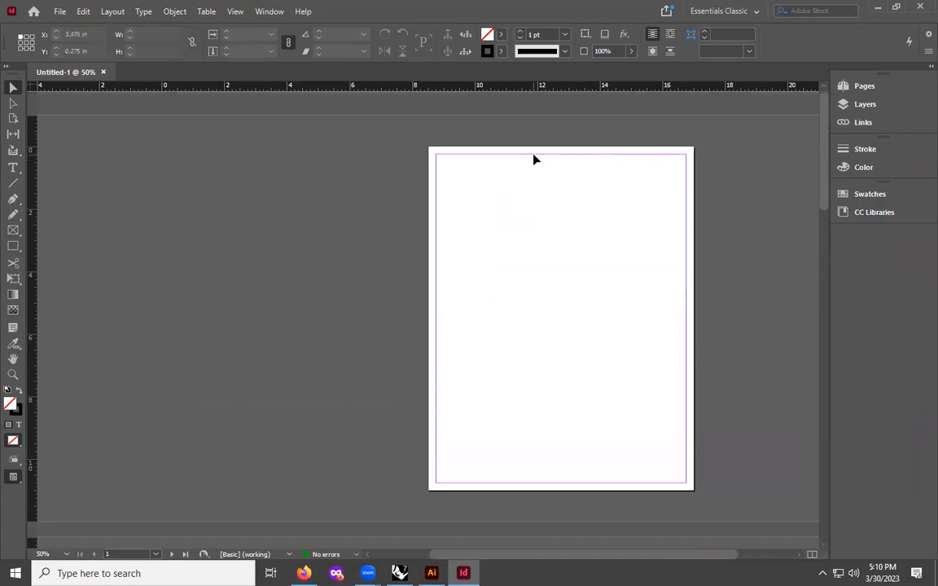
- Open the Pages panel and open the A-Parent spread for editing
click(851, 86)
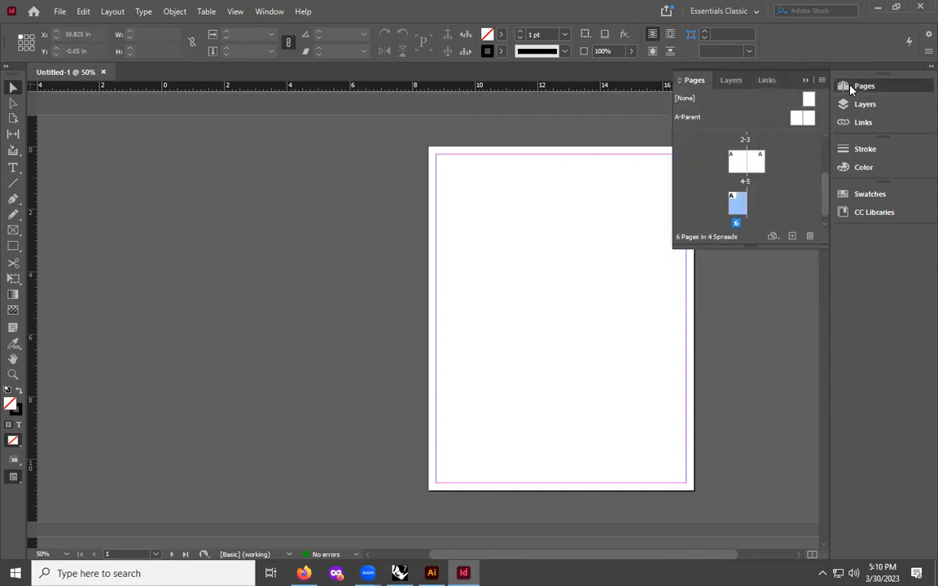
scroll(737, 157, up, 2)
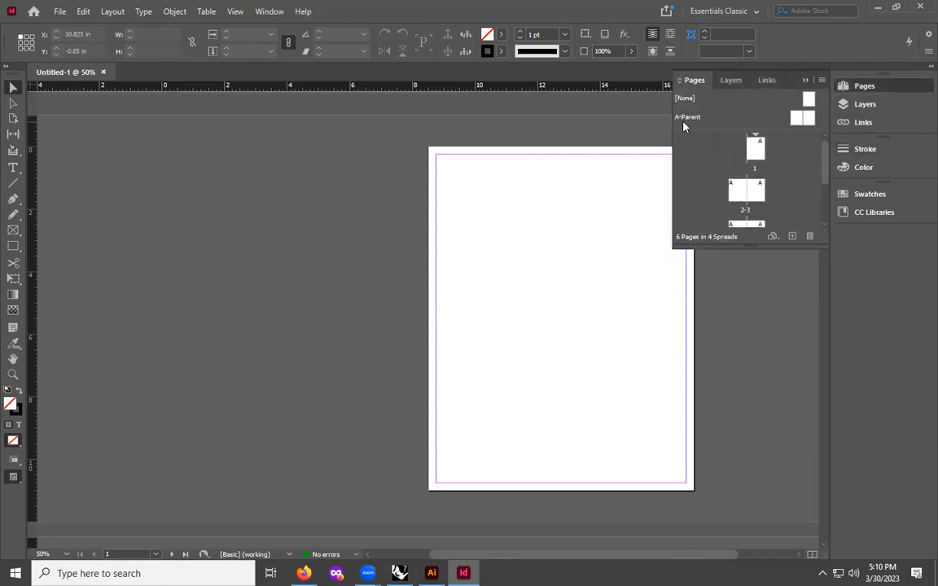
click(796, 119)
double_click(795, 119)
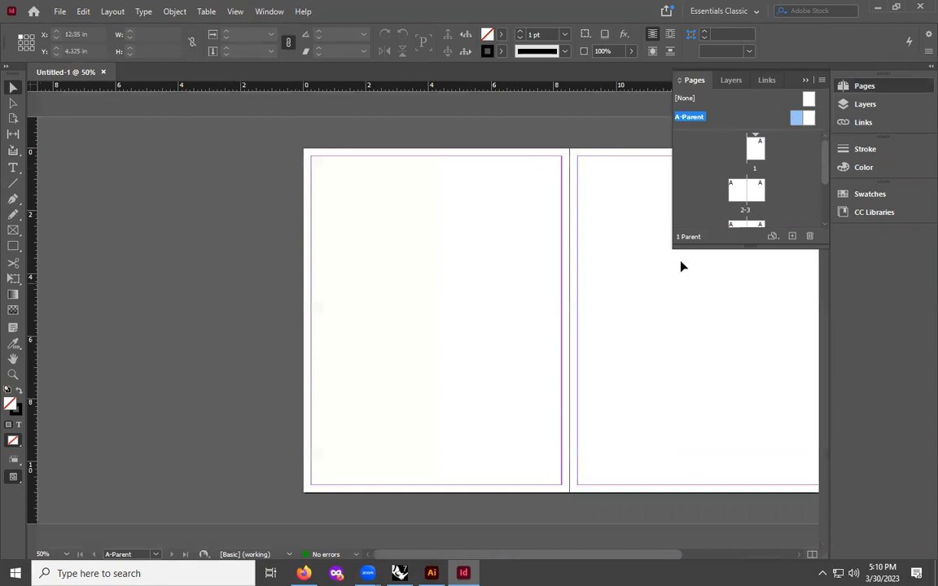
- Create a new parent spread with the default New Parent settings
click(804, 80)
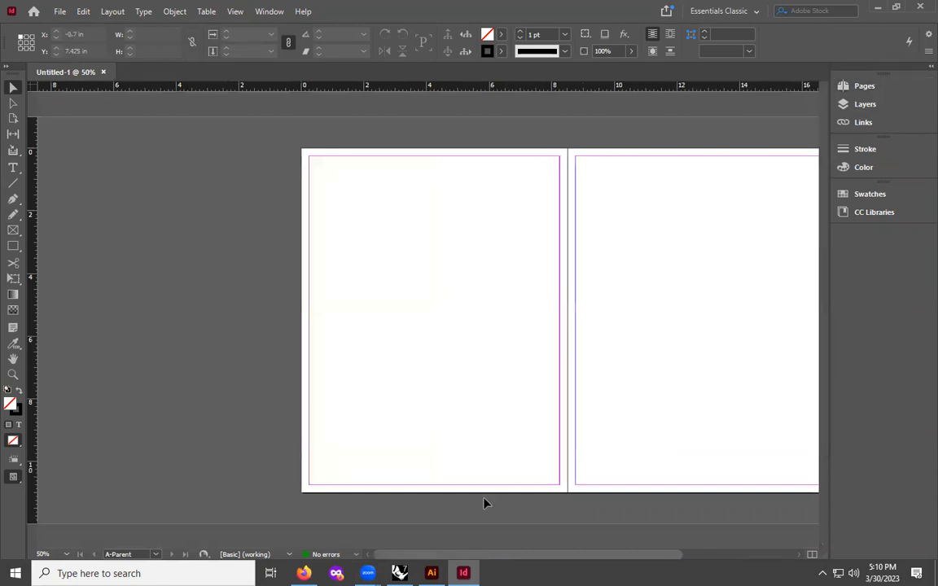
scroll(483, 503, right, 5)
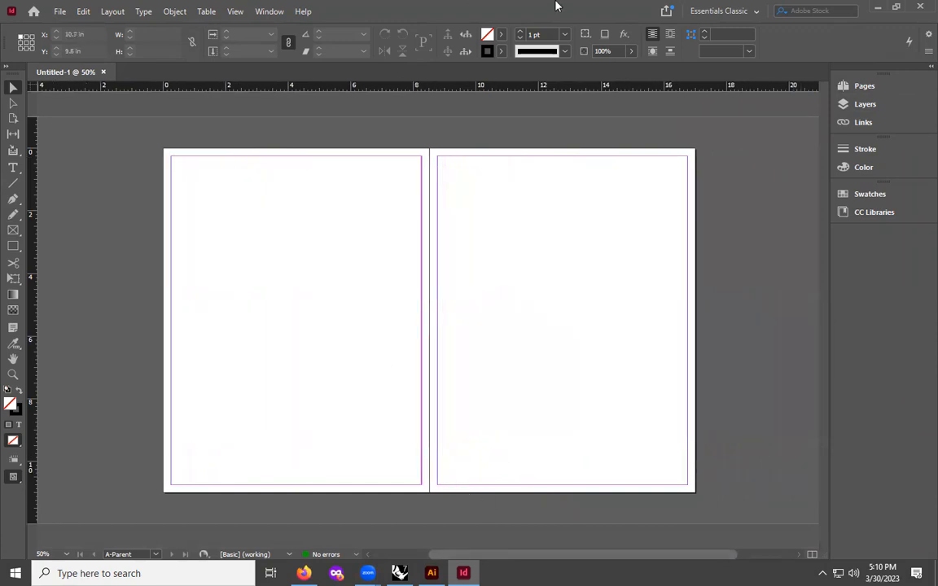
click(857, 87)
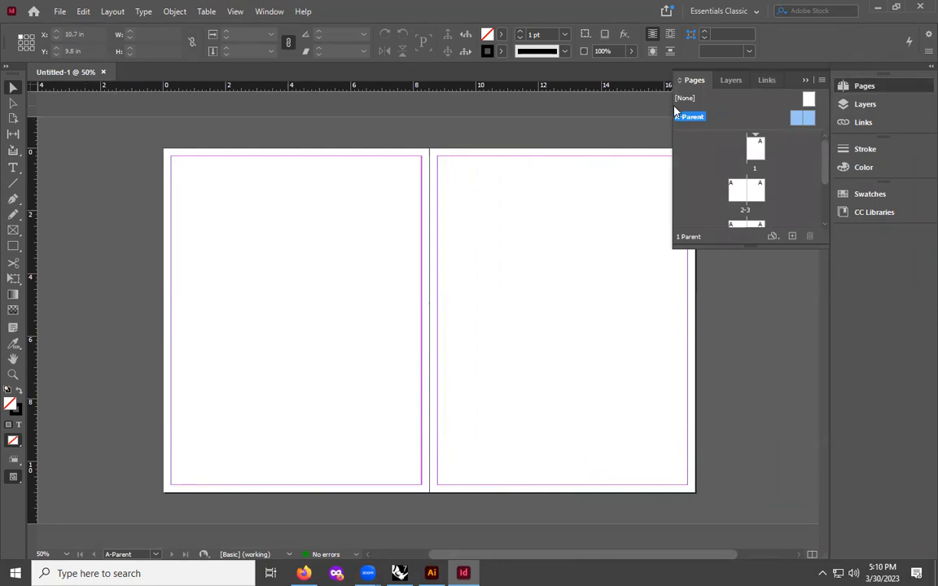
right_click(705, 118)
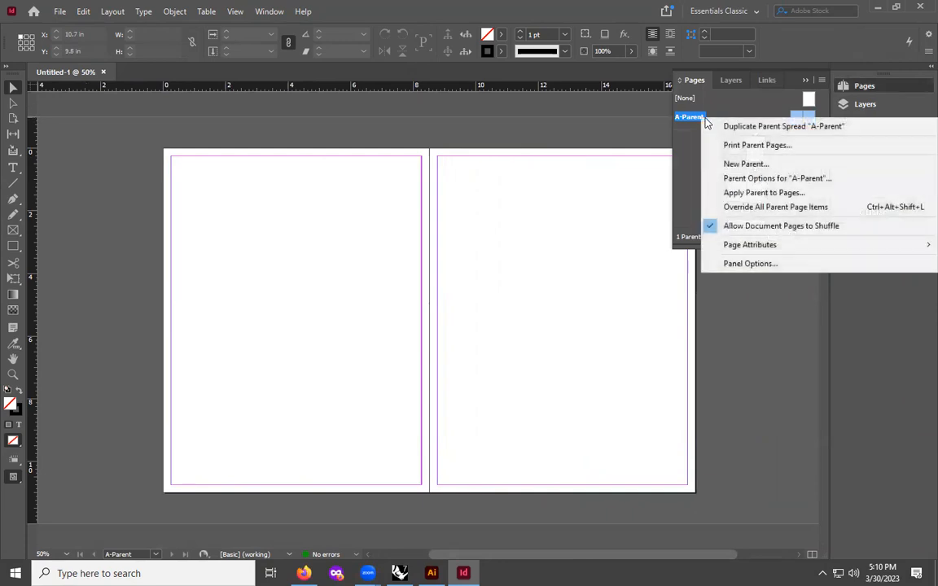
click(752, 165)
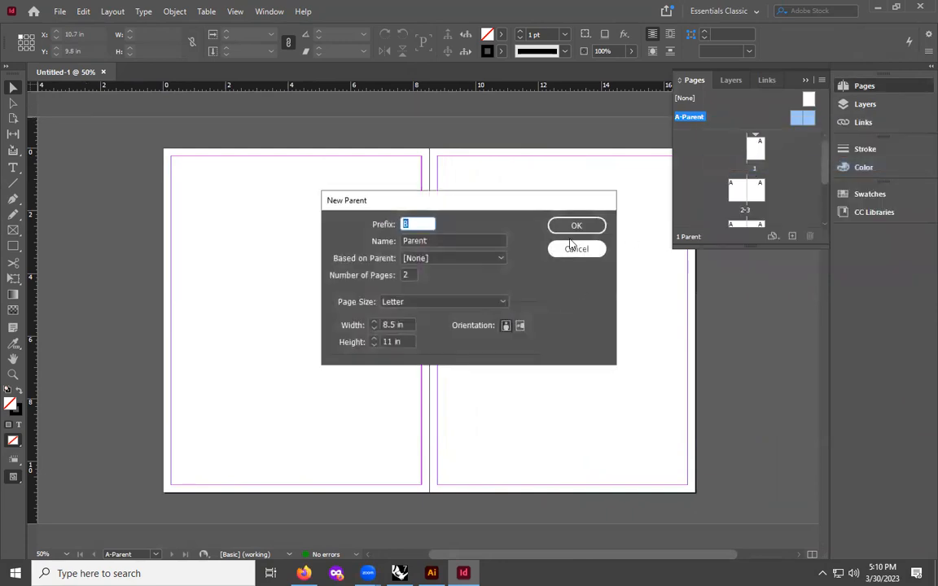
click(570, 224)
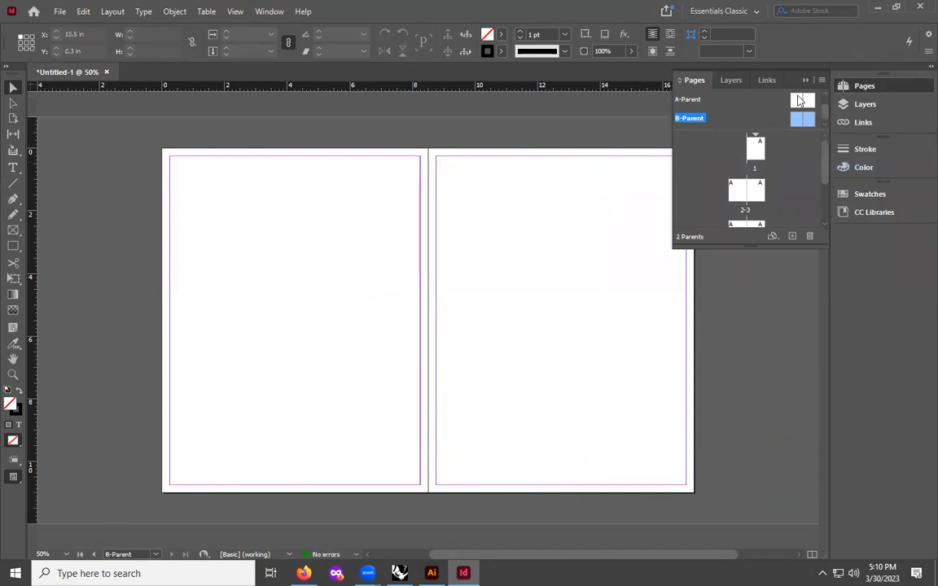
- Return to editing the A-Parent spread
click(798, 104)
click(802, 122)
click(798, 103)
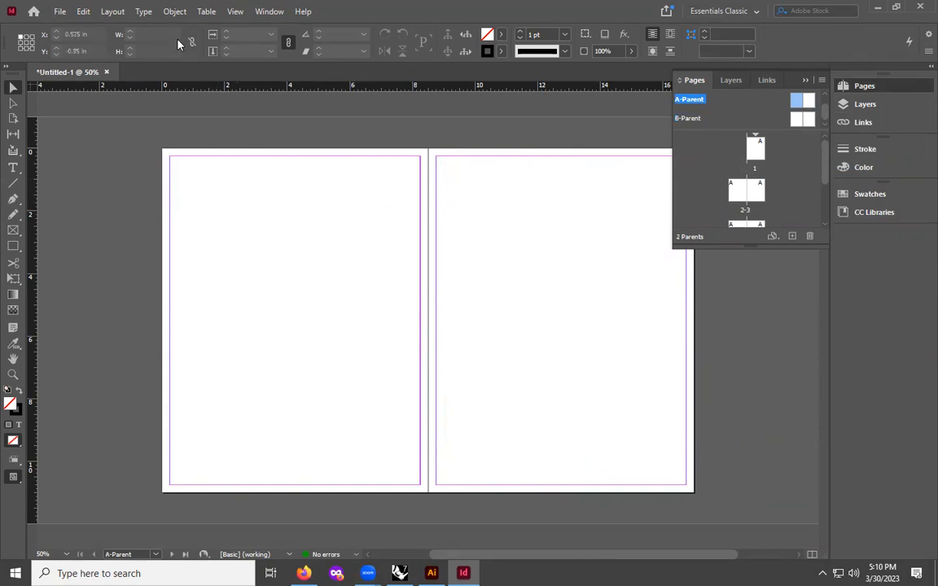
- Open Create Guides and set 4 rows and 3 columns fitted to the margins, with preview on
click(114, 15)
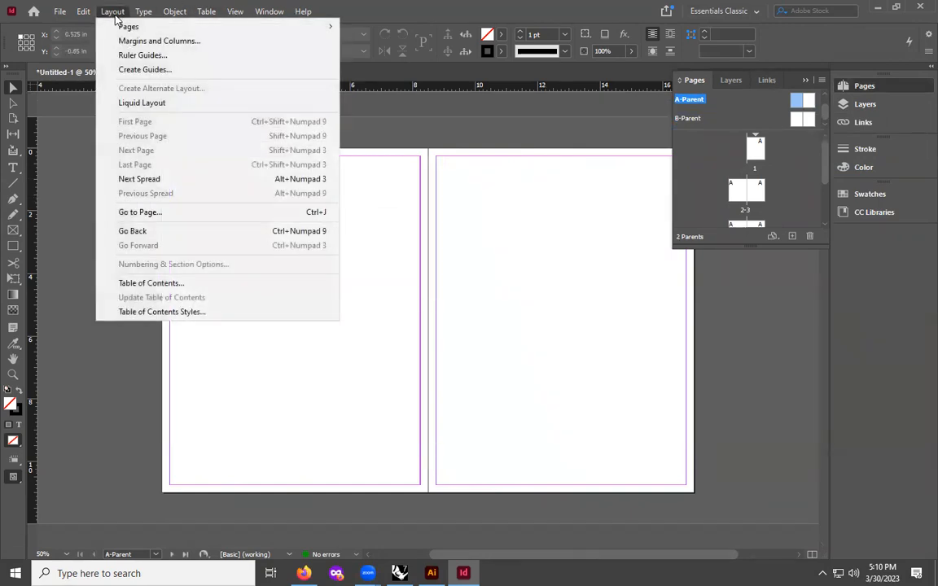
click(133, 70)
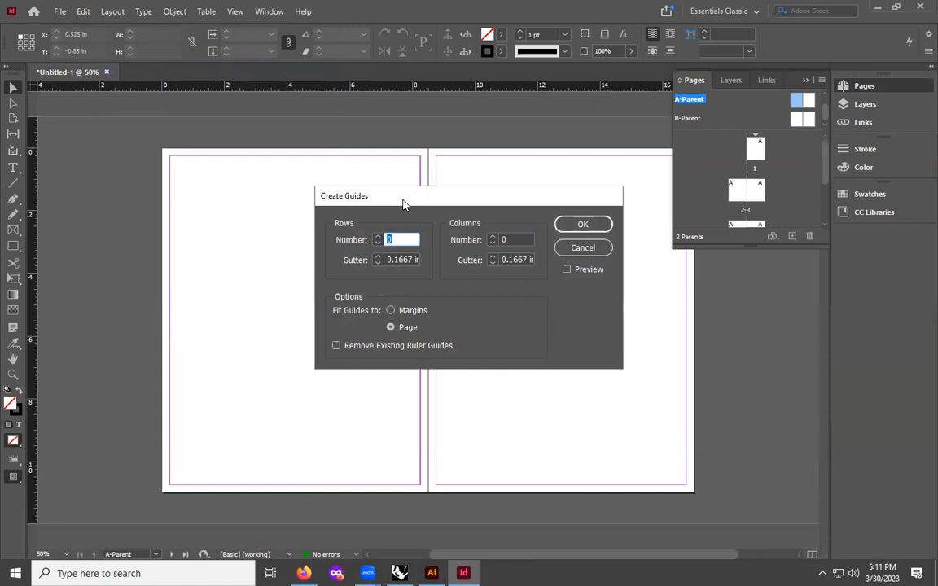
text(1)
click(378, 237)
click(378, 237)
click(493, 237)
click(492, 237)
click(493, 237)
click(566, 270)
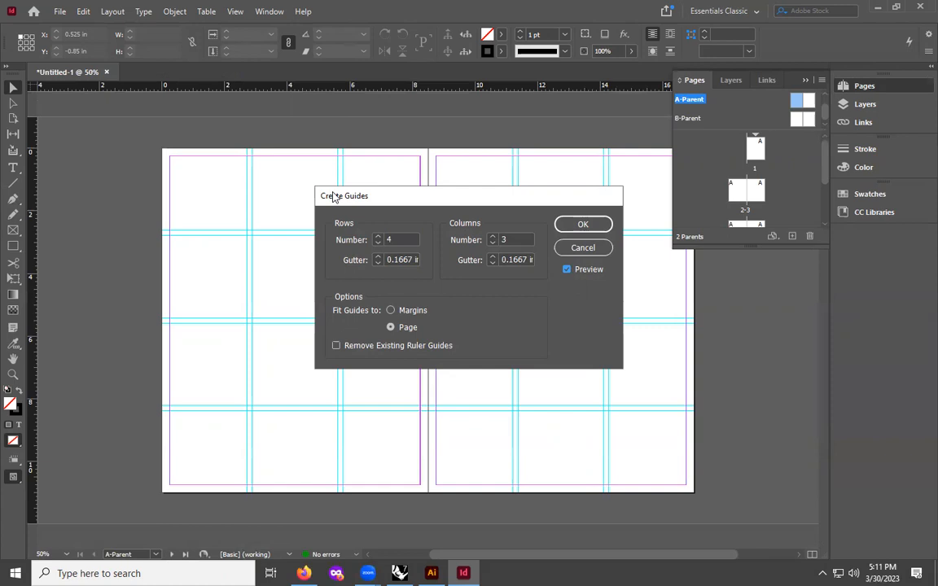
drag(332, 197, 324, 200)
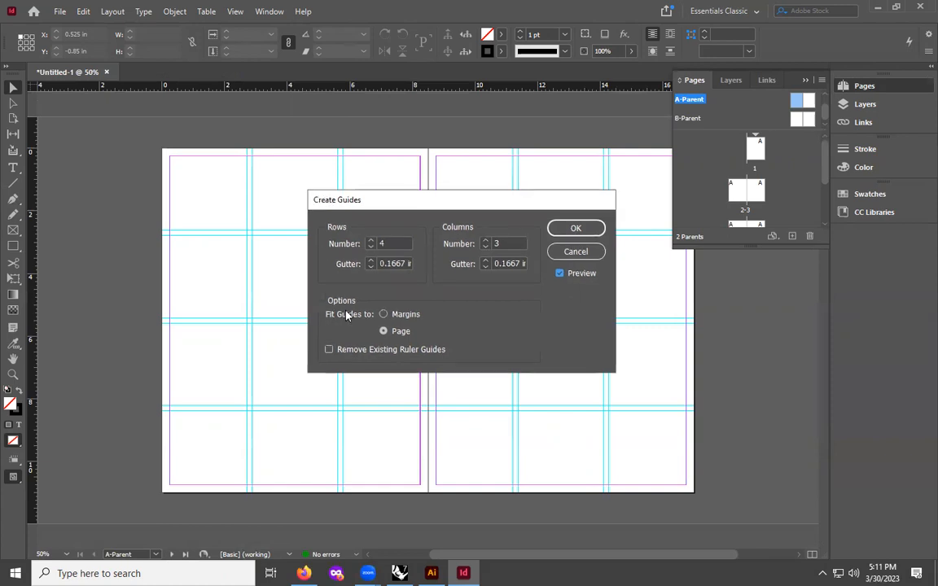
click(383, 315)
drag(326, 200, 337, 196)
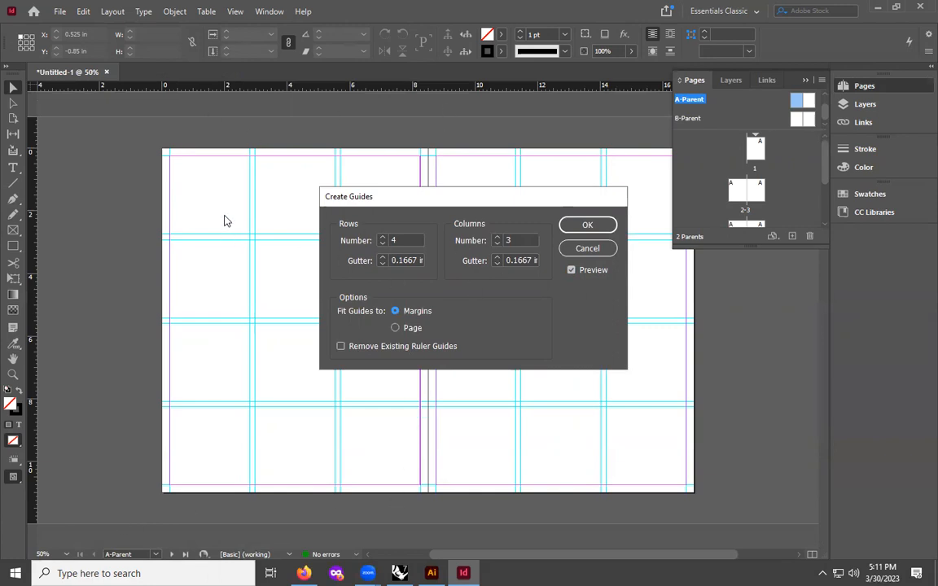
- Set both the row and column gutters to 1.2 in and create the guides
click(412, 260)
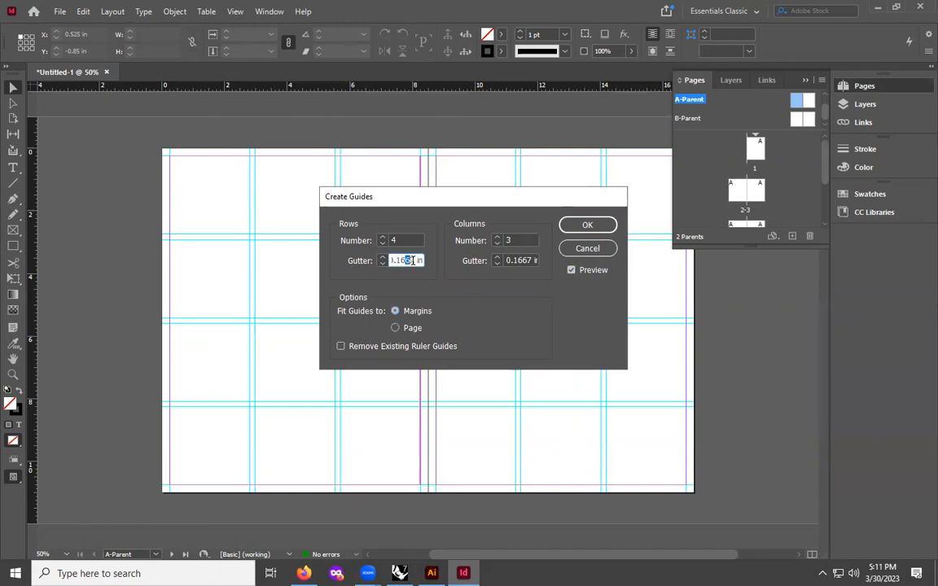
double_click(410, 260)
text(1.2)
click(528, 259)
double_click(528, 260)
text(1.2)
click(572, 270)
click(571, 270)
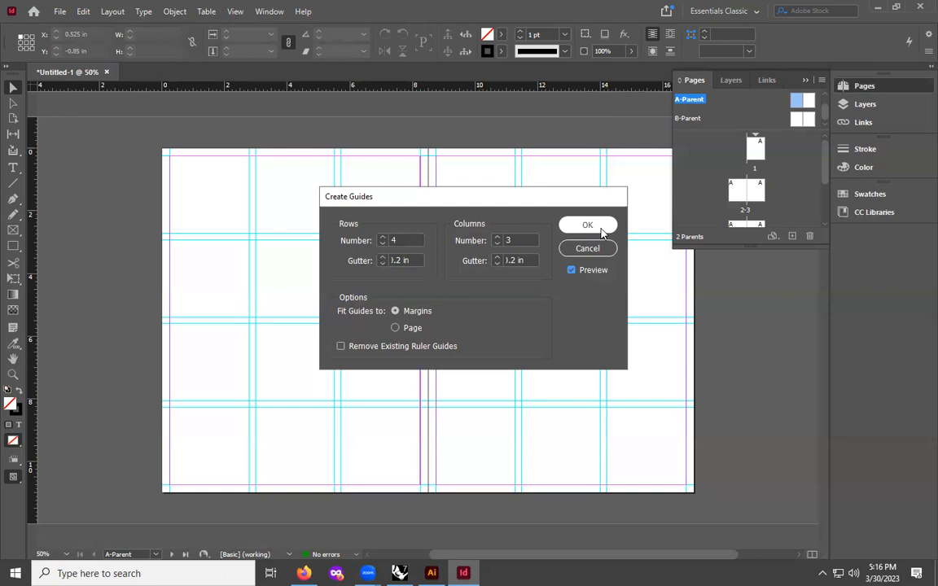
click(587, 226)
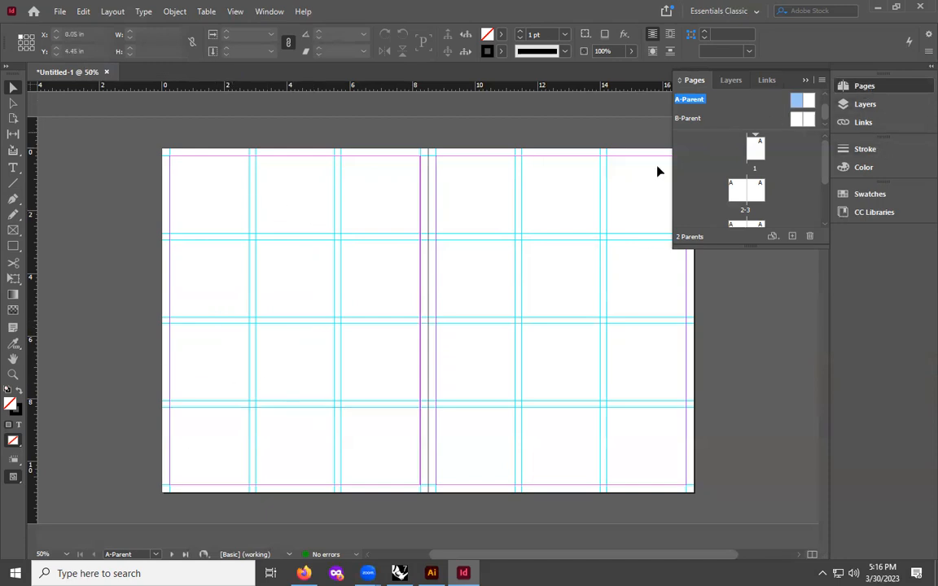
- Add a new layer and name it Shapes
click(878, 112)
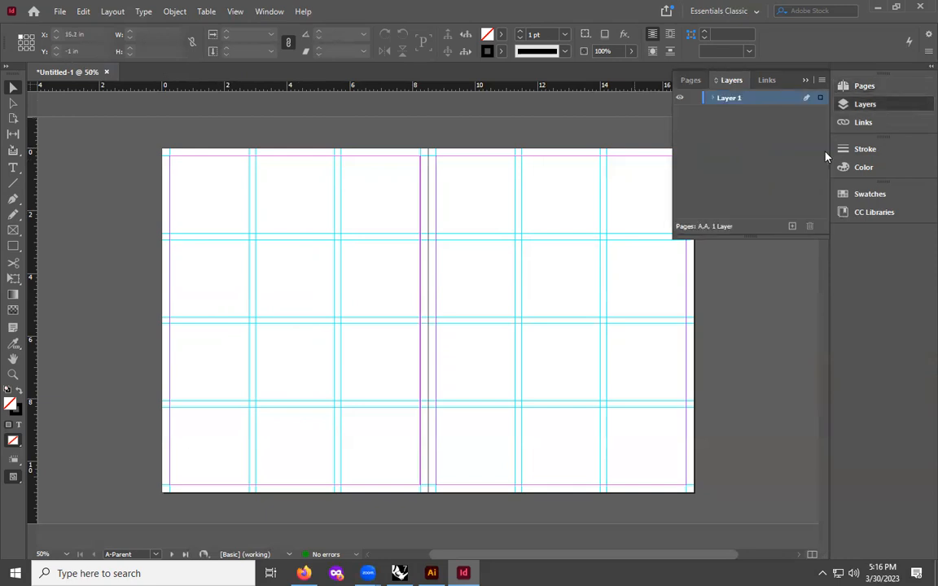
click(791, 225)
double_click(727, 98)
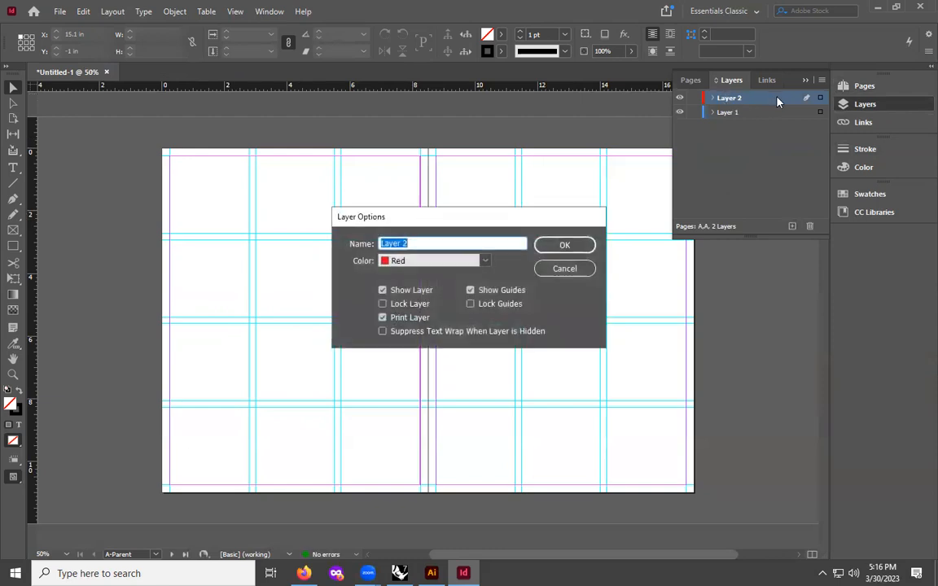
text(Shapes)
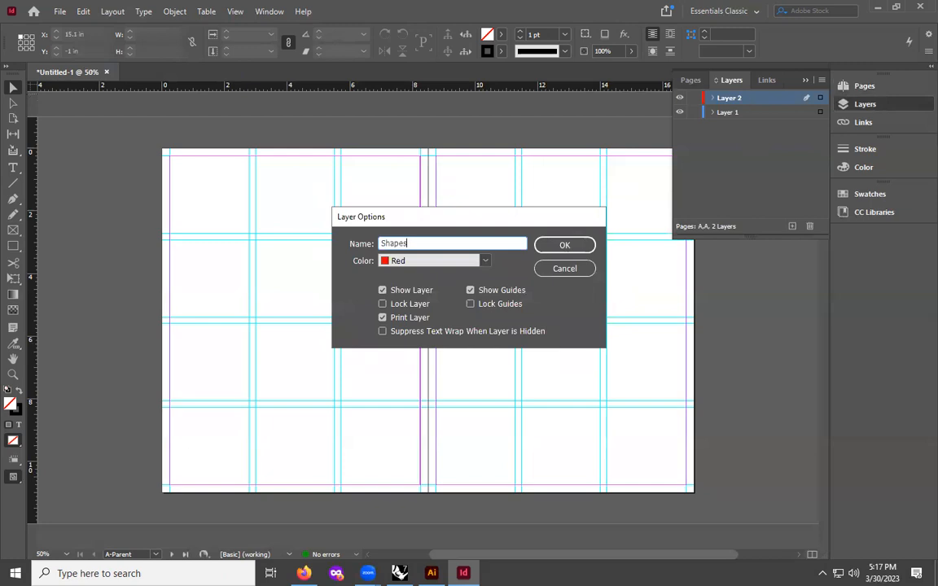
click(563, 245)
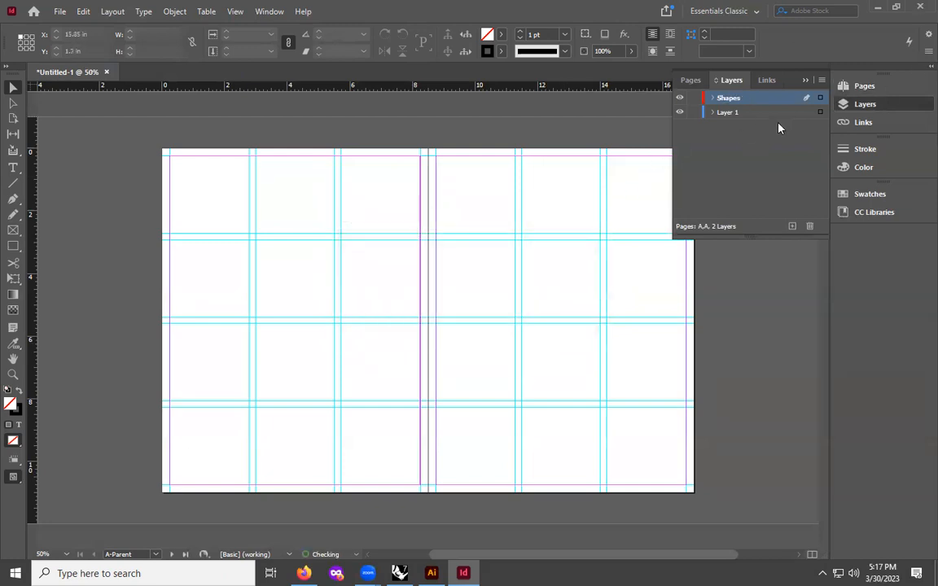
- Add another new layer and name it Text
click(792, 227)
double_click(729, 98)
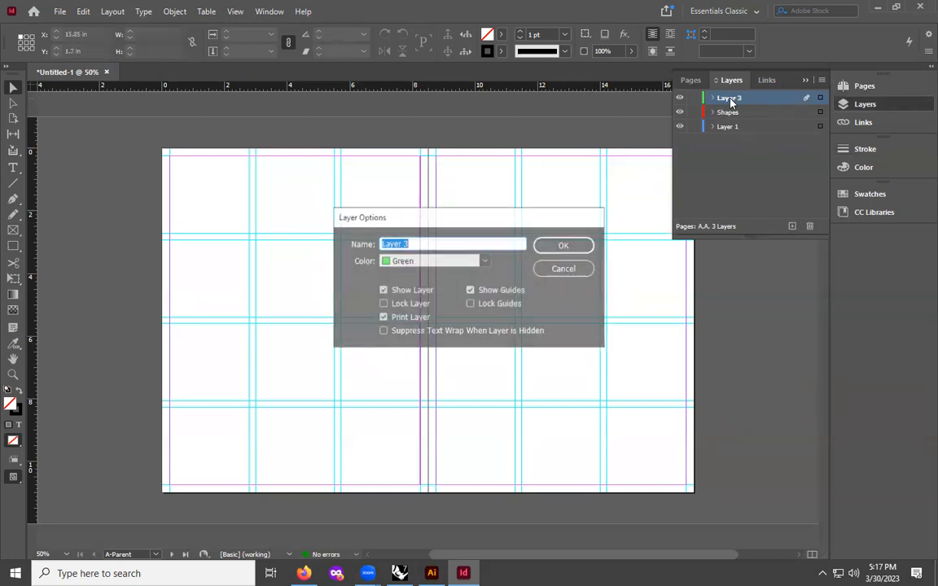
text(Text)
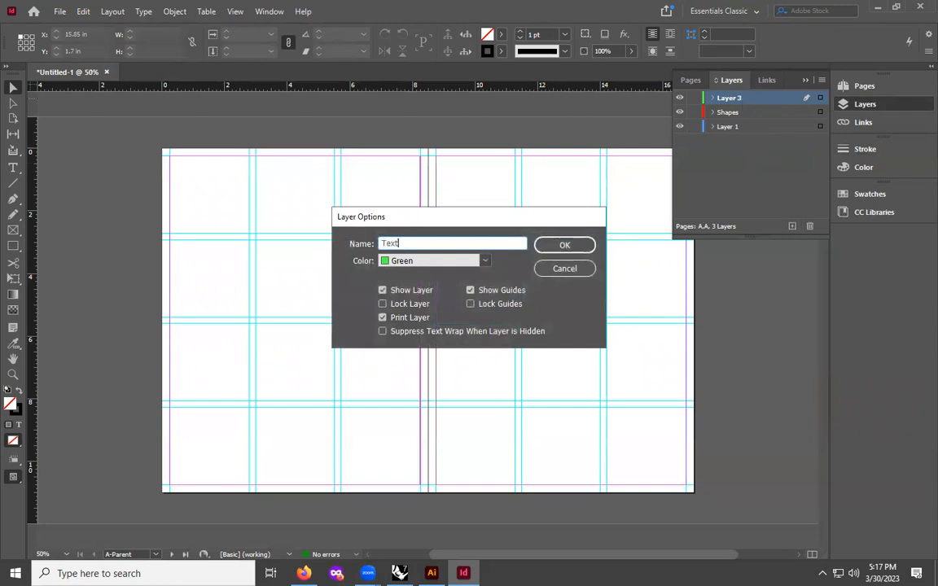
click(562, 245)
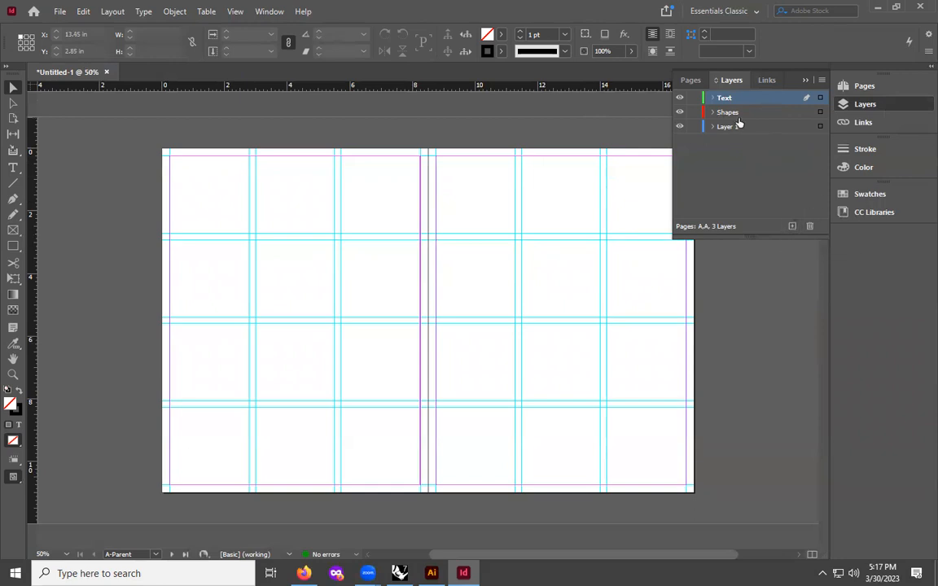
- Activate the Shapes layer and draw a small black-filled circle about 0.41 in wide at the left page margin
click(765, 113)
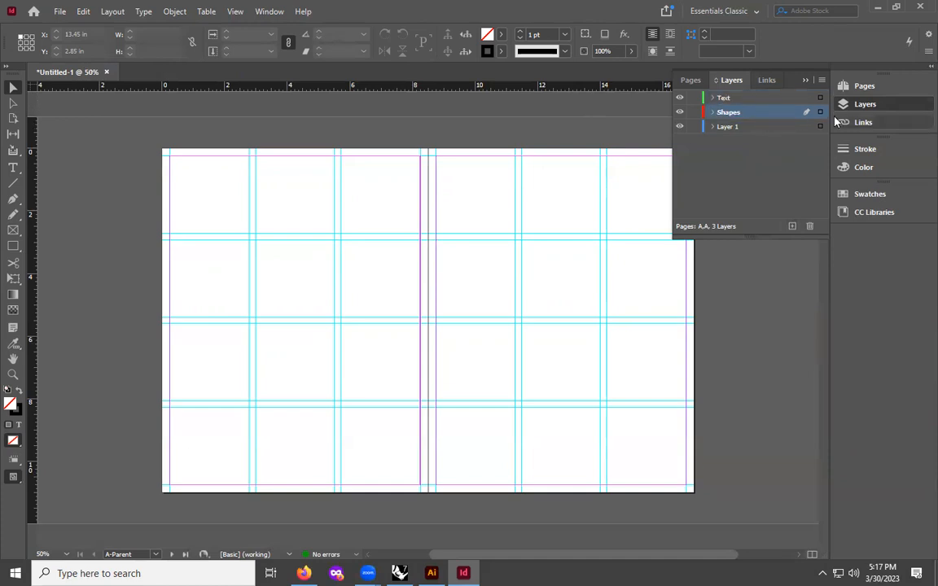
click(12, 248)
drag(12, 247, 63, 277)
drag(164, 309, 179, 329)
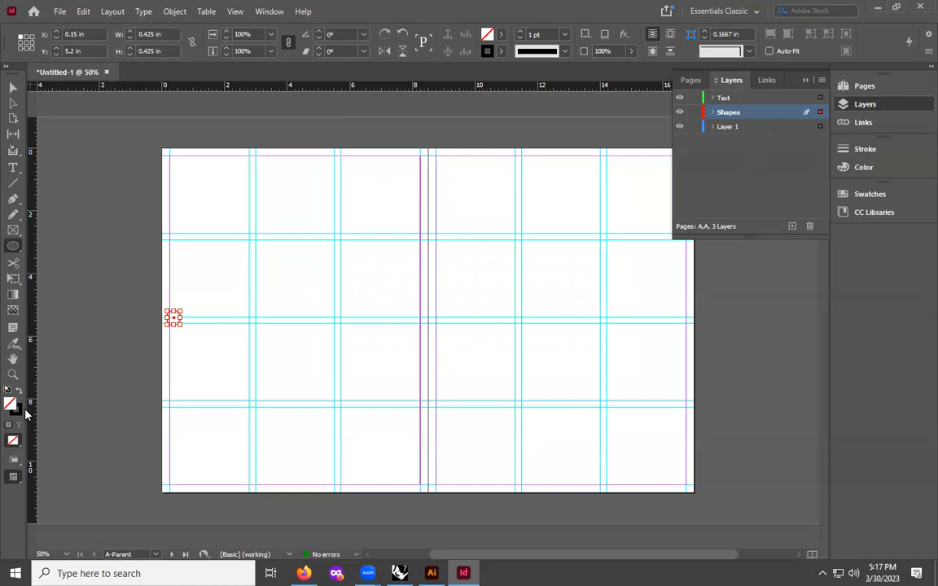
key(shift+x)
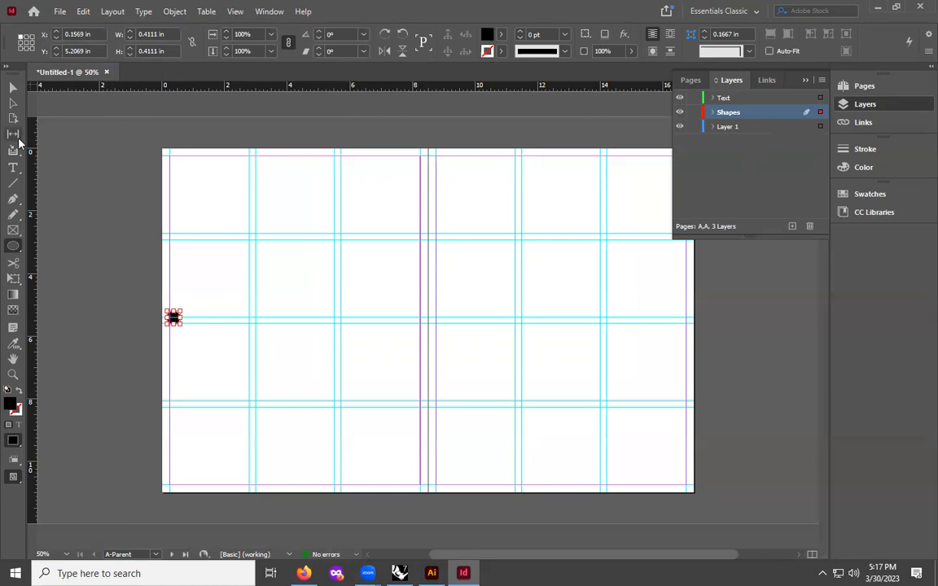
click(10, 89)
click(166, 309)
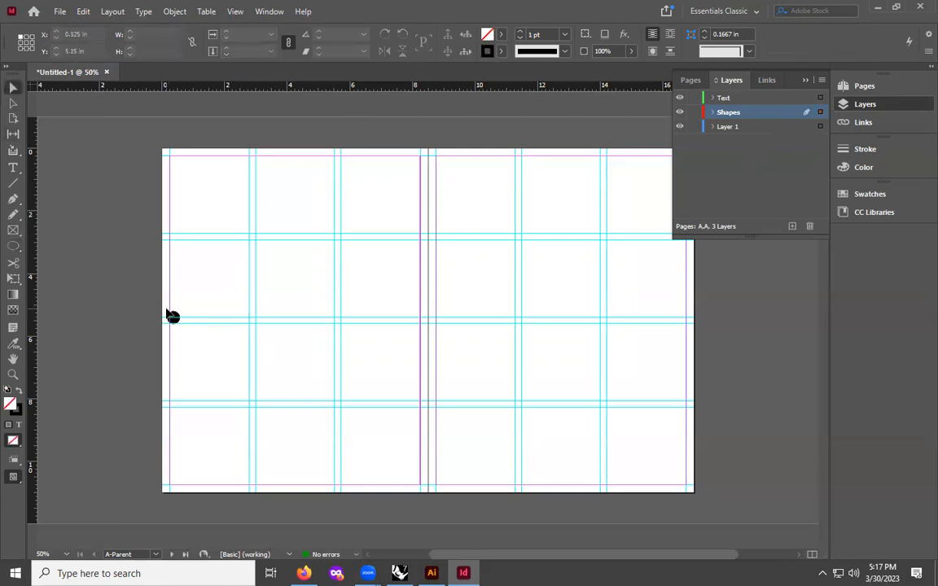
- Zoom in and delete the circle
key(ctrl+equal)
key(ctrl+equal)
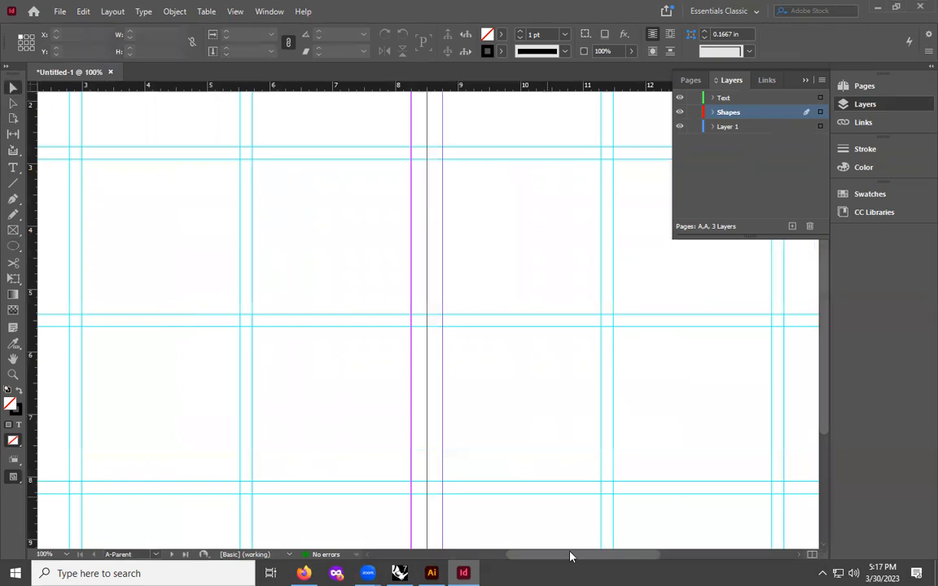
drag(570, 555, 509, 556)
drag(231, 314, 247, 318)
click(224, 297)
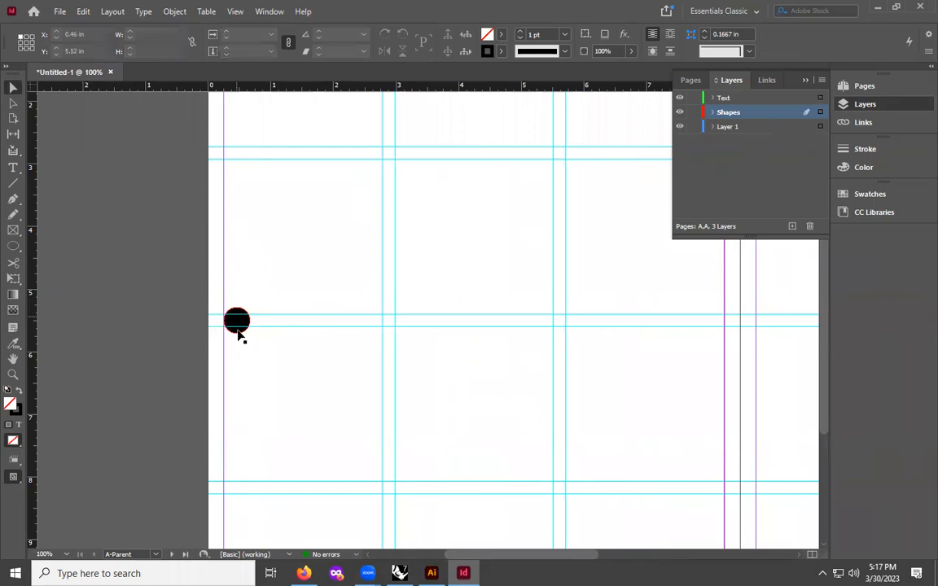
click(272, 276)
click(237, 320)
key(Delete)
- Draw a black-filled circle about 0.42 in wide with the Ellipse tool near the left margin guide
click(13, 248)
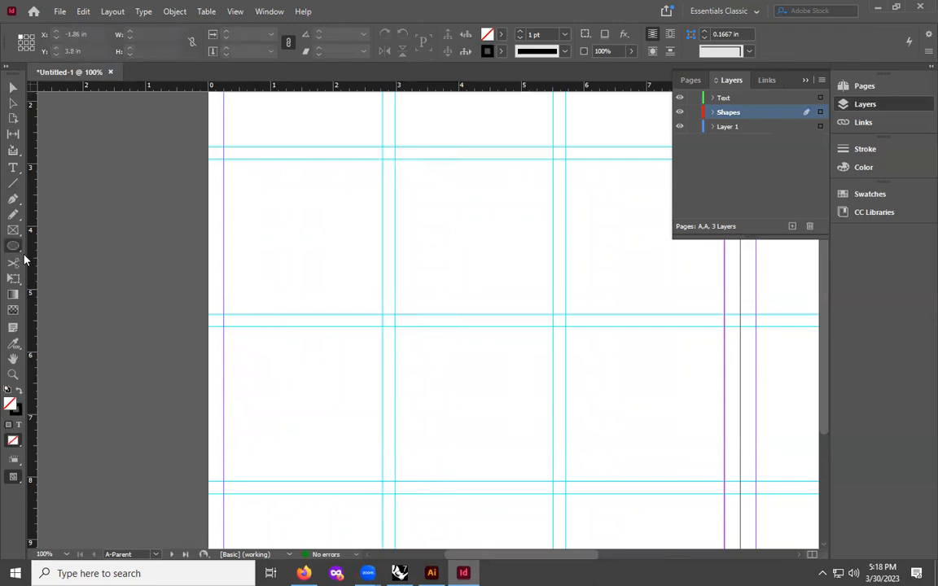
click(16, 248)
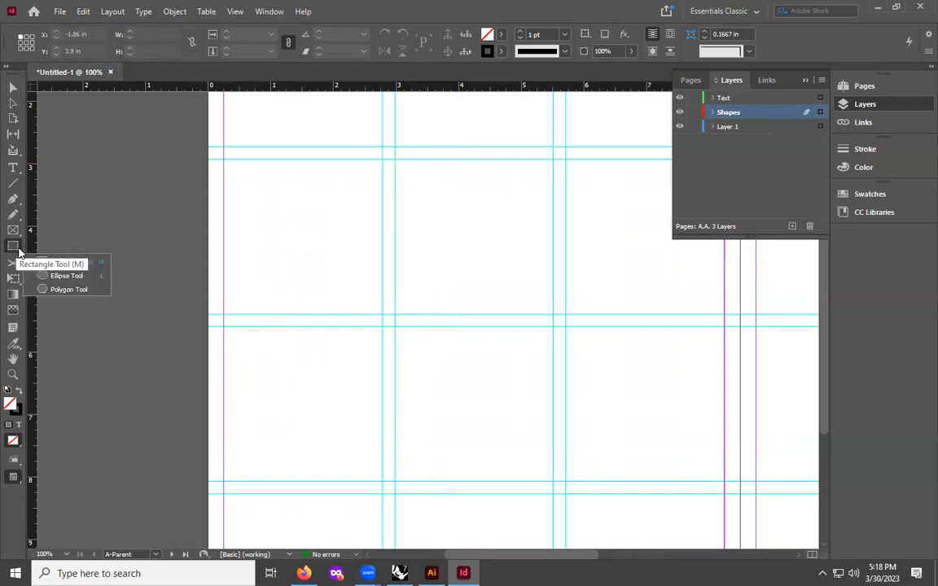
click(57, 275)
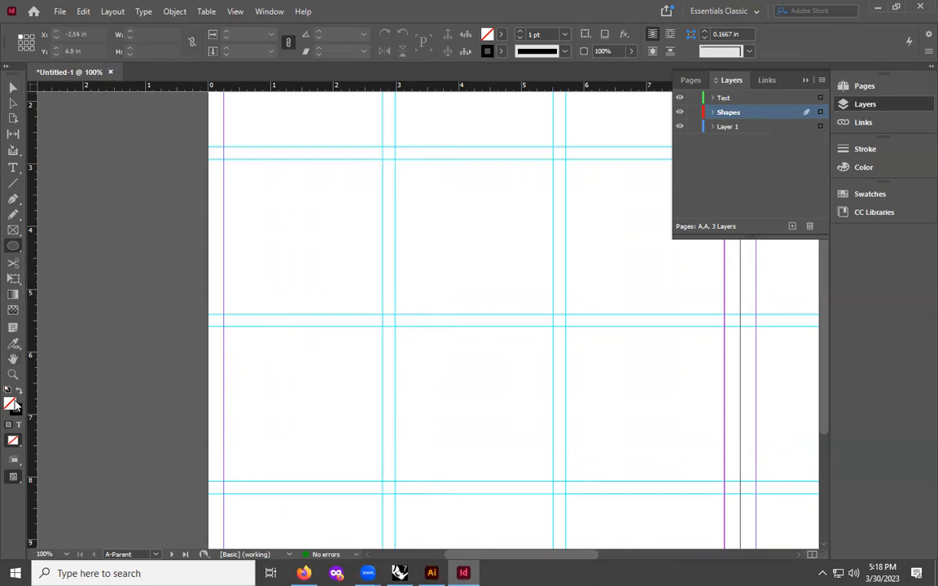
key(shift+x)
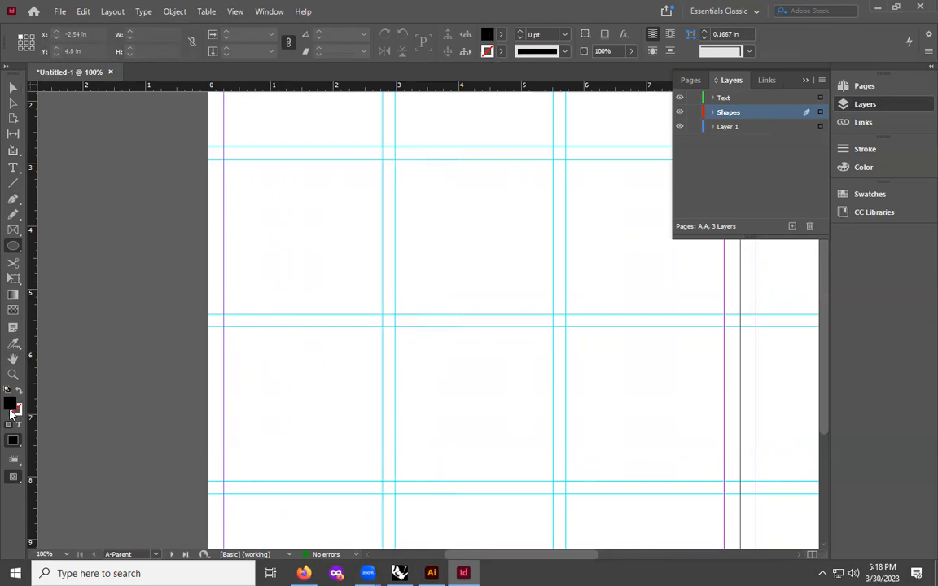
drag(225, 300, 253, 326)
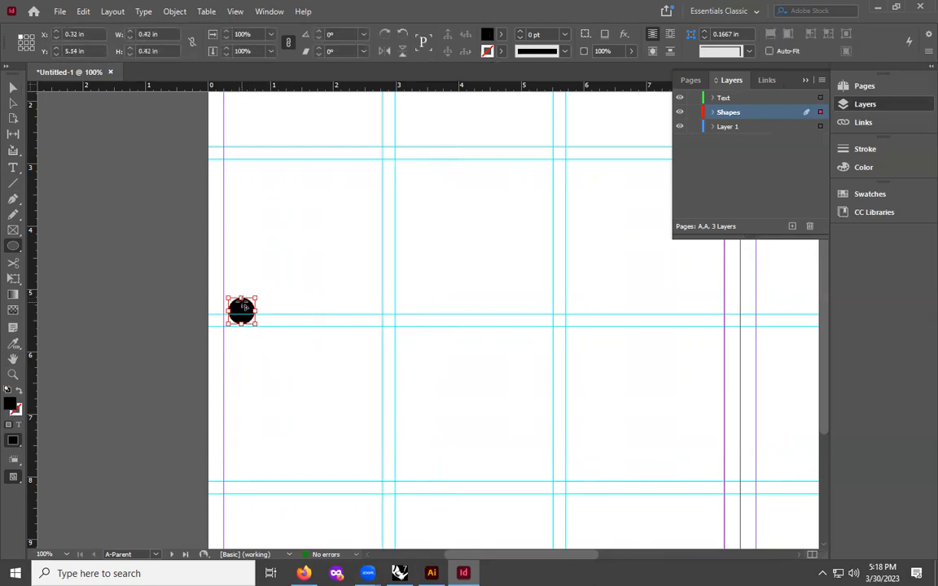
- Move the circle onto the left margin guide, centred on the horizontal guide
click(12, 88)
drag(241, 310, 243, 320)
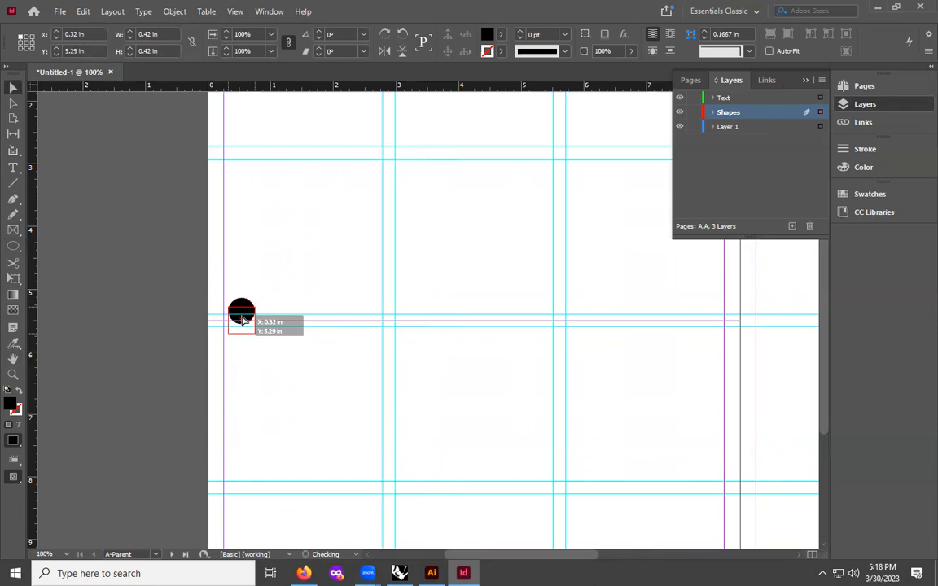
drag(243, 320, 239, 320)
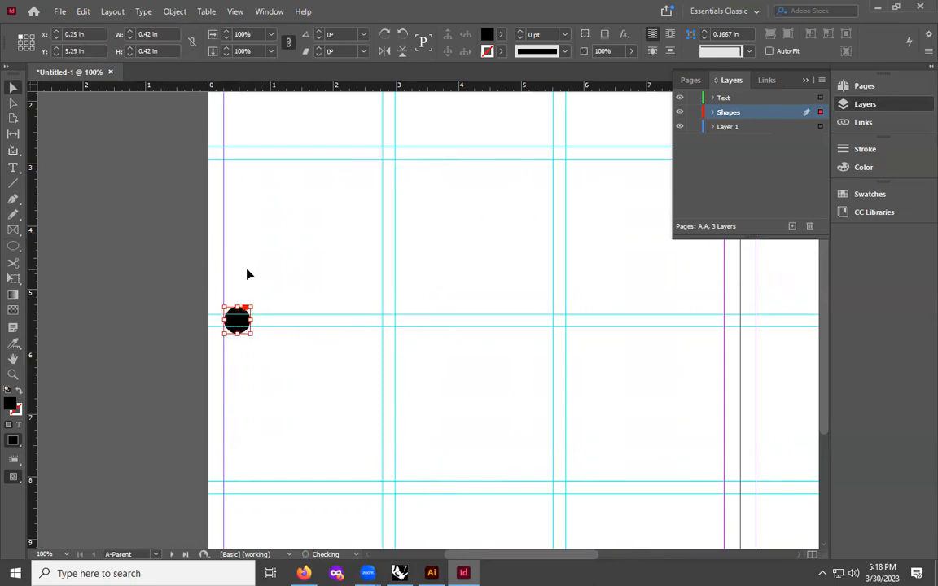
click(256, 285)
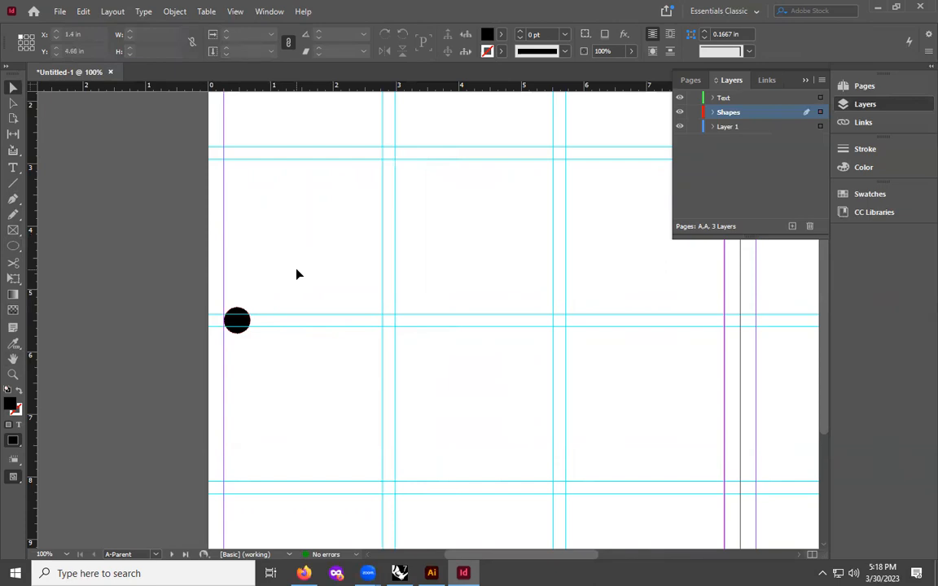
click(271, 14)
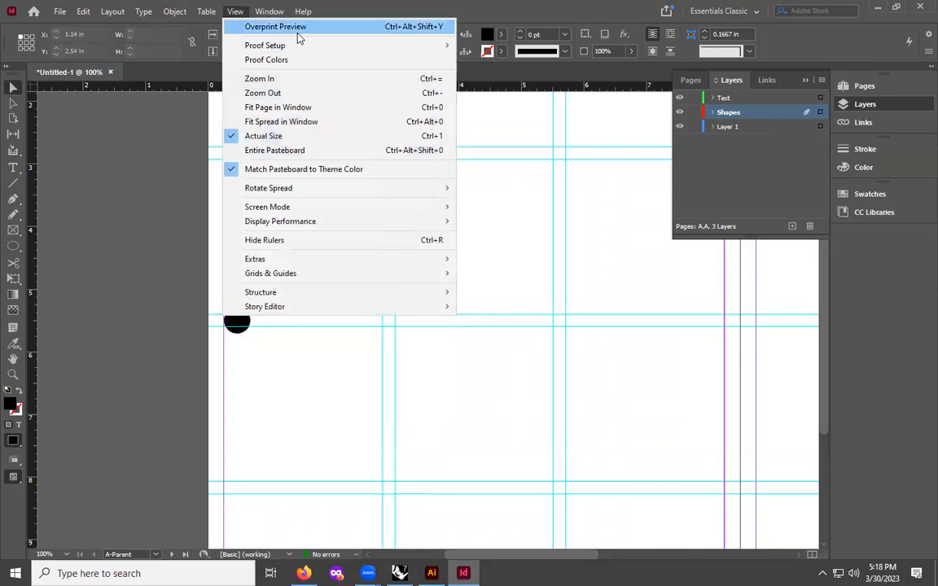
mouse_move(350, 275)
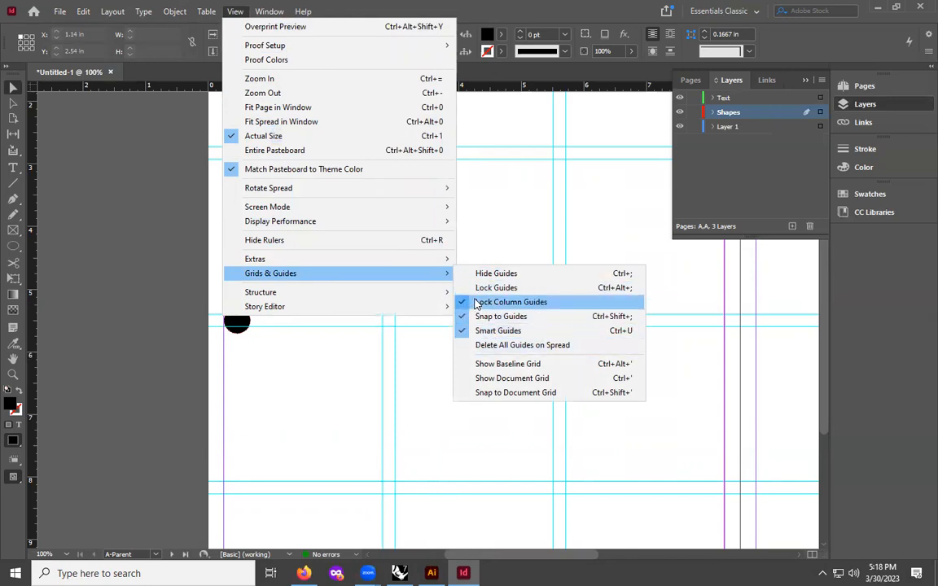
click(422, 341)
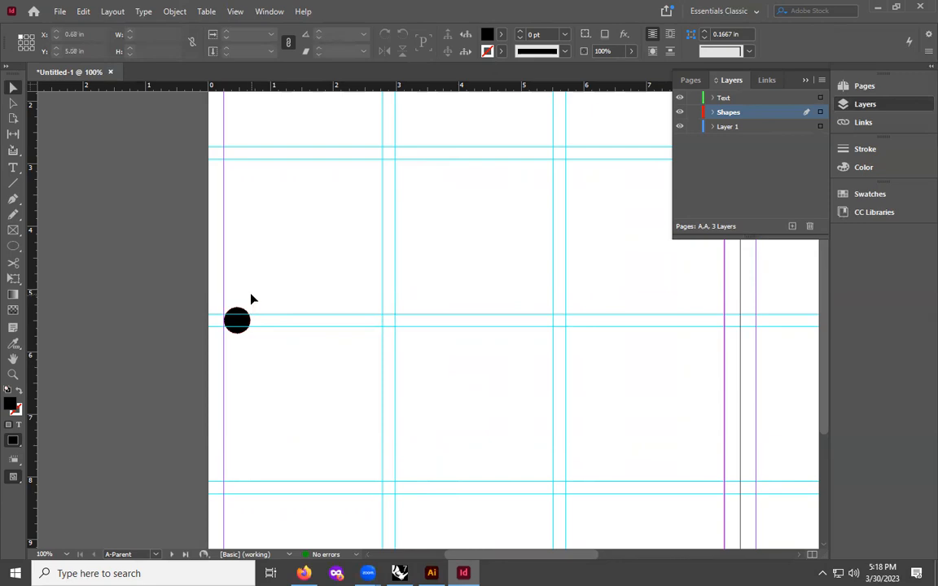
- Make the Text layer active
click(757, 98)
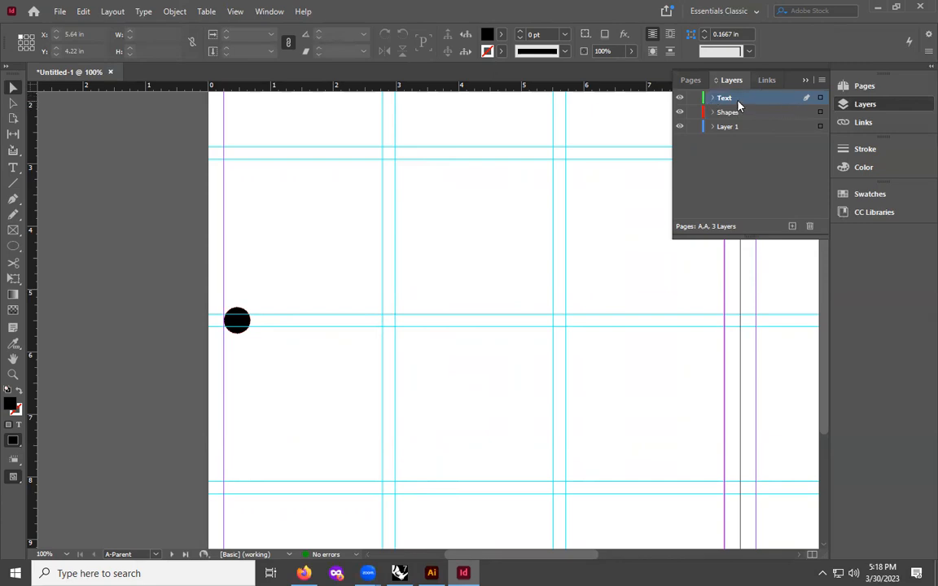
click(13, 168)
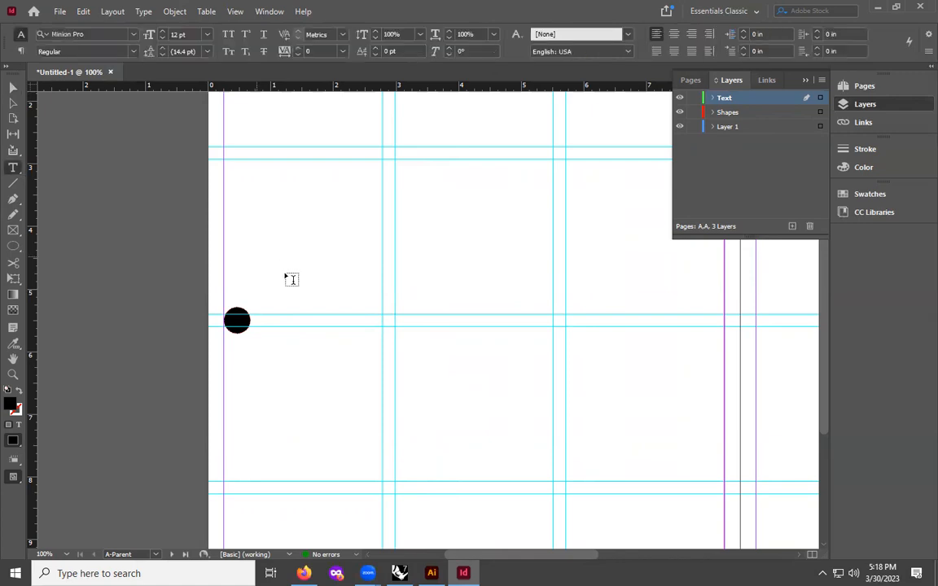
drag(244, 259, 269, 286)
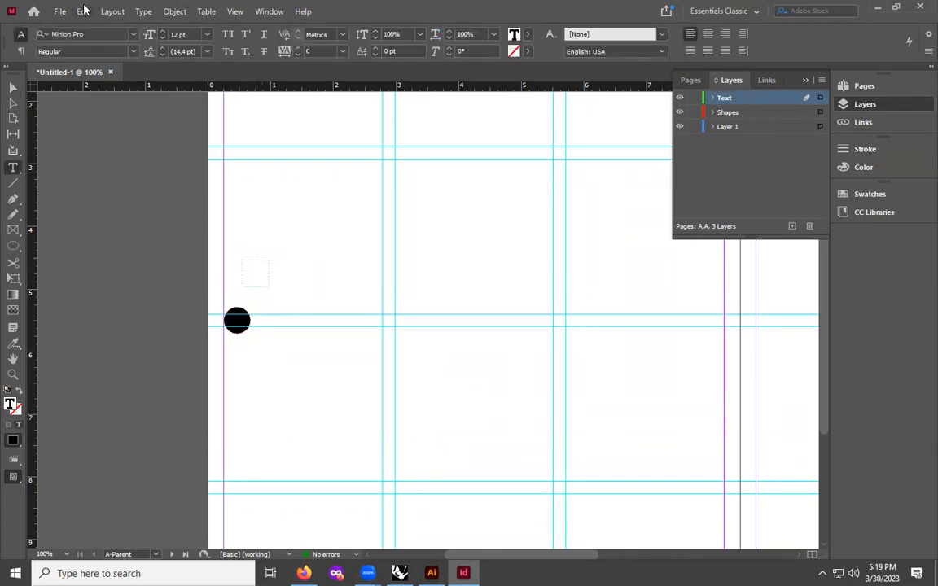
click(143, 11)
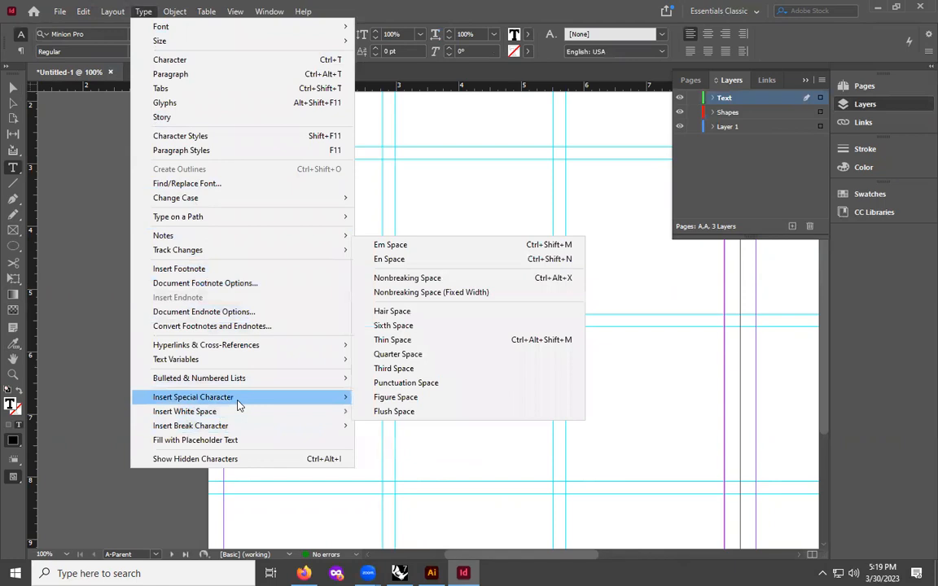
mouse_move(238, 405)
mouse_move(427, 410)
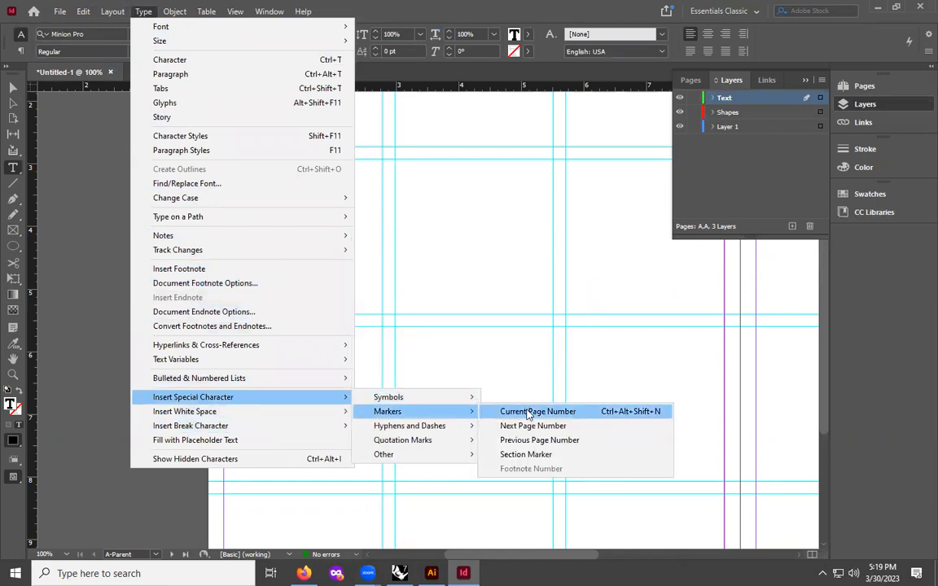
click(450, 231)
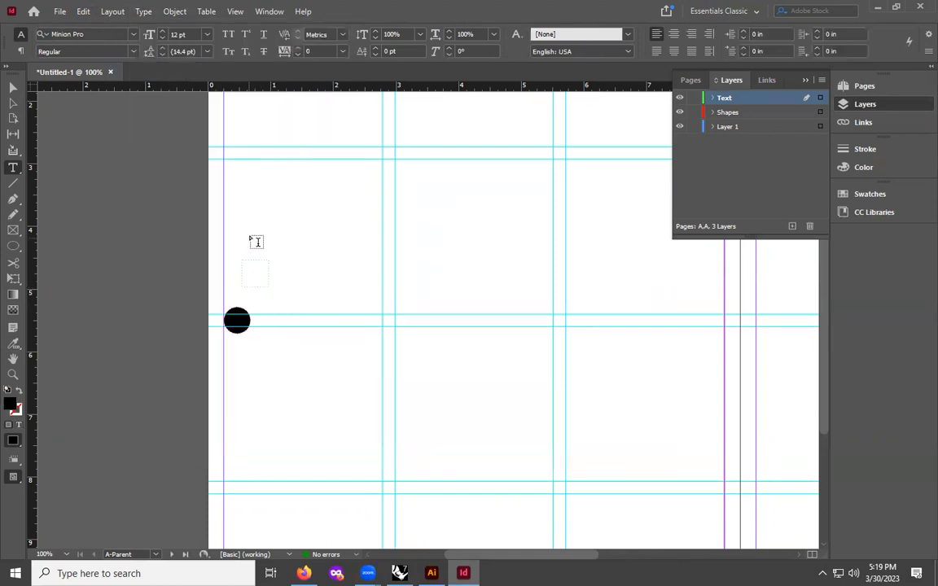
click(13, 87)
click(254, 262)
key(Delete)
- Draw a small text frame above the circle on the Text layer and insert a current page number marker
click(725, 98)
click(13, 167)
drag(265, 248, 298, 275)
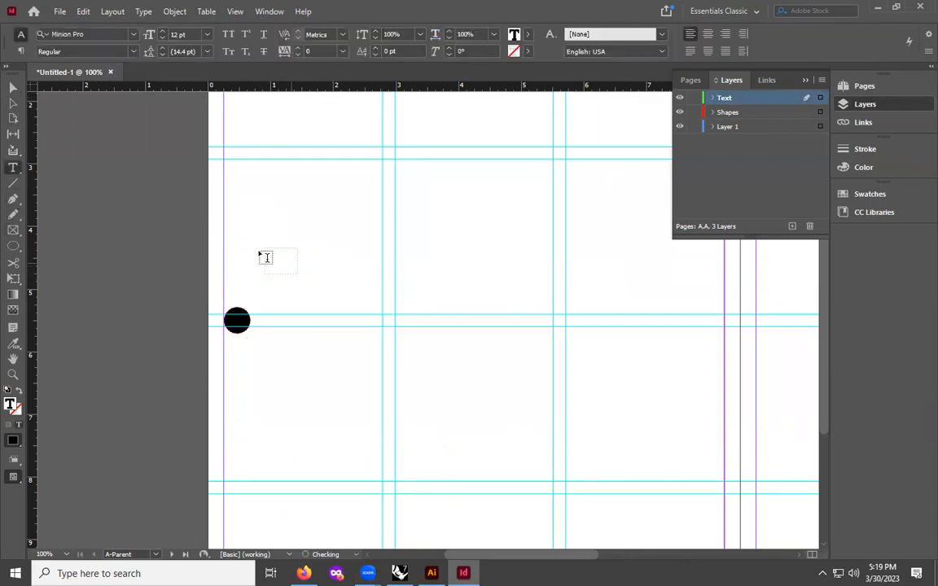
click(143, 12)
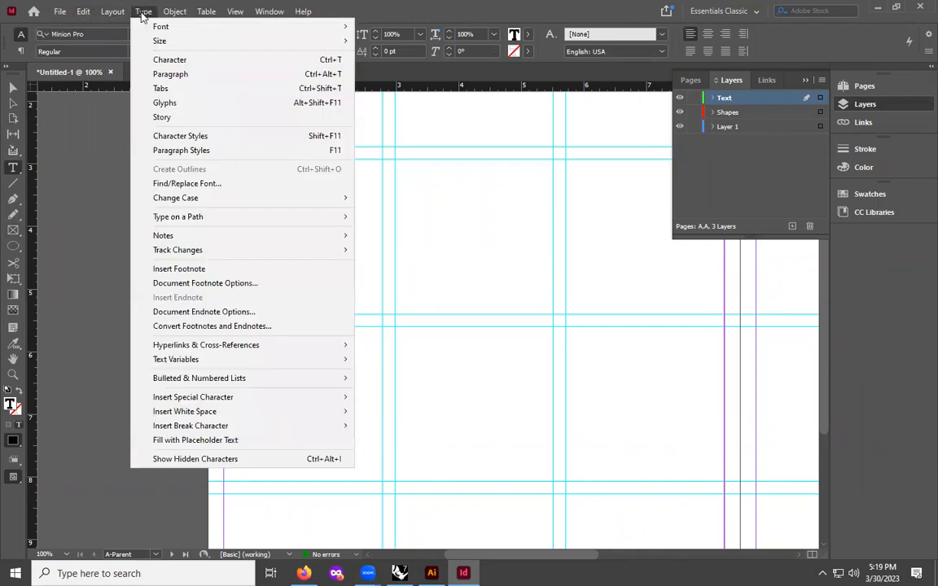
mouse_move(233, 401)
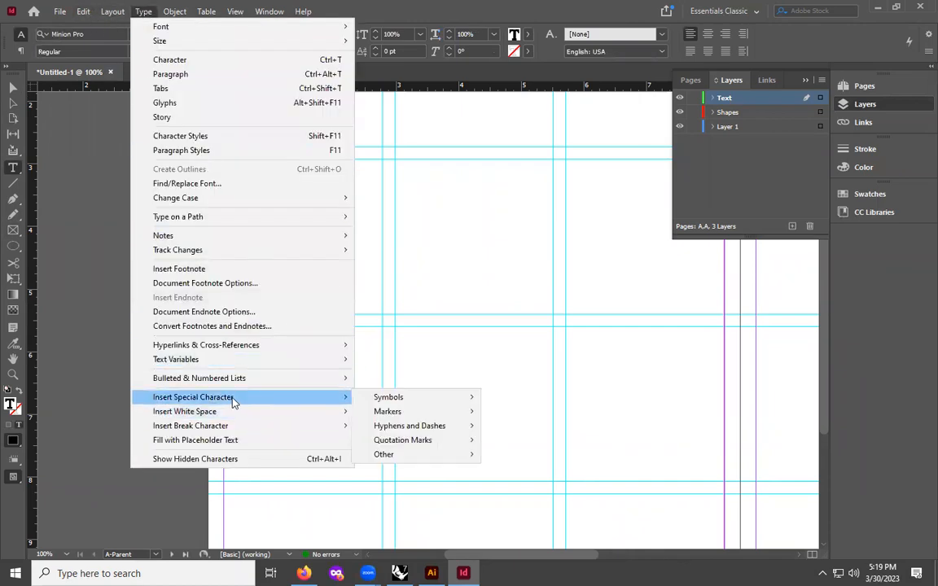
mouse_move(446, 414)
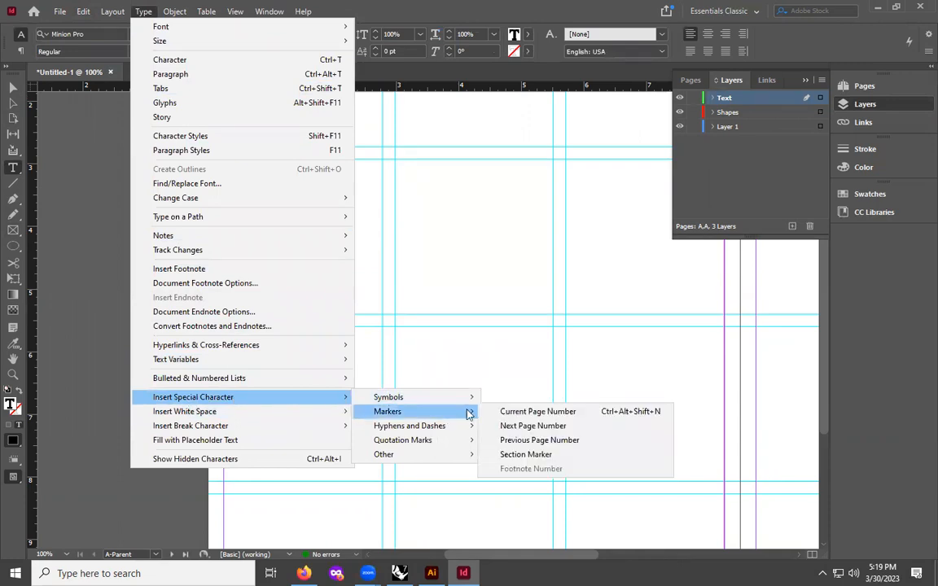
click(552, 413)
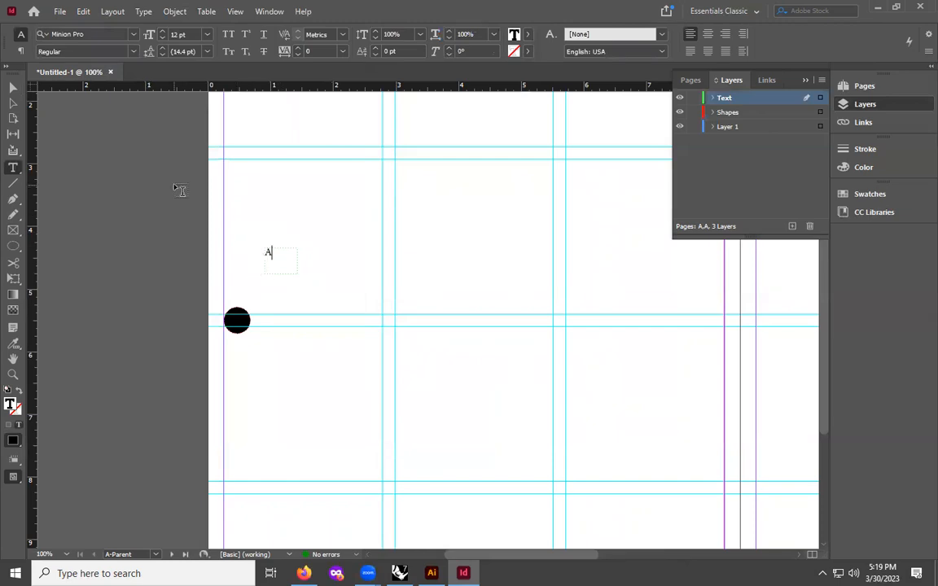
key(Escape)
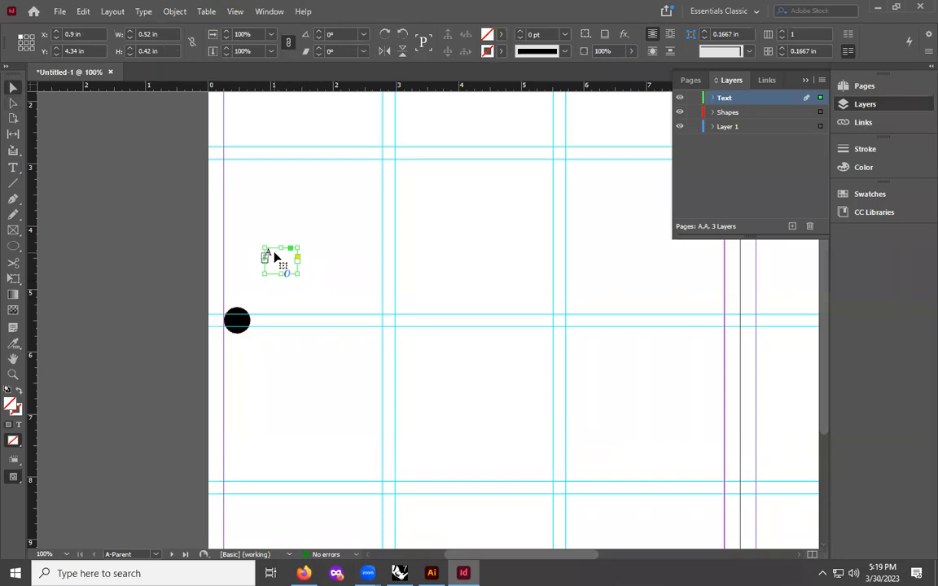
- Center the page number marker horizontally and set the frame's vertical justification to Center
double_click(275, 257)
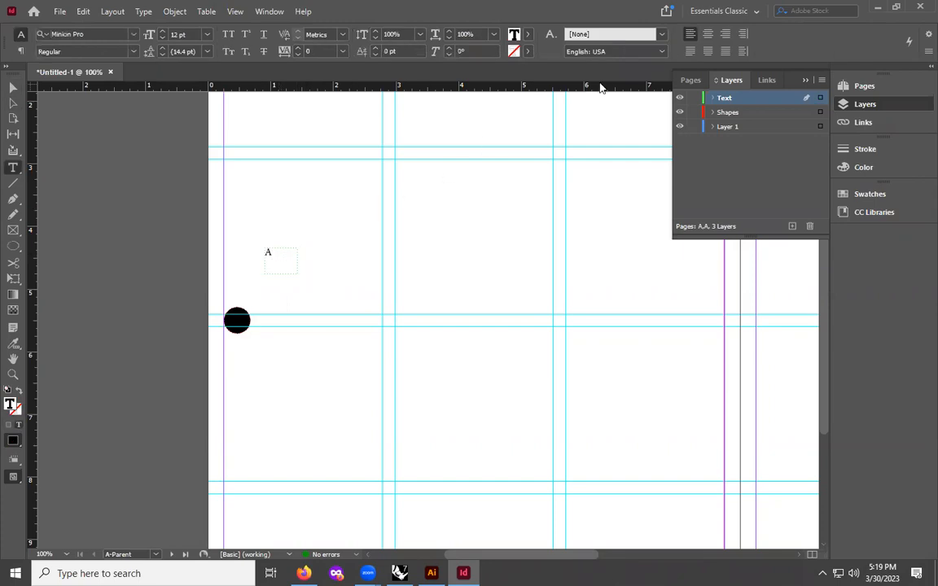
click(708, 35)
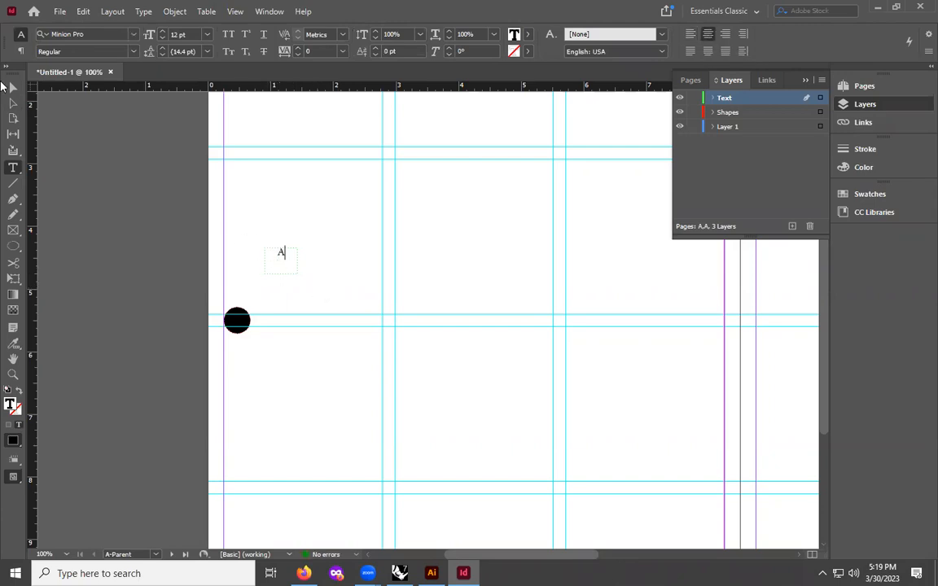
click(12, 86)
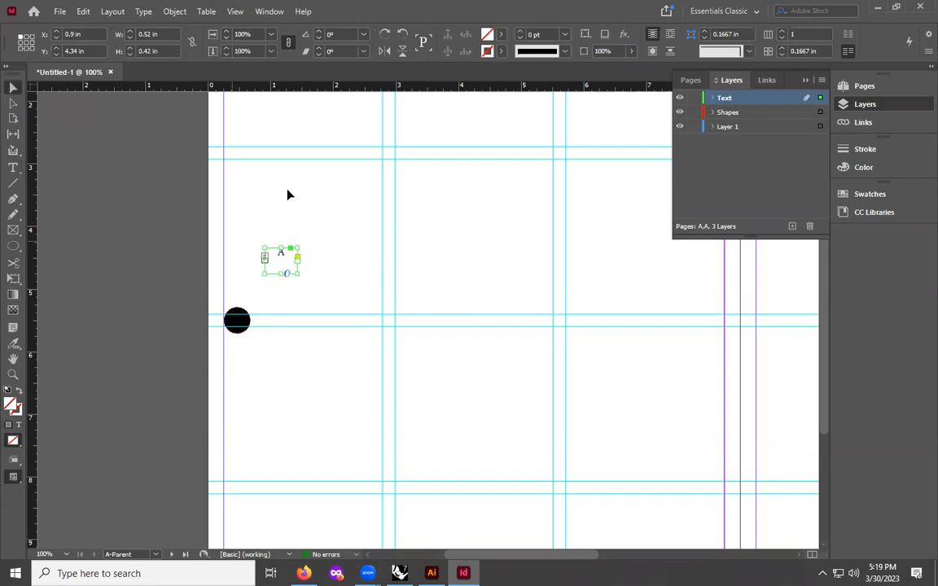
right_click(277, 263)
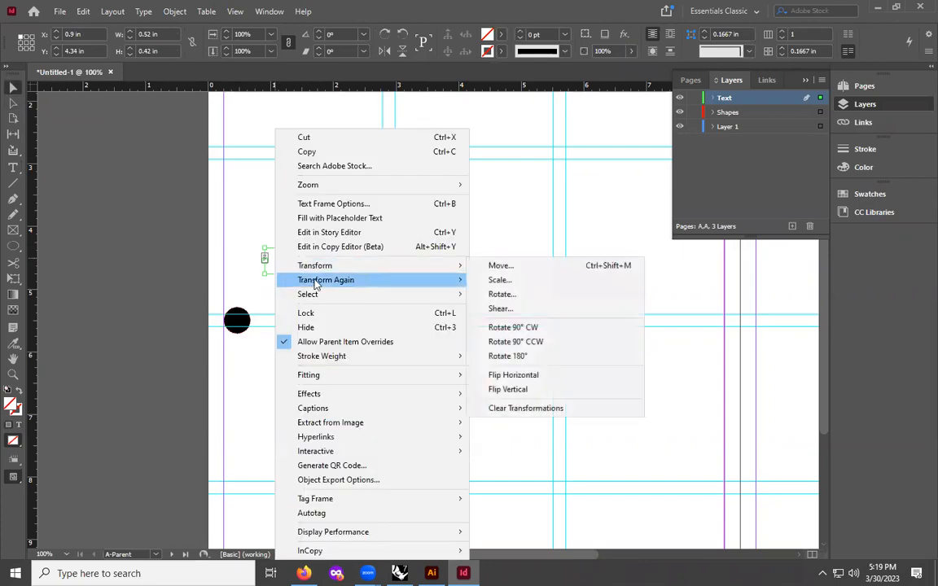
click(356, 205)
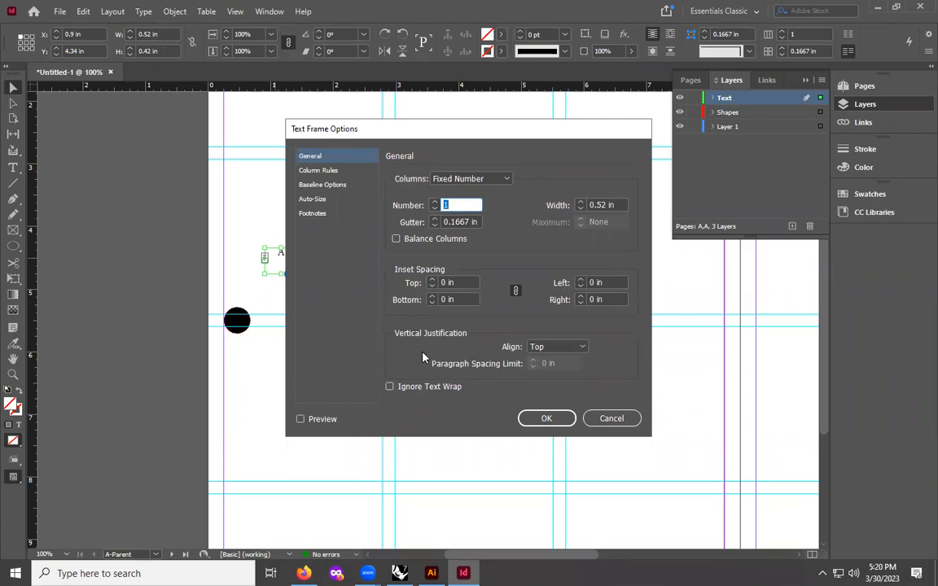
click(577, 347)
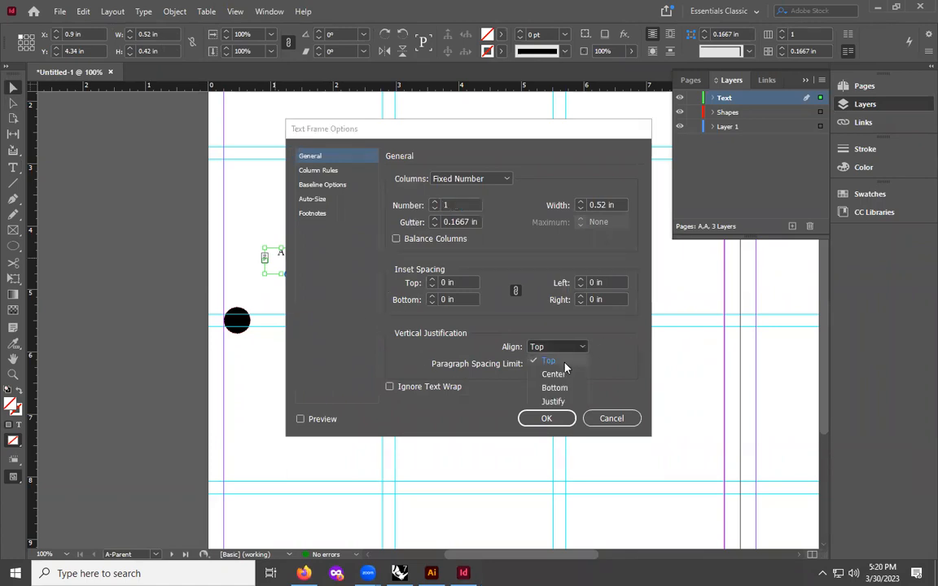
click(551, 374)
click(546, 418)
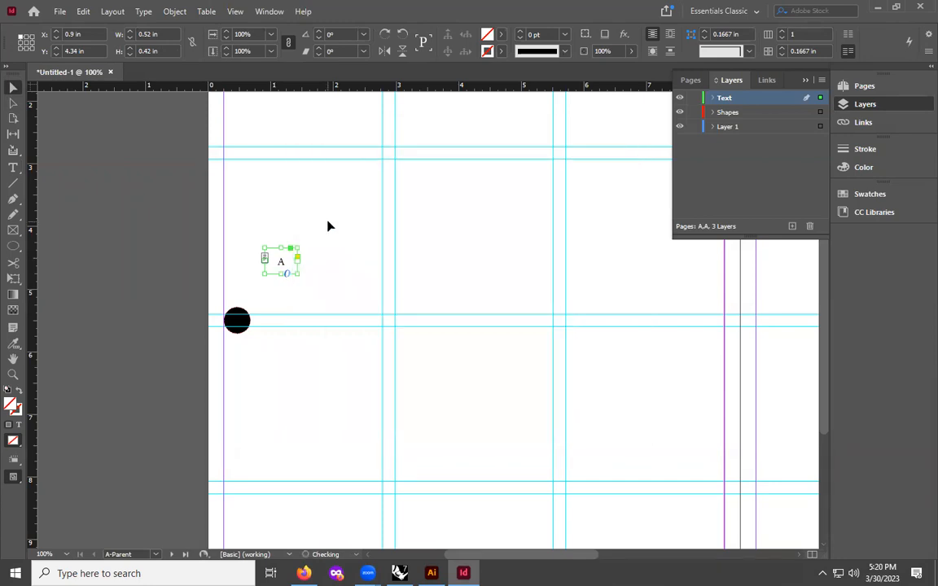
double_click(276, 261)
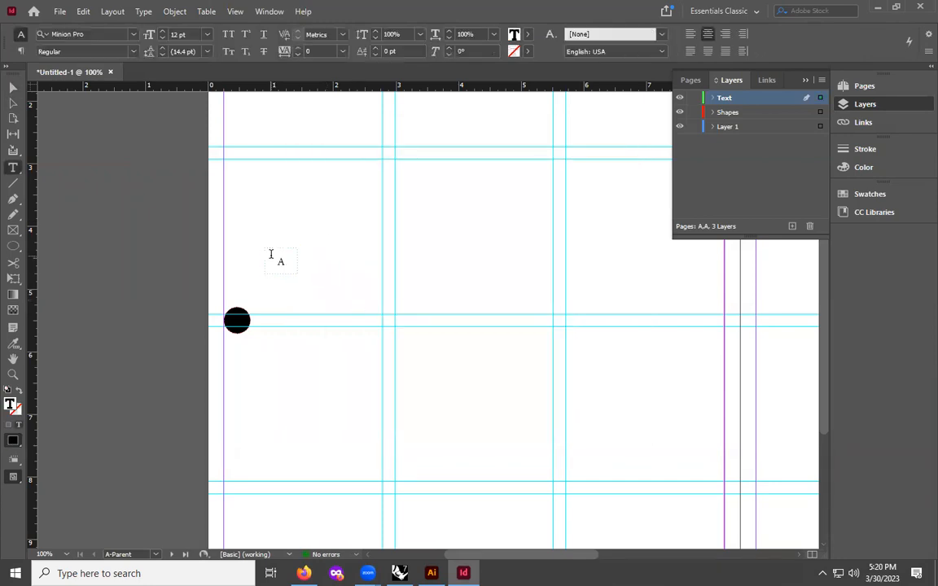
drag(277, 261, 293, 260)
click(13, 87)
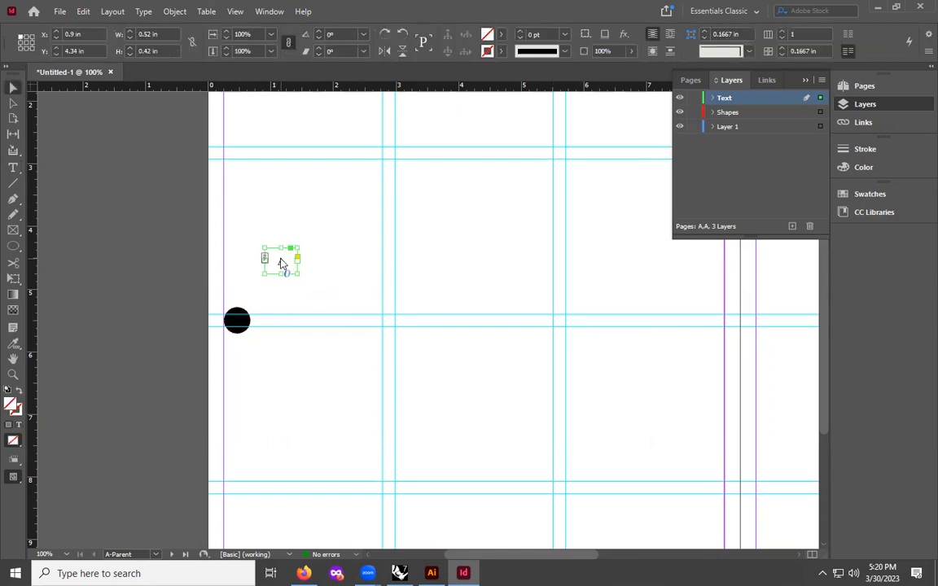
right_click(282, 263)
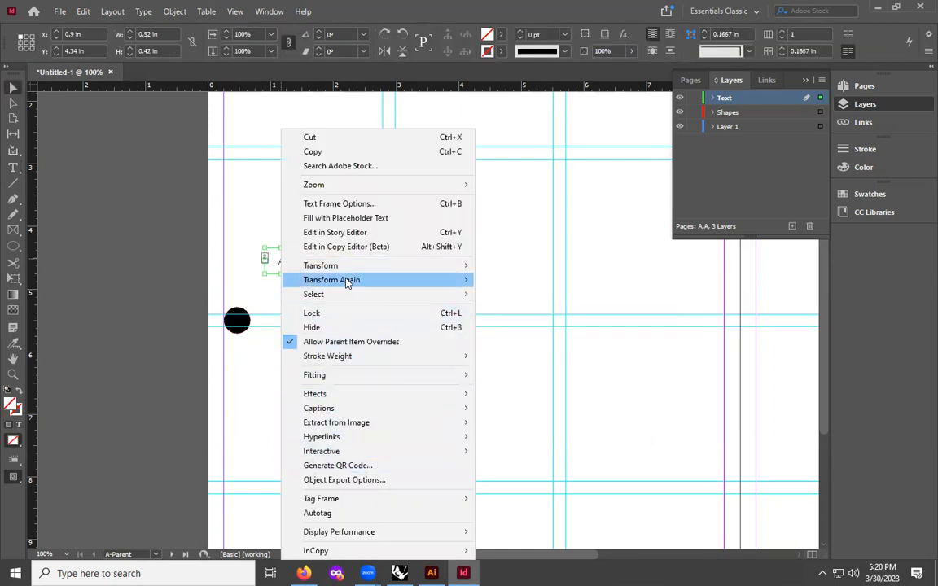
click(326, 204)
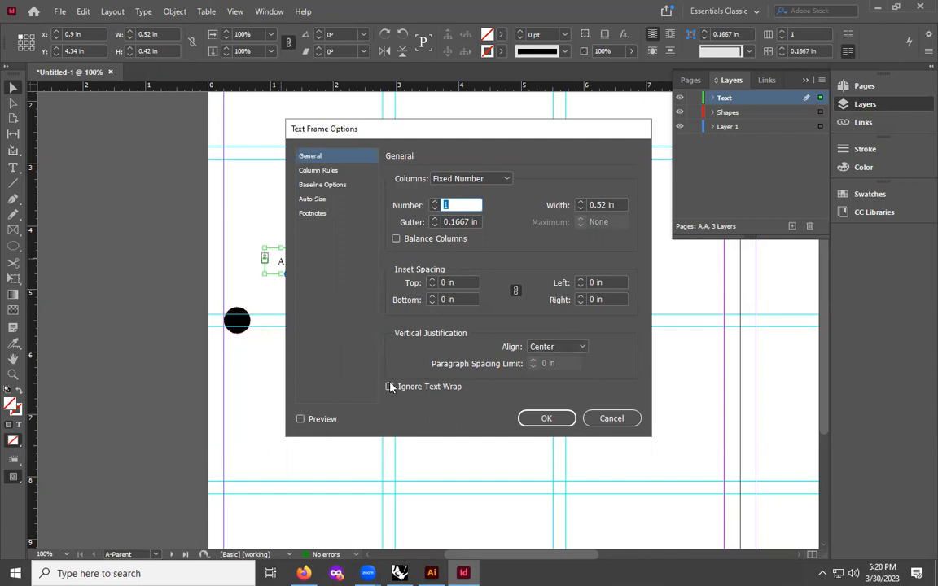
click(555, 420)
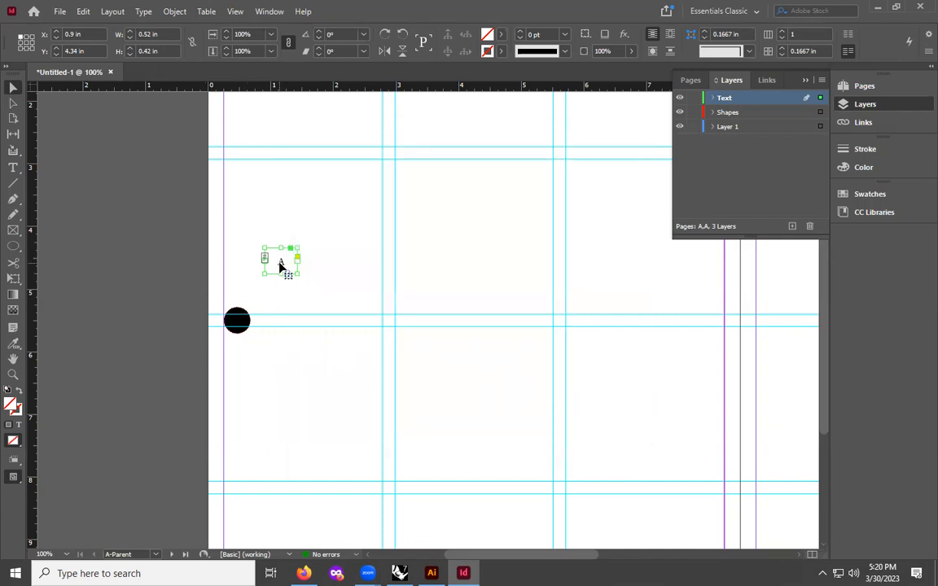
- Select the page number marker and color it with the Paper swatch
double_click(281, 266)
drag(291, 262, 231, 262)
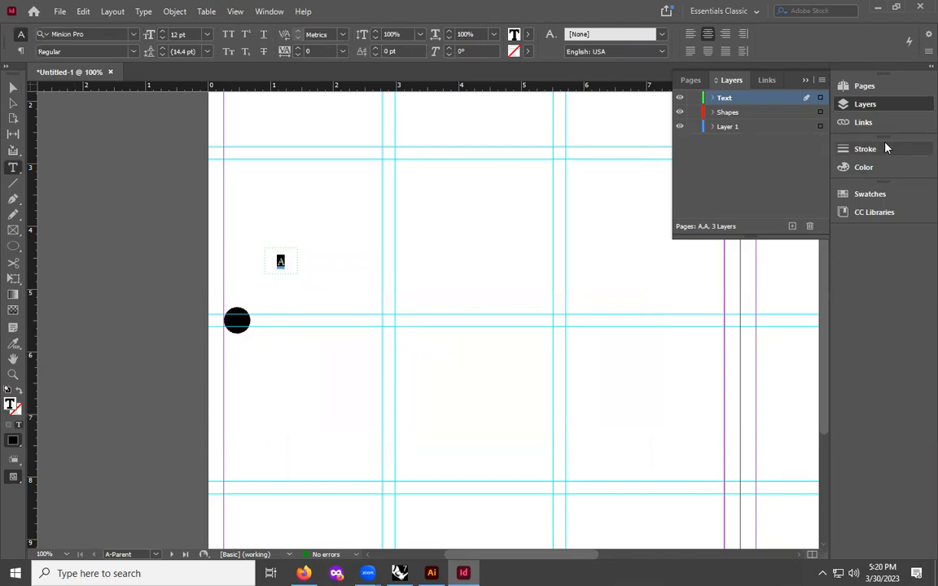
click(871, 195)
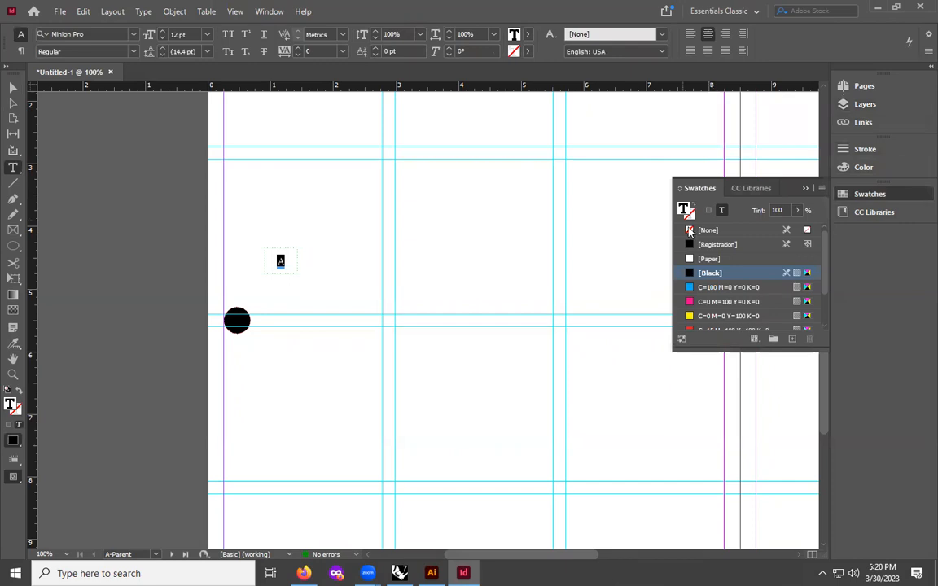
click(708, 258)
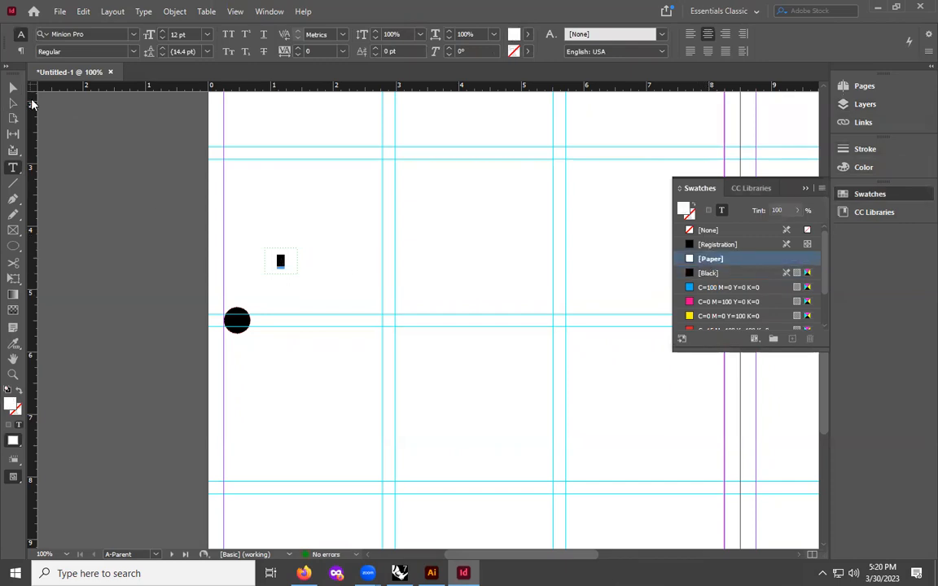
- Move the page number frame onto the black circle, centred over it
click(13, 88)
click(278, 254)
drag(274, 260, 240, 324)
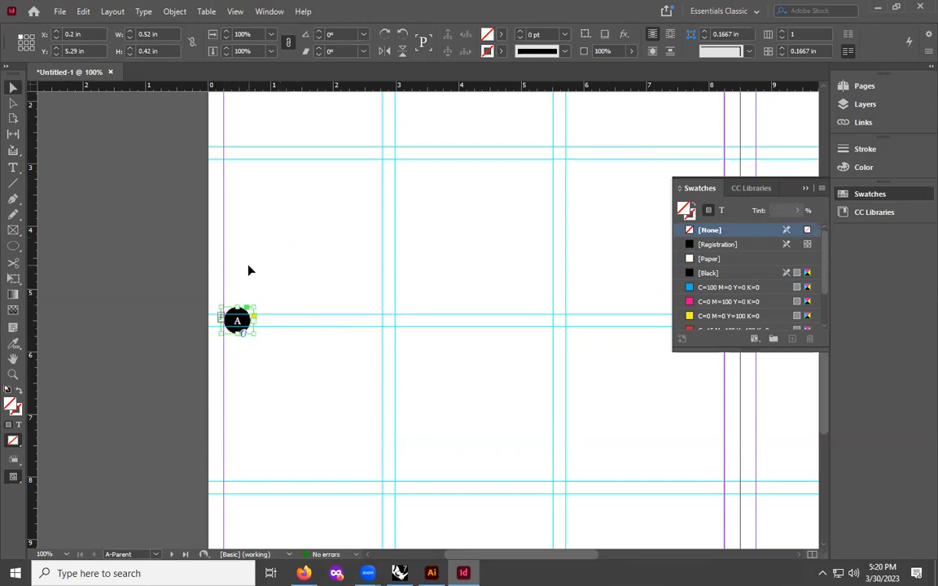
click(244, 342)
- Set the page number marker's font to Arial
scroll(246, 330, up, 1)
scroll(253, 363, down, 1)
key(ctrl+equal)
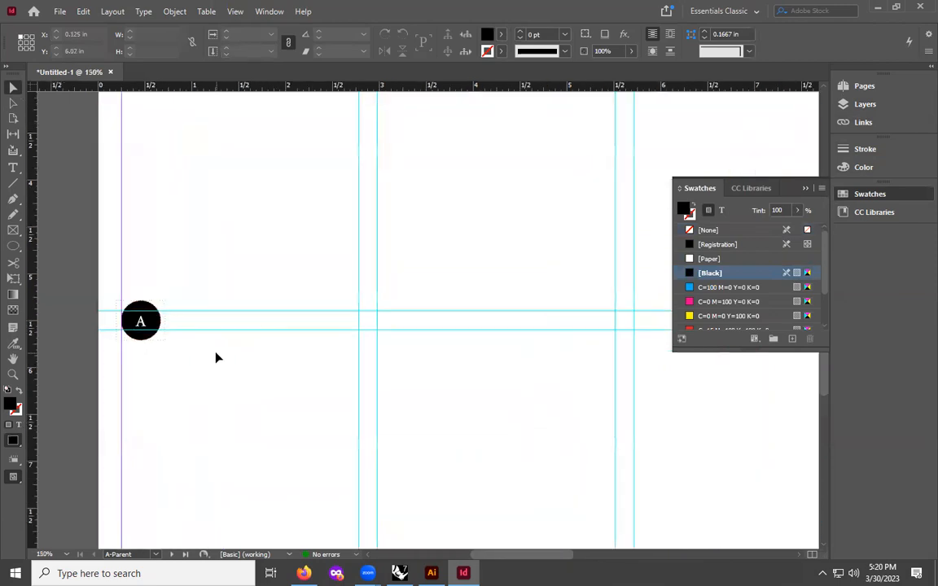
double_click(137, 323)
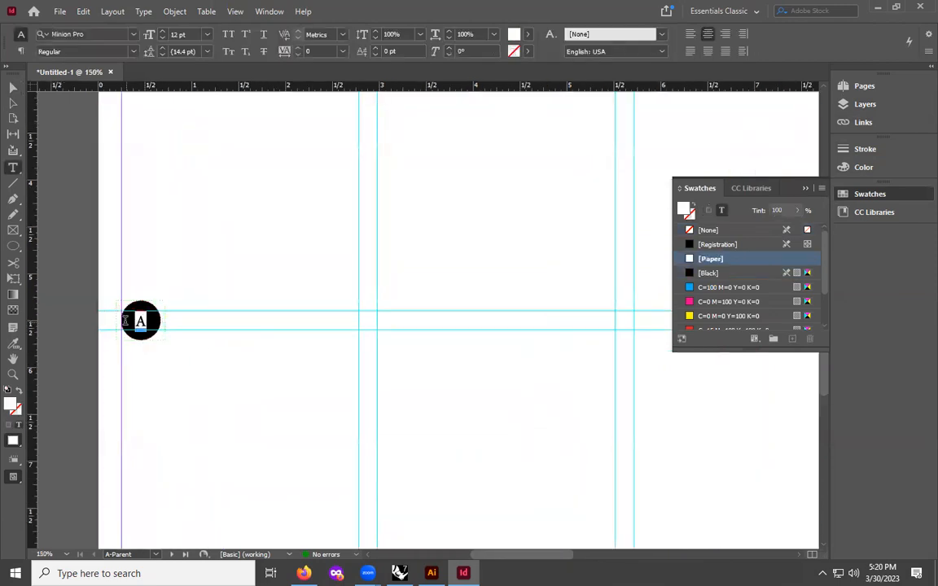
click(135, 34)
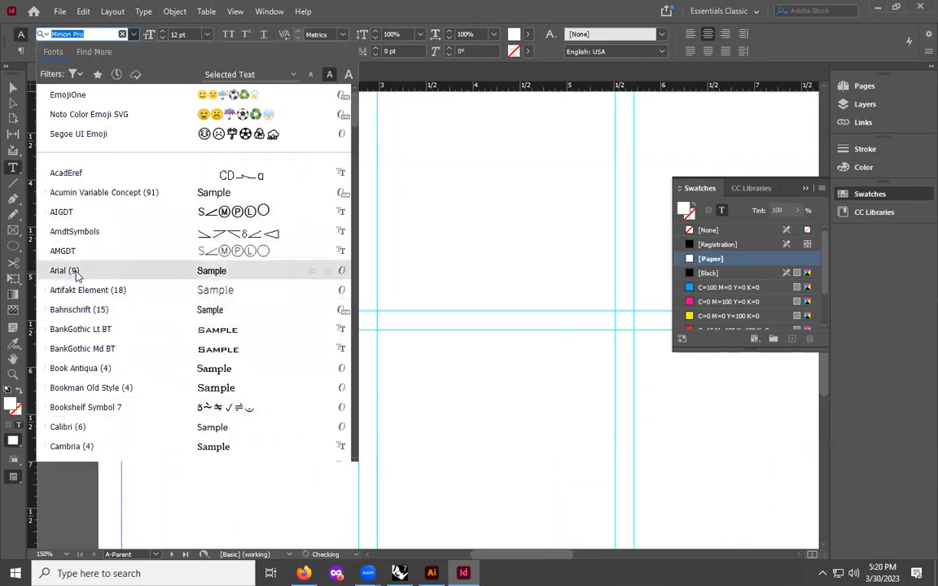
scroll(160, 379, down, 5)
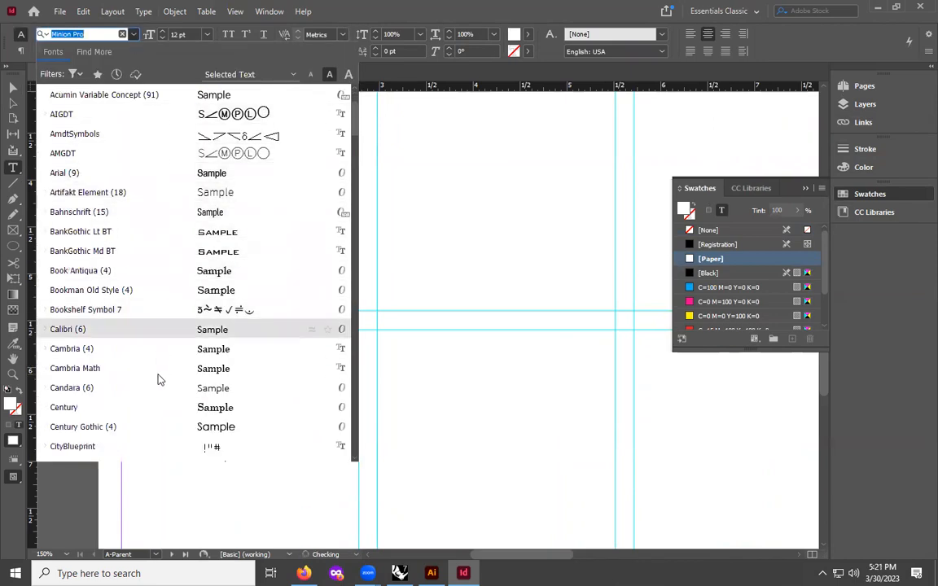
scroll(160, 379, down, 4)
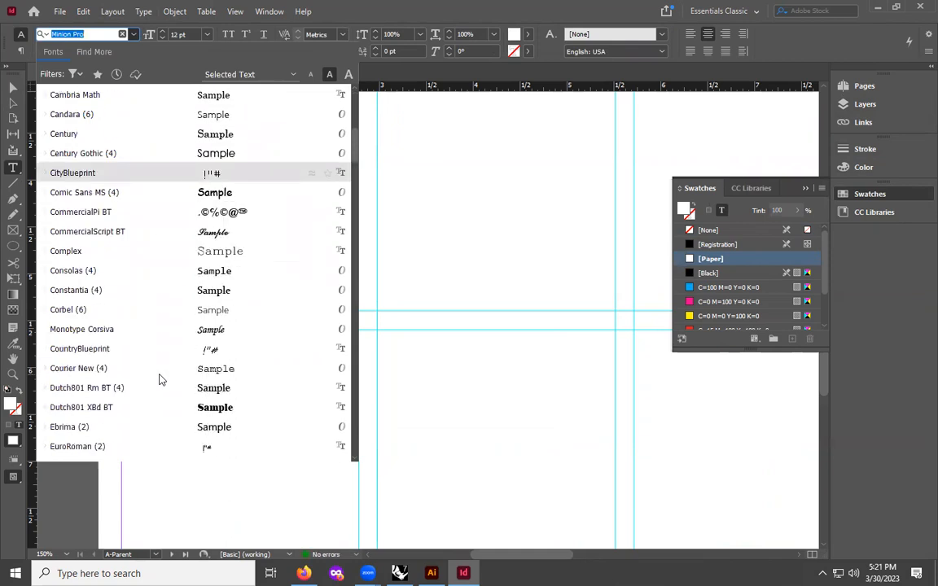
scroll(143, 383, down, 4)
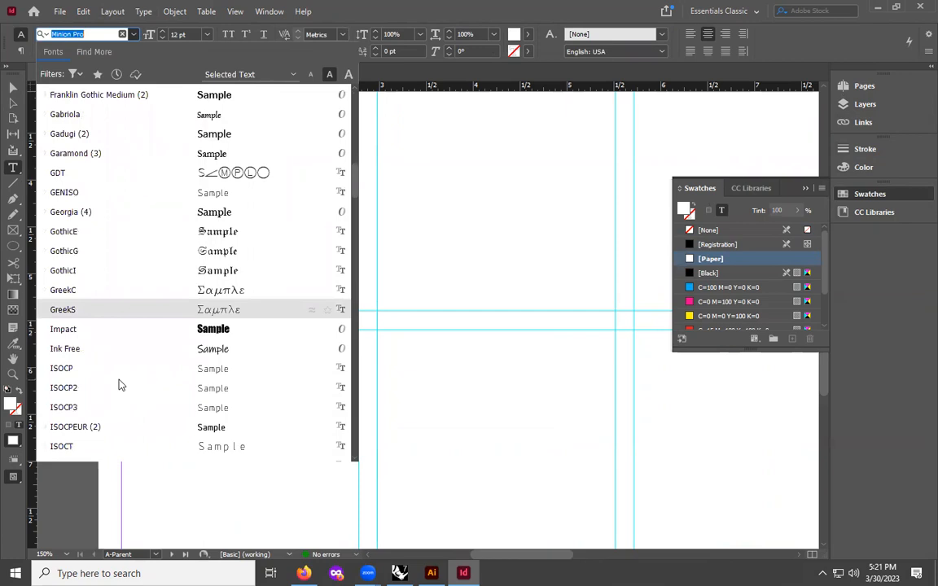
scroll(119, 383, up, 12)
scroll(116, 379, up, 2)
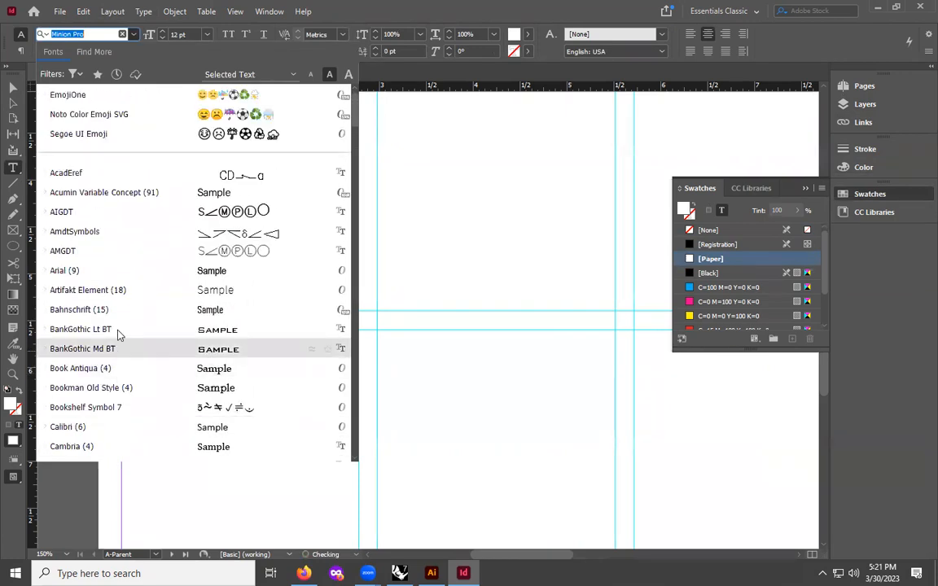
click(69, 271)
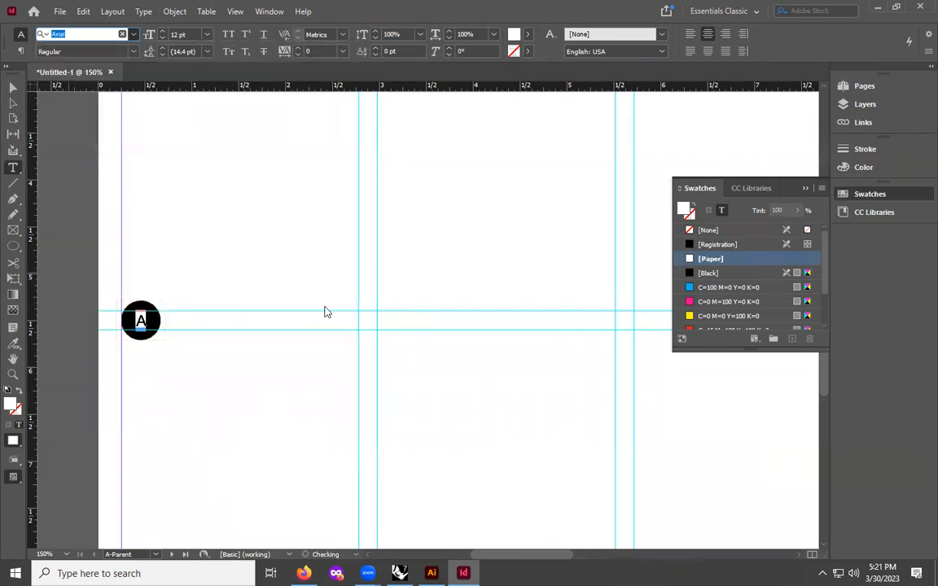
key(Escape)
click(210, 222)
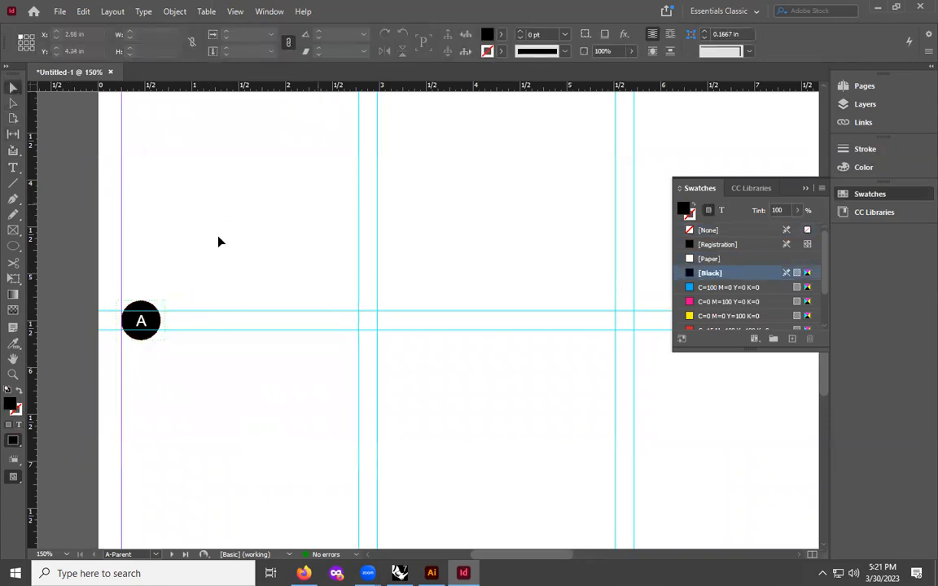
key(ctrl+minus)
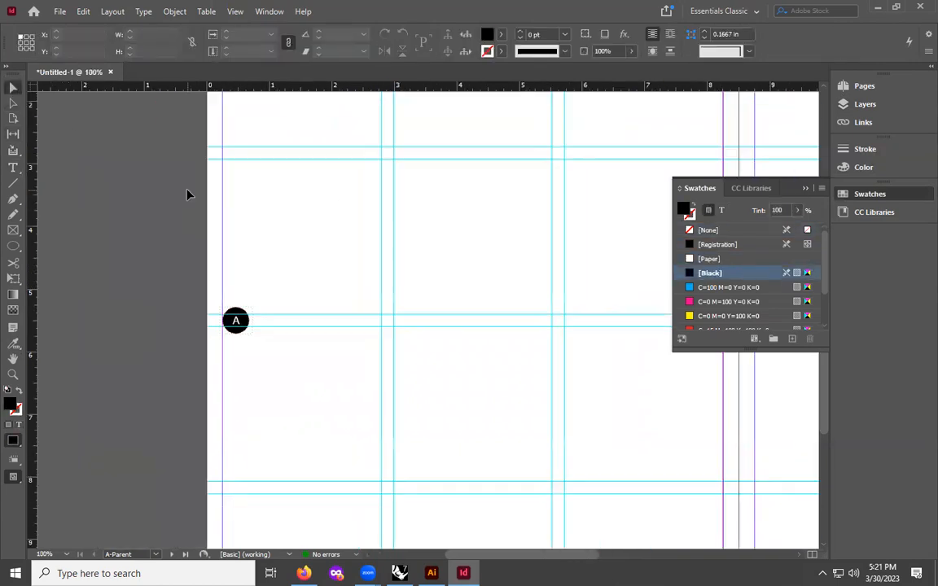
key(ctrl+minus)
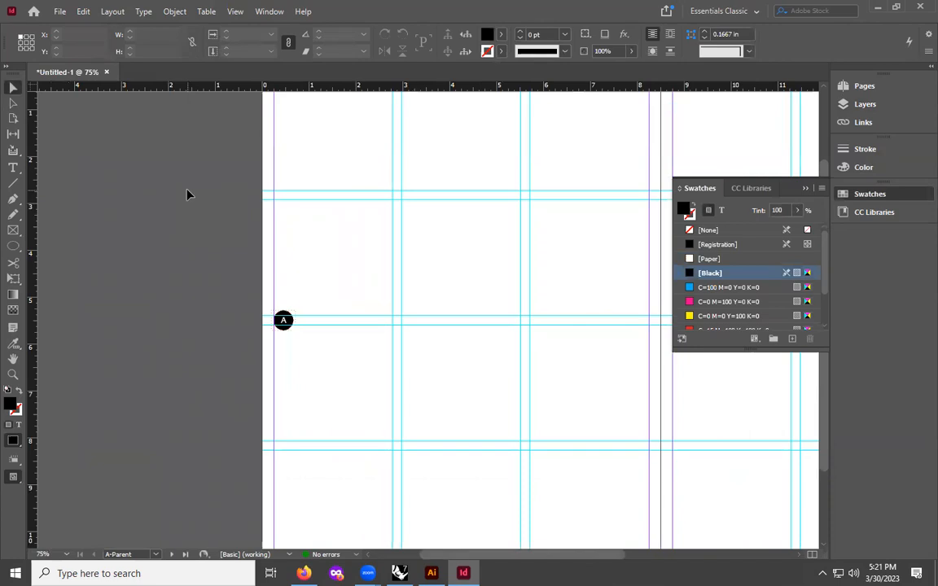
key(ctrl+equal)
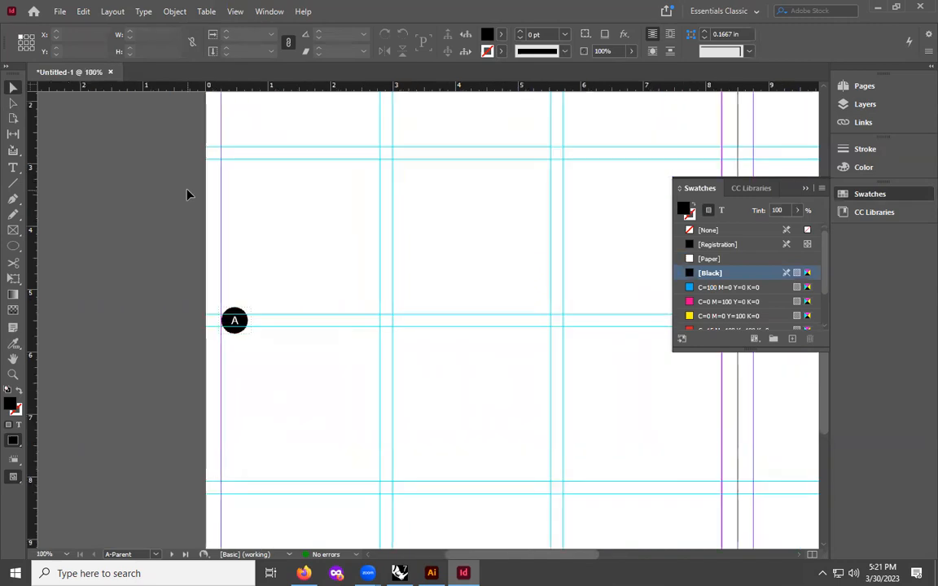
key(ctrl+minus)
key(ctrl+minus)
key(ctrl+minus)
key(ctrl+equal)
key(ctrl+equal)
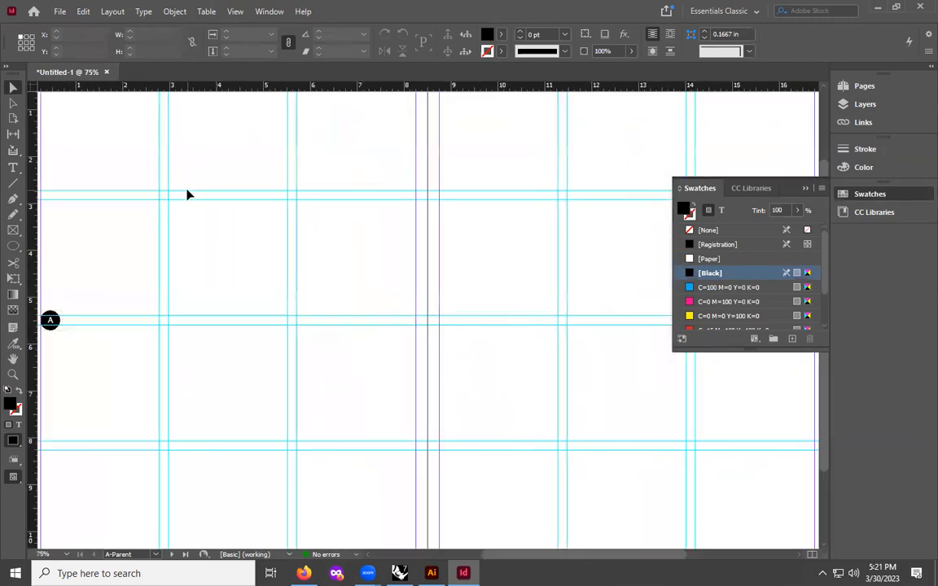
key(ctrl+minus)
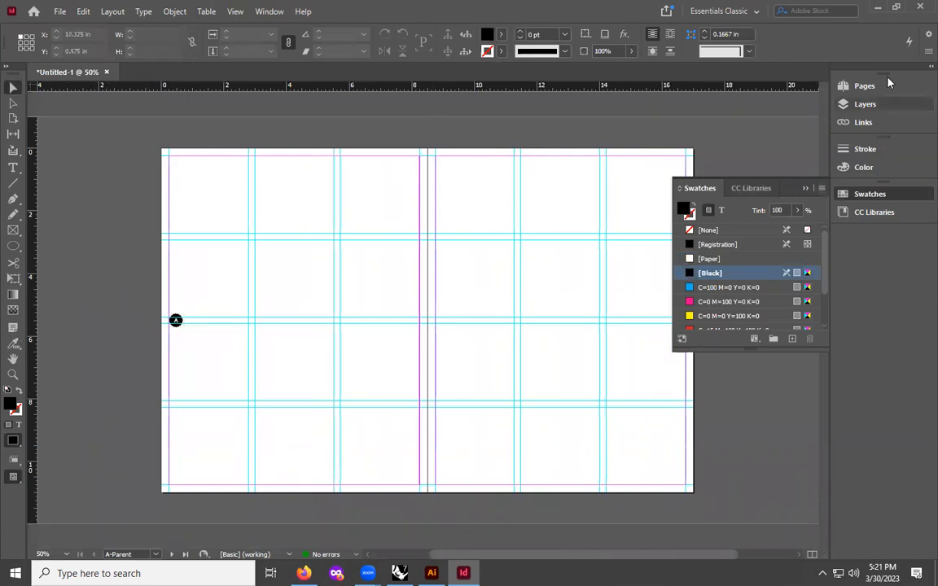
- Open the Layers panel and turn on the Paste Remembers Layers option
click(861, 104)
click(821, 81)
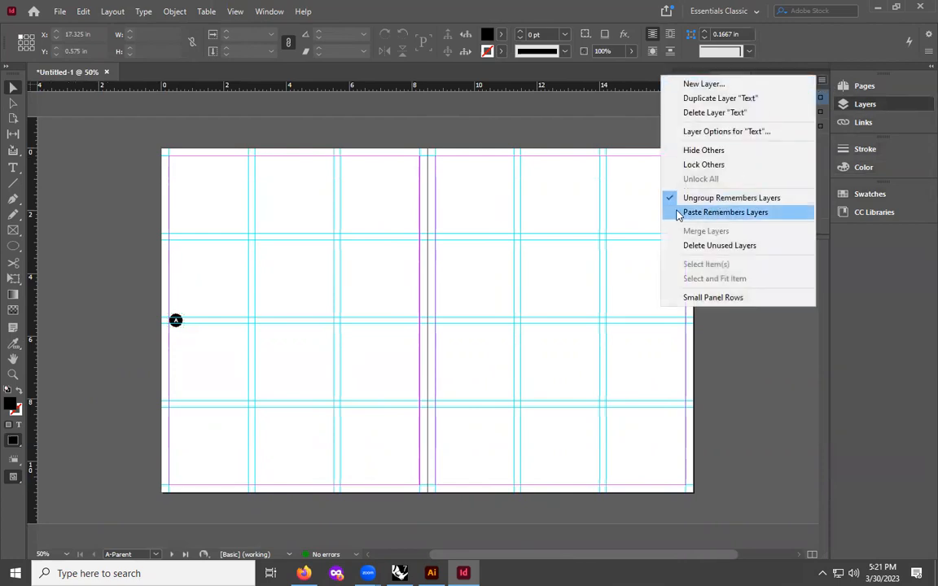
click(877, 282)
click(853, 104)
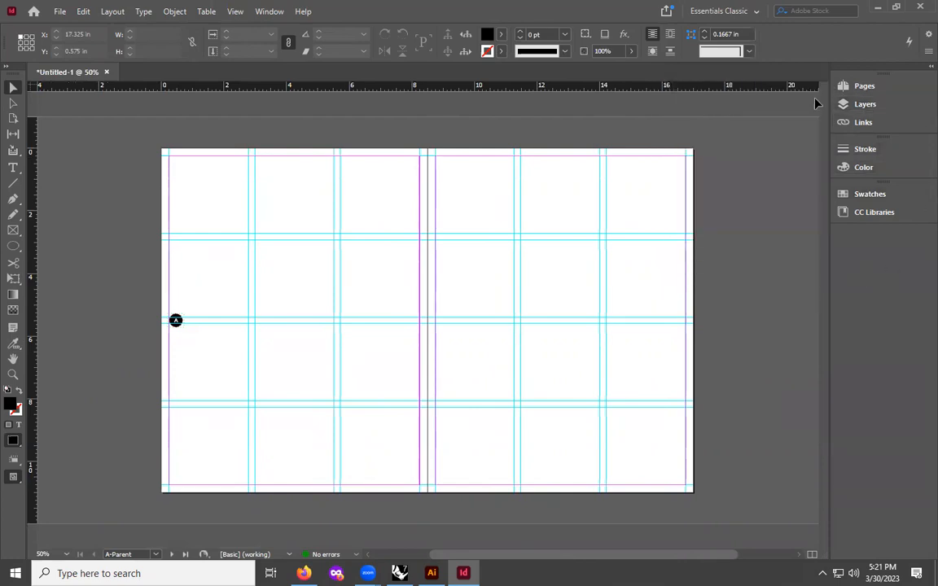
click(859, 103)
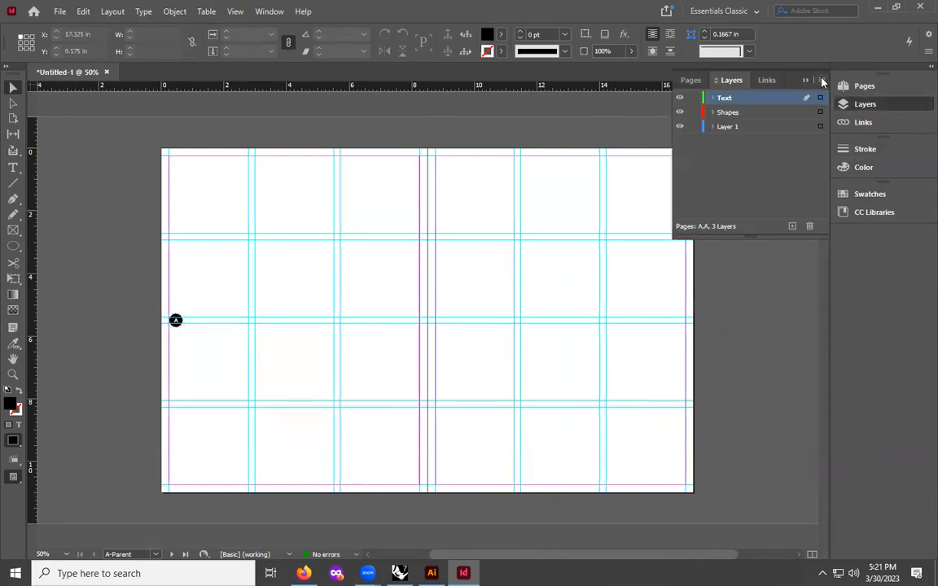
click(822, 81)
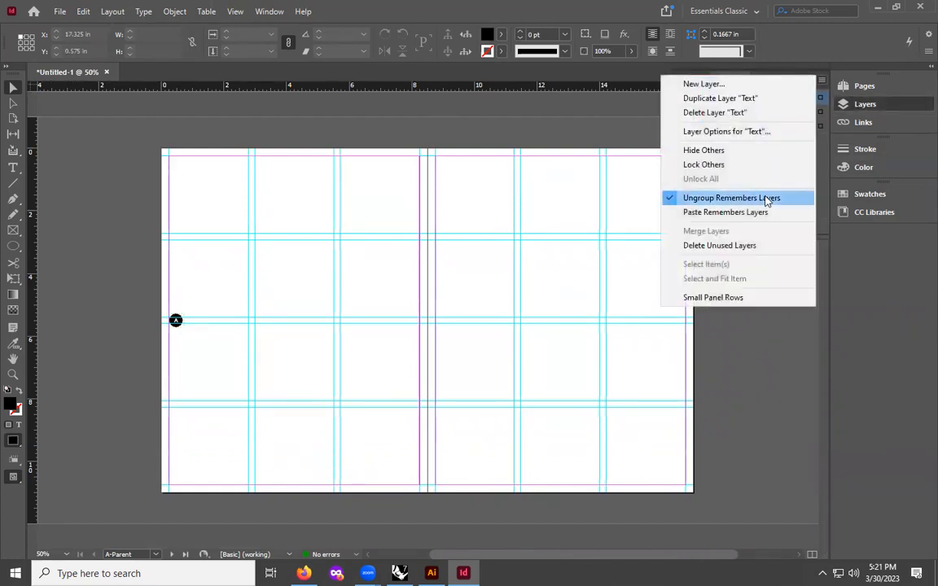
click(684, 213)
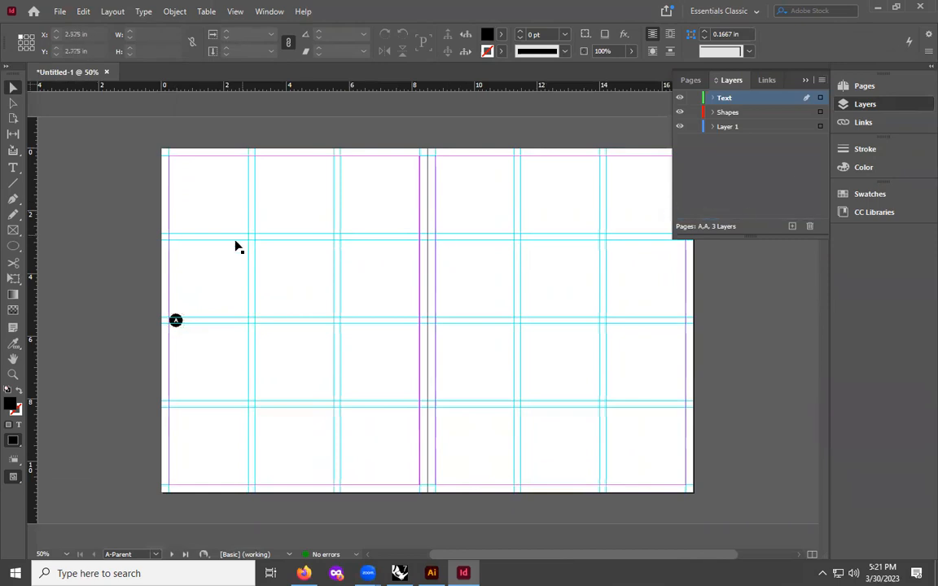
- Try to duplicate the page-number marker onto the right parent page, then undo the copy
drag(153, 272, 200, 336)
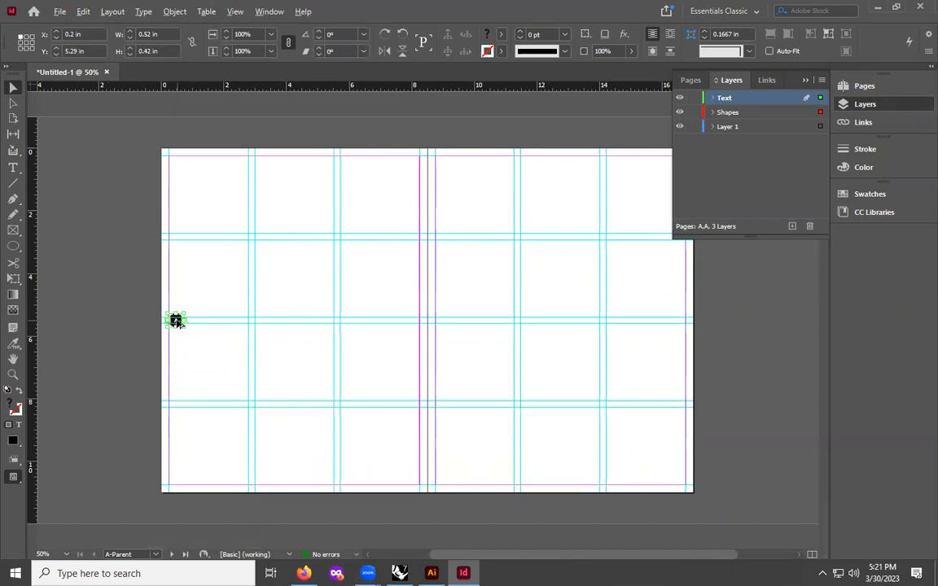
drag(176, 322, 681, 322)
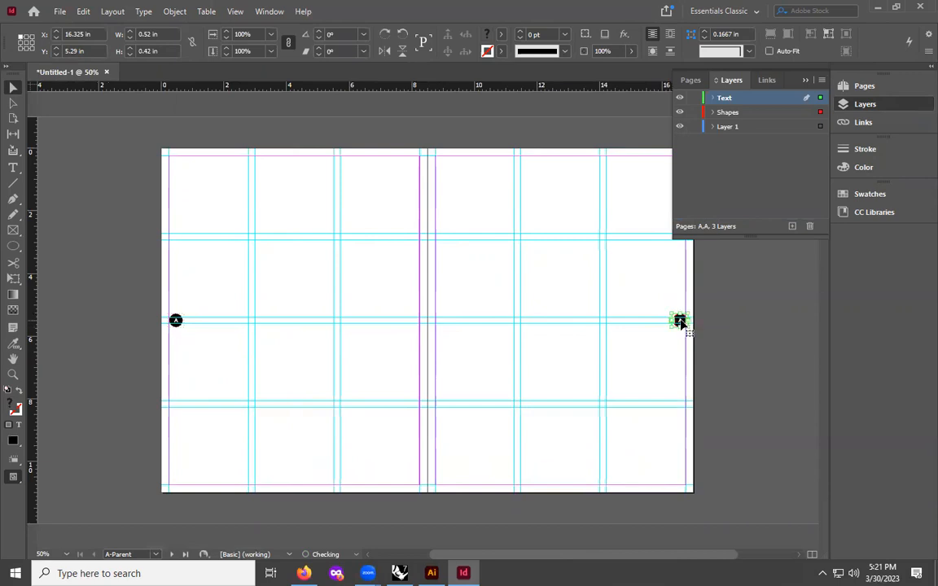
click(760, 310)
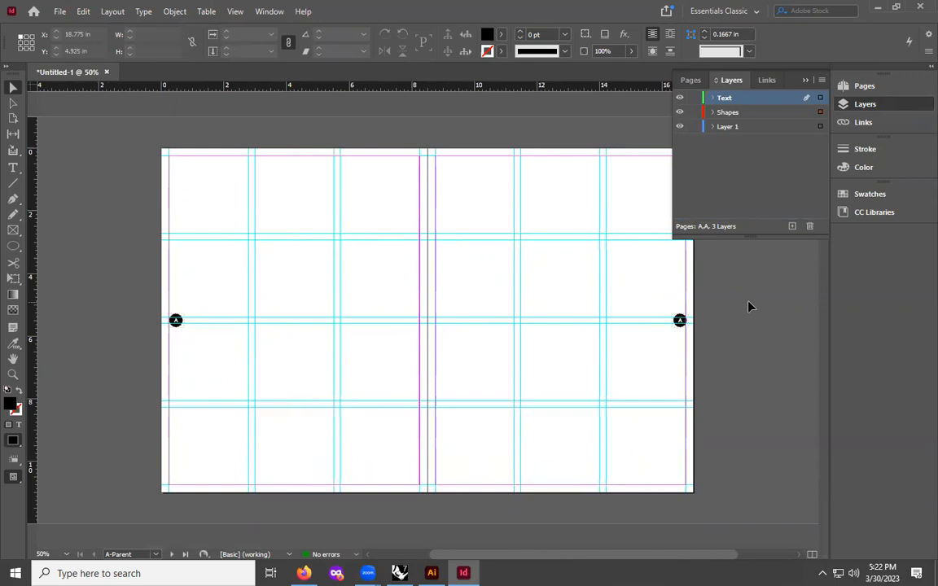
key(ctrl+z)
- Duplicate the circular page-number marker onto the right parent page, positioning it at the outer edge on the same guide
click(122, 289)
click(176, 320)
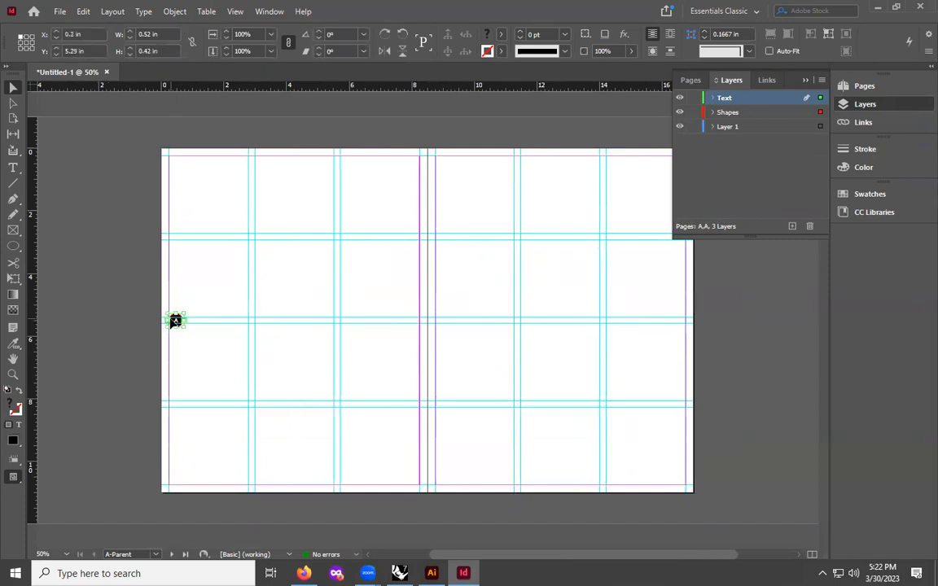
drag(176, 320, 680, 326)
key(ctrl+equal)
key(ctrl+equal)
key(ctrl+equal)
key(ctrl+equal)
key(ctrl+equal)
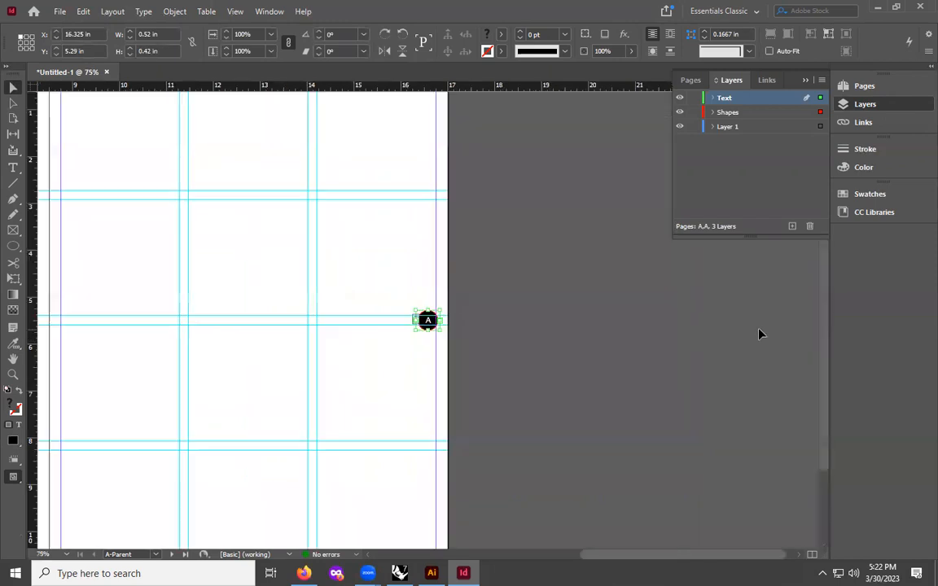
key(ctrl+equal)
key(ctrl+equal)
key(ctrl+equal)
drag(446, 278, 431, 288)
click(490, 263)
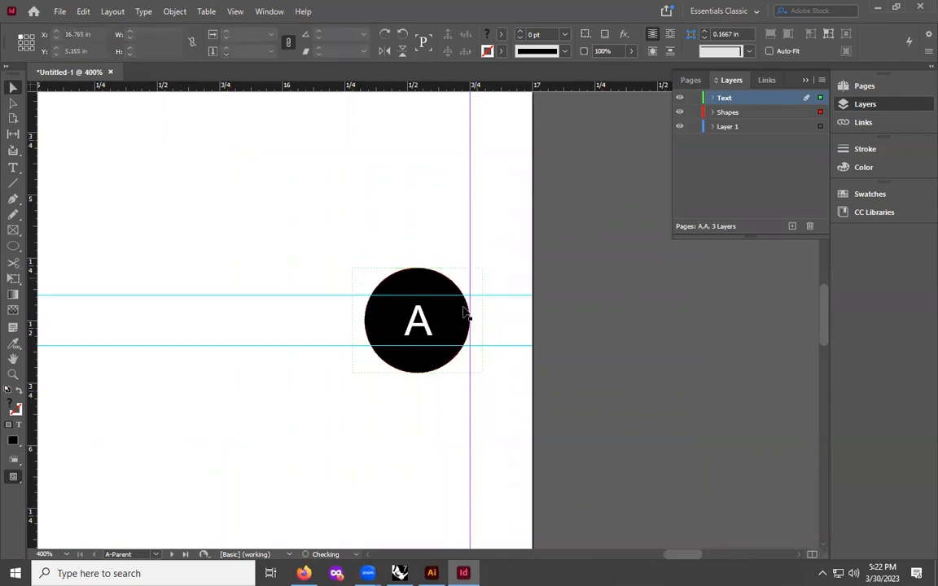
- Navigate through the document pages to check the page-number markers on each spread
key(ctrl+minus)
key(ctrl+minus)
key(ctrl+minus)
key(ctrl+minus)
key(ctrl+minus)
key(ctrl+minus)
key(ctrl+minus)
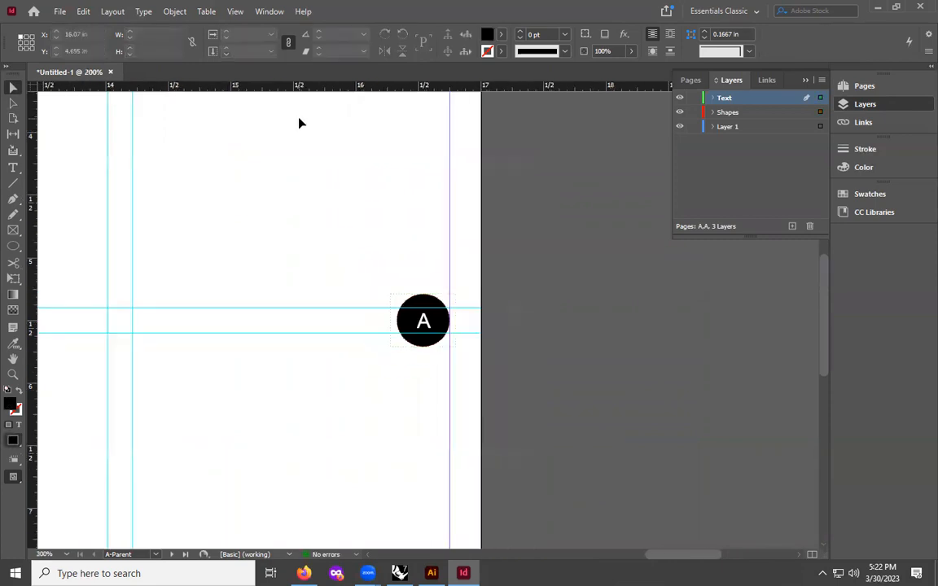
key(ctrl+minus)
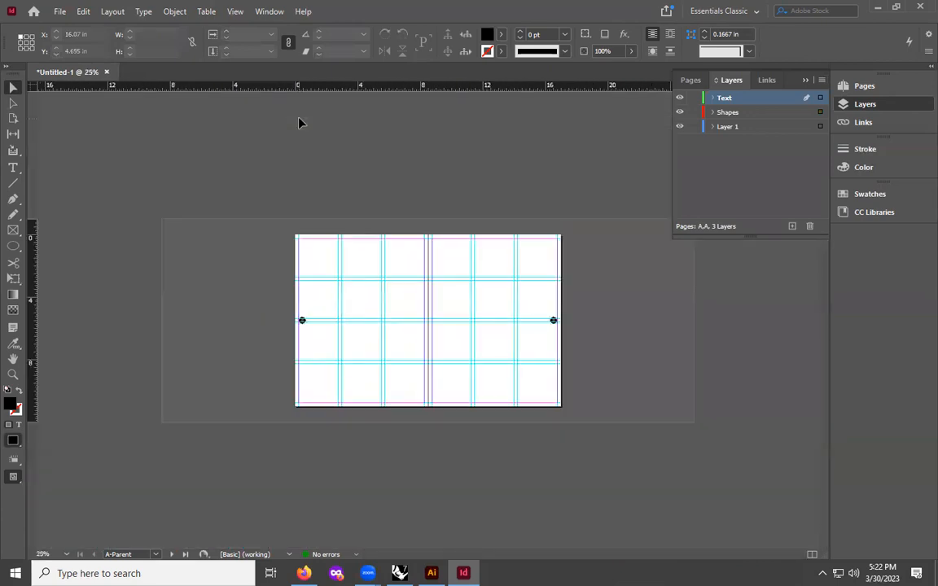
key(ctrl+equal)
key(ctrl+equal)
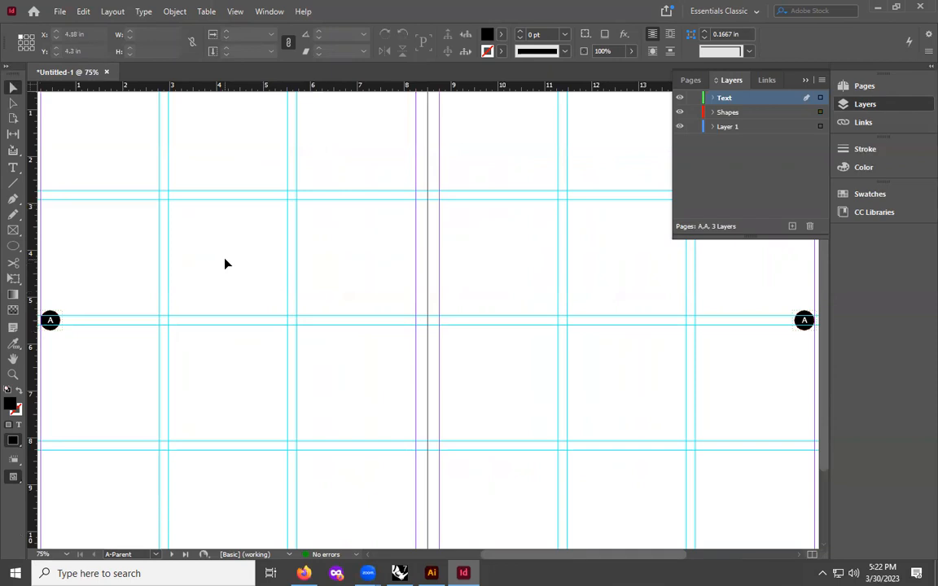
click(864, 88)
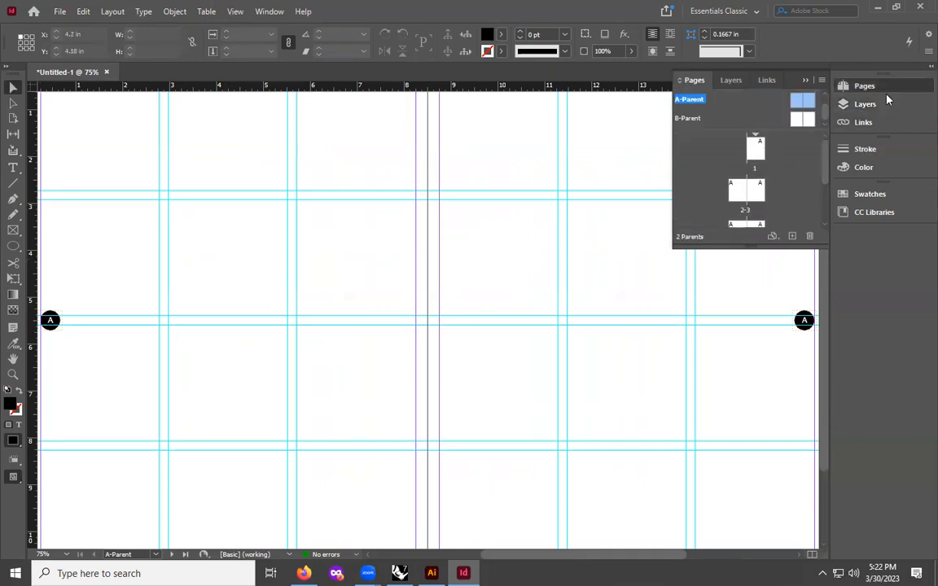
click(879, 92)
click(885, 86)
double_click(763, 151)
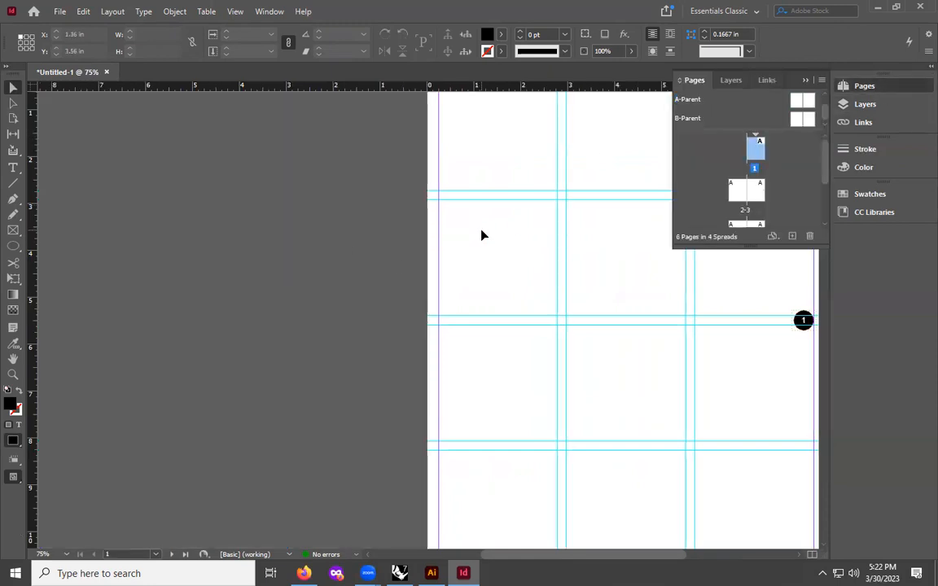
key(ctrl+minus)
key(ctrl+minus)
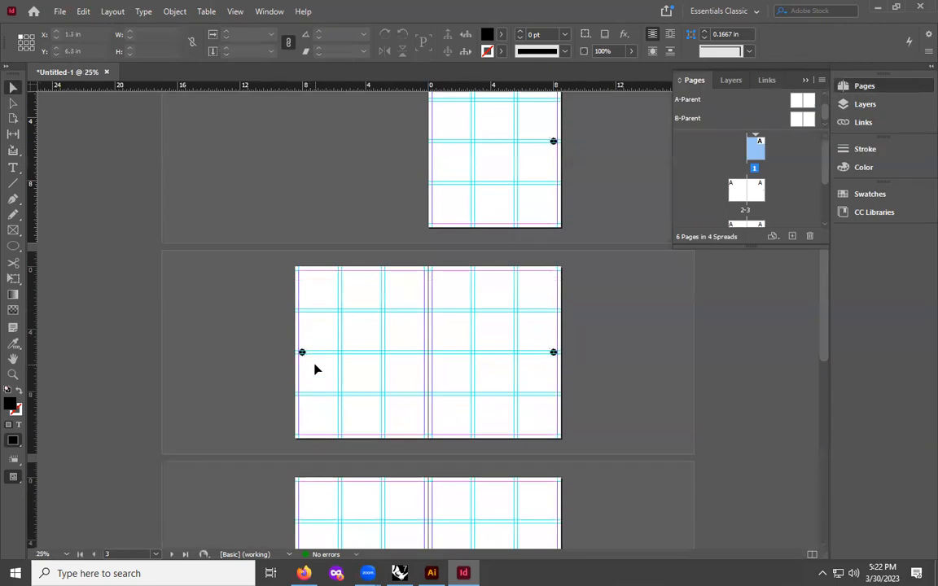
key(ctrl+equal)
key(ctrl+equal)
scroll(317, 369, down, 10)
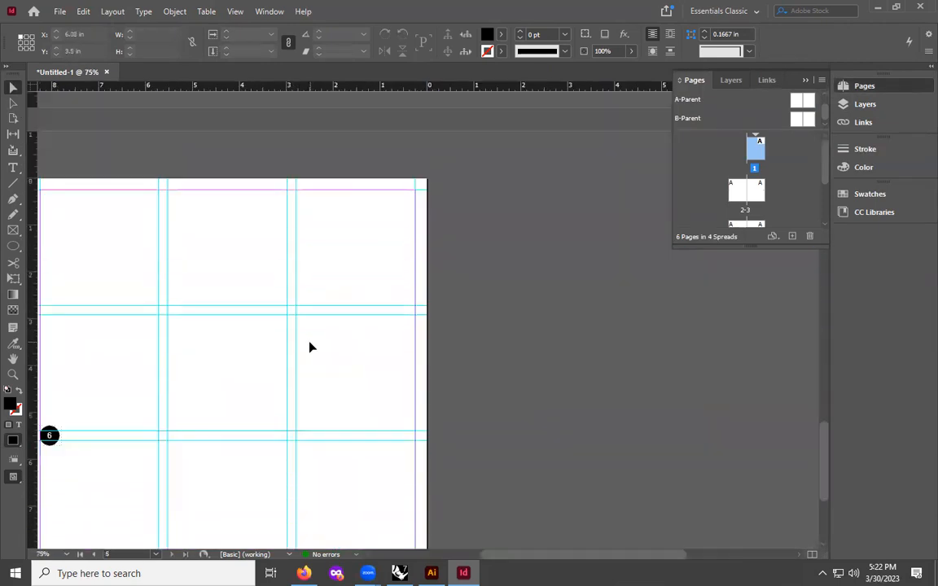
key(ctrl+minus)
key(ctrl+minus)
scroll(310, 345, up, 5)
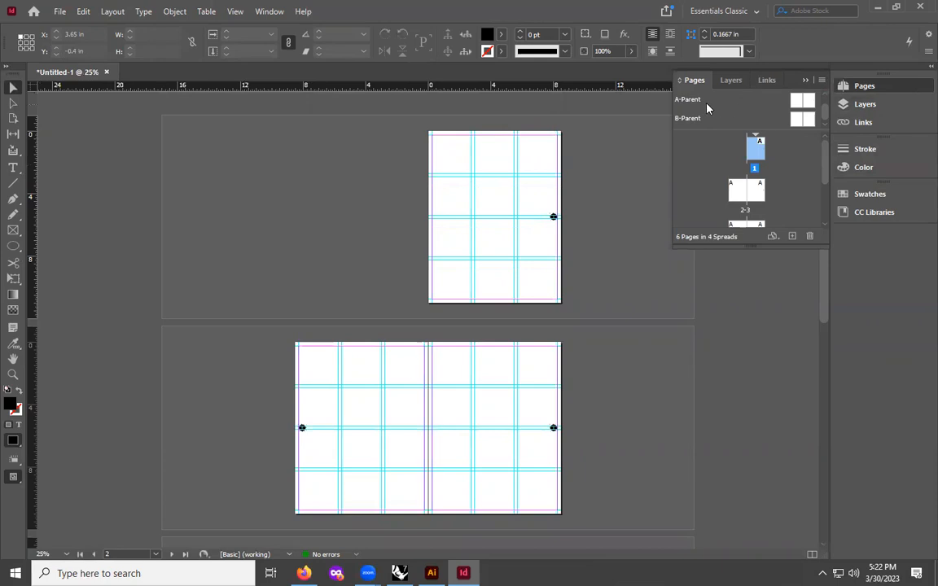
scroll(764, 117, up, 1)
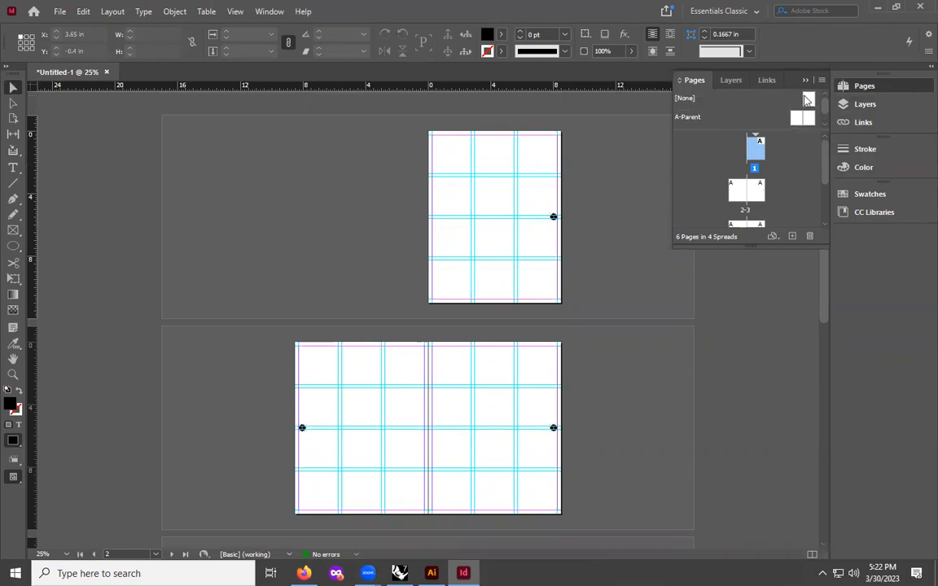
- Apply the [None] parent to page 1 and to page 6
mouse_move(802, 99)
mouse_down()
mouse_move(758, 147)
mouse_move(790, 103)
mouse_move(812, 99)
mouse_up()
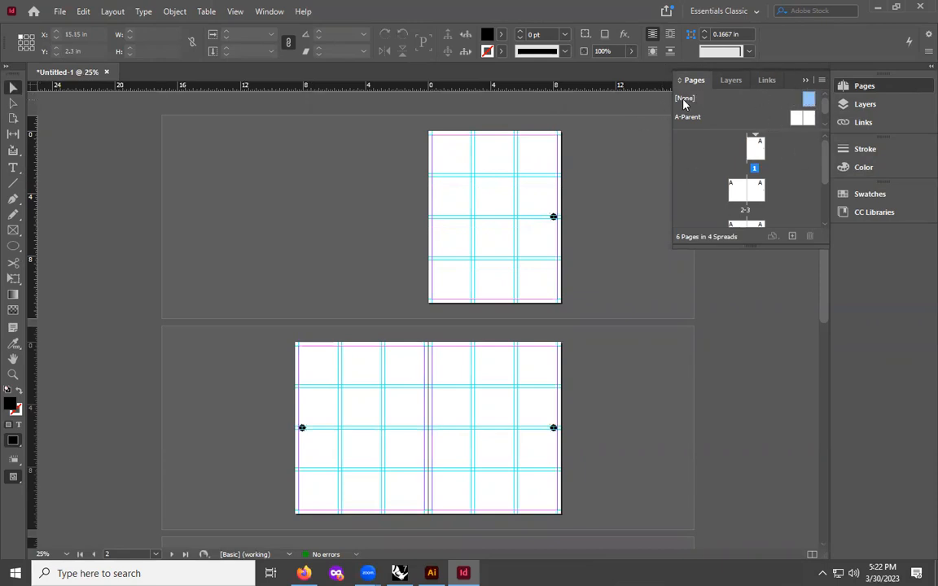
drag(809, 99, 756, 154)
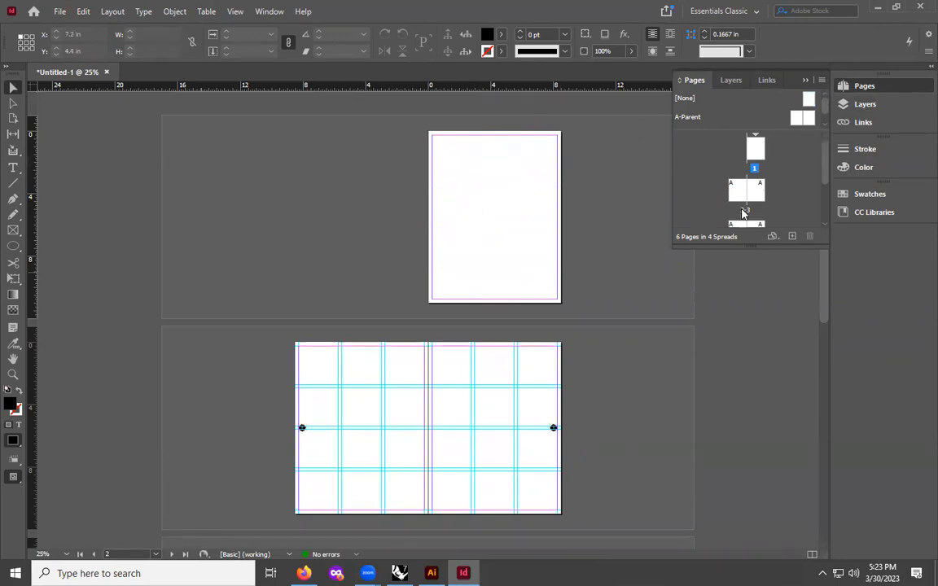
scroll(699, 178, down, 2)
scroll(700, 178, down, 1)
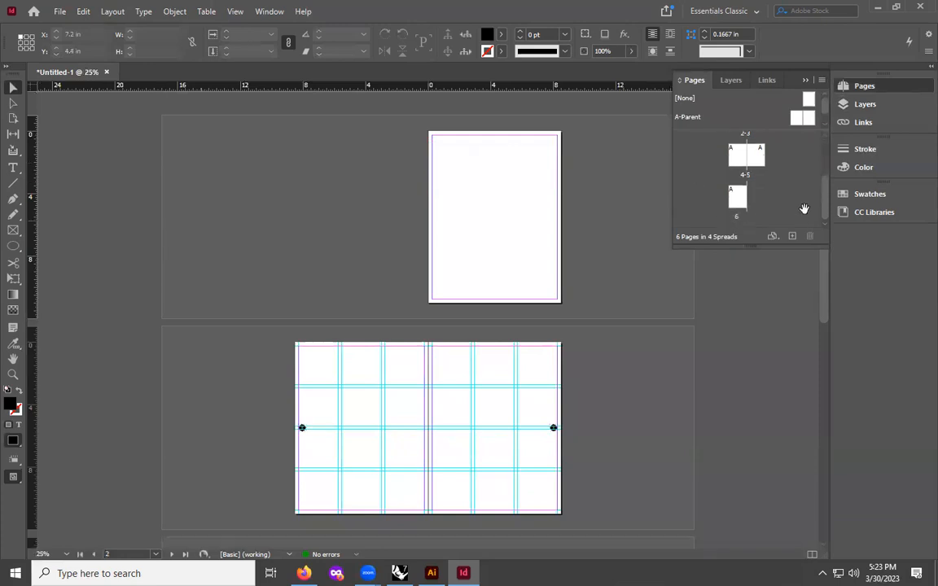
drag(807, 98, 736, 195)
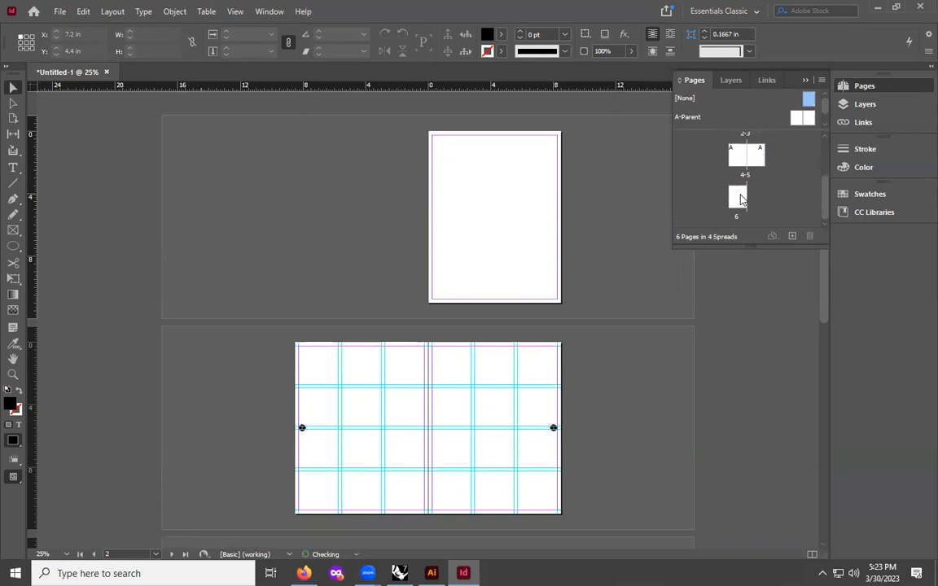
- Scroll through the spreads to review the page numbers on each page
scroll(436, 300, down, 3)
scroll(429, 288, up, 5)
scroll(425, 285, down, 5)
scroll(418, 282, up, 2)
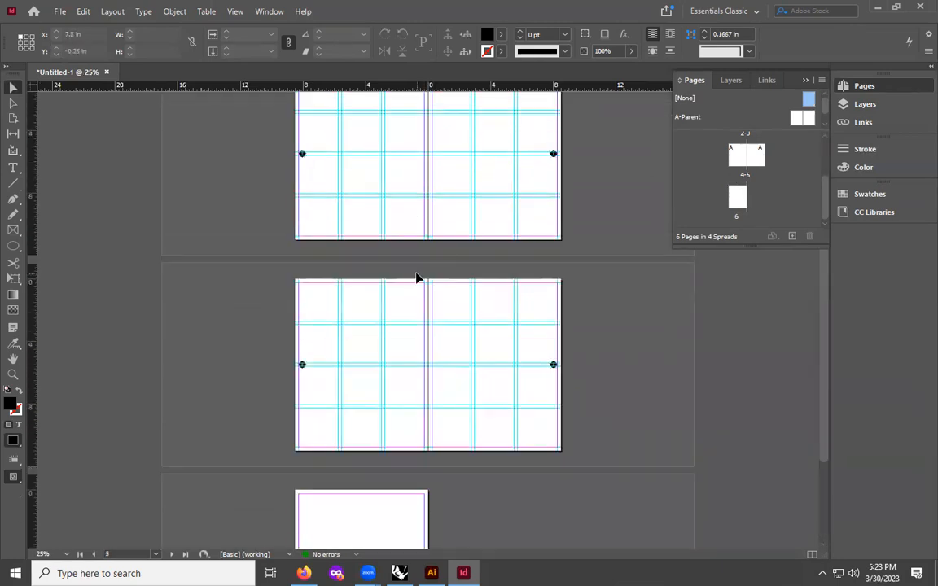
scroll(416, 276, up, 2)
scroll(417, 261, down, 4)
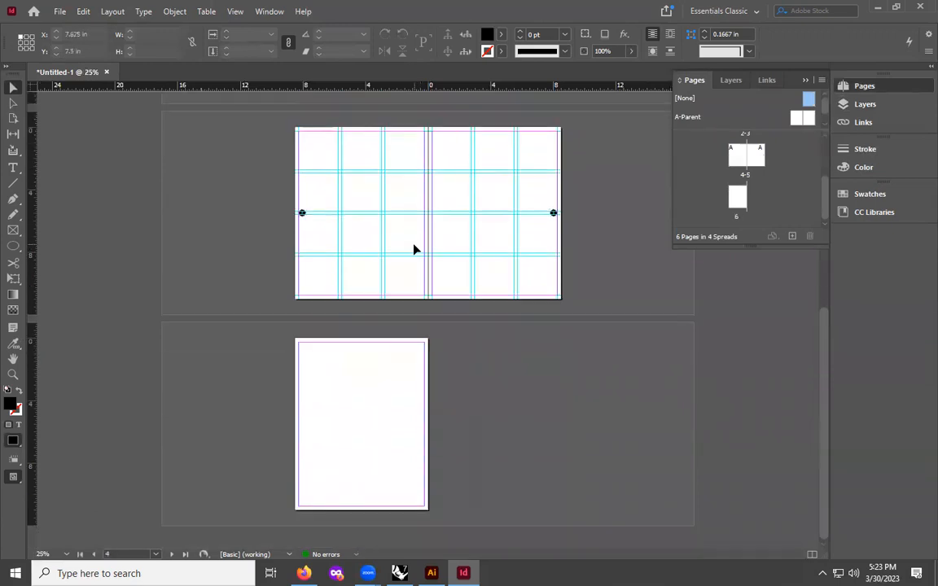
scroll(413, 244, up, 3)
scroll(240, 346, down, 1)
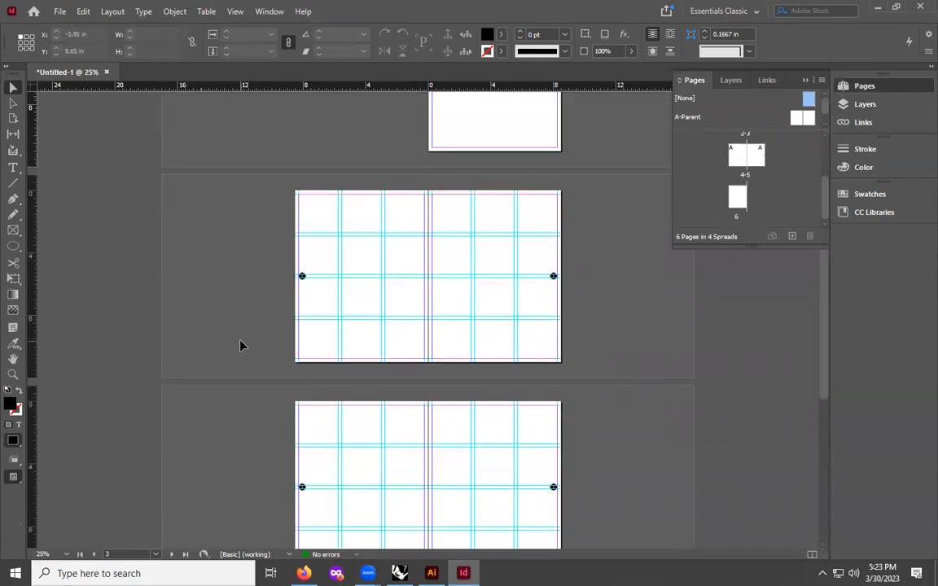
key(ctrl+equal)
key(ctrl+equal)
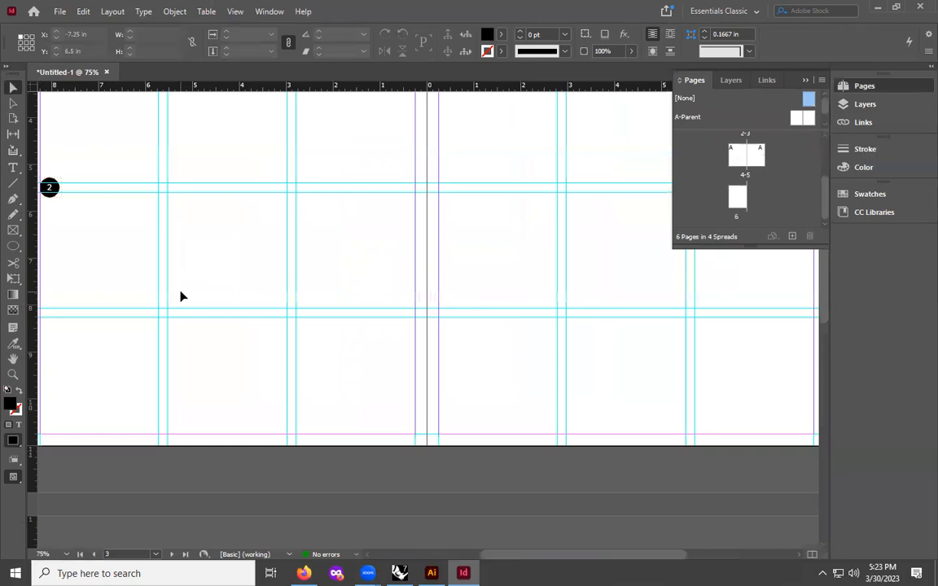
key(ctrl+minus)
scroll(181, 295, up, 2)
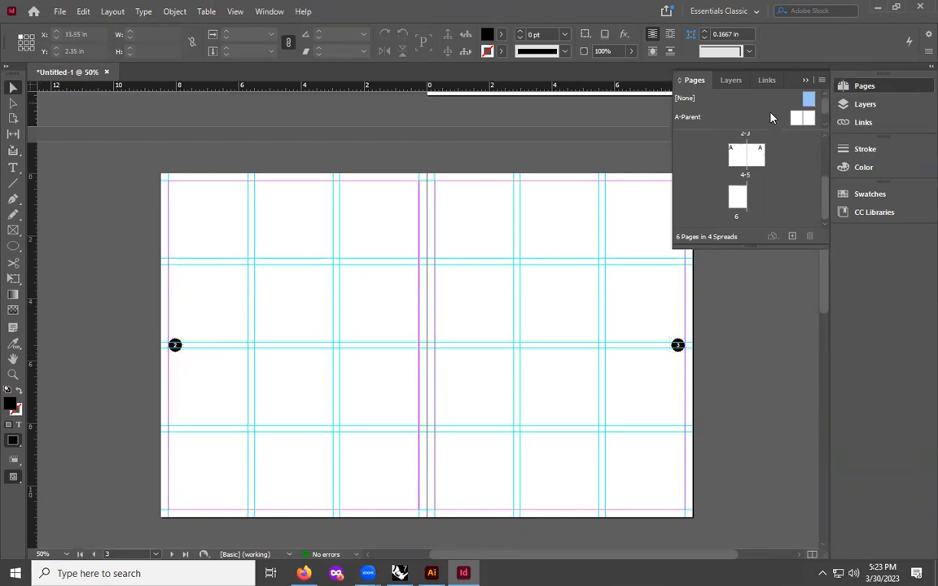
- Turn off shuffling of document pages in the Pages panel options
scroll(770, 162, up, 3)
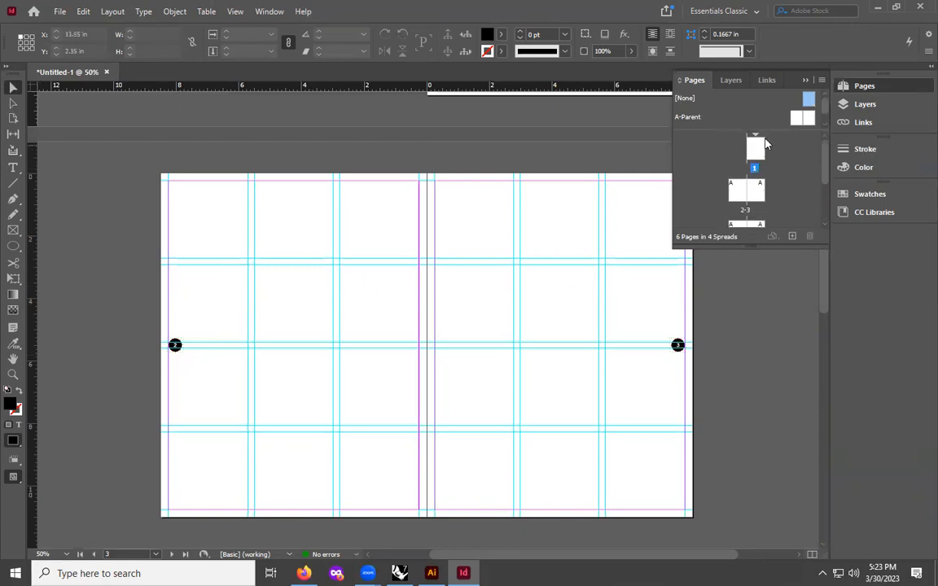
click(822, 81)
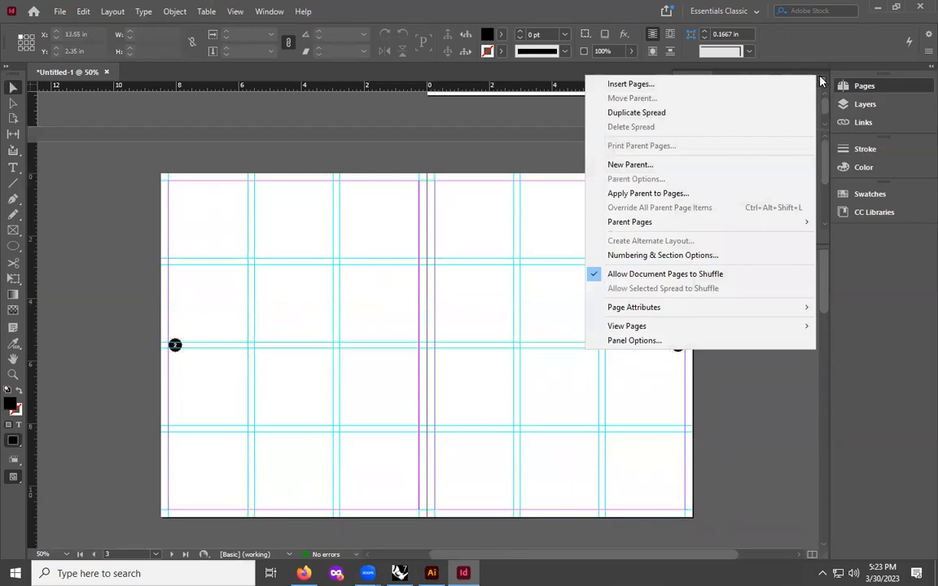
click(822, 80)
click(823, 83)
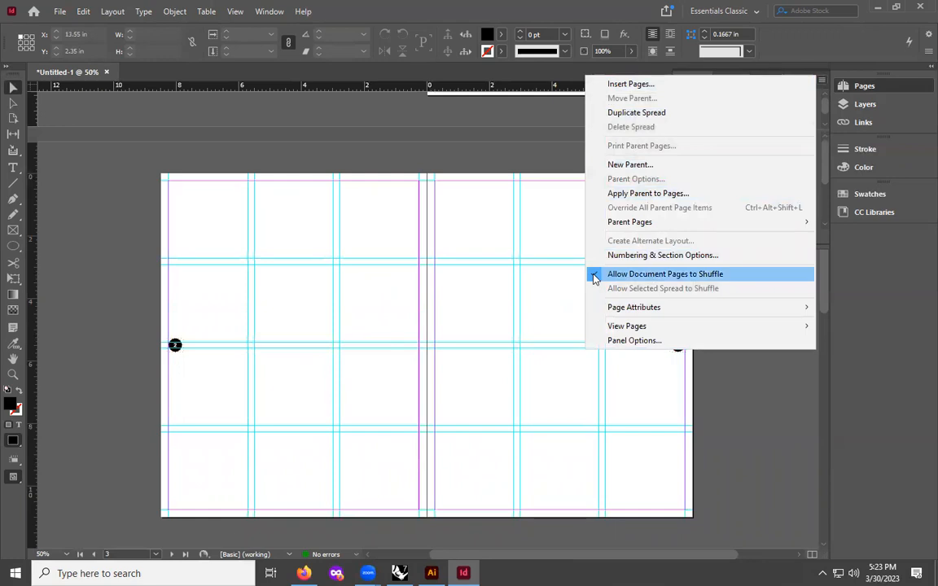
click(595, 277)
click(813, 83)
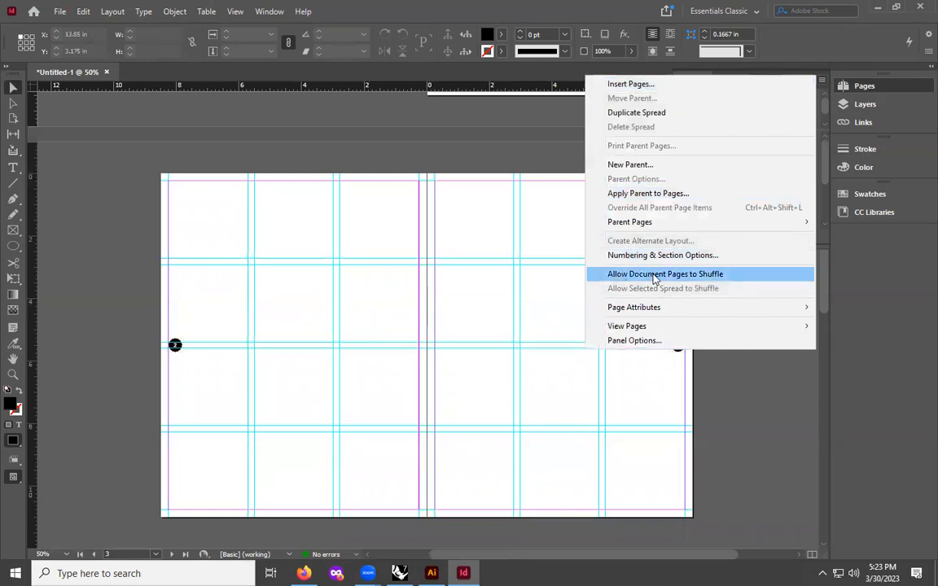
click(808, 424)
- Start a new section at the spread after page 1, with page numbering starting at 1, accepting the duplicate-number warning
click(751, 192)
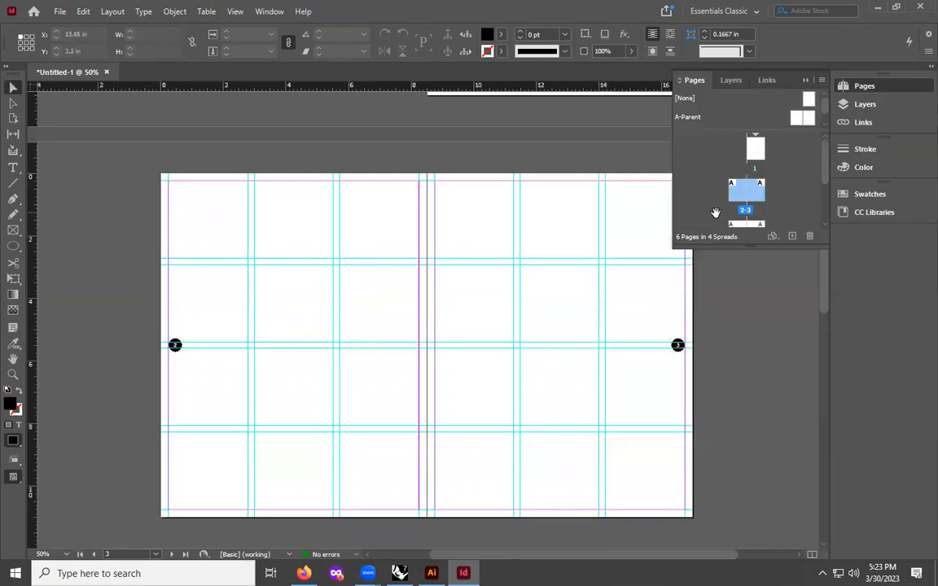
click(693, 163)
click(735, 197)
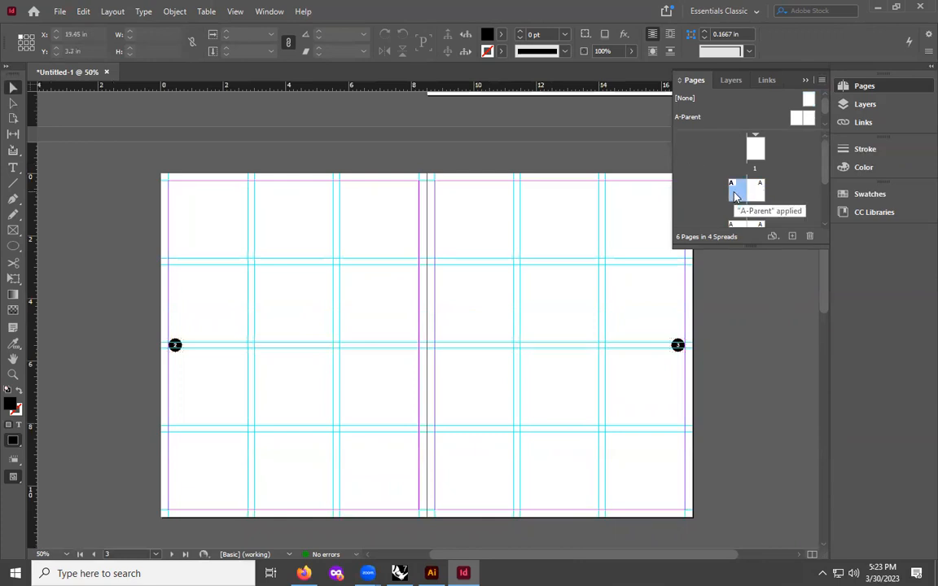
click(113, 11)
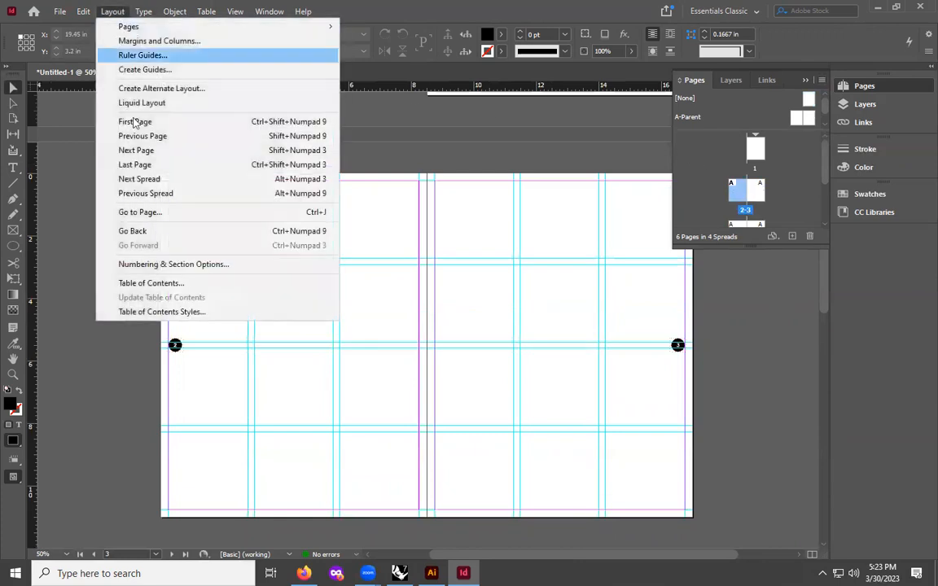
click(211, 265)
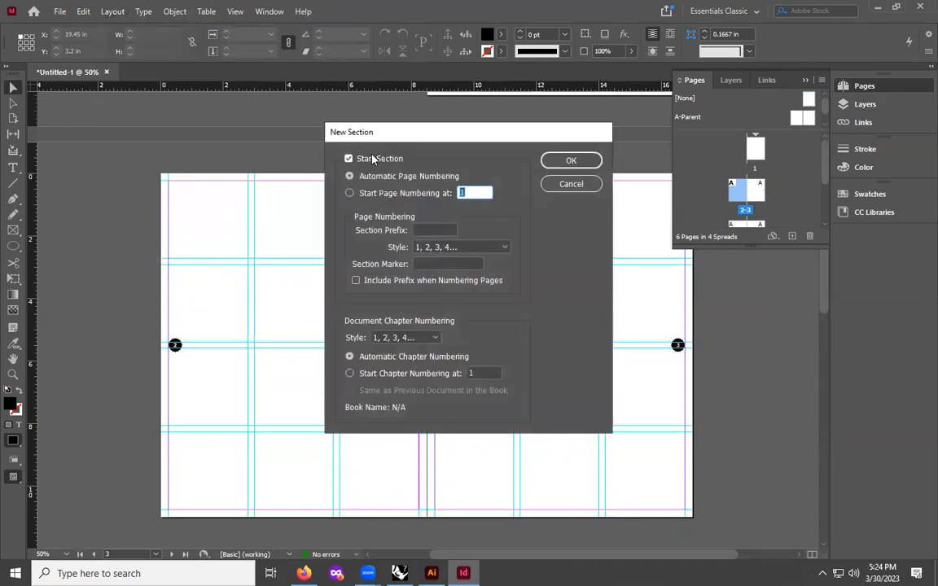
click(352, 193)
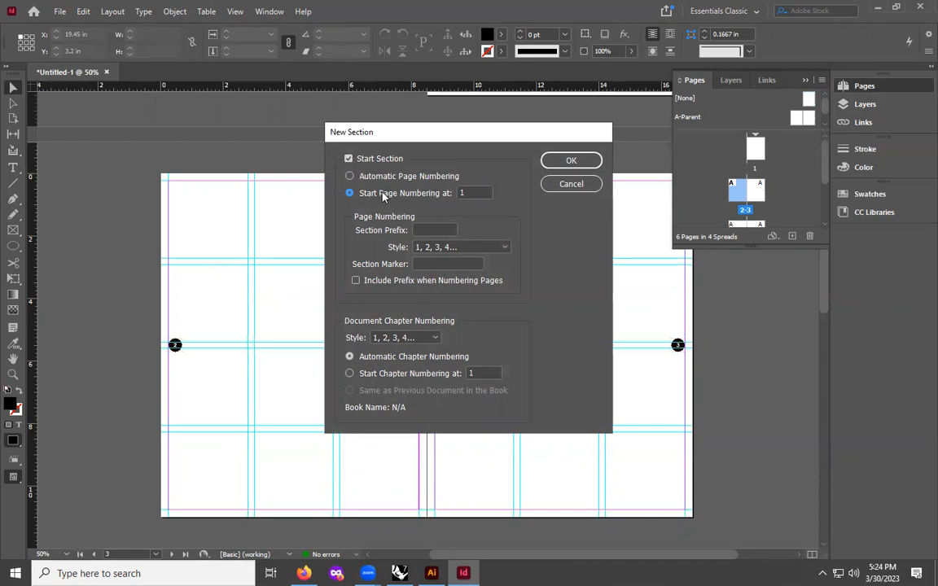
click(560, 161)
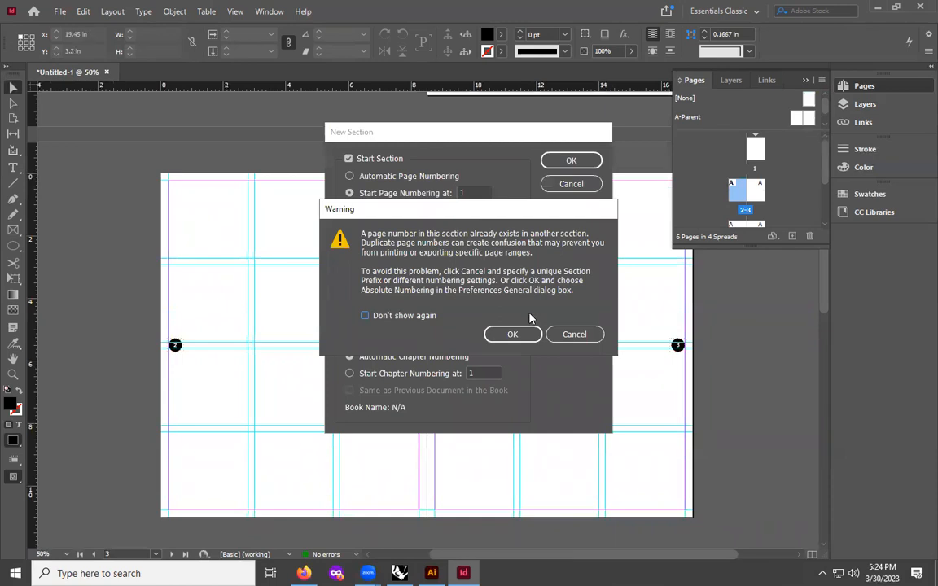
click(515, 336)
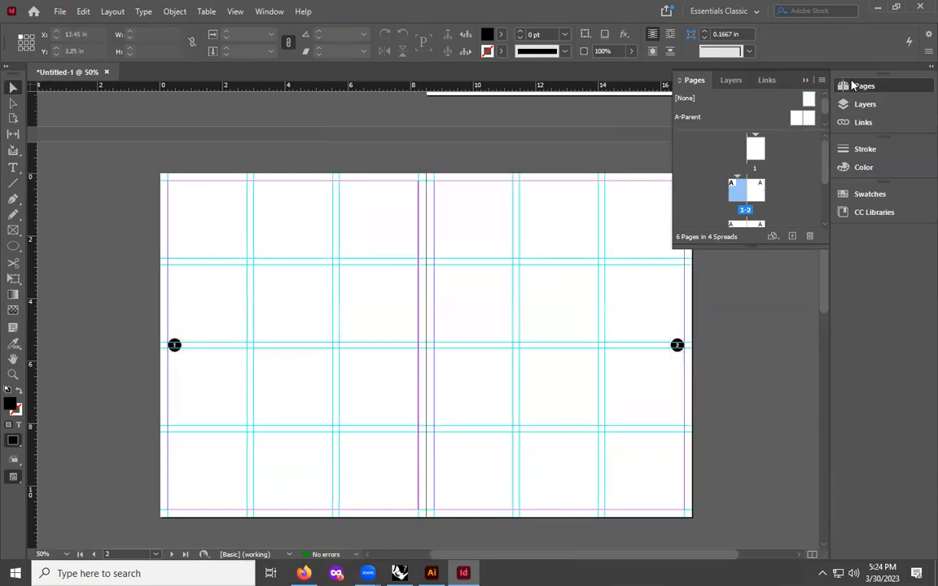
- Scroll through the pages and spreads to check the renumbered page markers
scroll(784, 185, down, 2)
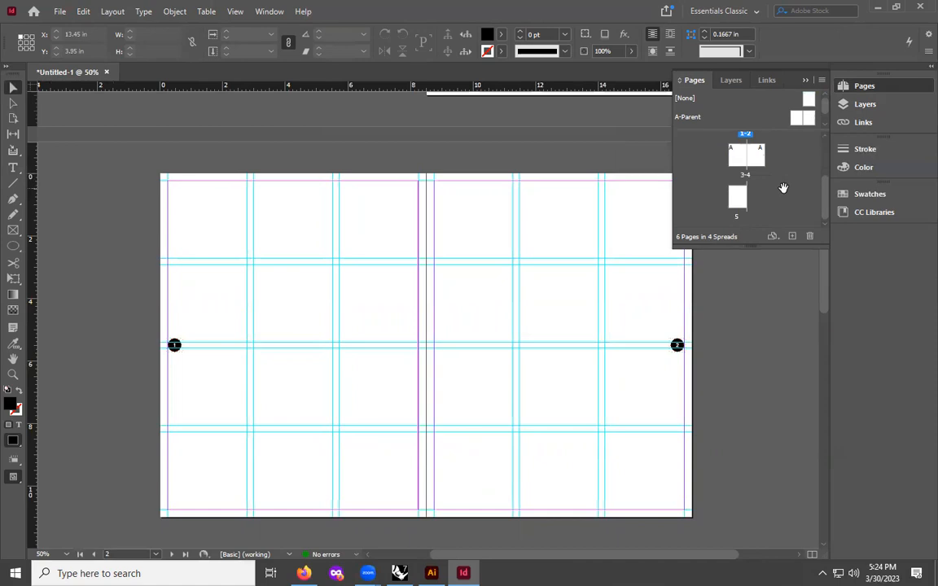
scroll(789, 184, up, 3)
click(820, 80)
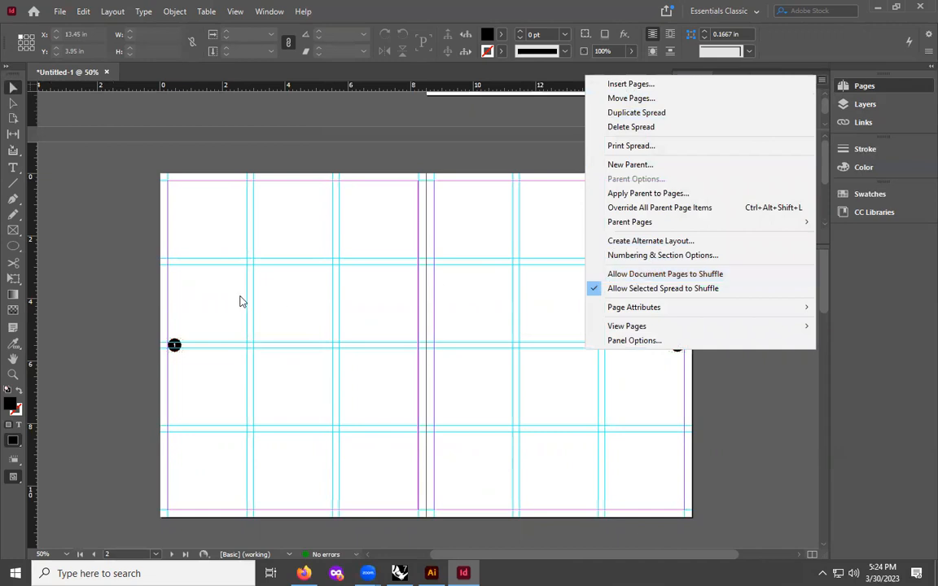
click(193, 218)
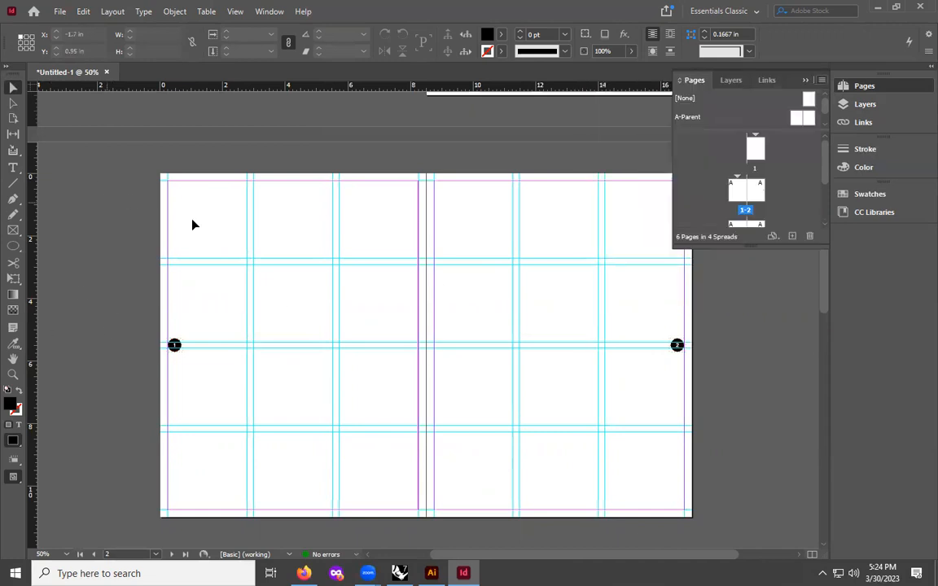
scroll(487, 290, up, 4)
scroll(486, 255, down, 5)
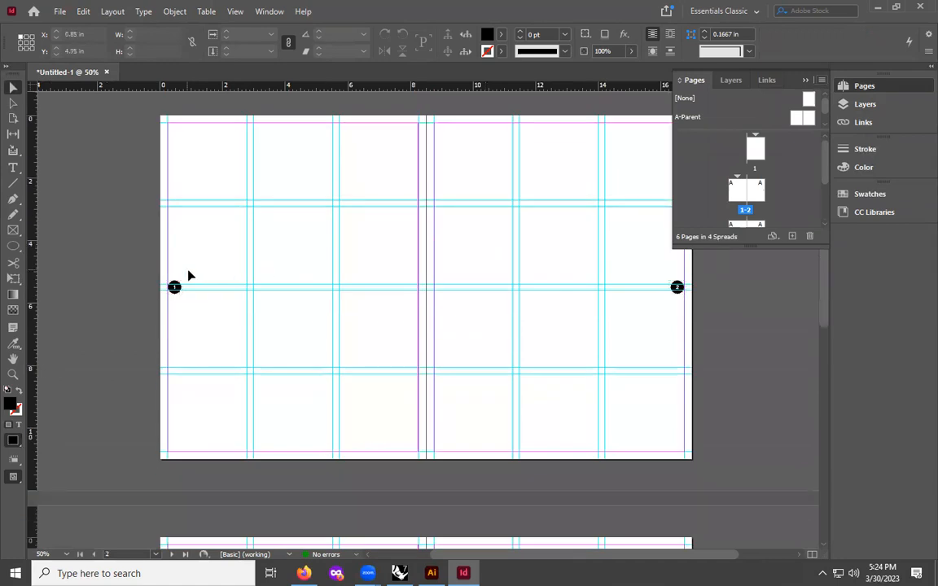
scroll(190, 273, down, 5)
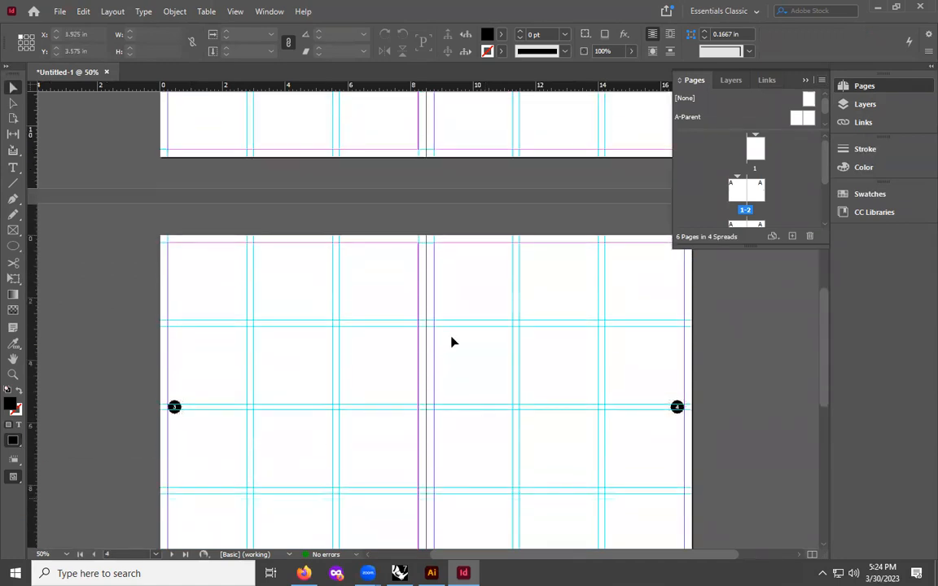
scroll(454, 342, up, 4)
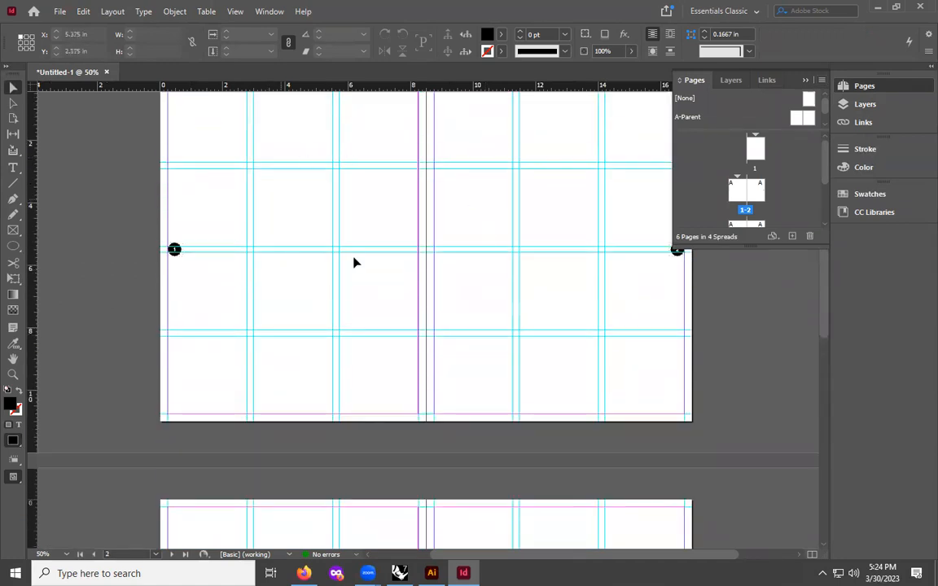
- Open the A-Parent spread and draw a rectangle frame about 5.27 × 5.15 in across two columns of the left page, top half
double_click(798, 121)
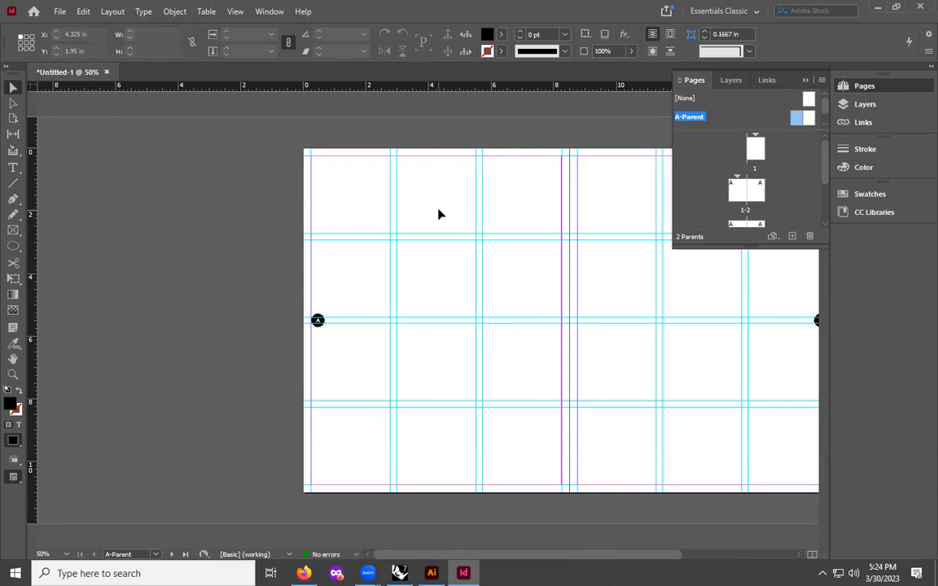
click(11, 232)
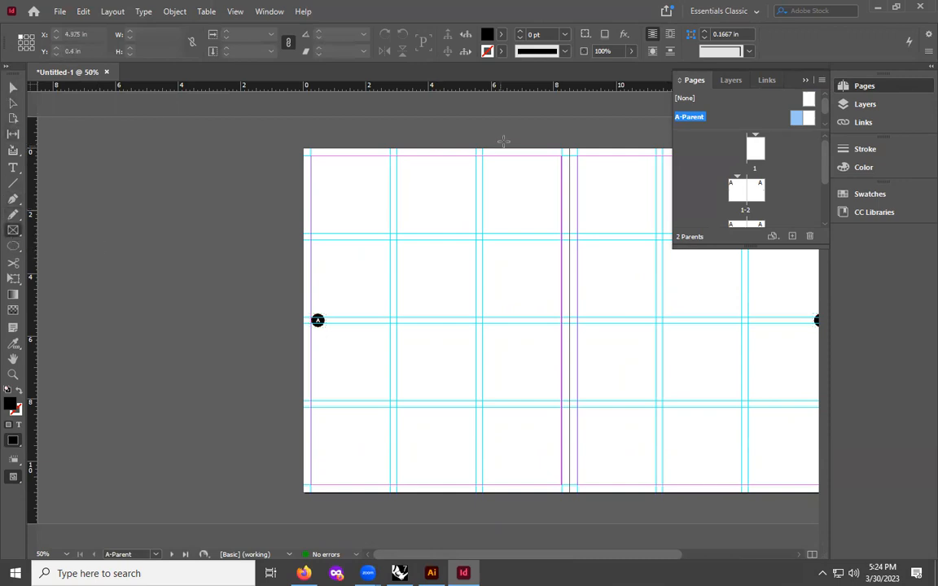
drag(398, 156, 563, 319)
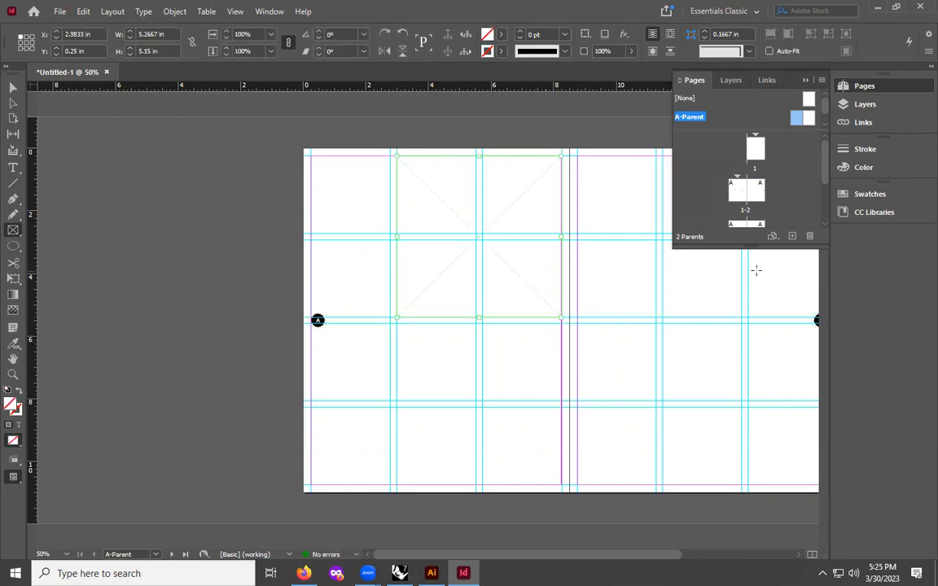
- Create a new layer named Images and move the frame onto it
click(876, 103)
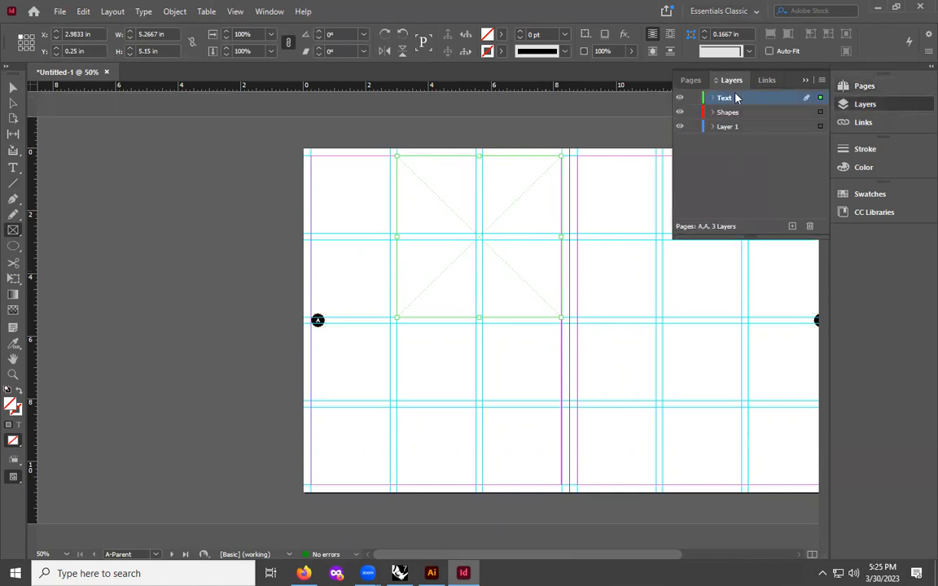
click(792, 226)
double_click(729, 98)
key(BackSpace)
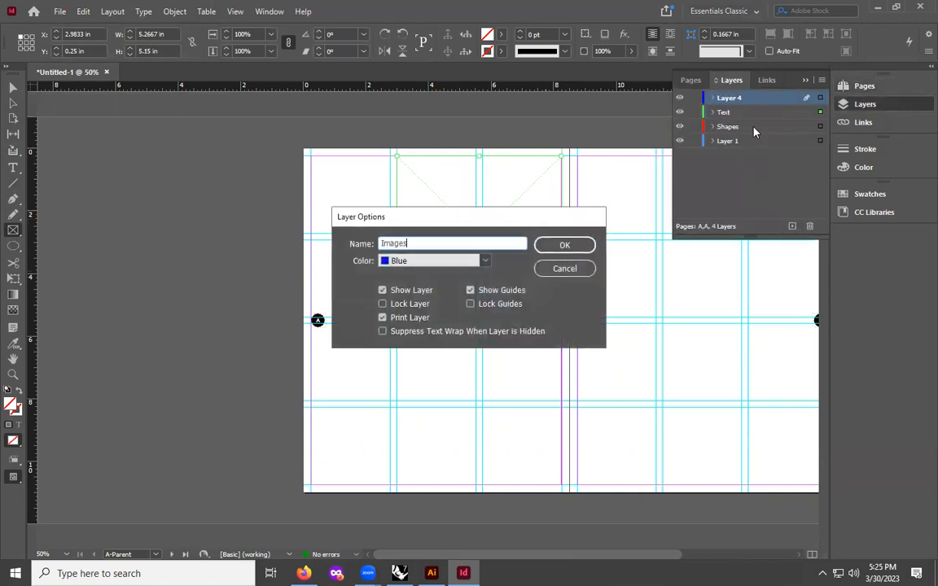
click(577, 244)
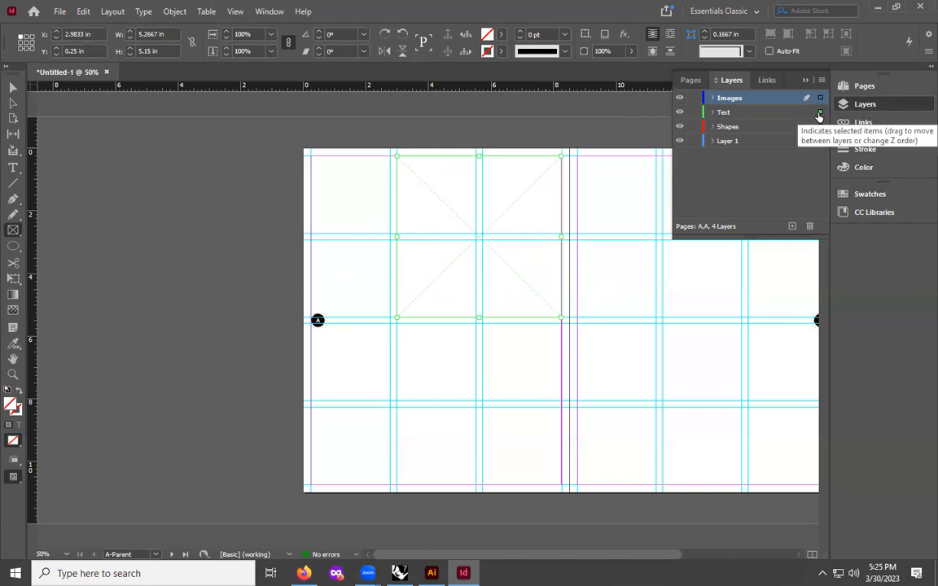
drag(820, 113, 744, 90)
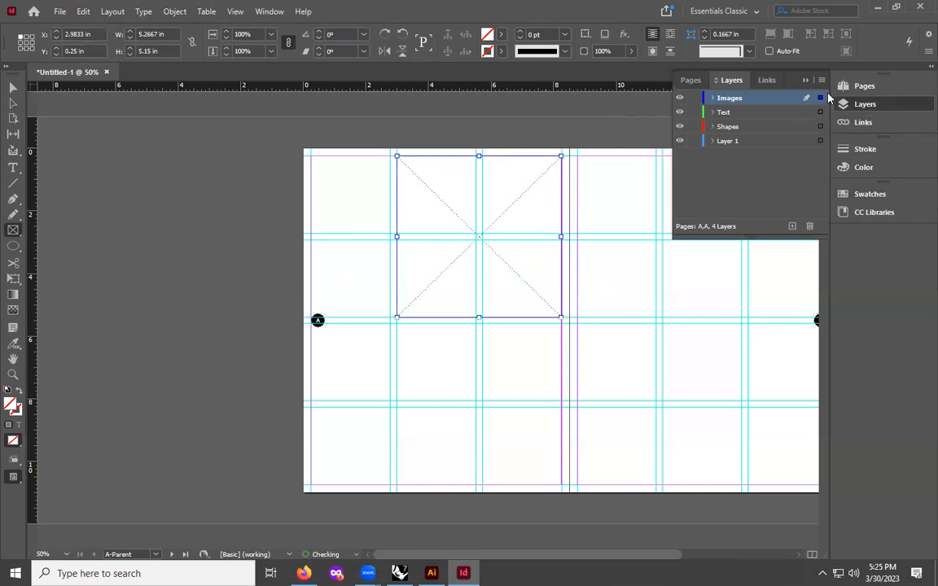
- Duplicate the frame onto the right parent page and stretch it down to the bottom margin
click(14, 87)
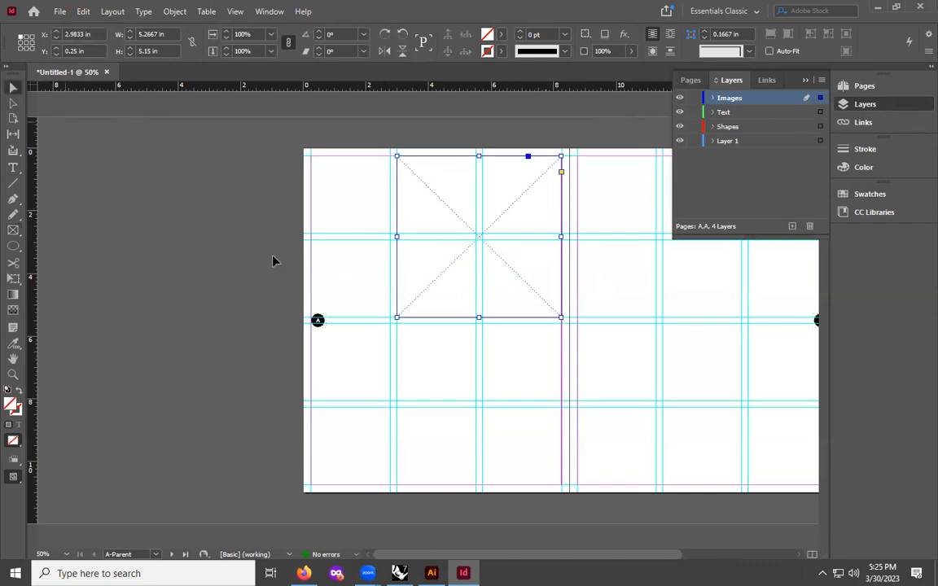
click(444, 367)
click(438, 279)
drag(580, 555, 633, 554)
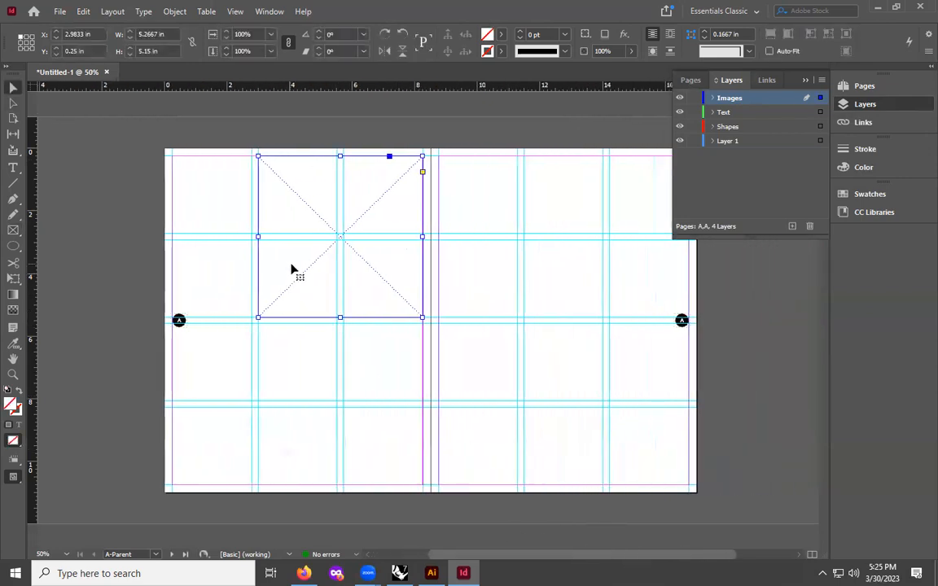
drag(301, 280, 482, 275)
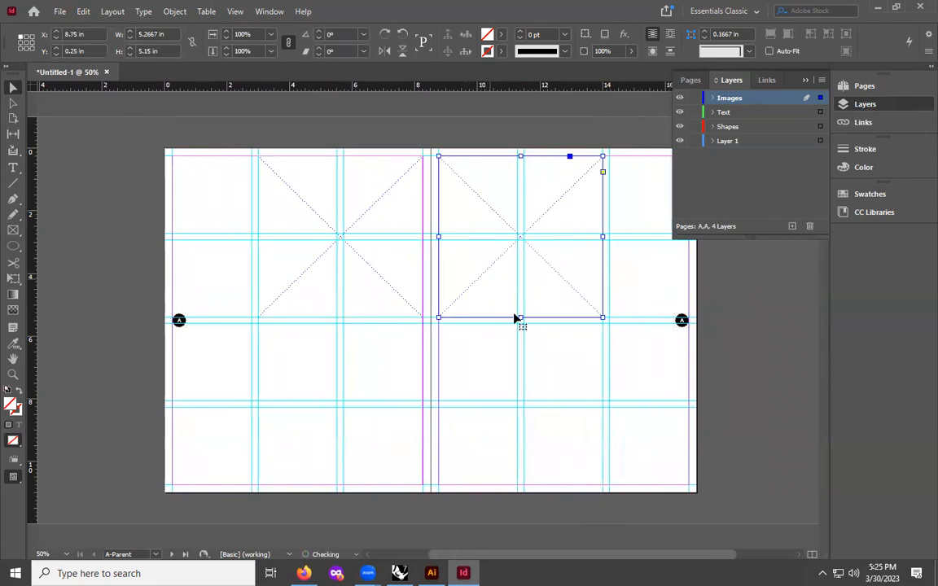
drag(519, 318, 512, 485)
click(604, 325)
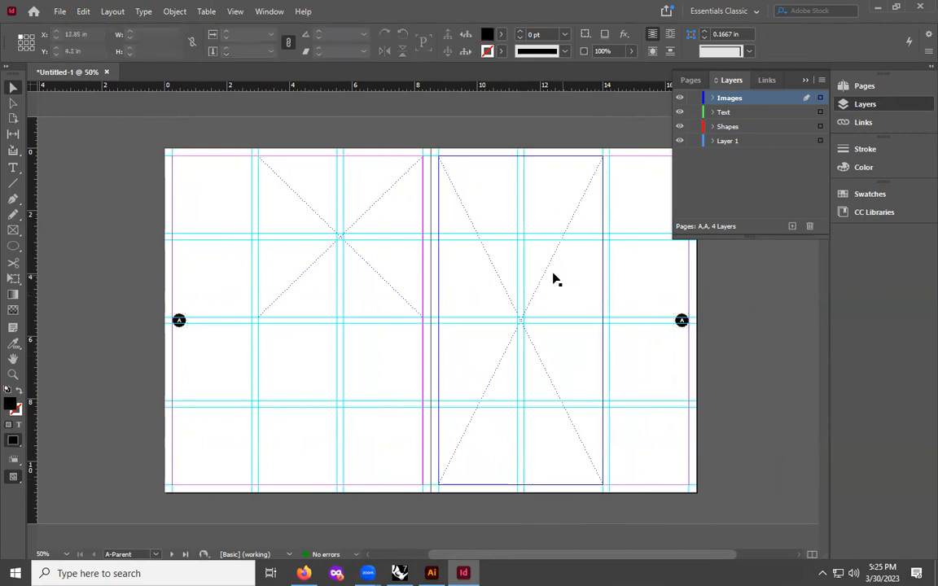
- Duplicate the frame into the left page's first column and resize it to about 2.53 × 2.48 in, filling the top-left grid cell
drag(586, 555, 627, 555)
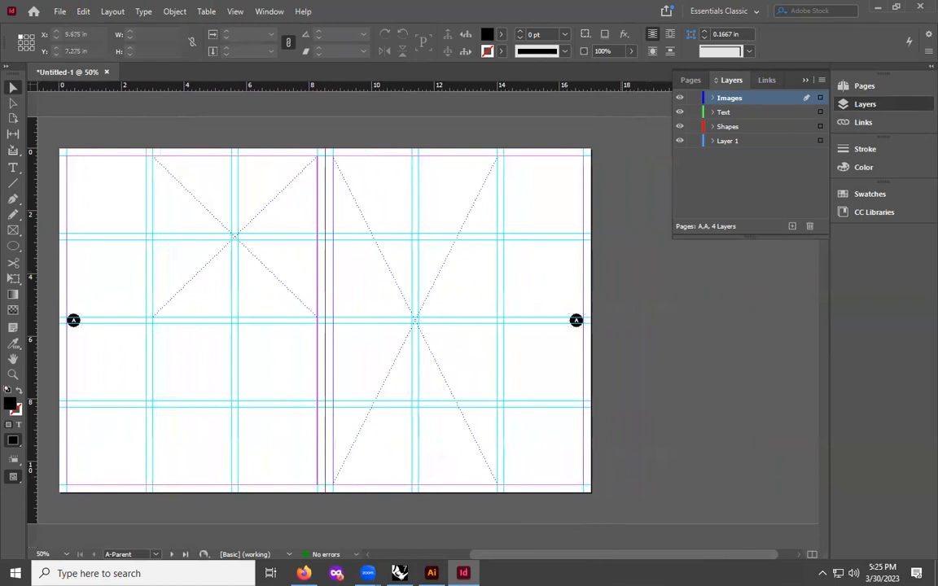
drag(530, 559, 457, 558)
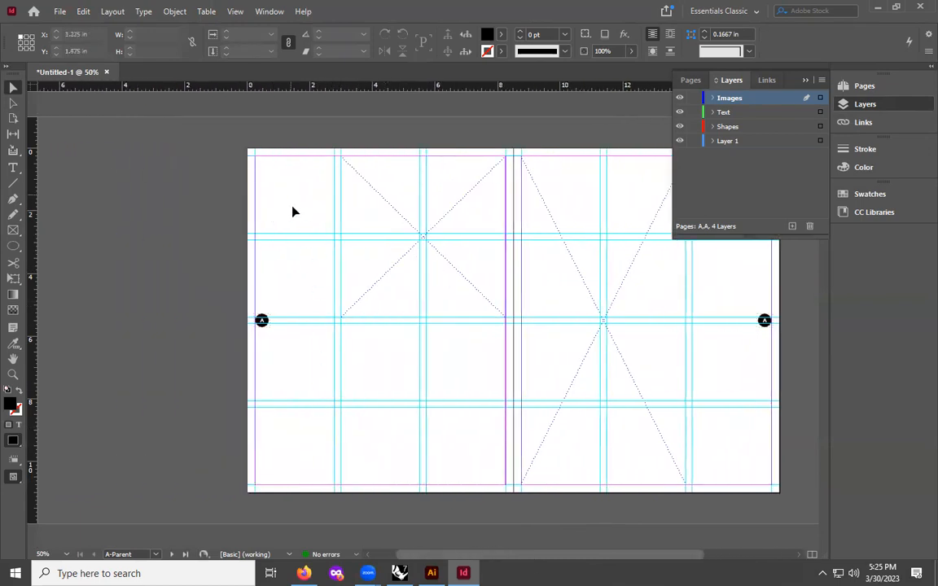
click(390, 210)
drag(390, 210, 304, 208)
drag(418, 316, 333, 234)
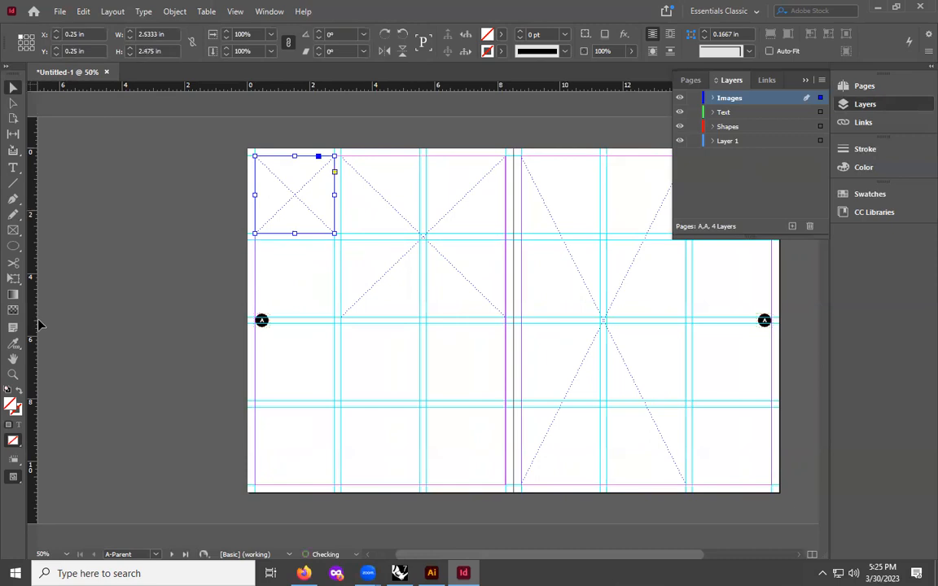
- Draw another frame in the cell below it and snap it to the column and row guides, about 2.53 × 2.48 in
click(13, 231)
drag(262, 244, 334, 318)
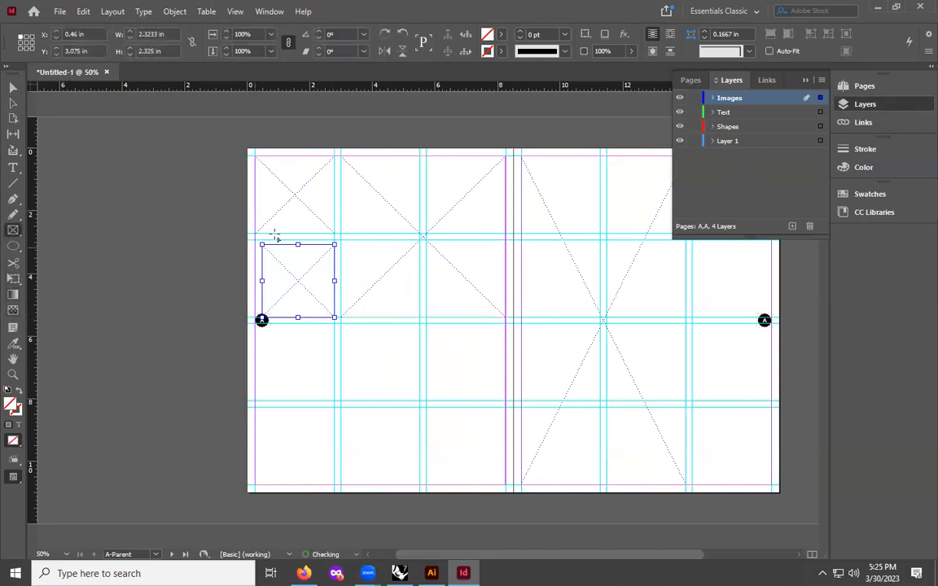
click(9, 87)
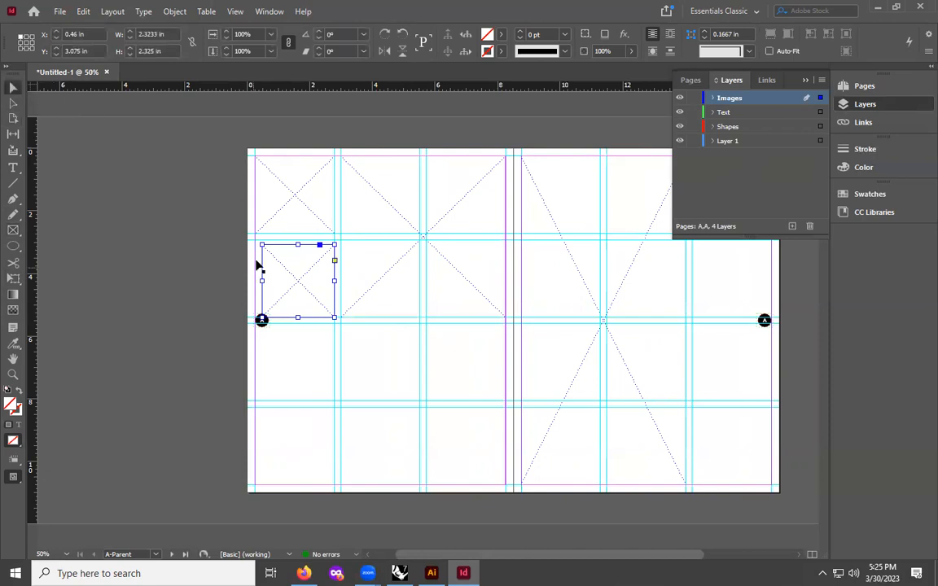
drag(261, 245, 255, 240)
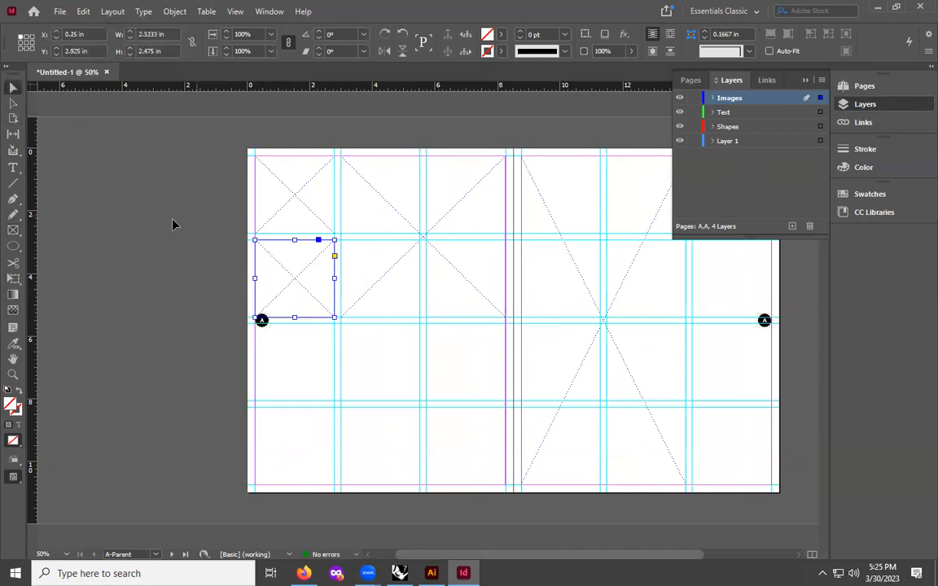
click(283, 199)
click(285, 253)
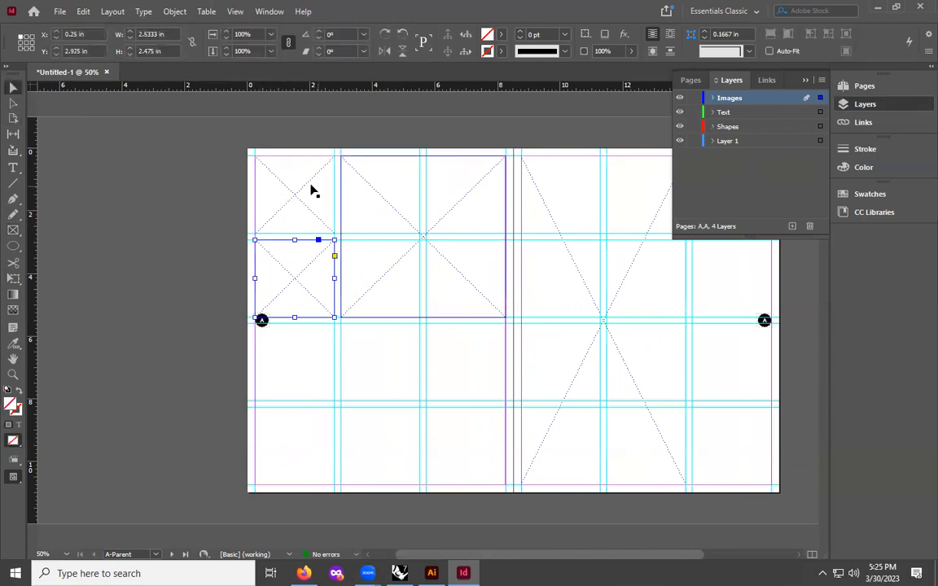
- Widen the right parent page's image frame to the right margin, about 8 in wide
click(395, 218)
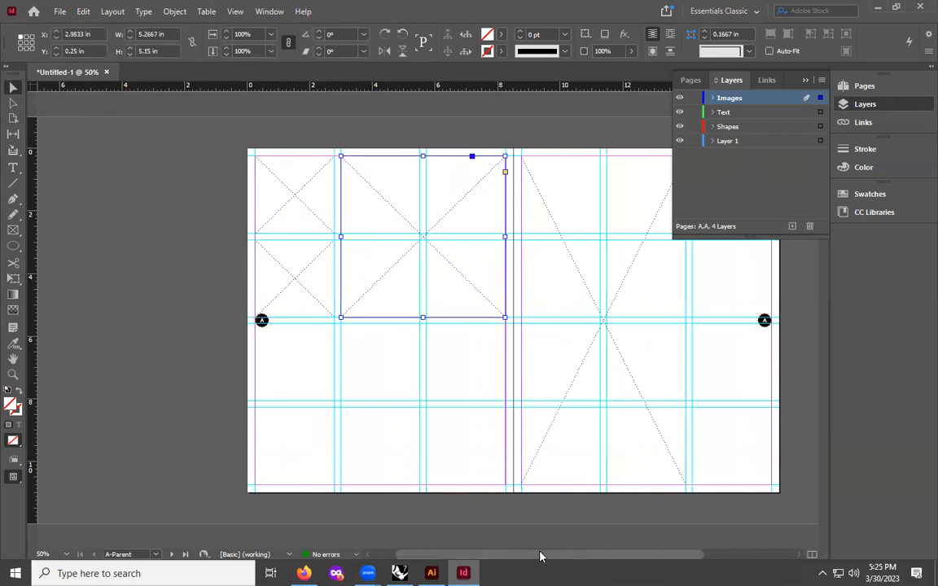
scroll(540, 556, right, 5)
click(469, 264)
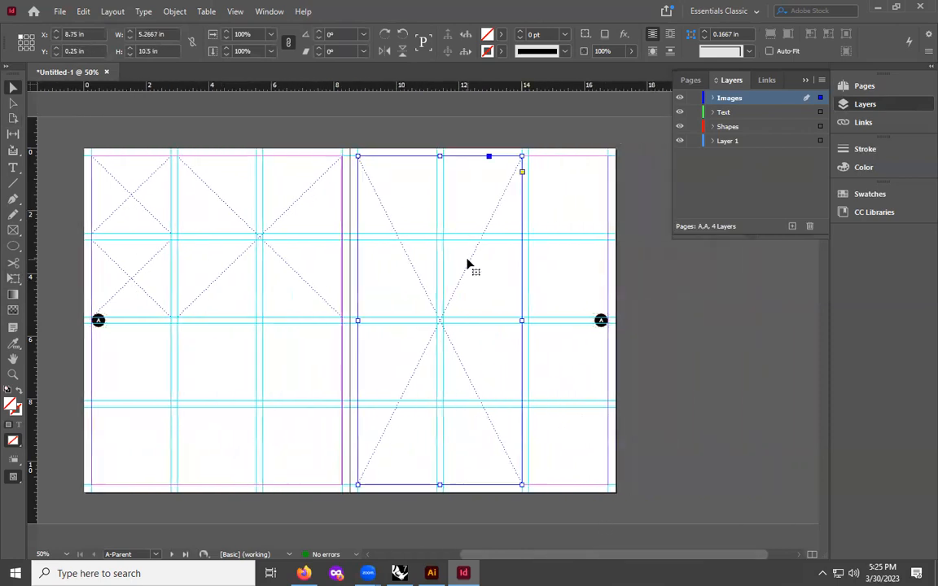
drag(521, 320, 607, 320)
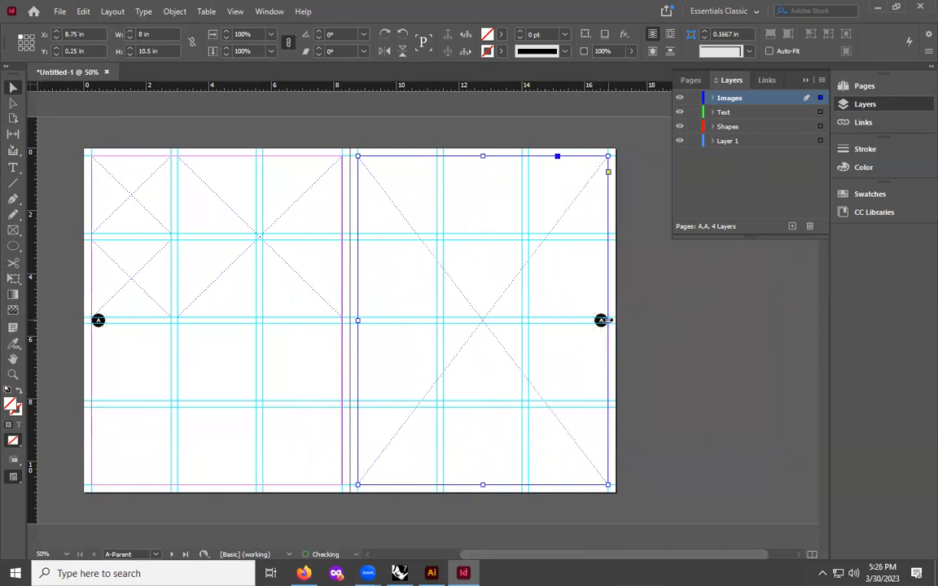
click(733, 315)
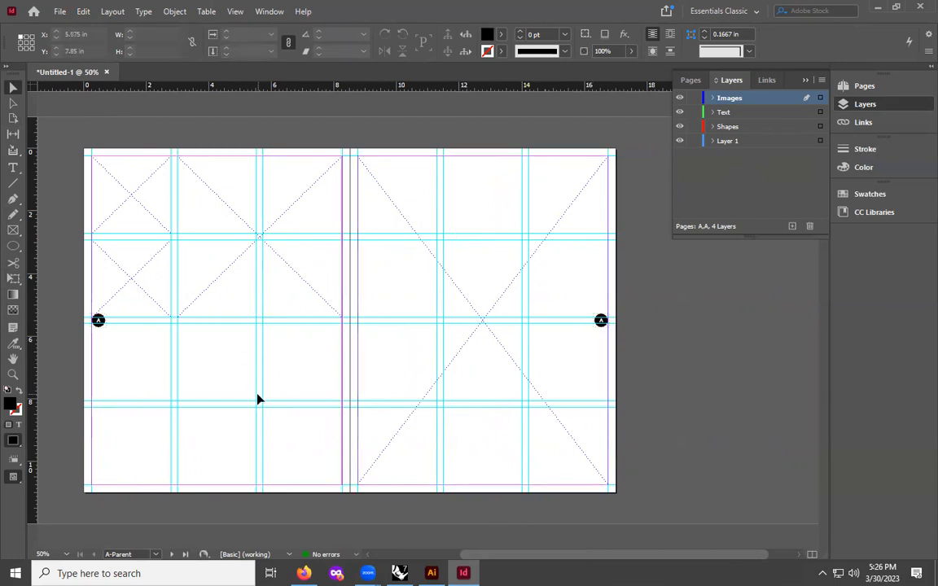
click(150, 199)
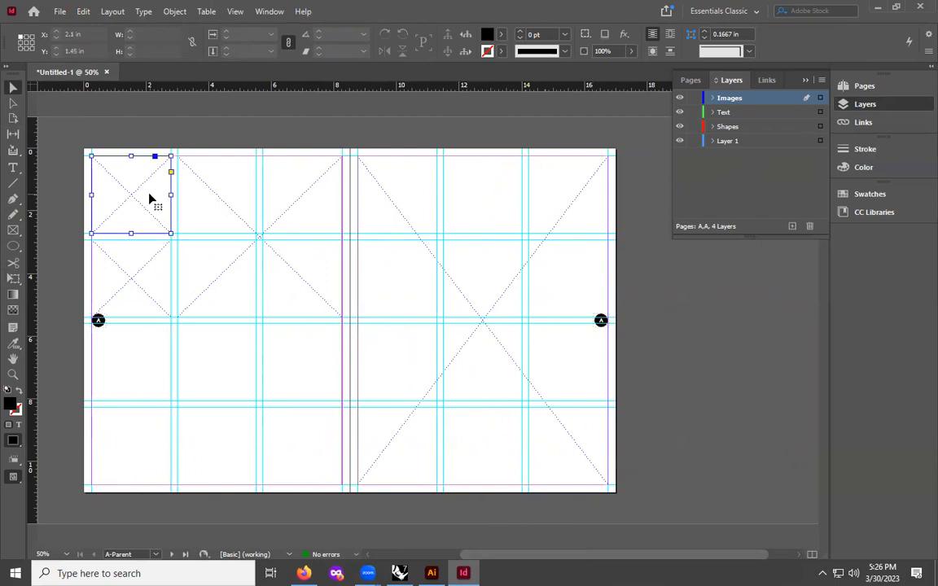
shift+click(128, 282)
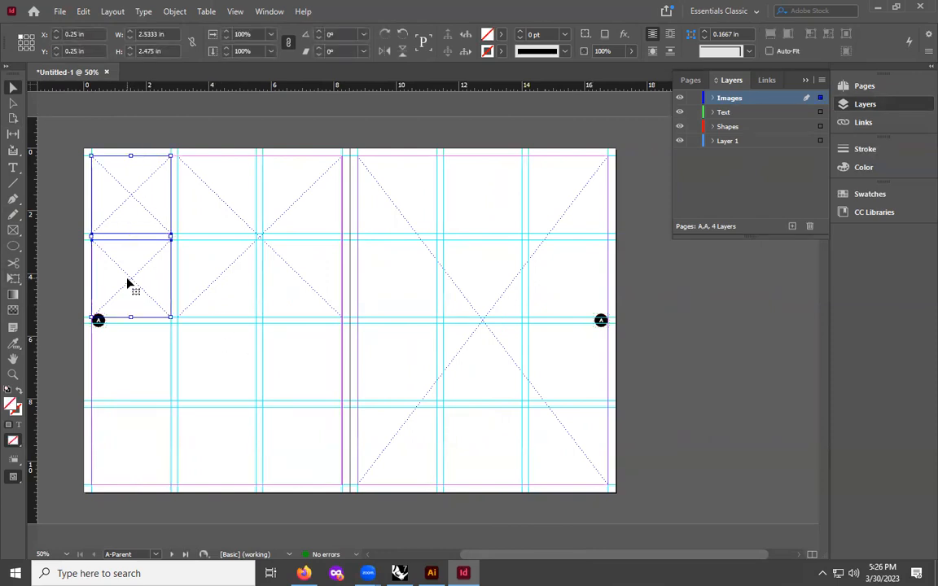
shift+click(232, 210)
shift+click(406, 216)
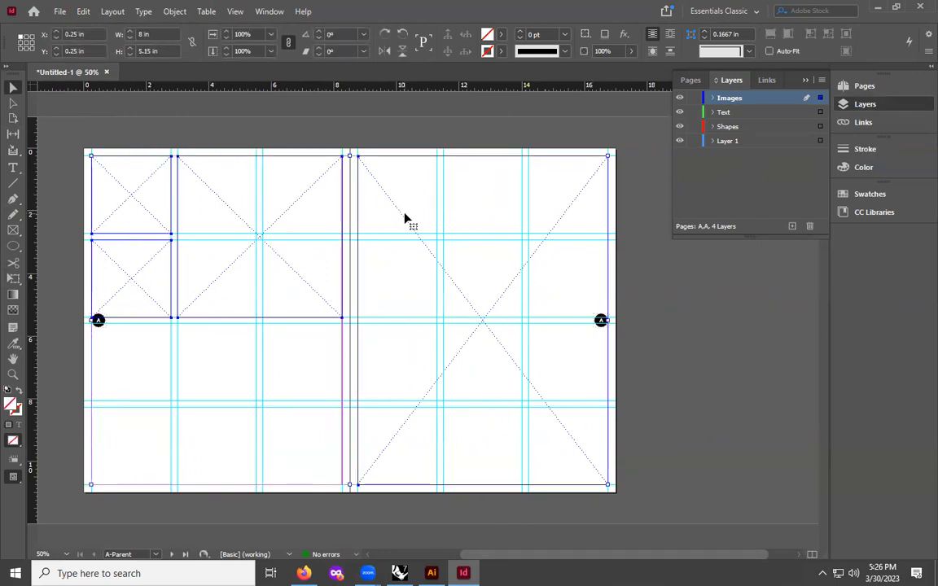
right_click(294, 208)
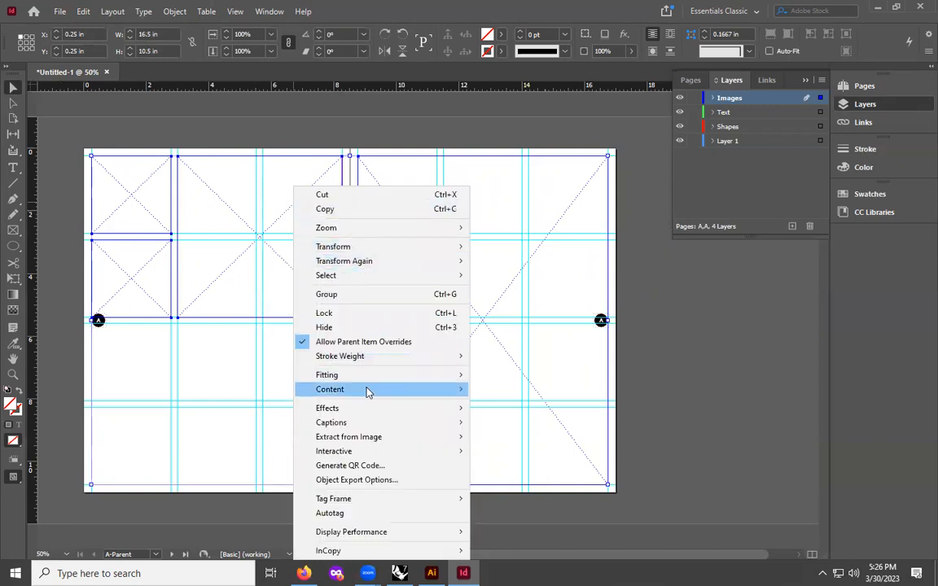
mouse_move(364, 381)
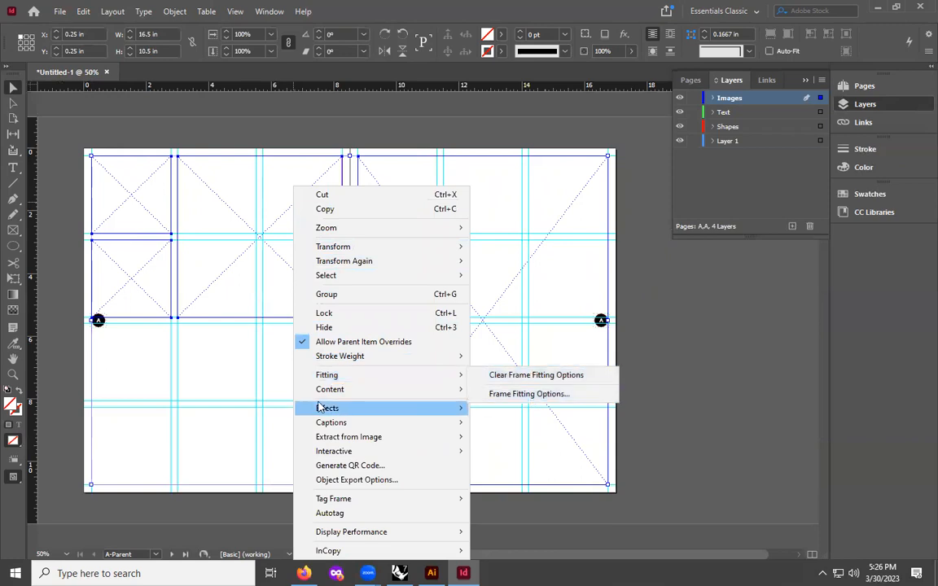
click(110, 184)
- Select all four image frames and set their frame fitting option to Fill Frame Proportionally
drag(124, 197, 149, 290)
shift+click(216, 210)
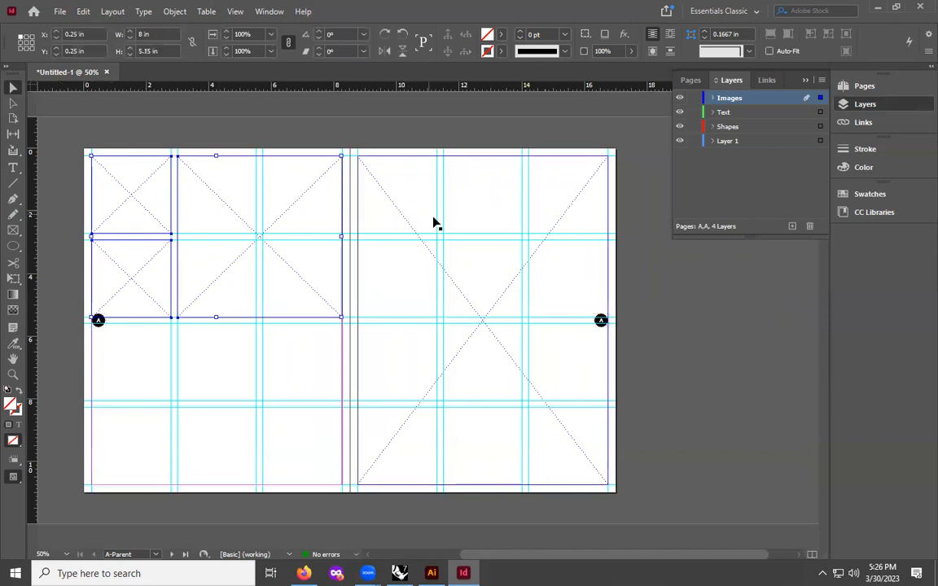
shift+click(409, 231)
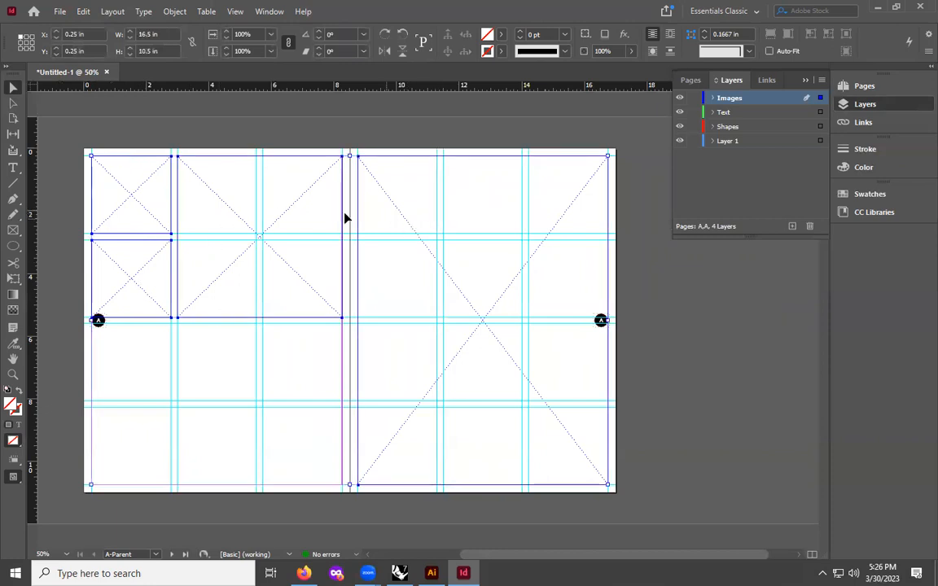
right_click(282, 216)
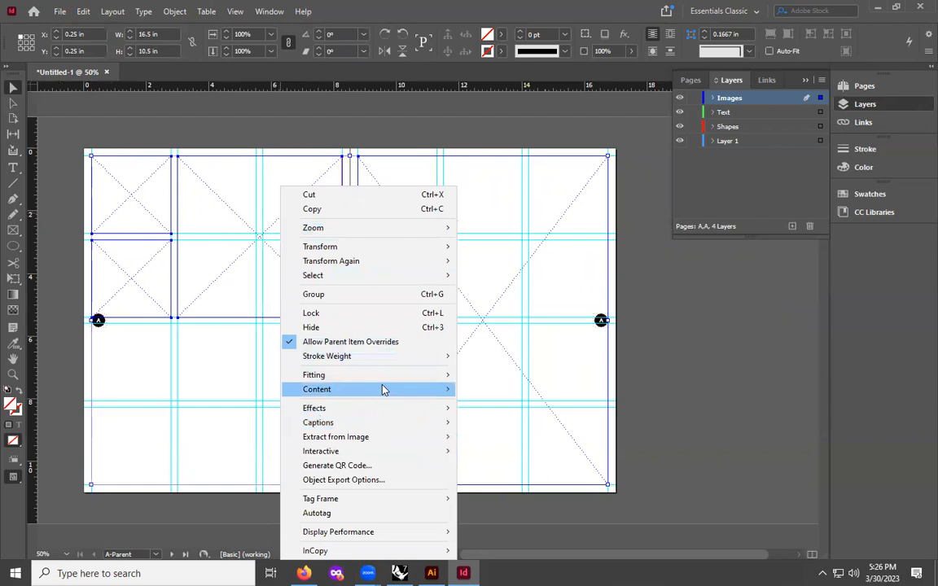
mouse_move(384, 383)
click(540, 396)
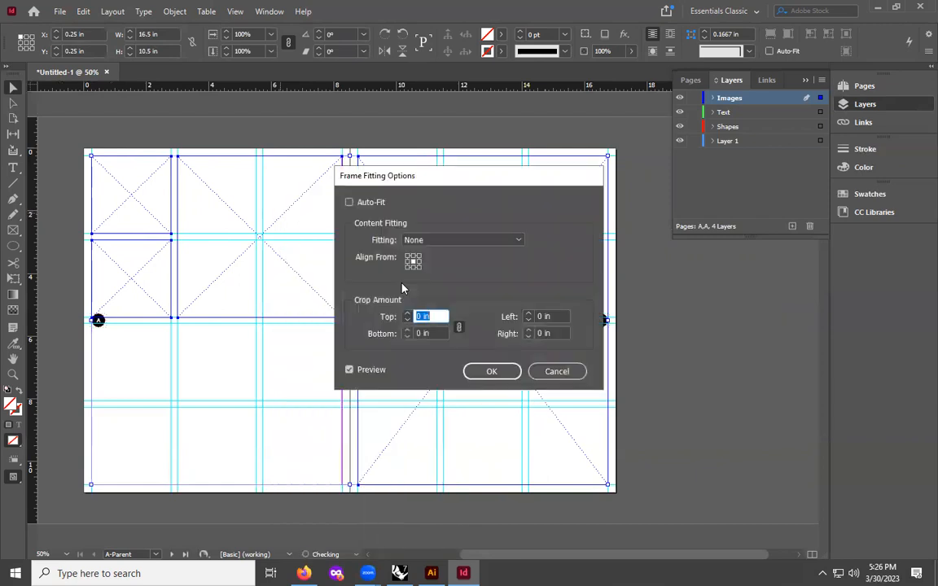
click(419, 240)
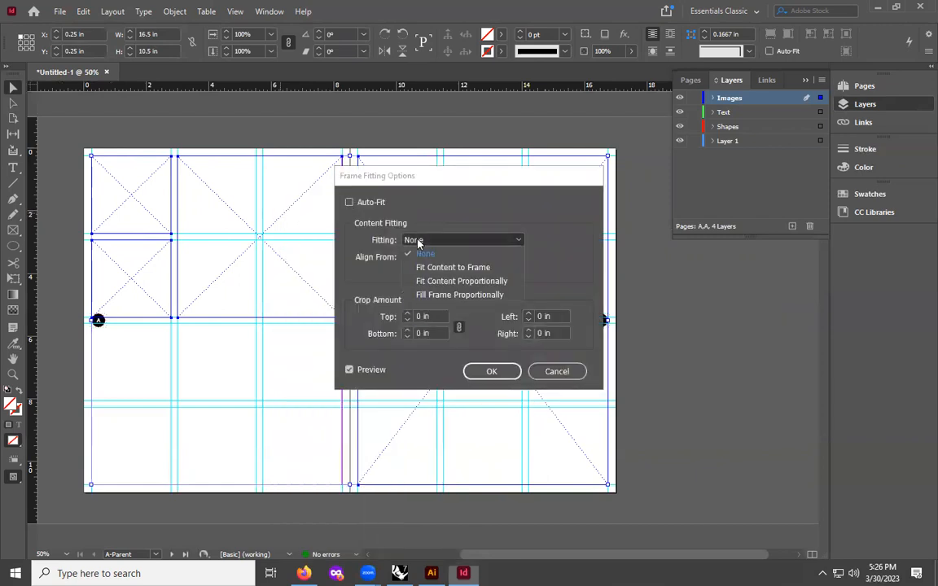
click(459, 294)
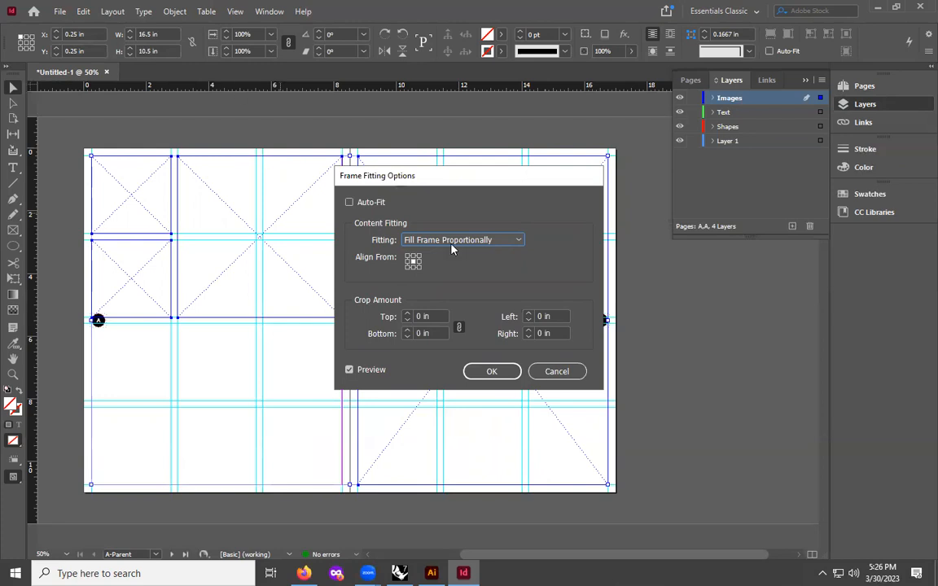
click(439, 240)
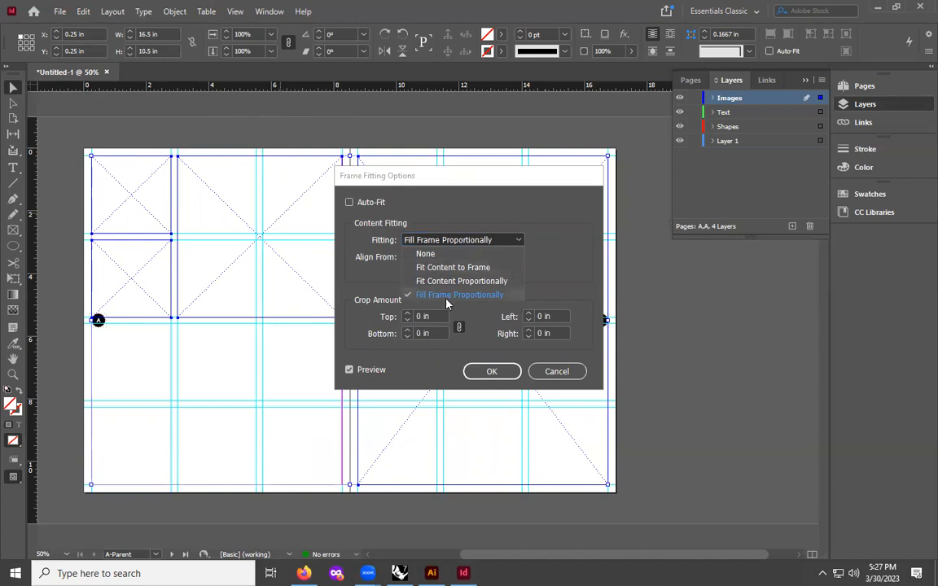
click(480, 233)
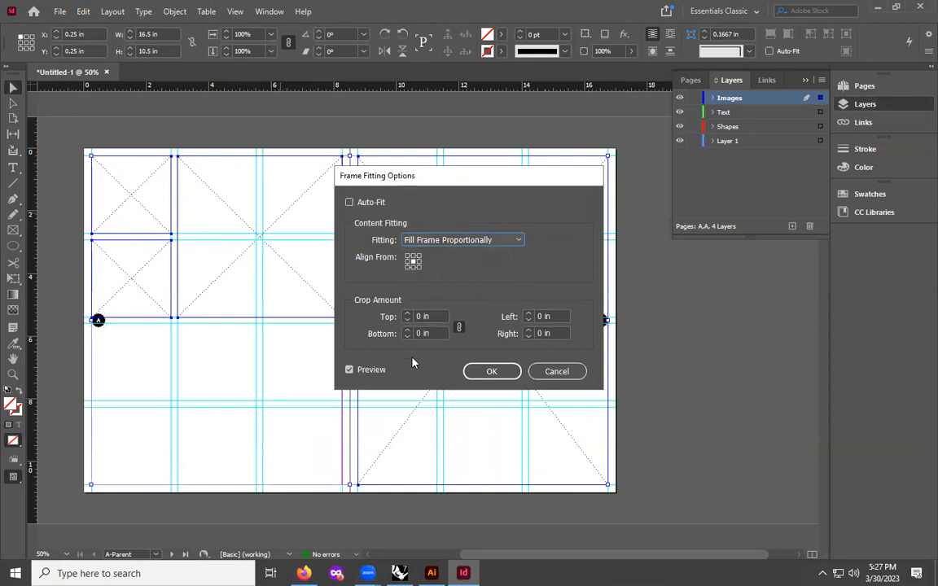
click(492, 373)
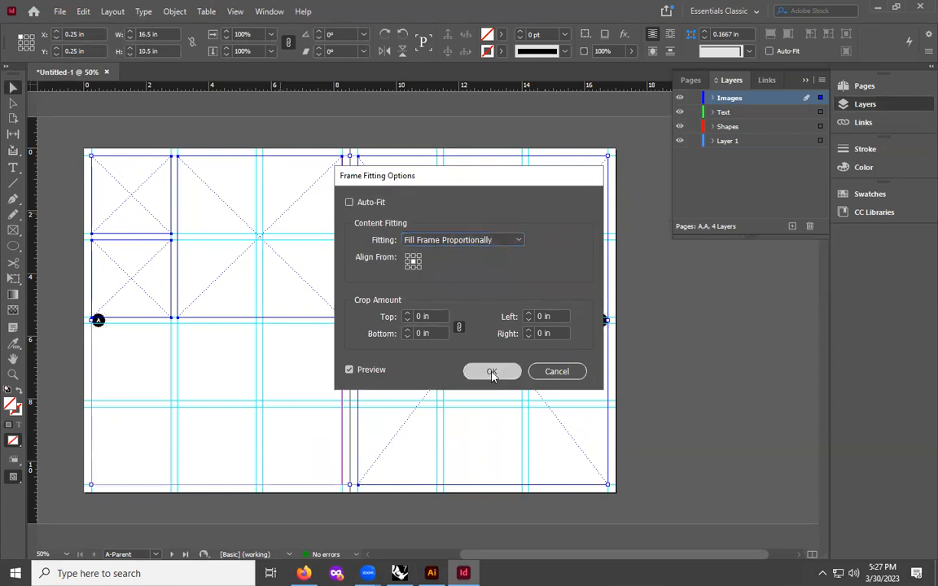
click(220, 349)
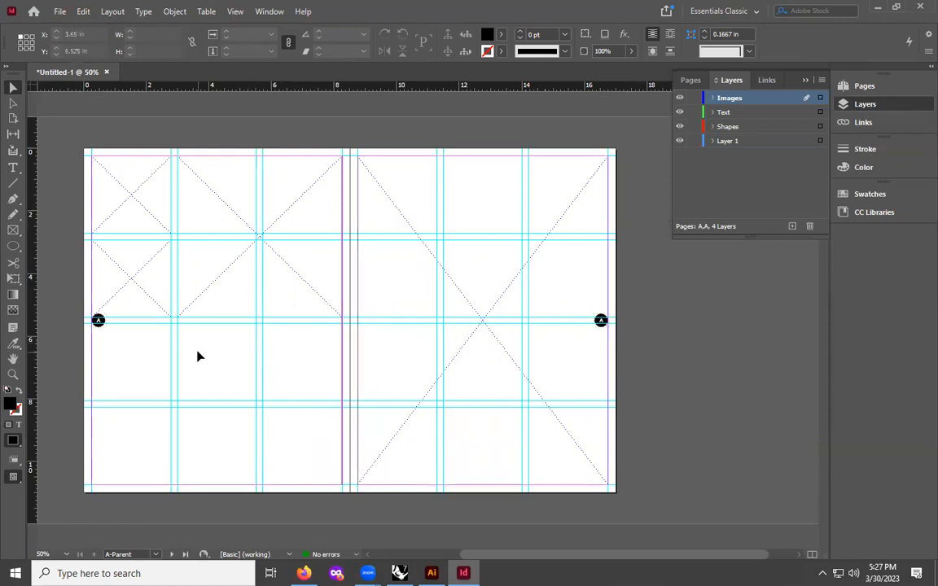
- Save the document in the Downloads folder as the author's name followed by _Demo_Portfolio.indd
click(60, 12)
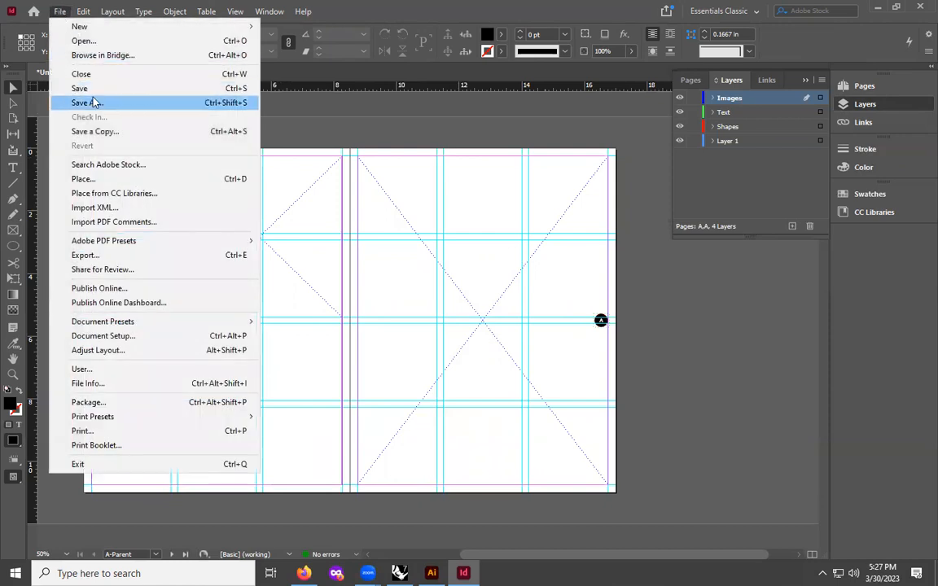
click(87, 87)
drag(380, 359, 289, 361)
text(Zaeh_Demo)
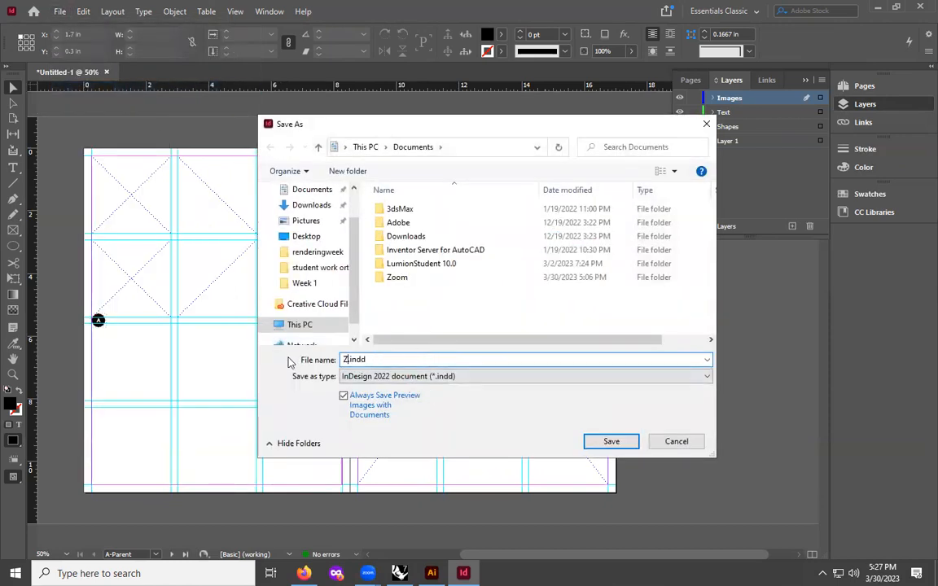
text(_Portfolio)
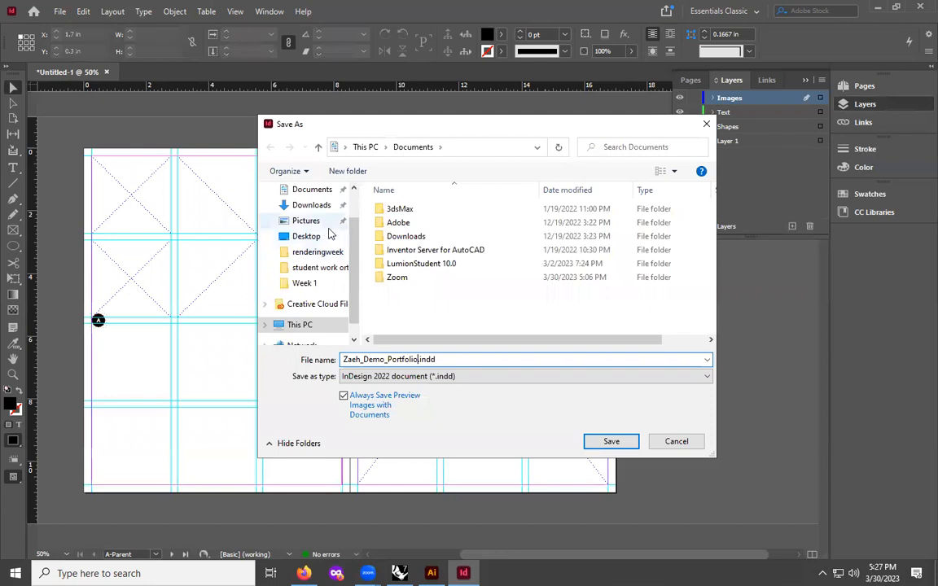
click(309, 205)
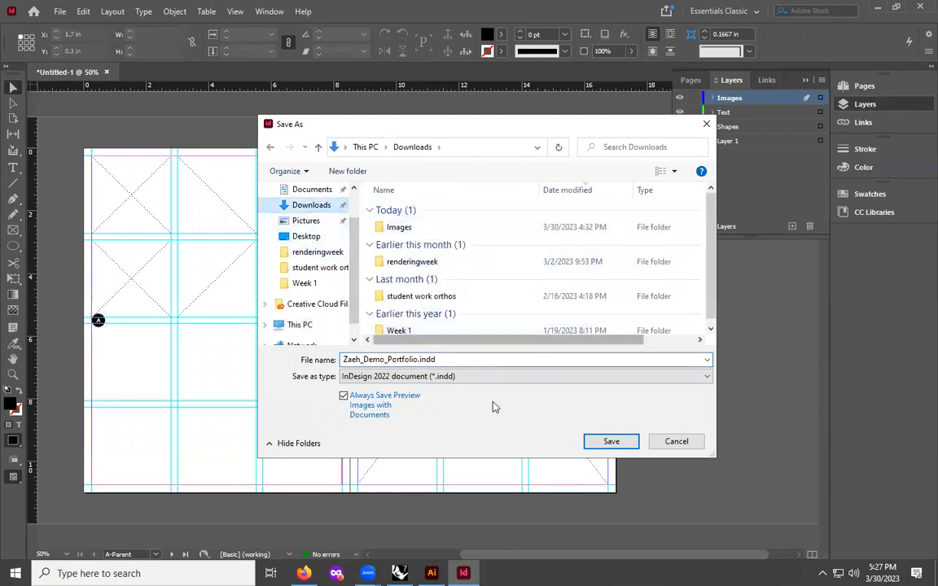
click(611, 442)
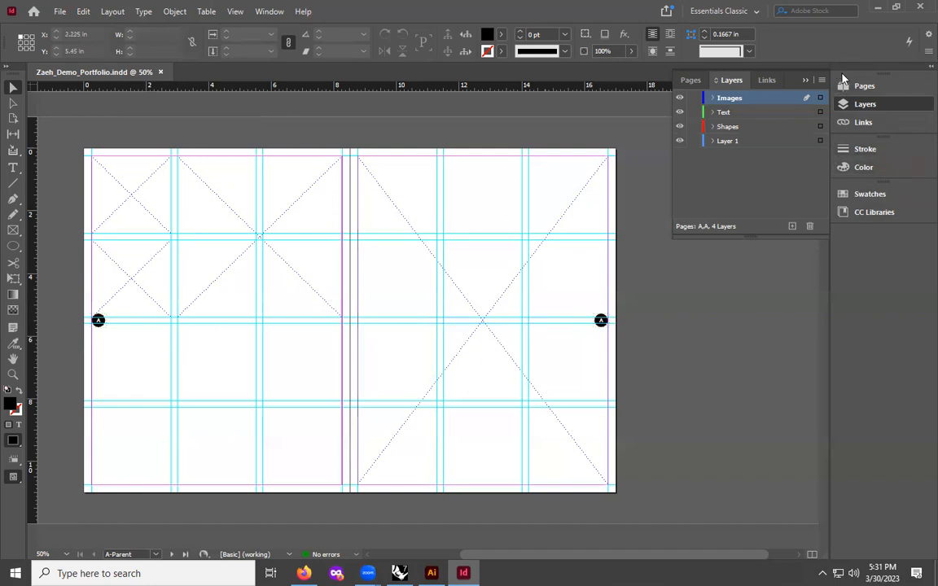
- Open the Paragraph panel and dock it in the side panel column
click(273, 12)
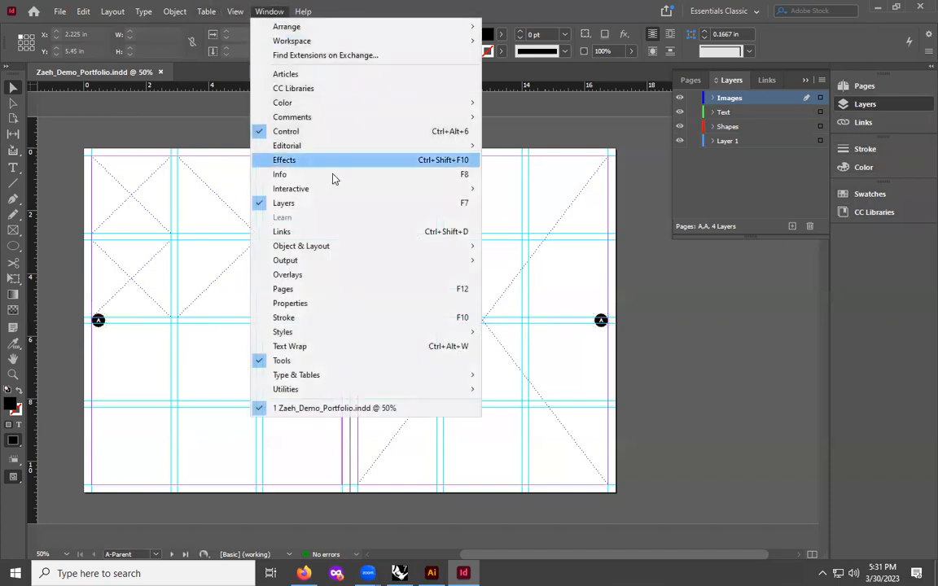
mouse_move(324, 375)
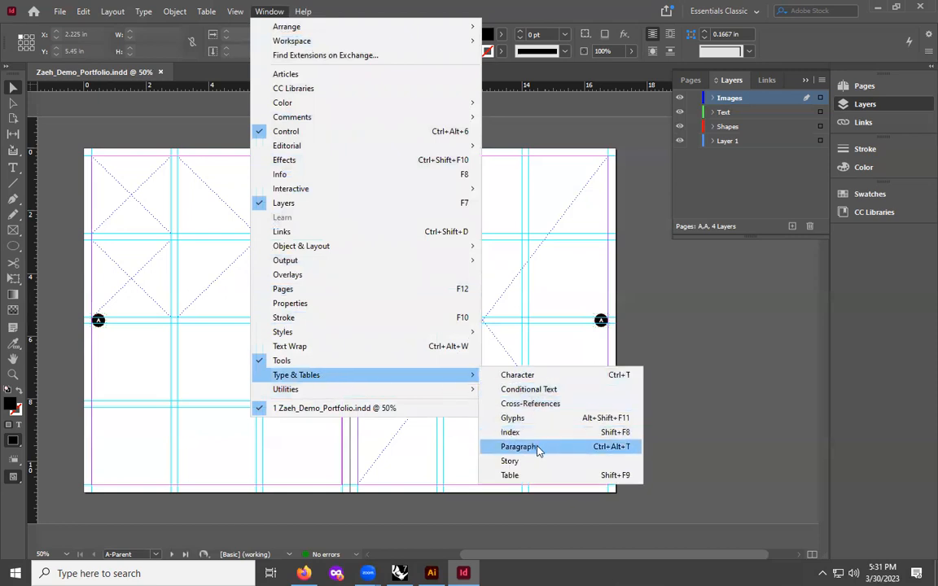
click(539, 451)
drag(461, 254, 883, 239)
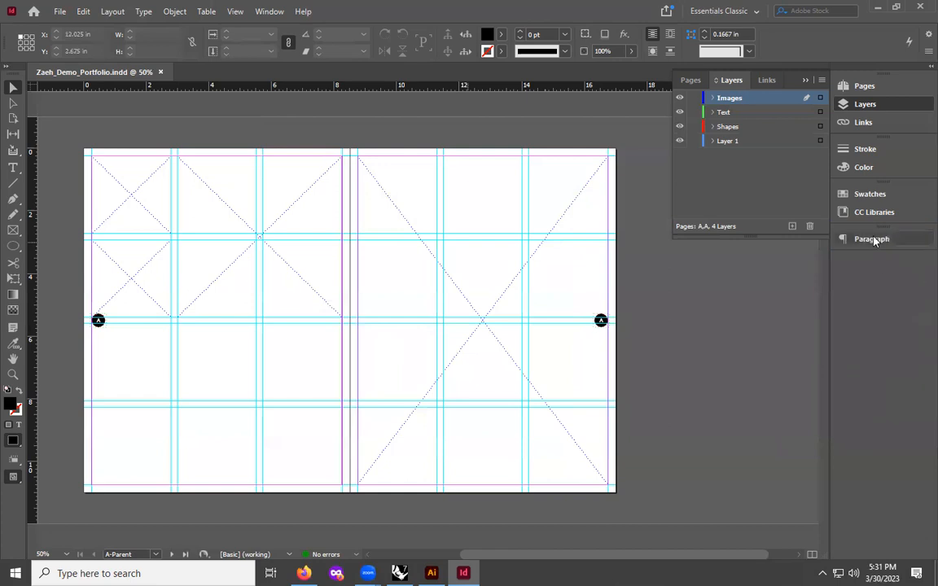
- Open the Character Styles panel group and dock it beneath the Paragraph panel
click(268, 12)
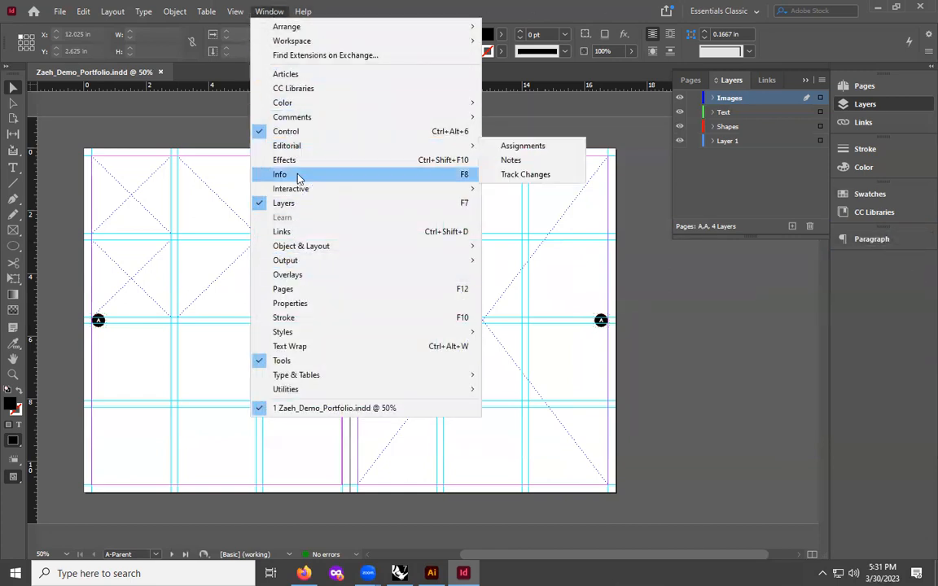
mouse_move(310, 376)
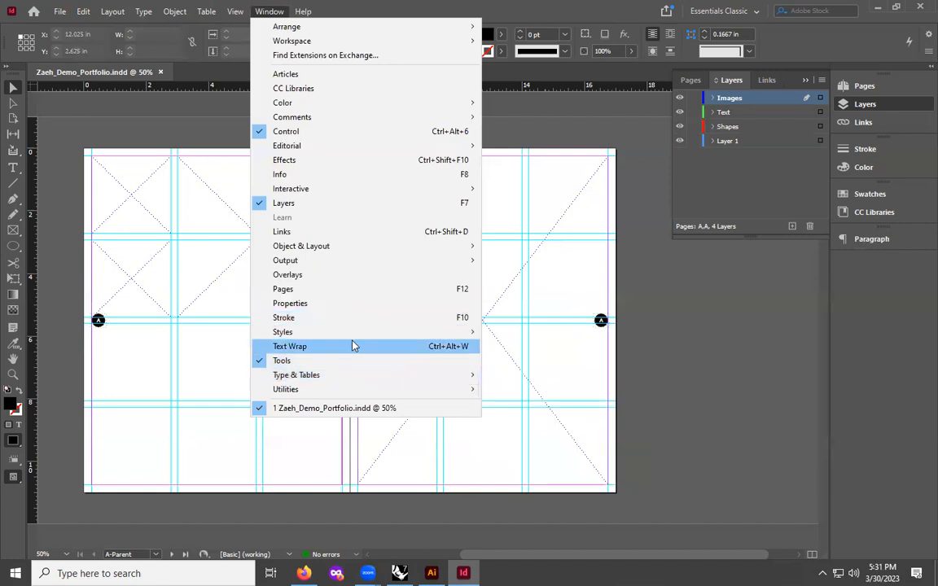
mouse_move(350, 333)
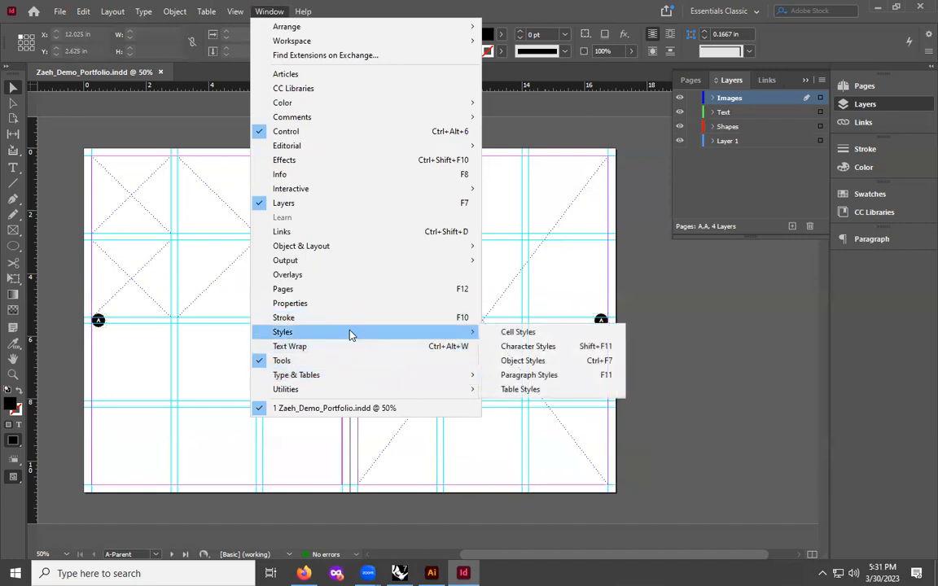
click(529, 349)
drag(496, 268, 909, 268)
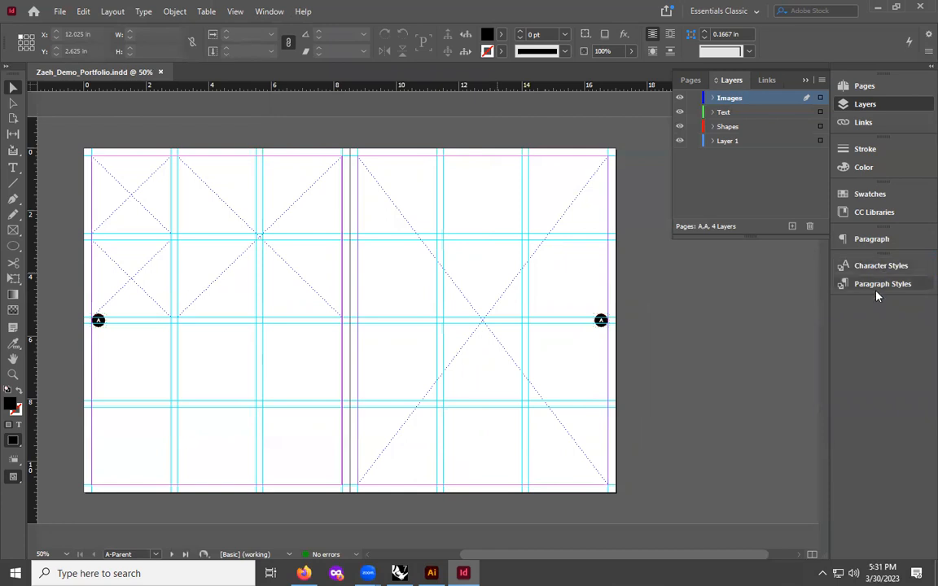
- Expand the docked Character Styles panel
click(270, 12)
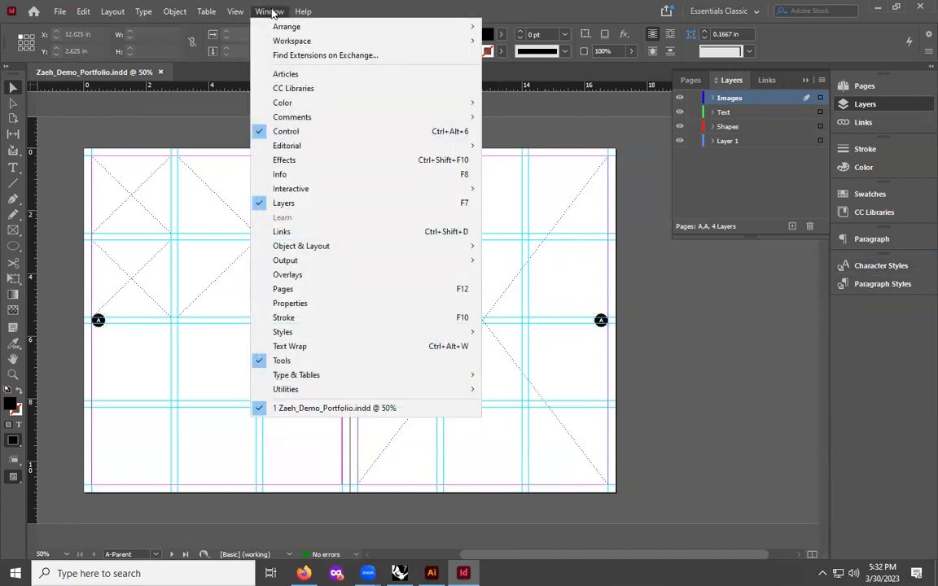
mouse_move(370, 377)
mouse_move(314, 331)
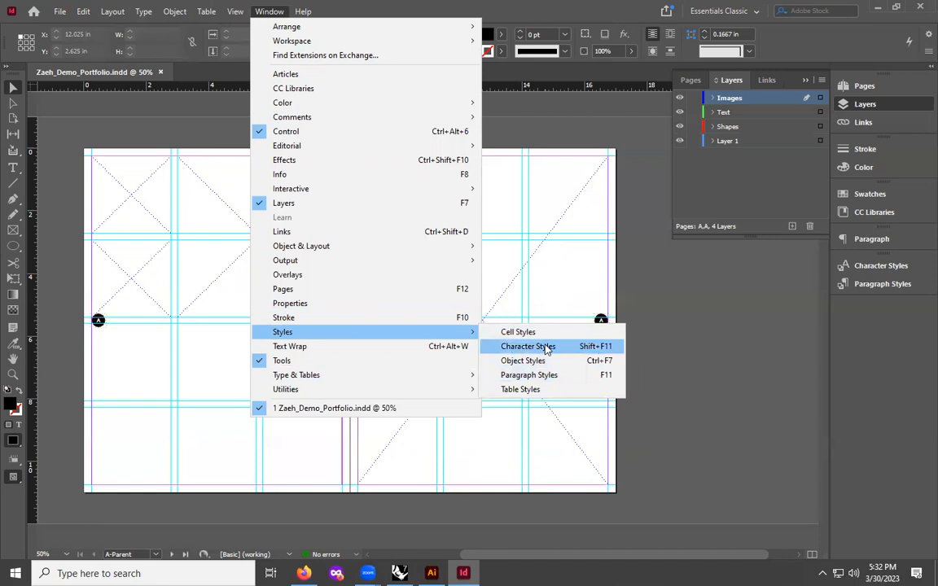
click(885, 358)
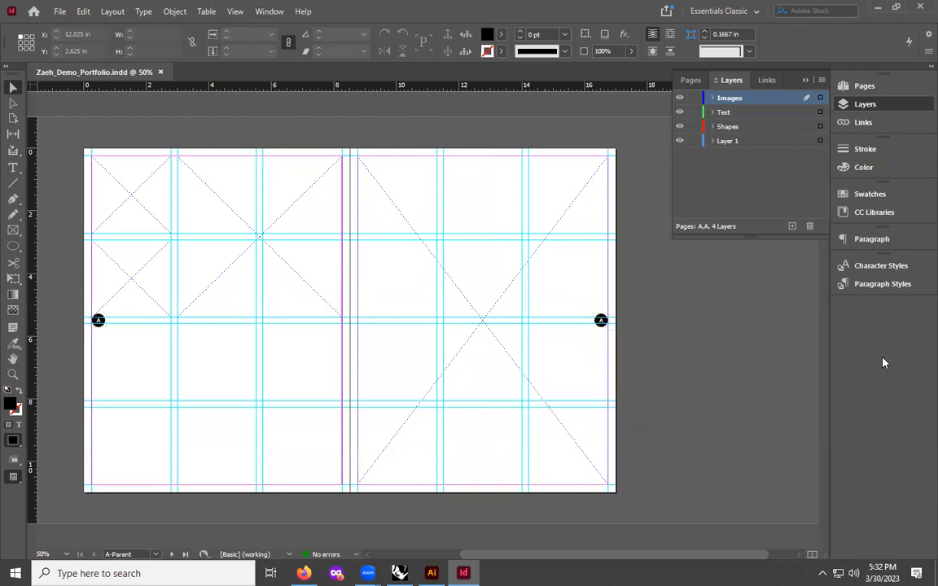
click(868, 269)
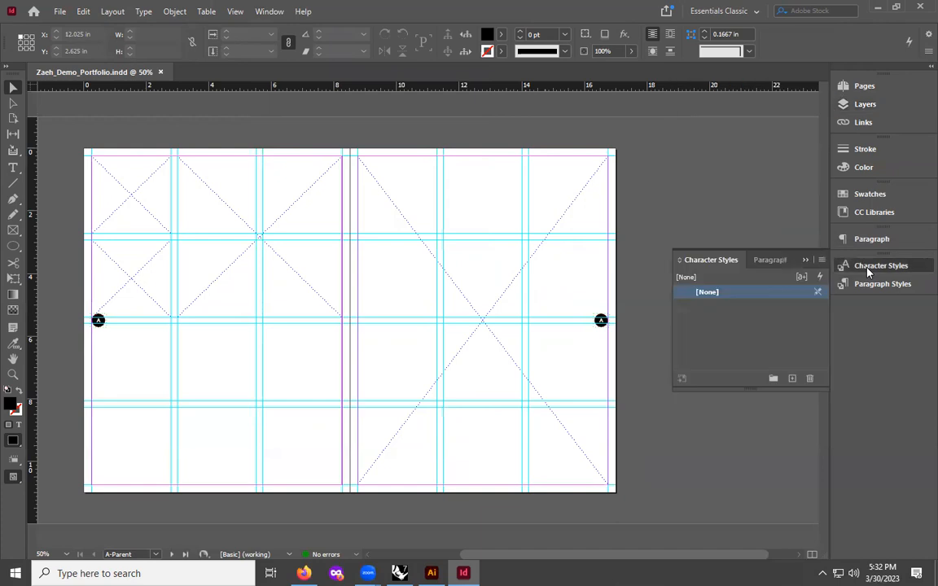
- Create a new character style and rename it TITLE
click(792, 379)
click(712, 309)
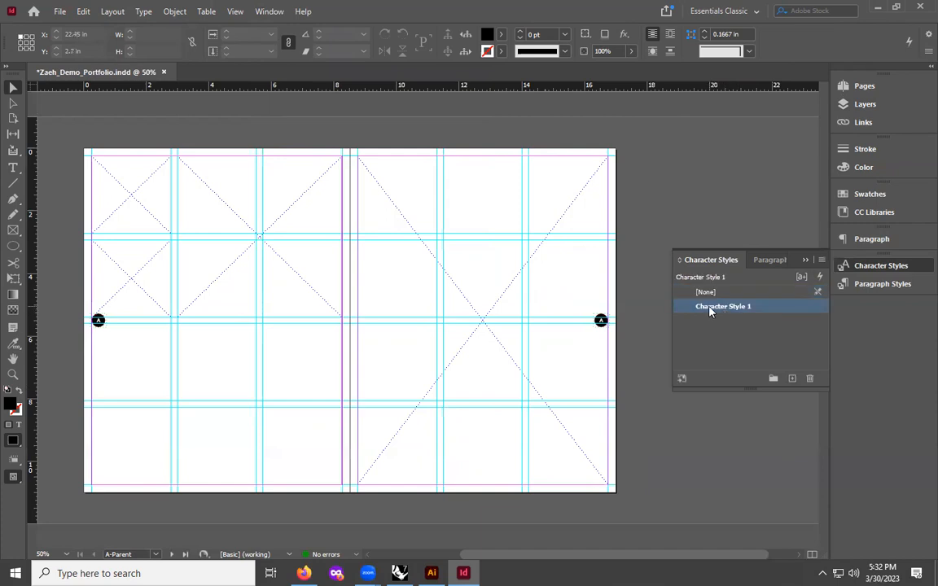
double_click(710, 307)
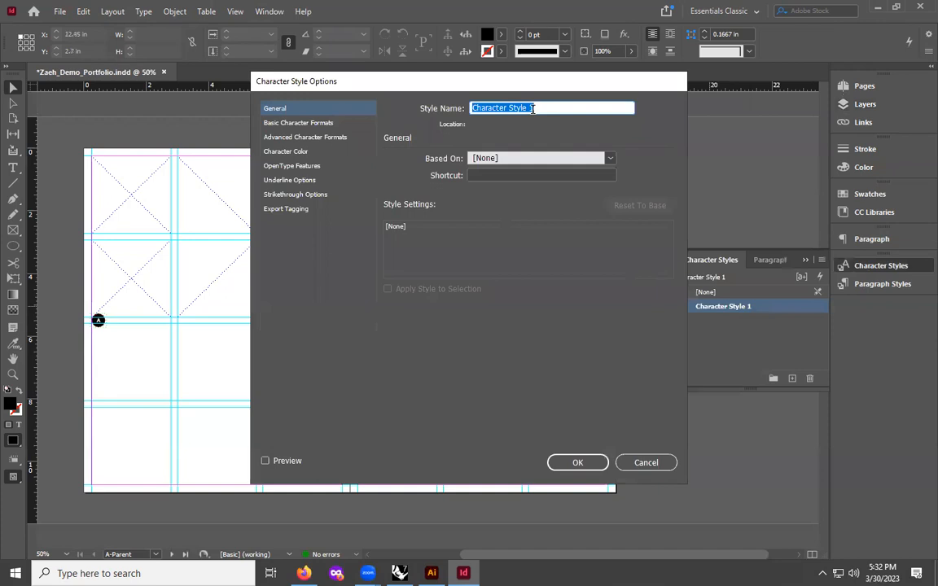
text(TITLE)
- Set the TITLE style's basic character formats to Arial, Bold, 48 pt and confirm
click(288, 123)
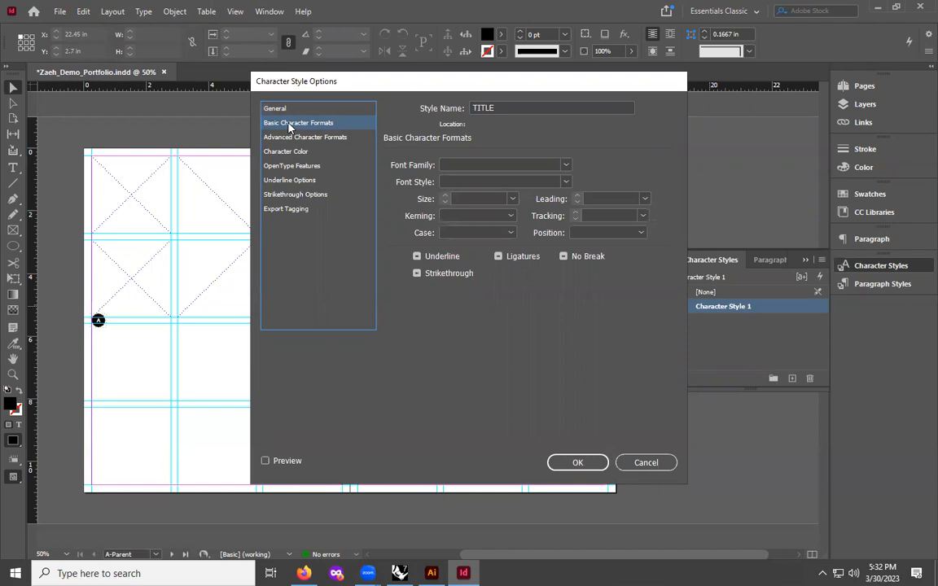
click(480, 165)
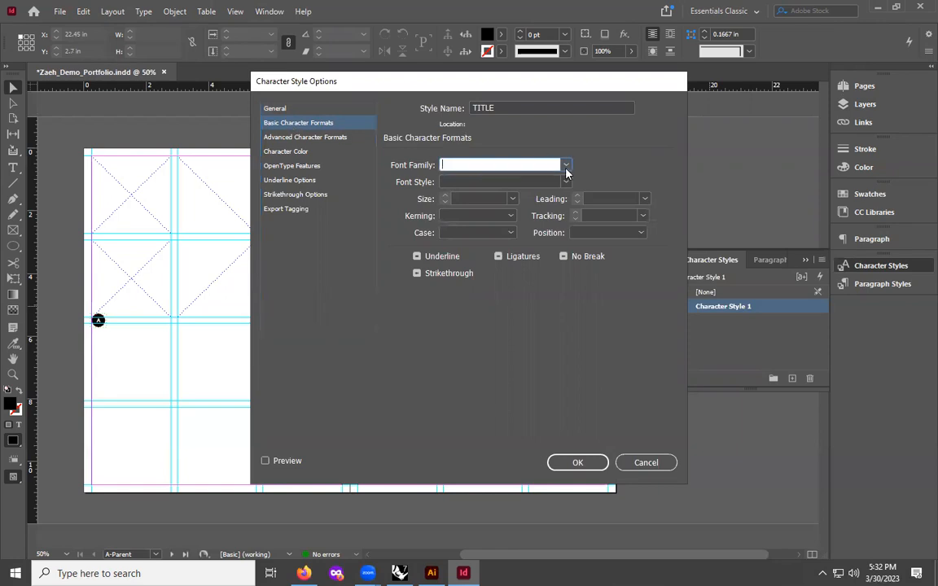
click(566, 165)
click(462, 179)
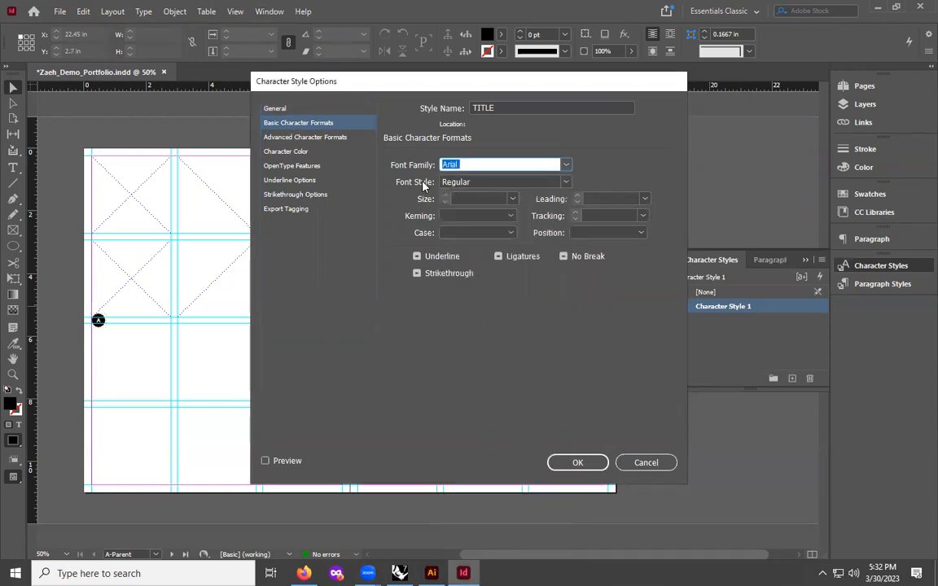
click(566, 183)
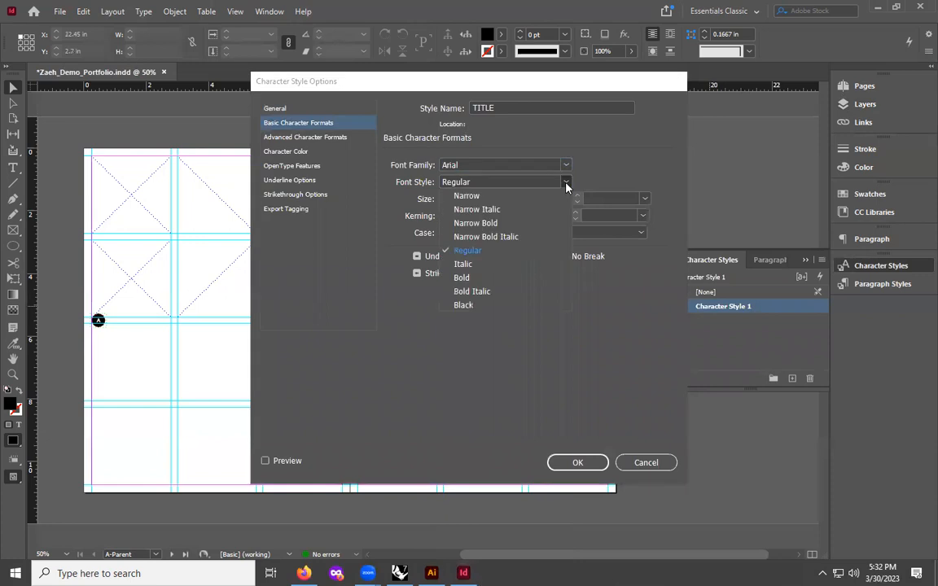
click(462, 280)
click(481, 198)
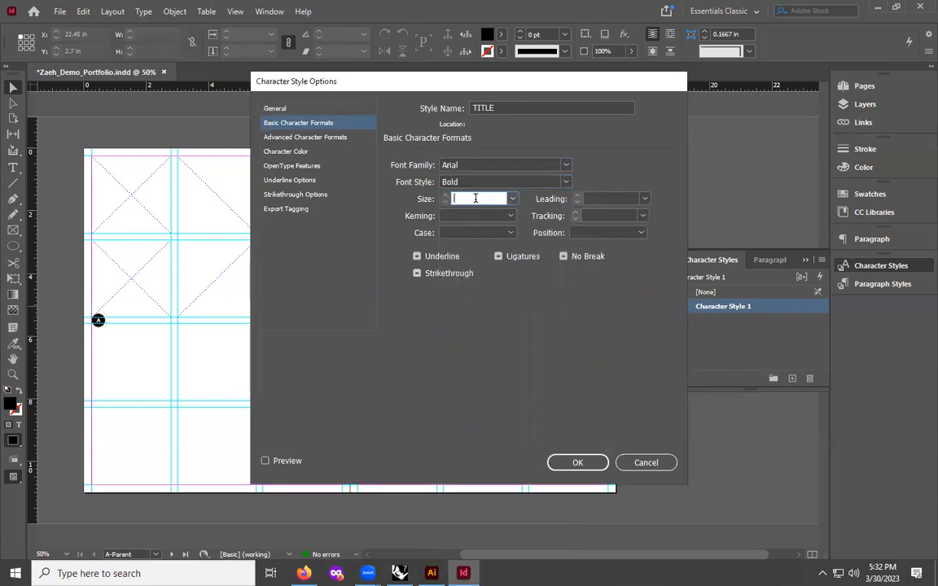
text(48)
click(578, 463)
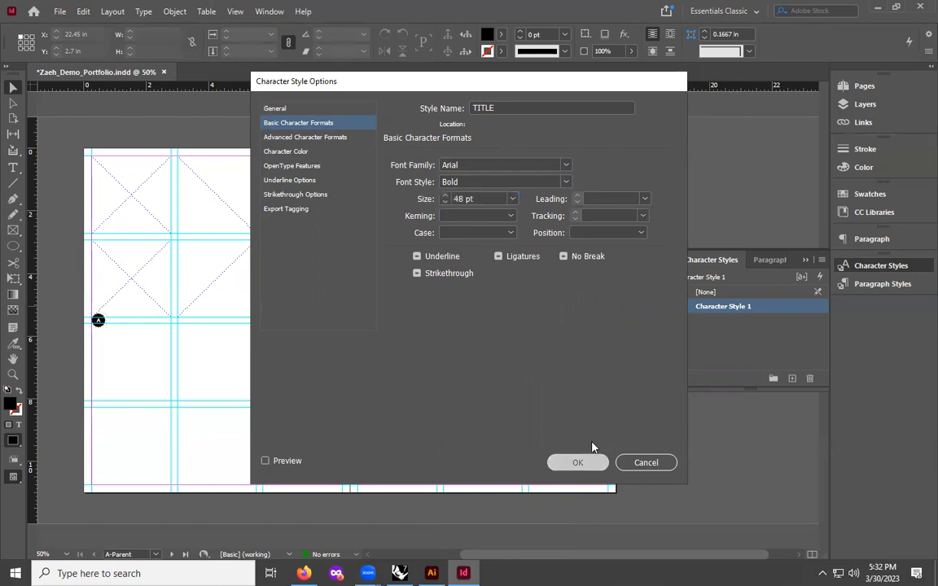
double_click(704, 308)
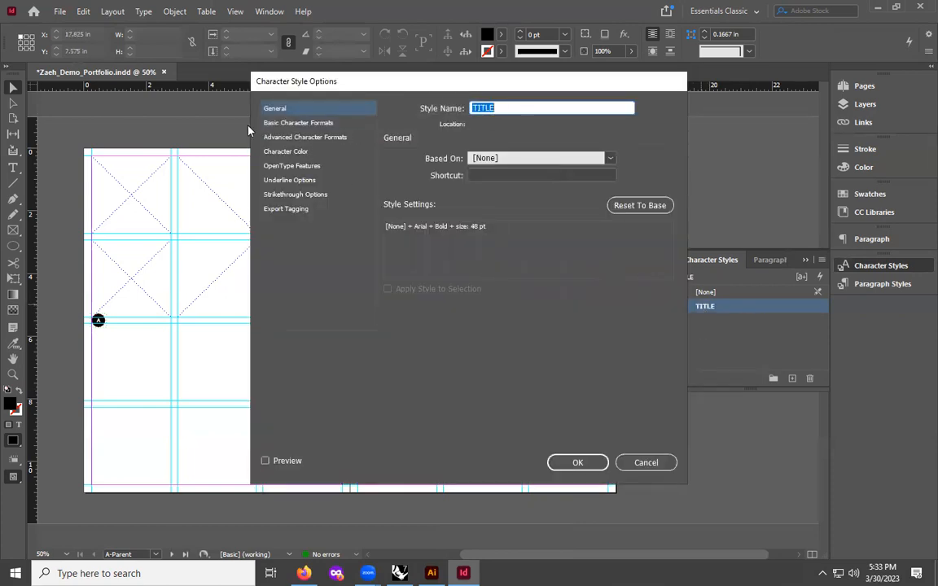
click(289, 123)
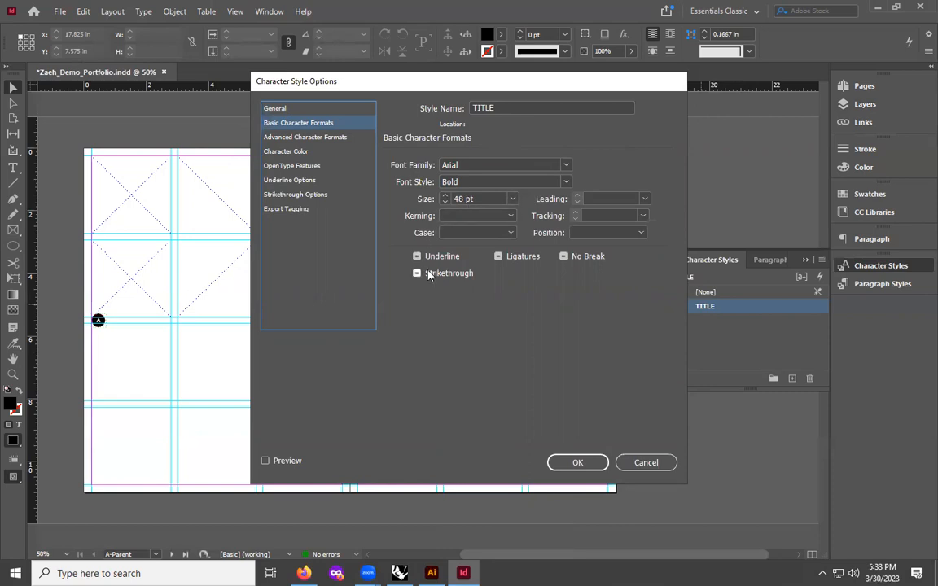
click(509, 233)
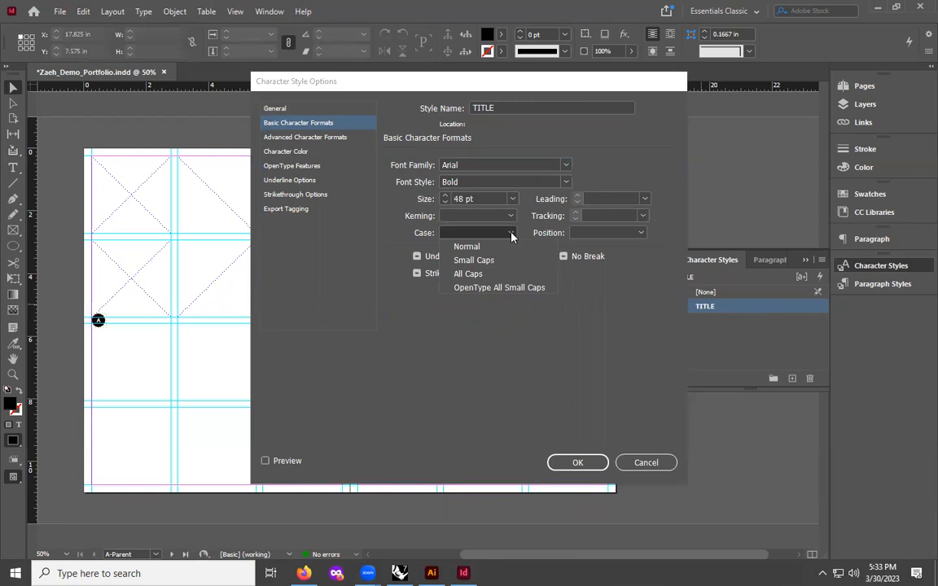
click(512, 236)
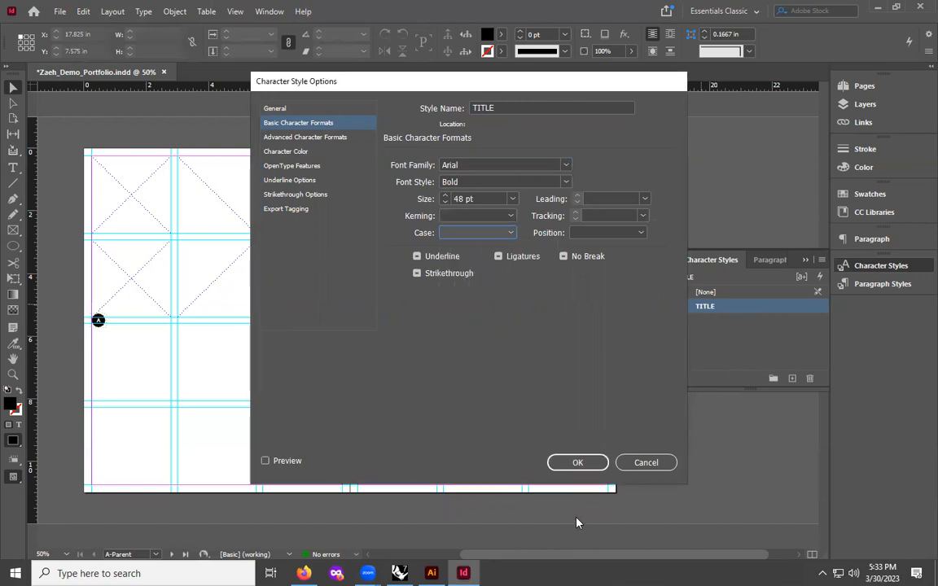
click(579, 462)
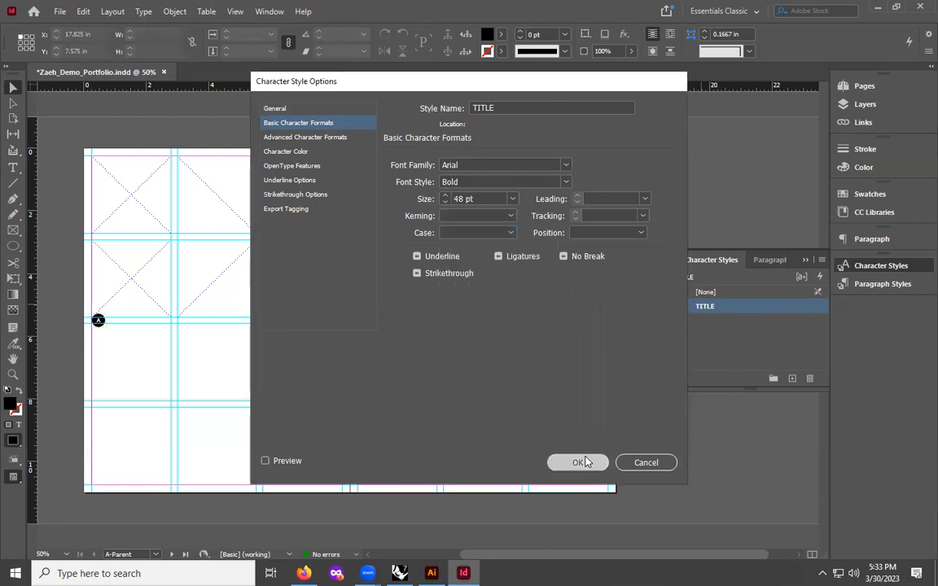
- Create another character style based on TITLE and rename it BLURB
click(793, 378)
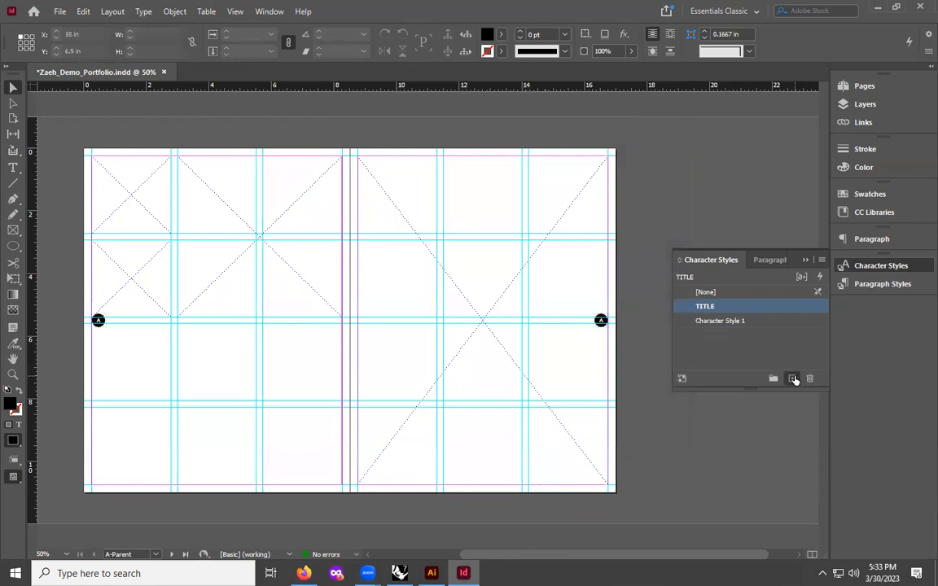
double_click(711, 321)
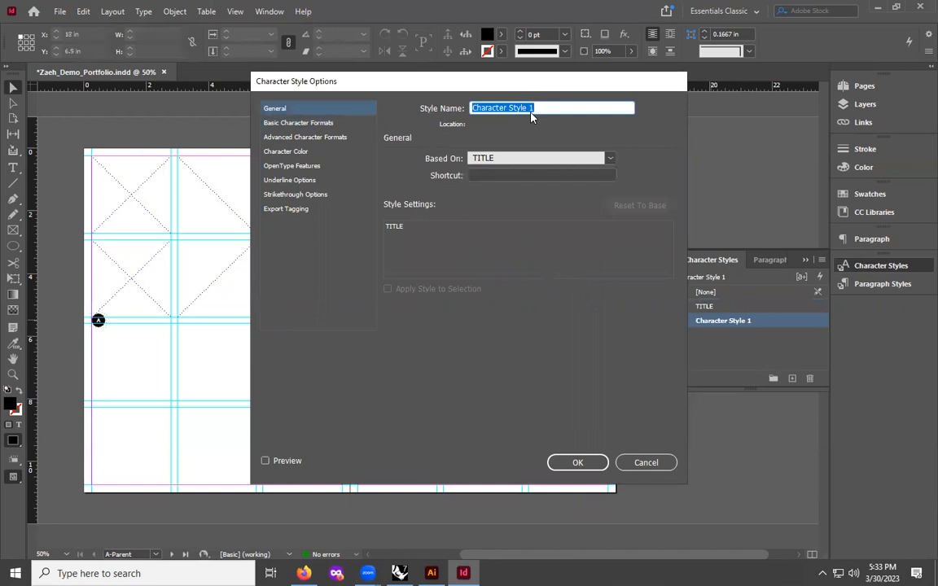
text(Blu)
key(BackSpace)
key(BackSpace)
text(LURB)
click(269, 124)
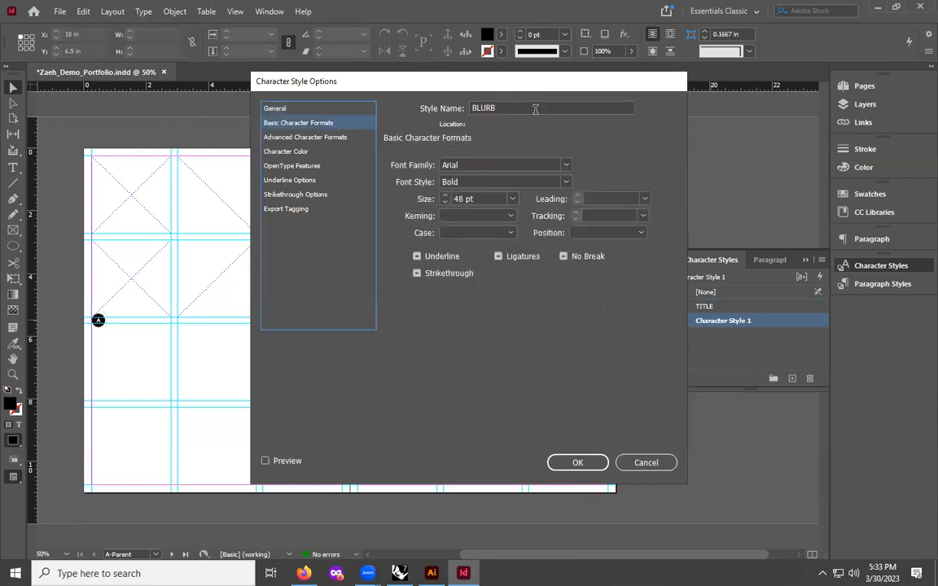
- Set the BLURB style's font style to Regular and its size to 10 pt
click(448, 183)
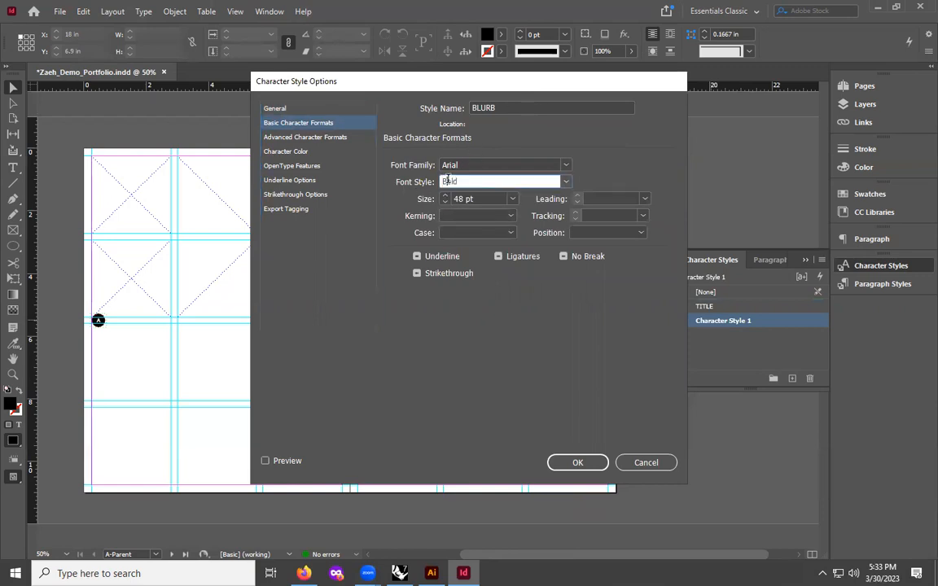
click(566, 183)
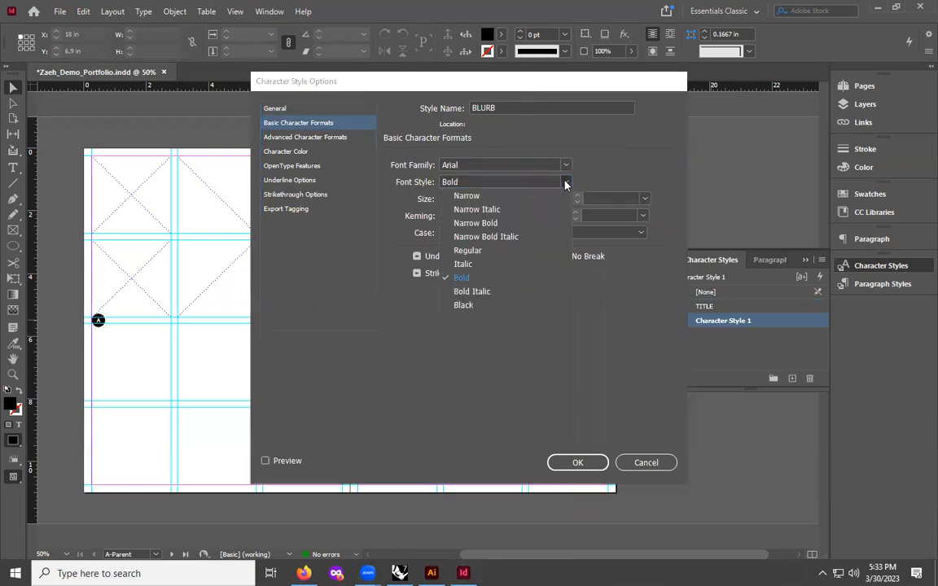
click(468, 250)
click(475, 198)
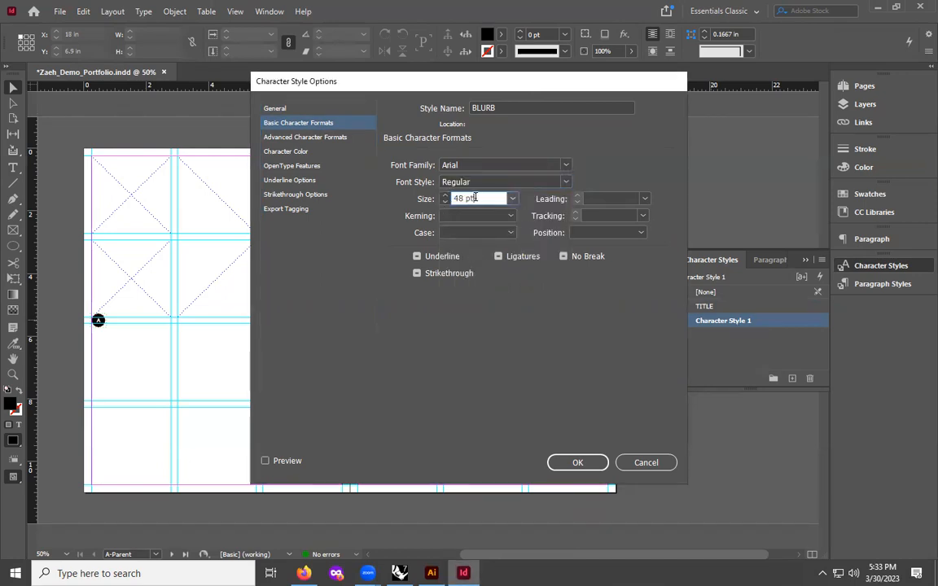
drag(462, 198, 451, 197)
text(10)
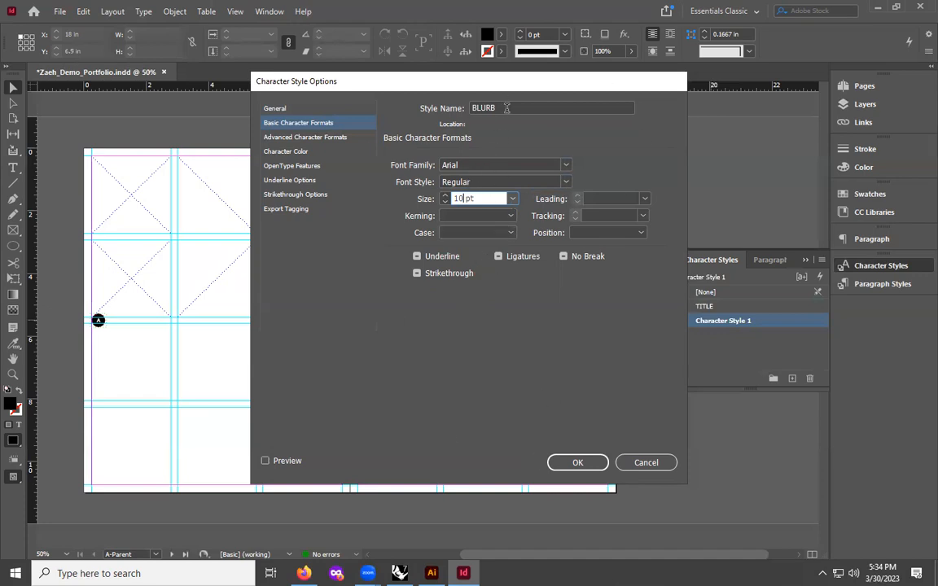
- Confirm the BLURB style and create another character style based on BLURB, renaming it CAPTION
click(595, 461)
click(722, 345)
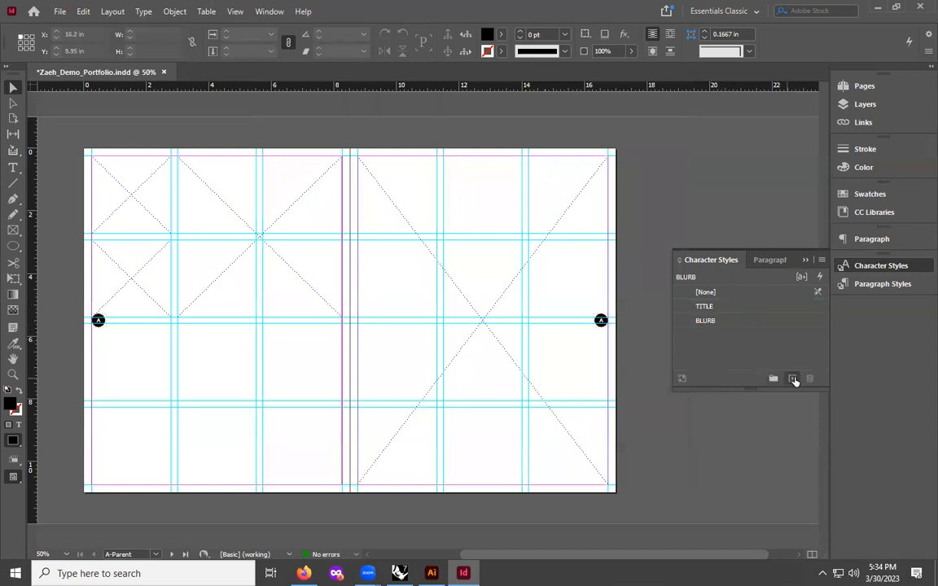
click(793, 381)
double_click(710, 336)
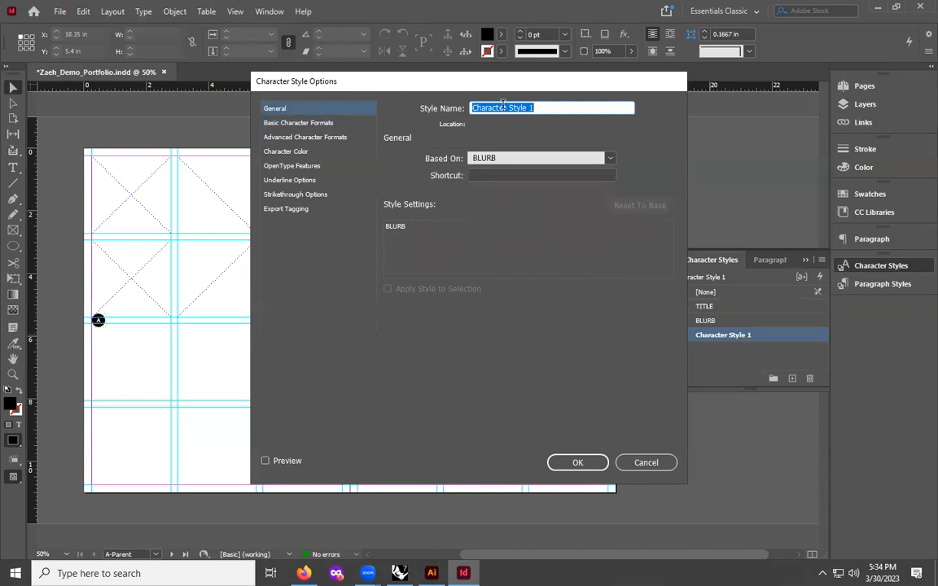
text(CAPTION)
- Set the CAPTION style's font size to 8 pt and confirm
click(293, 124)
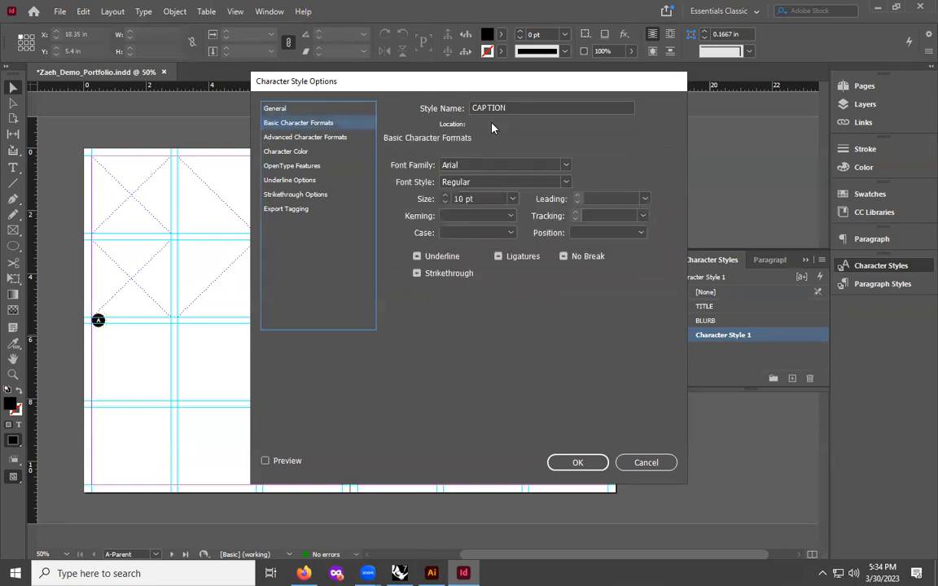
click(463, 199)
double_click(459, 198)
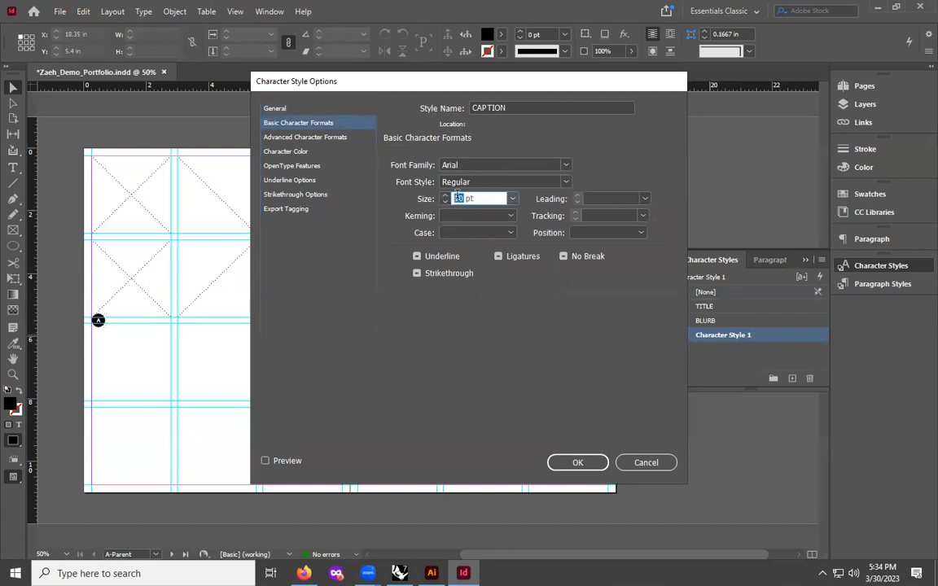
text(8)
click(586, 461)
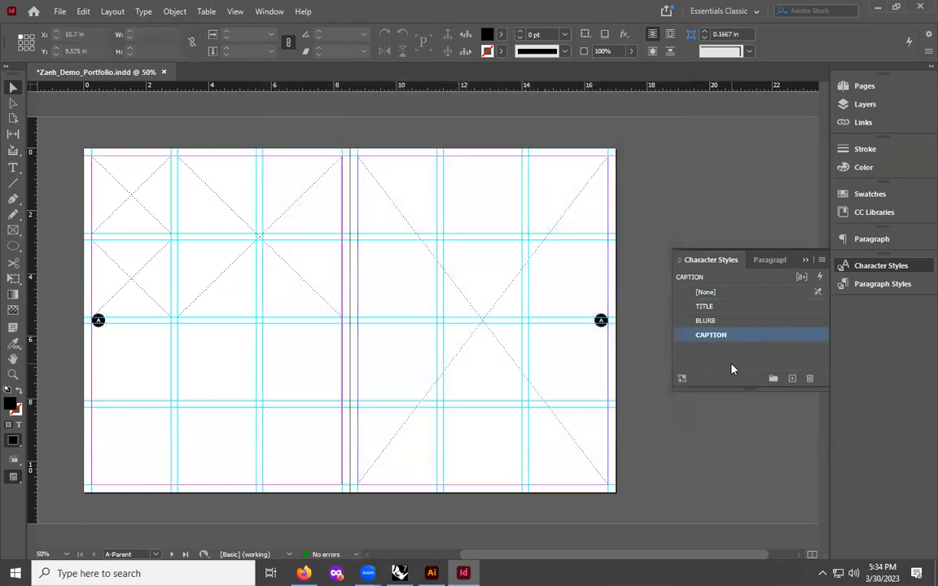
click(731, 370)
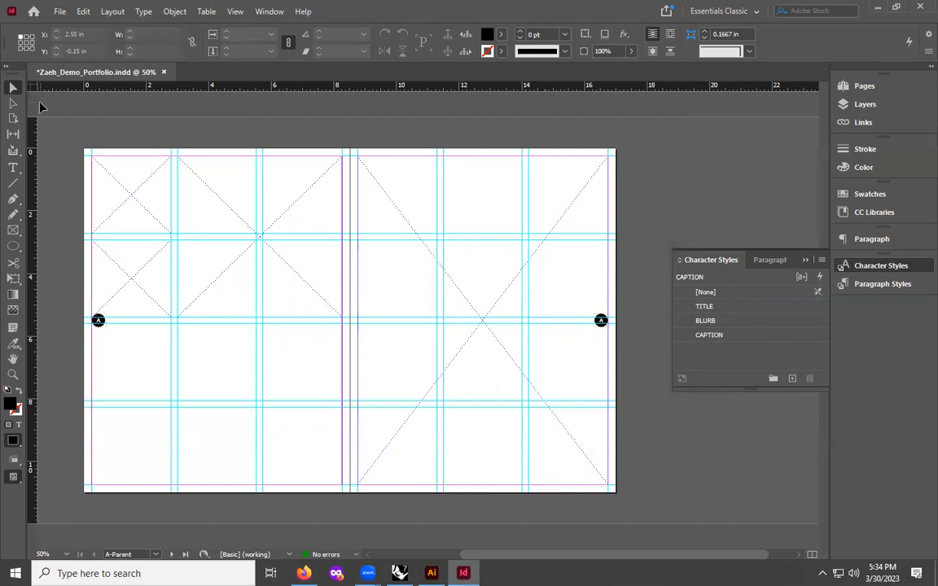
- Draw a text frame about 5 in by 1.4 in below the middle guide on the left page and add TITLE text
click(12, 168)
drag(99, 338, 259, 382)
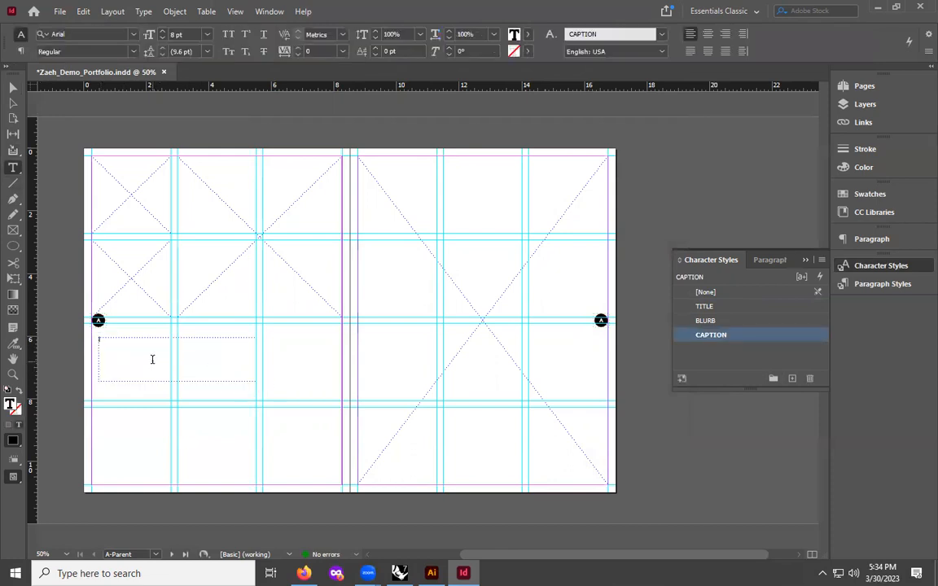
text(CA)
- Try applying the TITLE, BLURB and CAPTION character styles in turn to the text frame
click(725, 307)
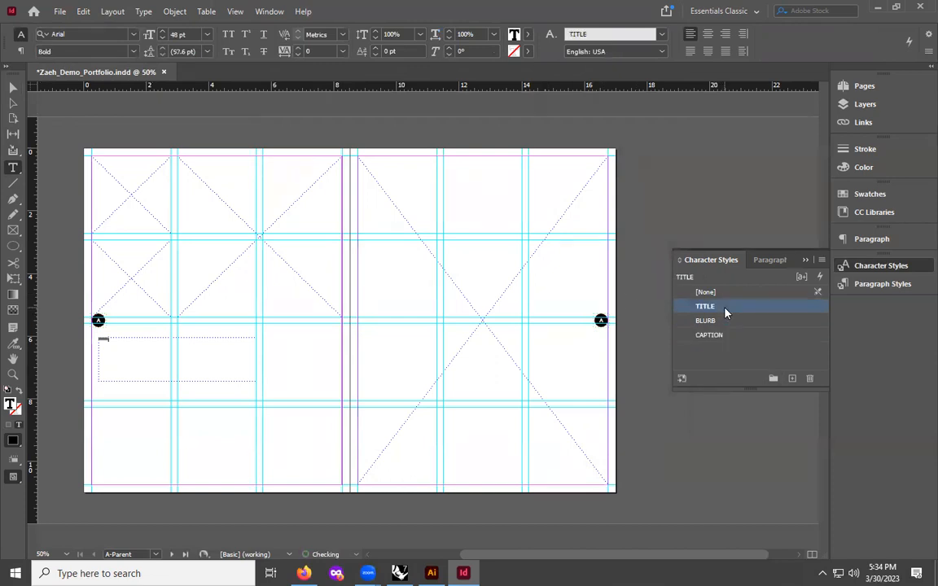
click(14, 85)
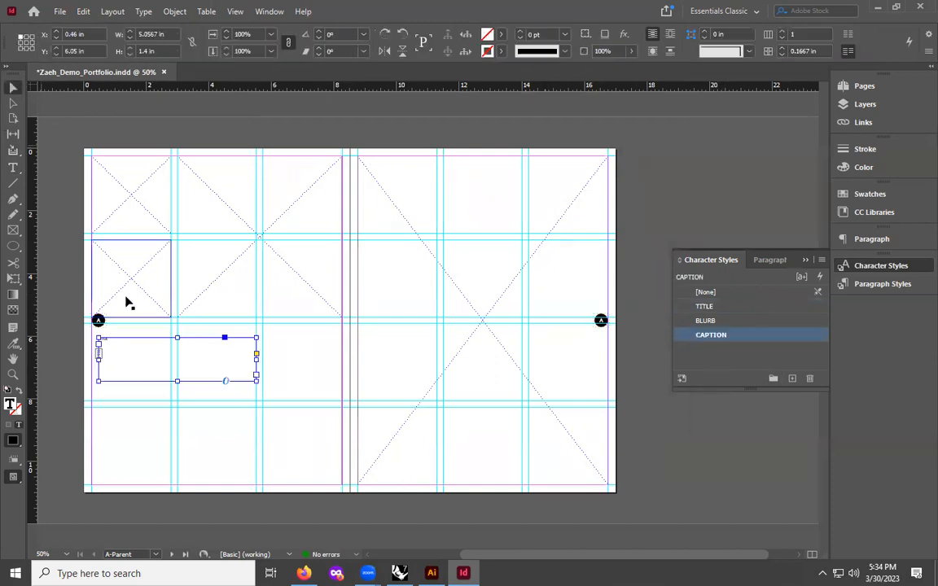
click(718, 307)
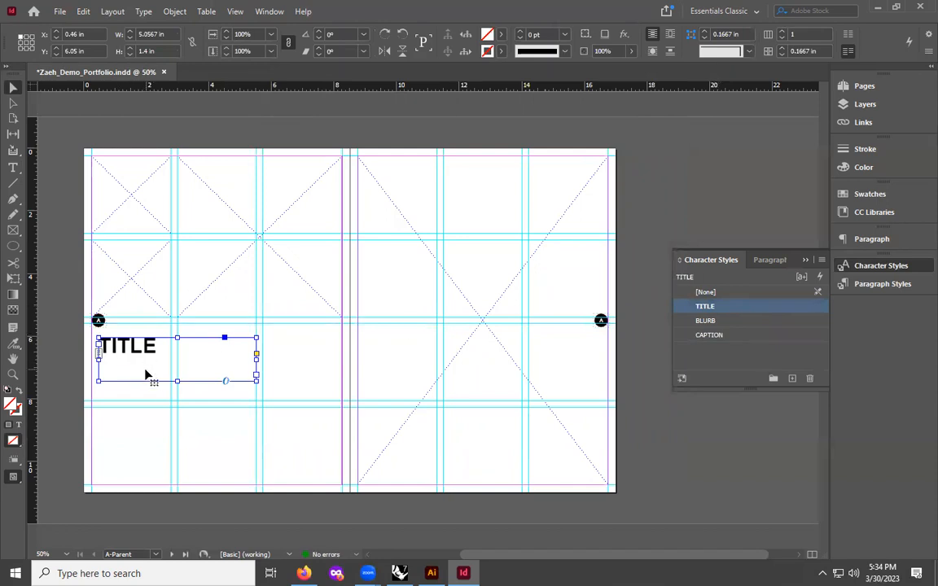
click(705, 321)
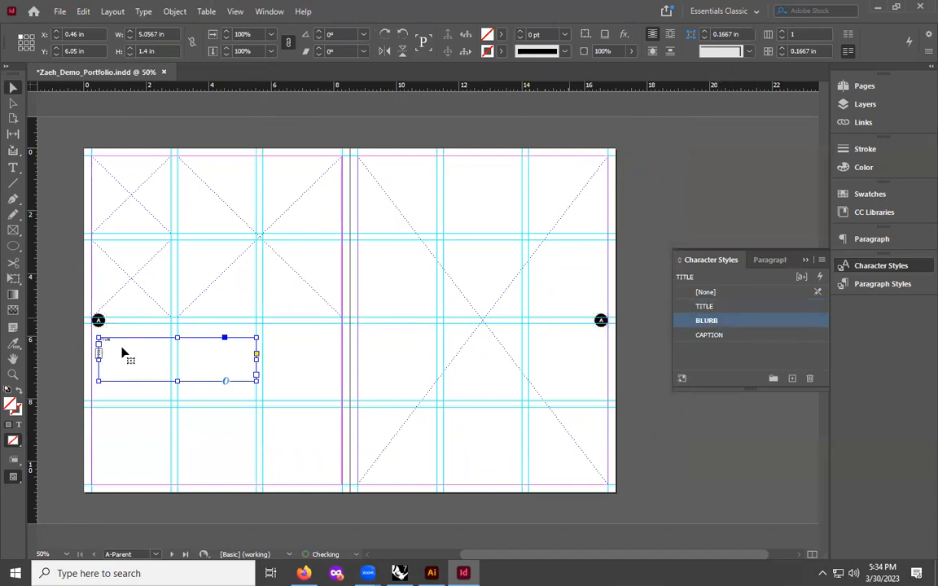
click(705, 335)
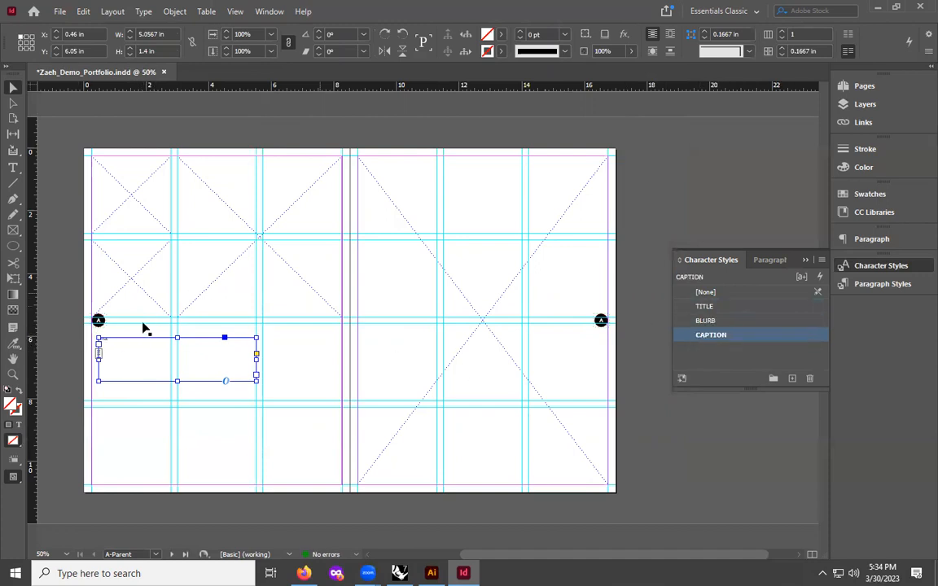
click(707, 322)
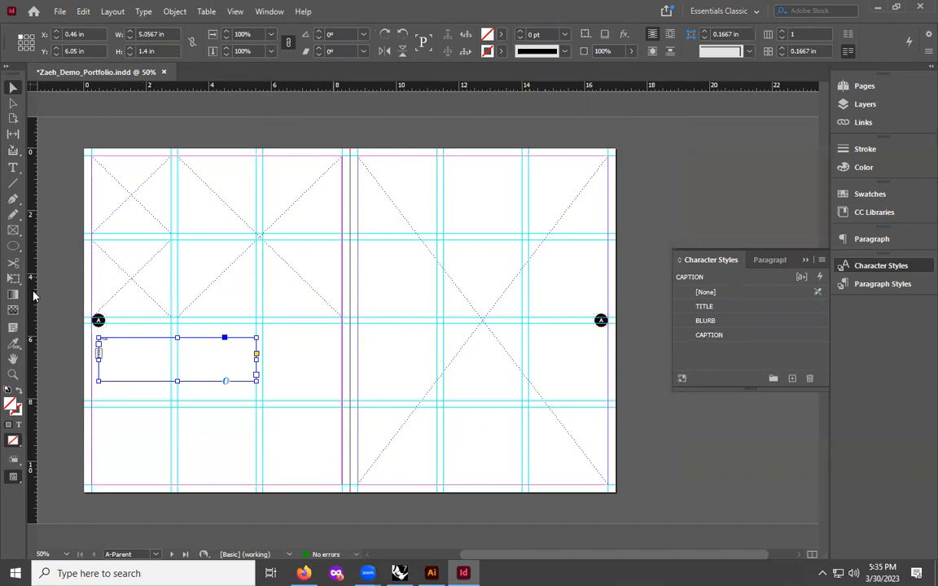
click(705, 321)
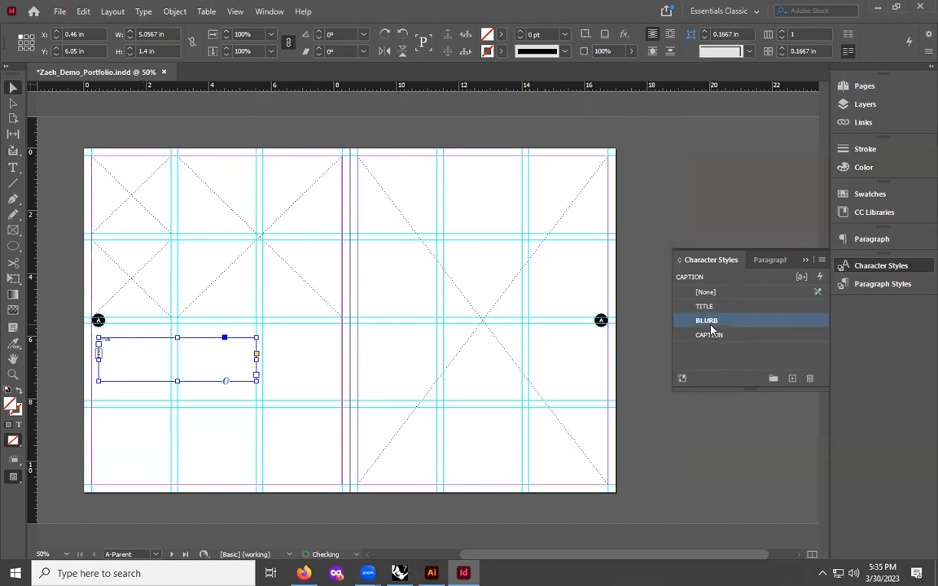
click(141, 423)
click(128, 364)
- Review the BLURB style's basic character formats
double_click(707, 321)
click(298, 122)
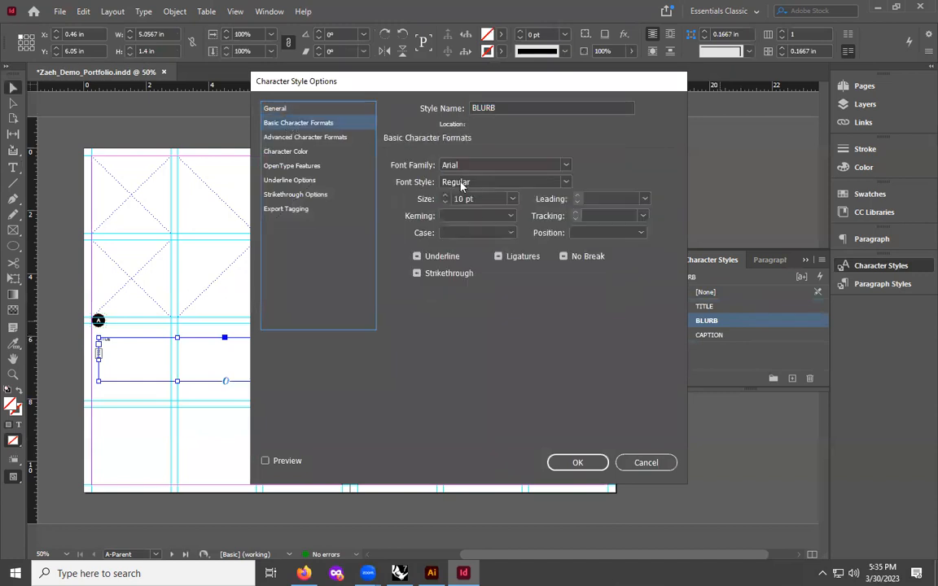
click(577, 462)
click(140, 412)
click(129, 353)
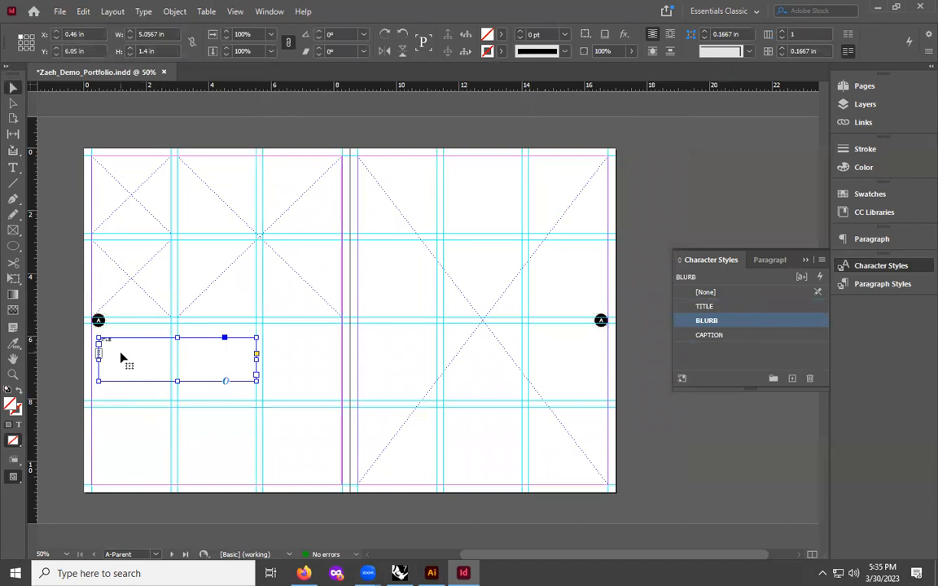
click(264, 351)
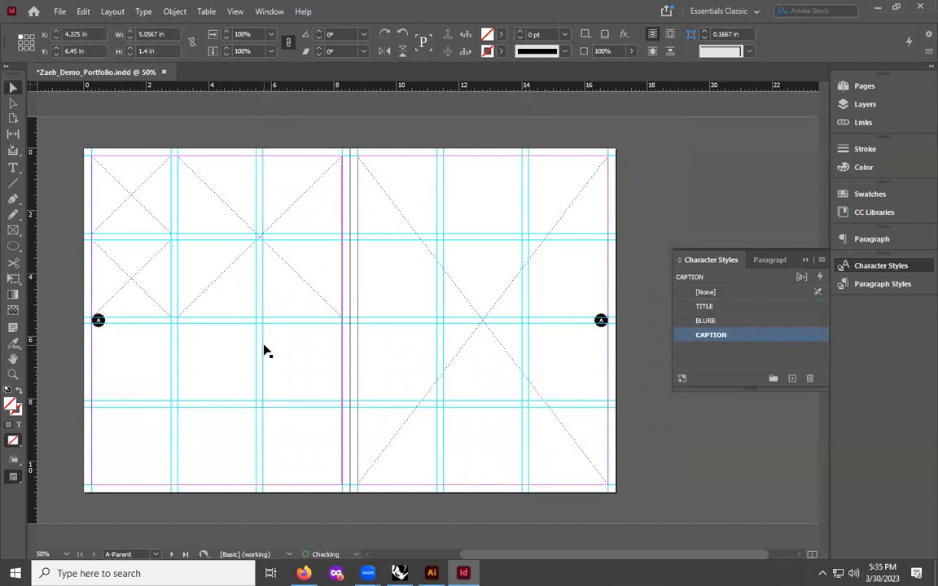
- Make the Text layer active and draw a text frame about 4.7 in wide below the middle guide
click(844, 109)
click(743, 114)
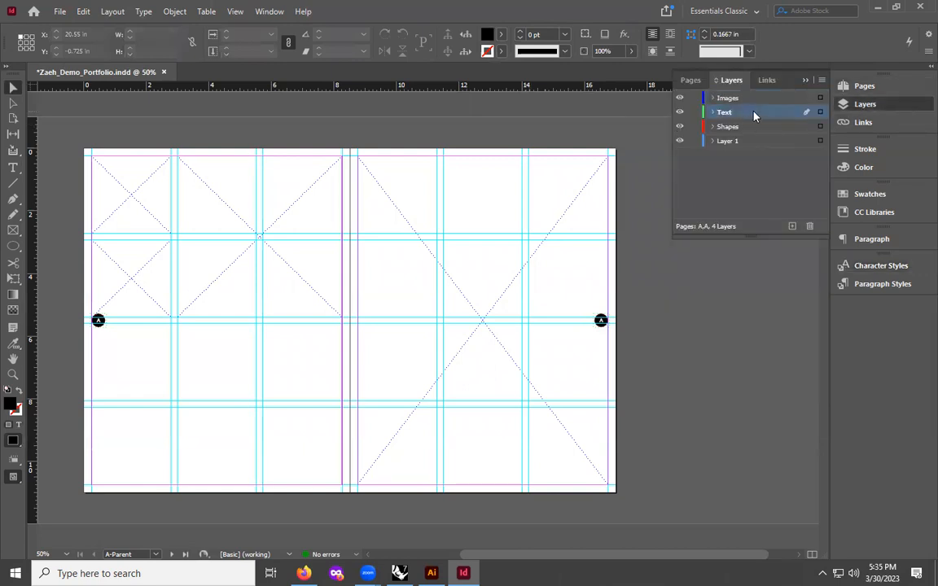
click(13, 169)
drag(98, 338, 246, 382)
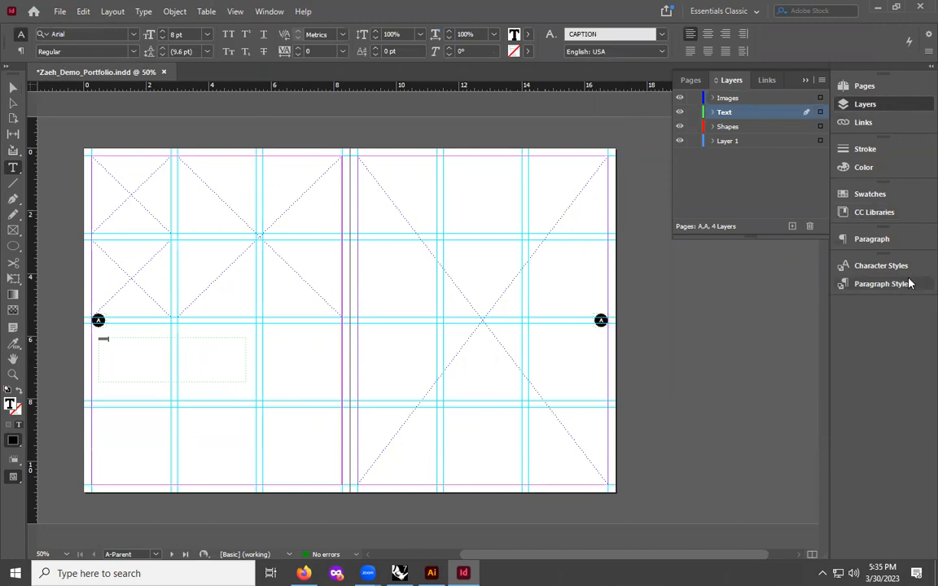
click(878, 266)
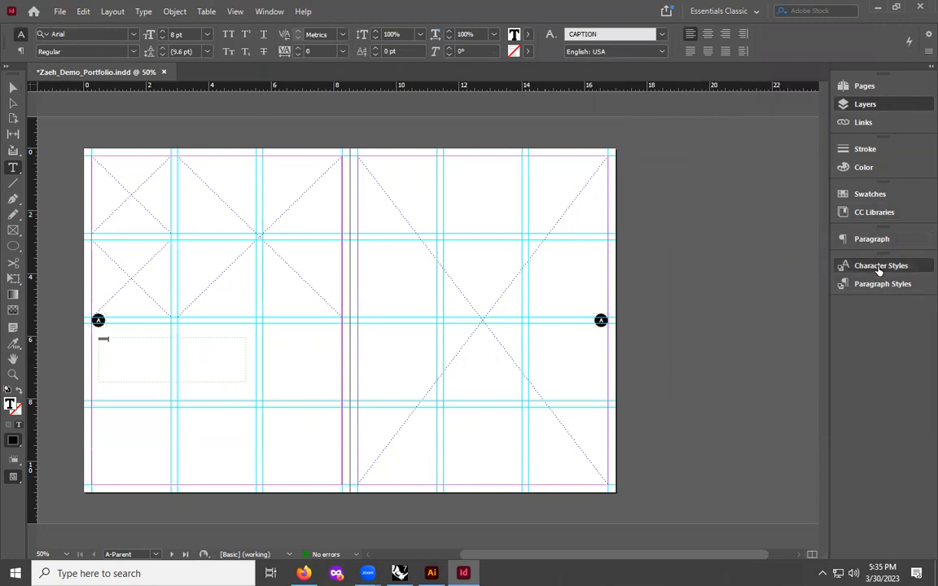
- Apply the TITLE character style to the new text frame
click(721, 308)
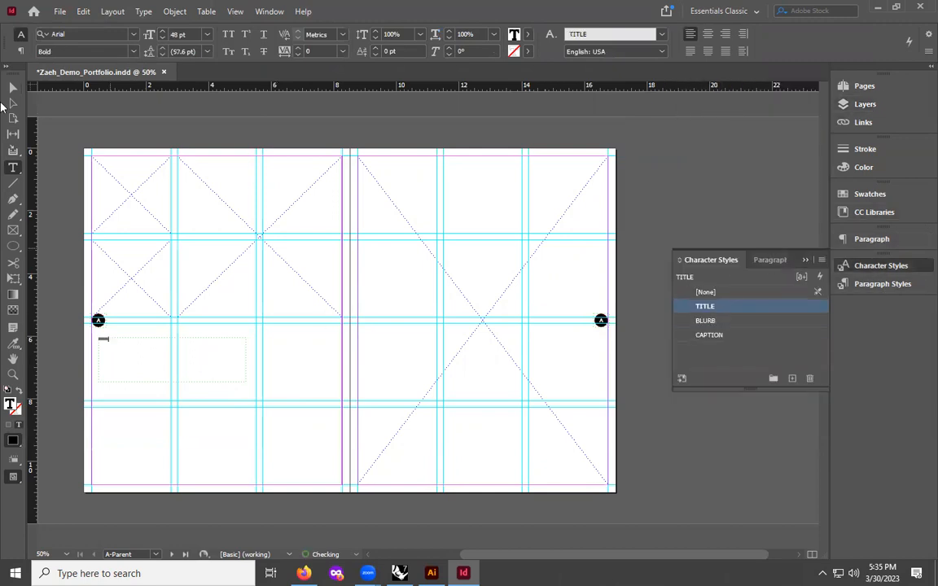
key(Escape)
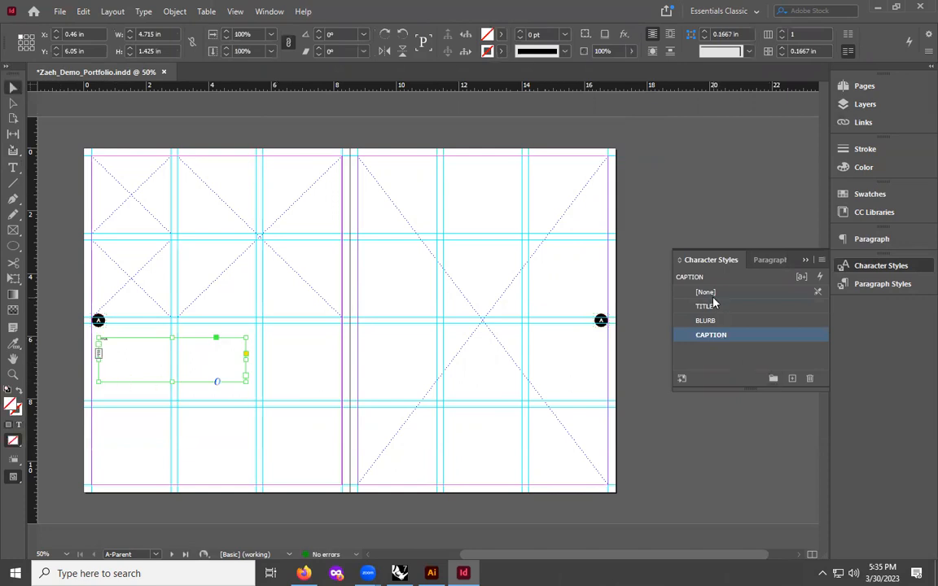
click(705, 306)
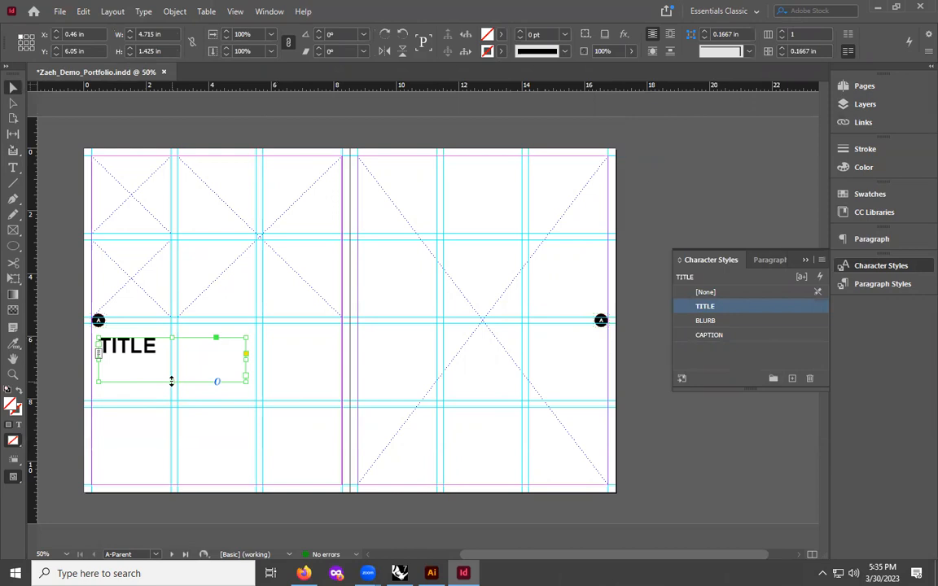
- Try fitting the title frame's height to its text
double_click(171, 381)
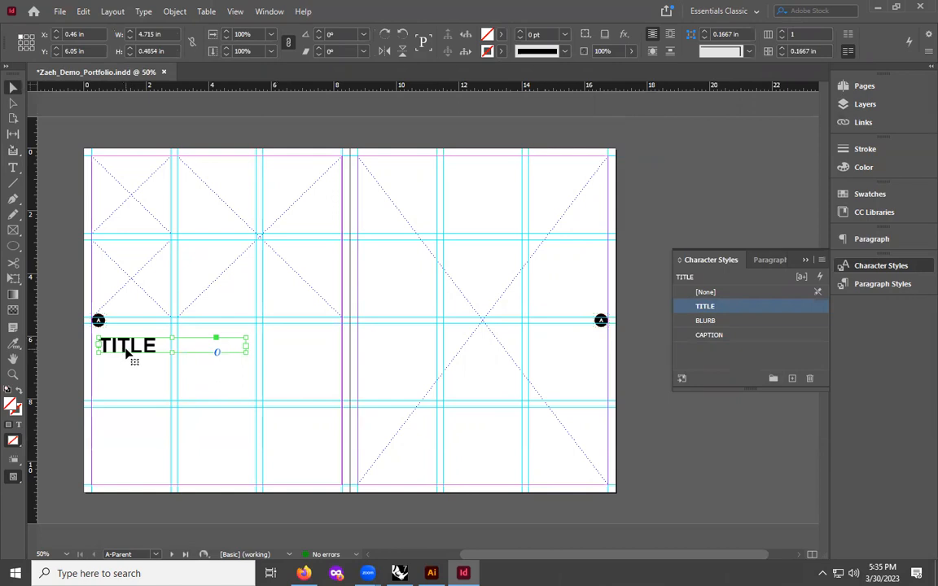
drag(171, 352, 178, 381)
click(285, 354)
click(121, 349)
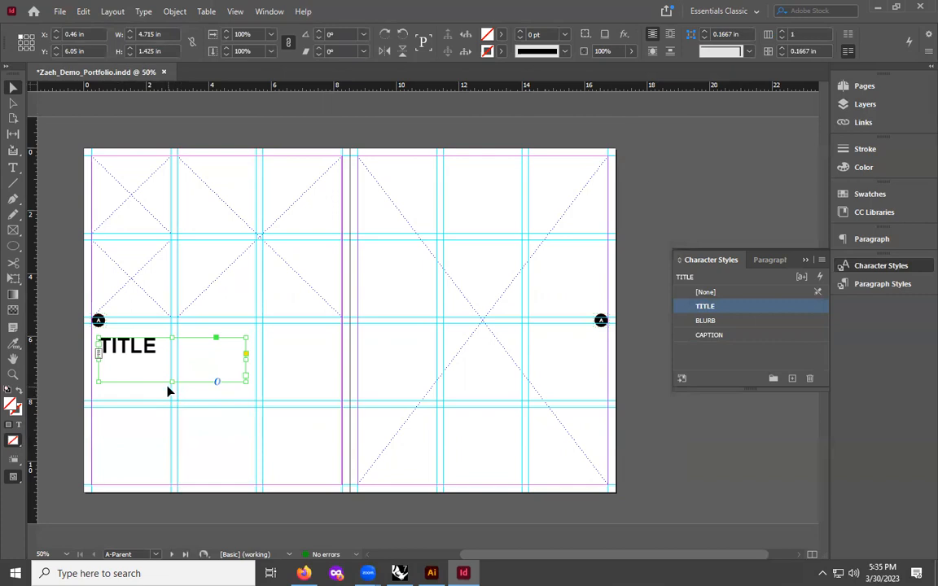
- Fit the title frame's height to its text and move it down to about 0.25 in, 7.59 in
double_click(170, 381)
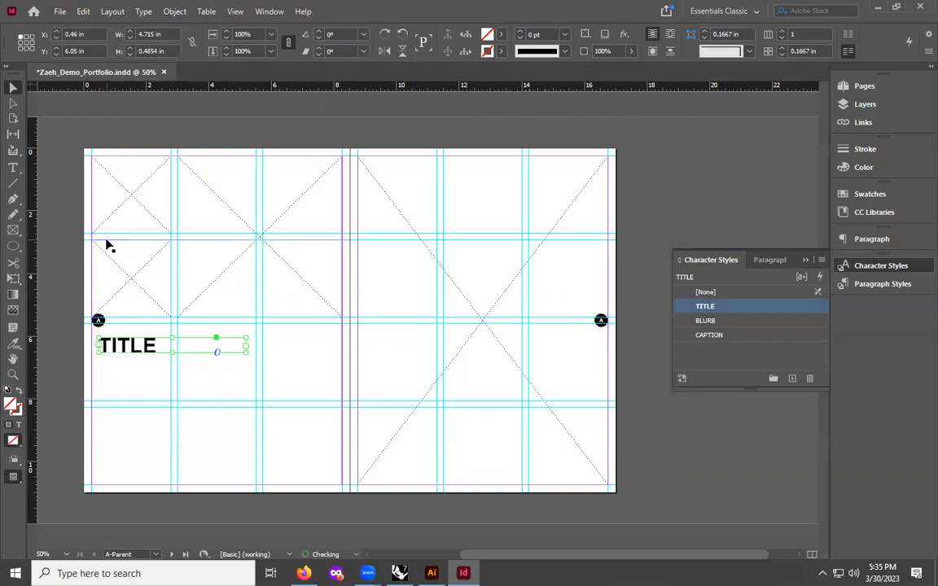
click(220, 373)
drag(124, 343, 118, 391)
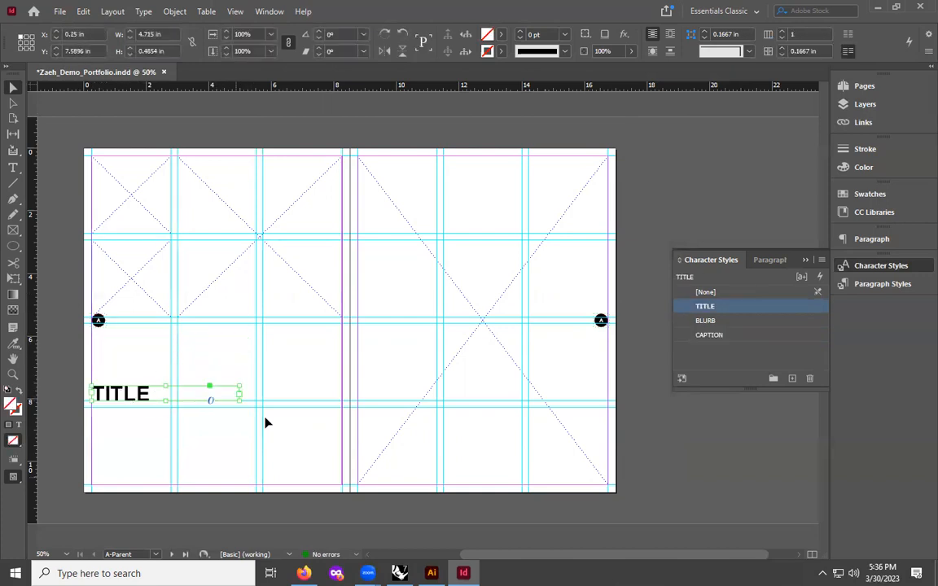
click(129, 353)
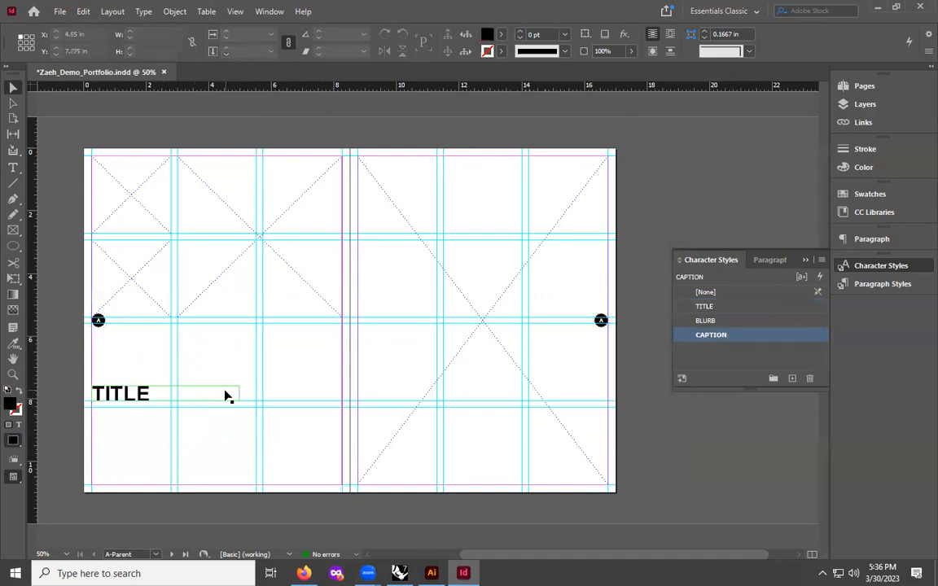
- Widen the title frame to the column guide and nudge it slightly upward
click(241, 395)
drag(240, 387, 256, 387)
drag(175, 388, 176, 378)
click(247, 376)
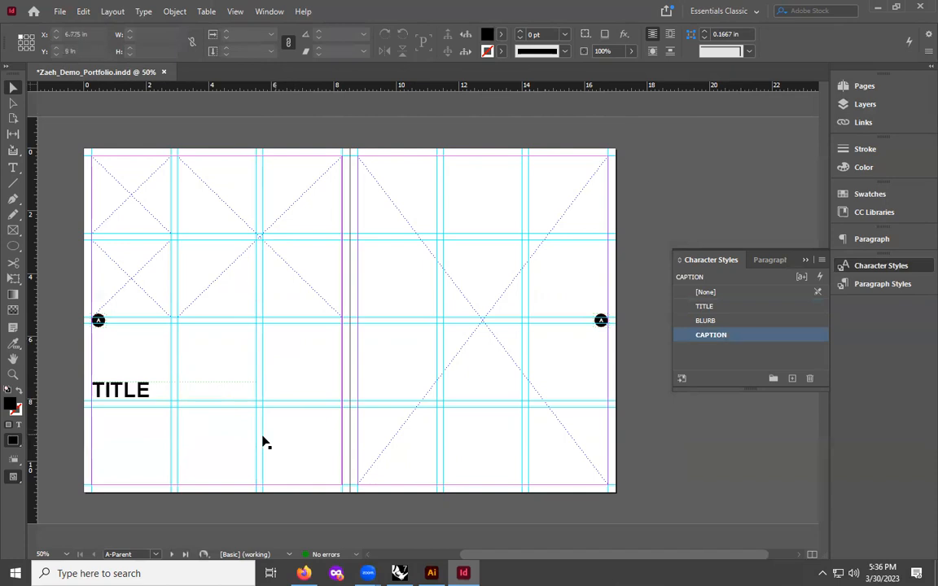
- Draw a text frame below the title down to the bottom margin and type Description
click(13, 165)
drag(94, 409, 253, 482)
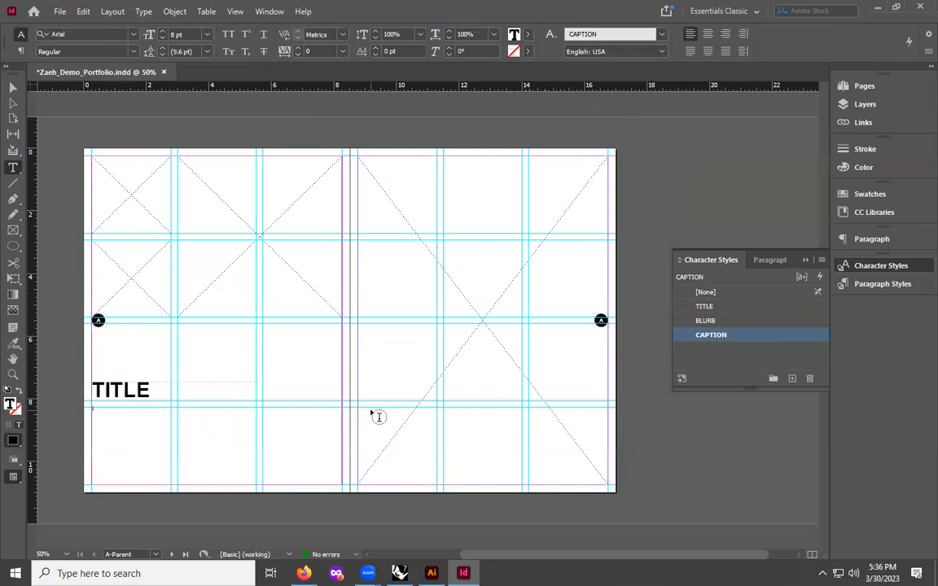
text(C)
click(716, 323)
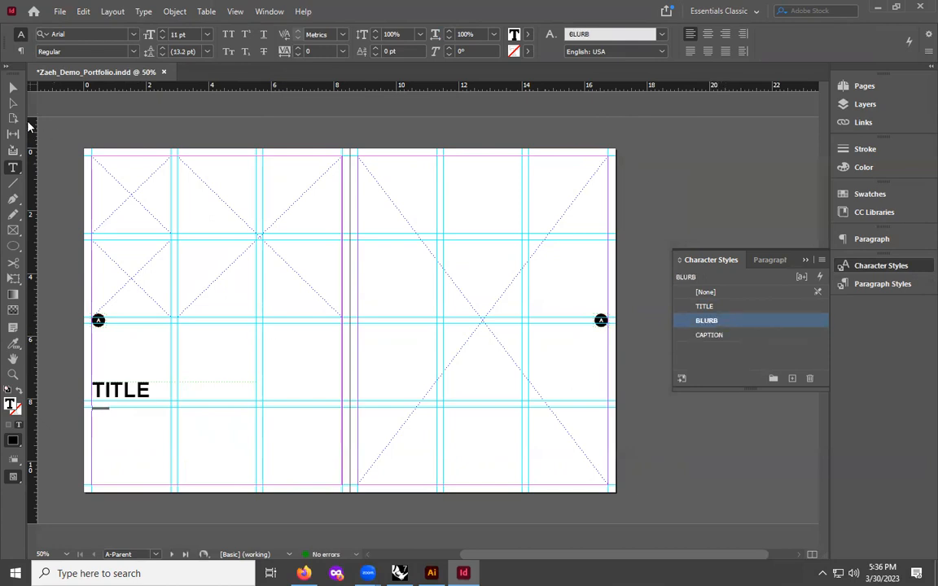
- Apply the BLURB character style to the description text frame
click(14, 87)
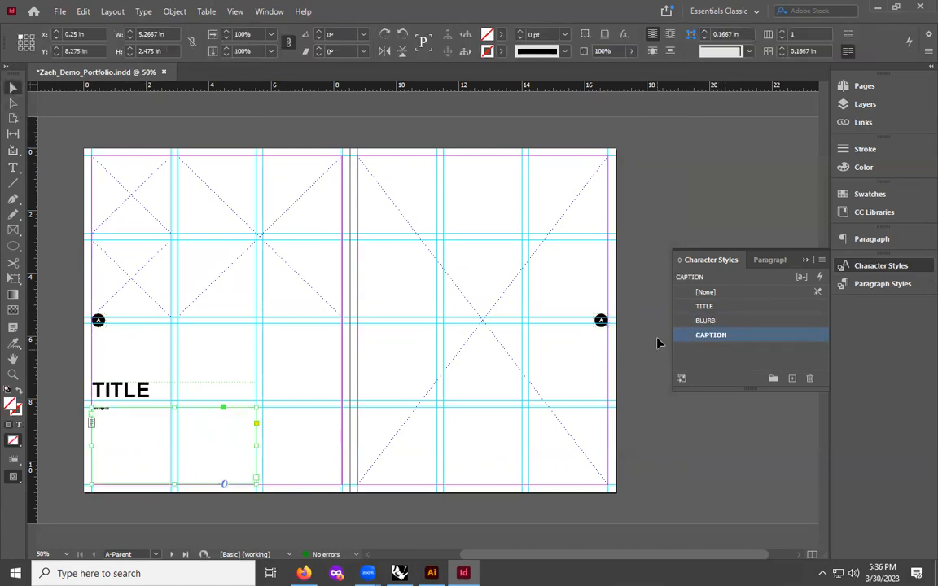
click(706, 321)
click(227, 371)
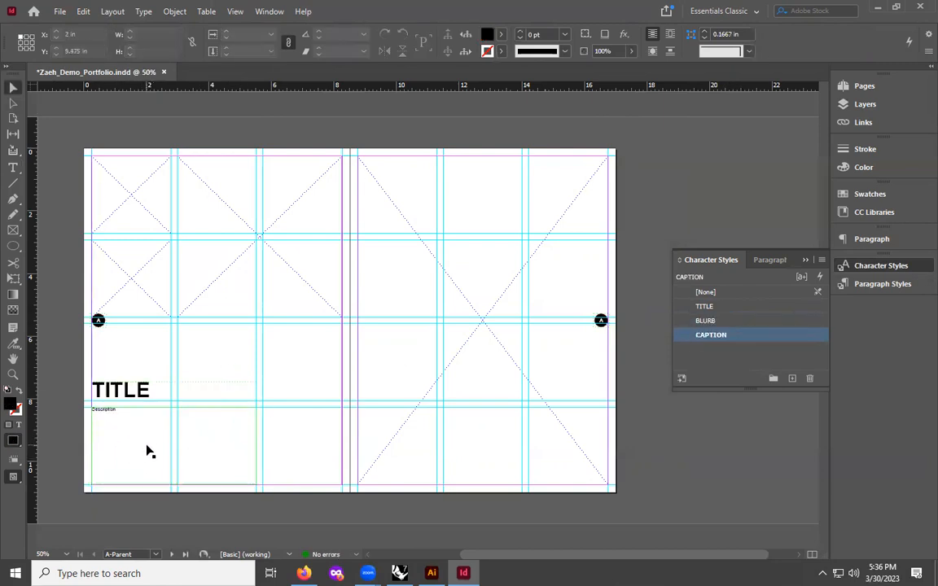
click(149, 451)
click(318, 371)
key(ctrl+equal)
key(ctrl+equal)
drag(569, 557, 488, 560)
scroll(305, 214, up, 3)
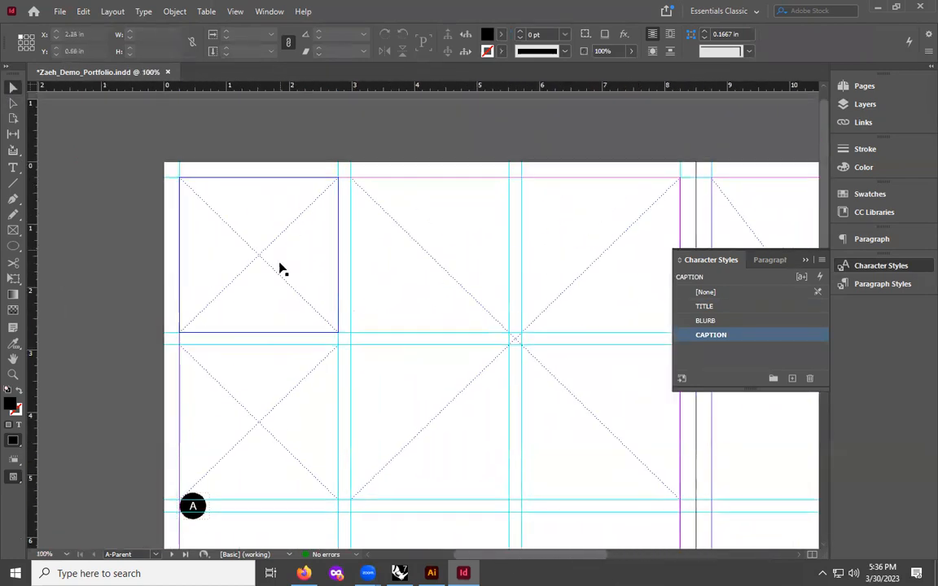
scroll(259, 439, down, 1)
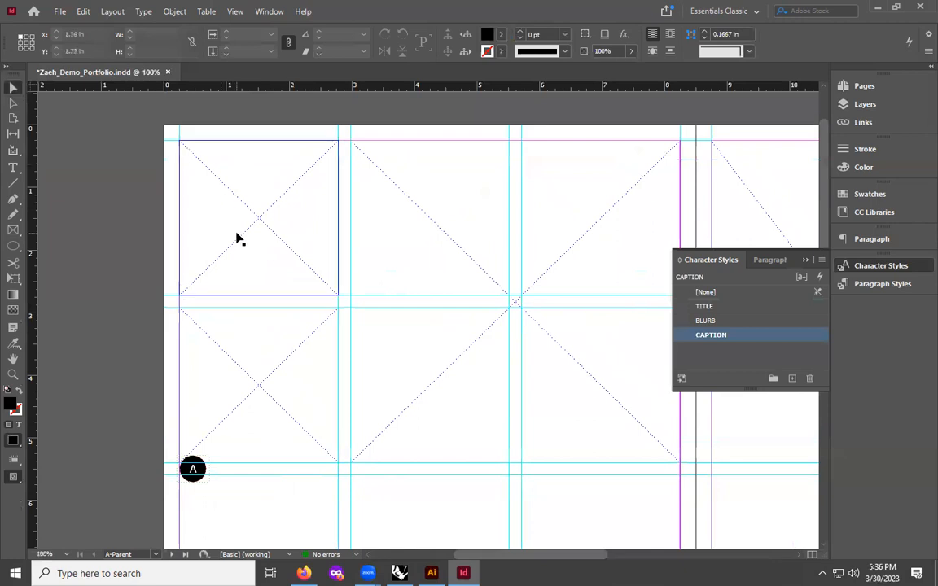
- Draw a small text frame near the upper row guide in the left column and type Caption
click(13, 170)
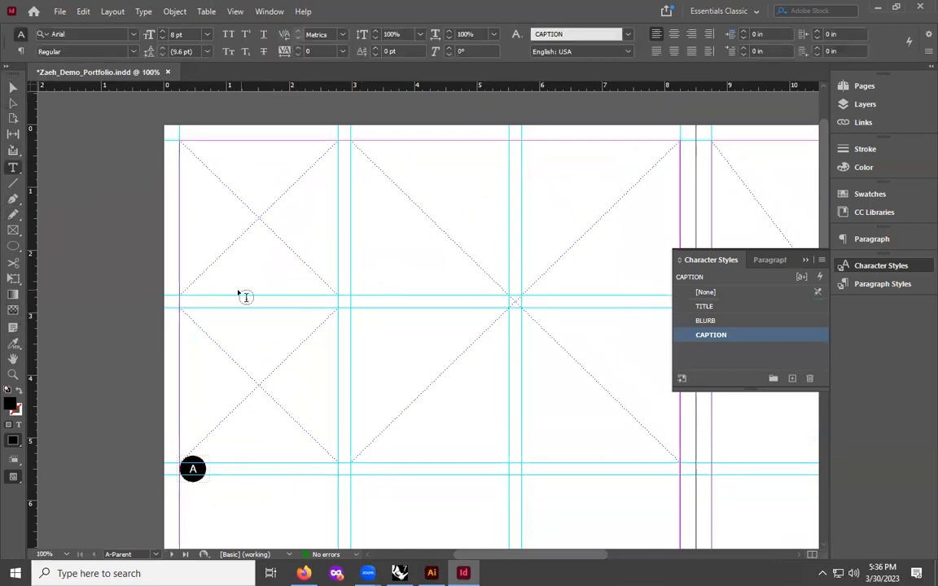
drag(222, 286, 312, 308)
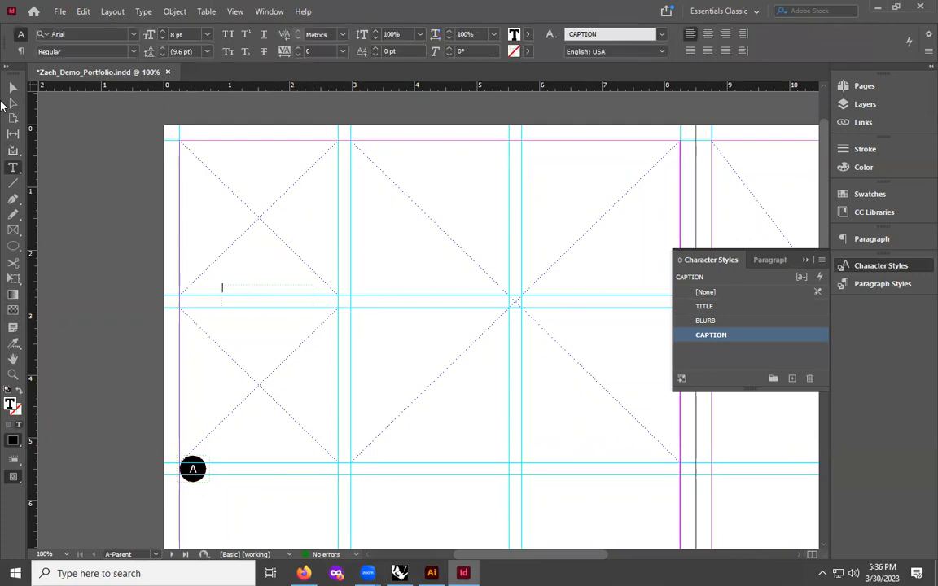
click(13, 88)
drag(269, 287, 267, 296)
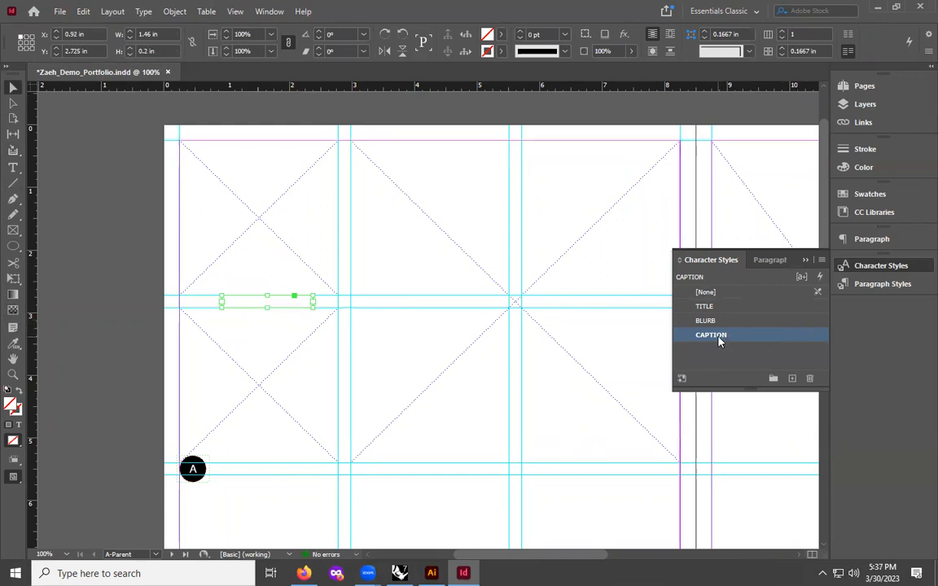
double_click(263, 307)
text(Caption)
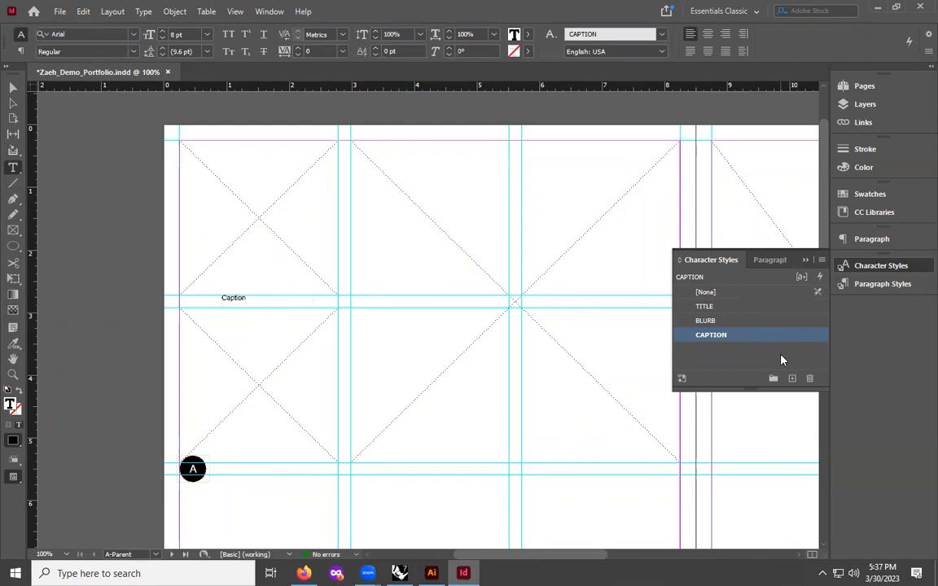
- Widen the caption frame to span from the left margin to the column guide
click(13, 87)
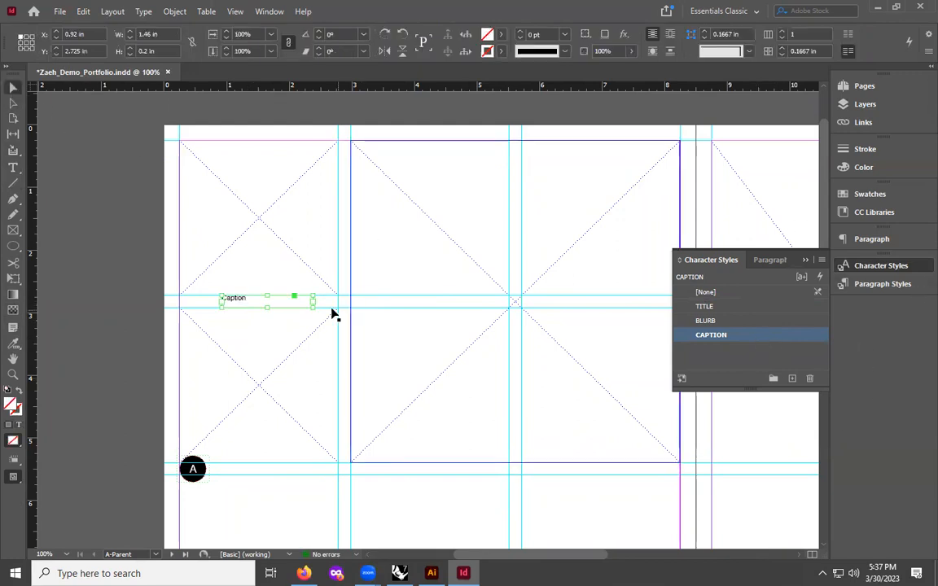
drag(312, 299, 337, 295)
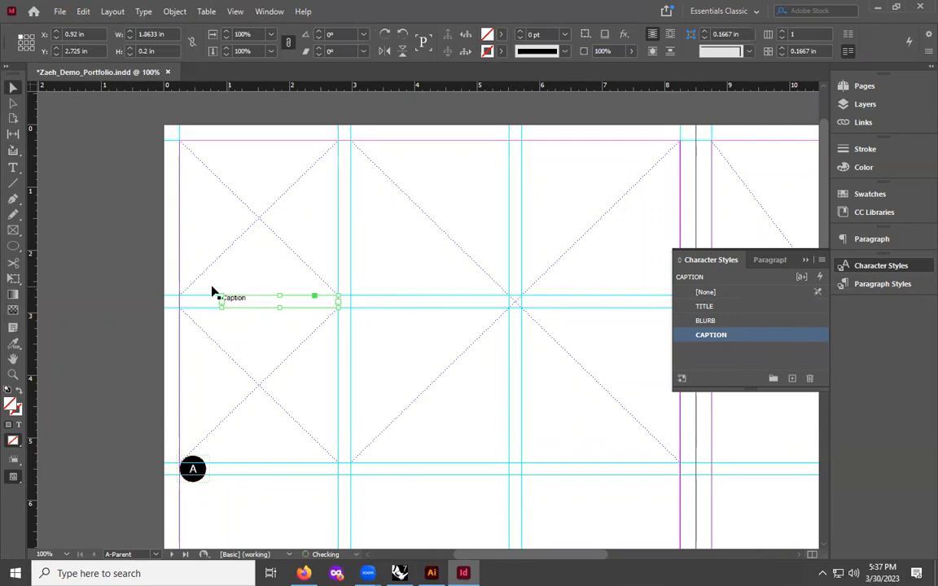
drag(221, 294, 177, 292)
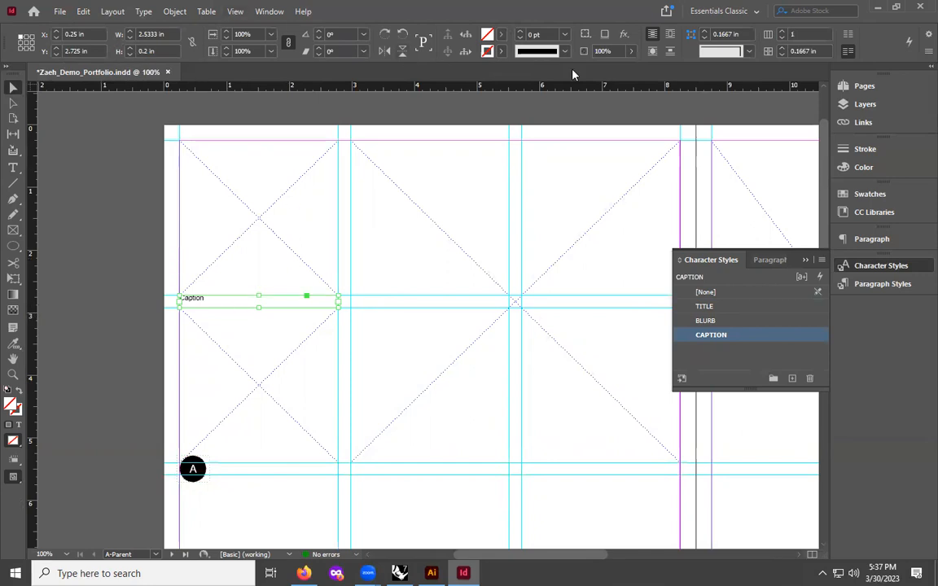
- Right-align the caption text and set its frame's vertical justification to Center
double_click(210, 298)
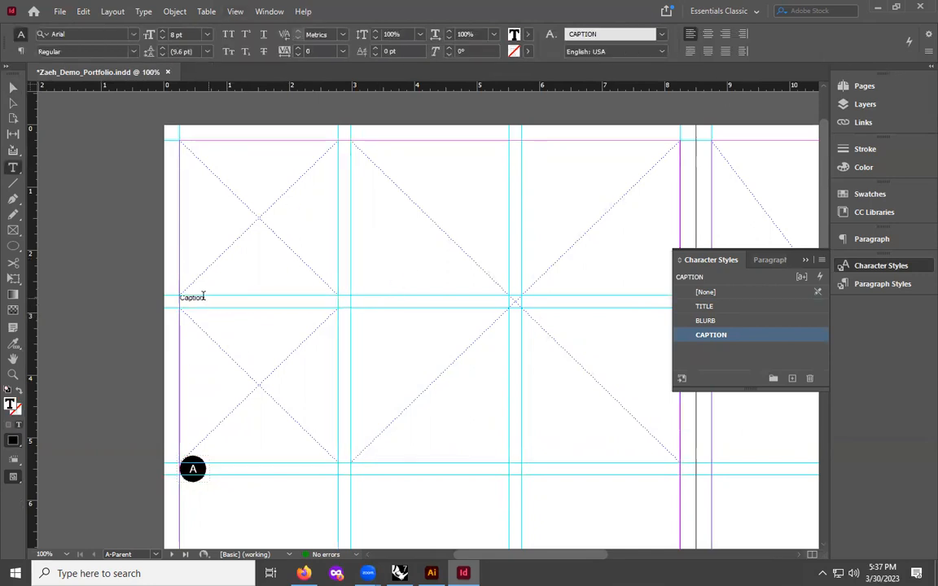
click(725, 33)
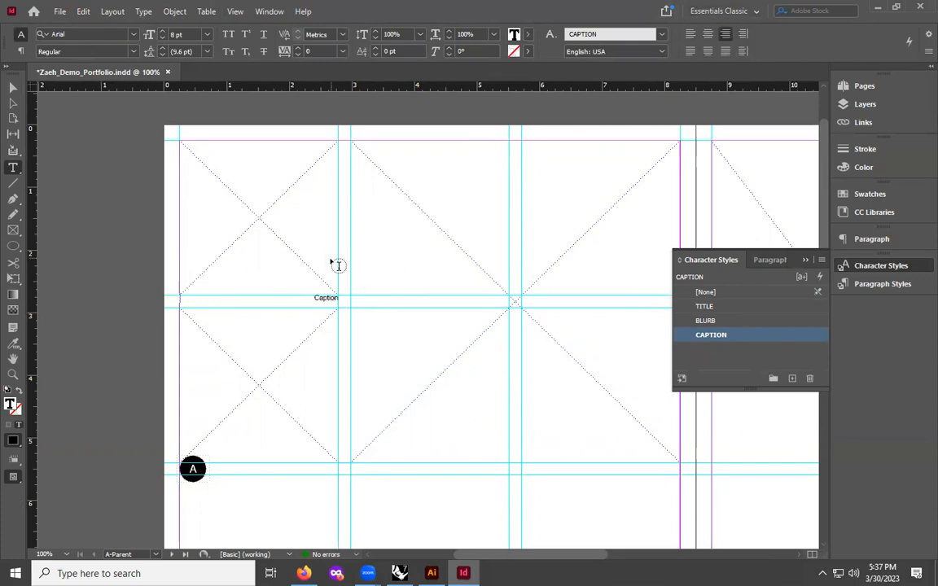
click(13, 87)
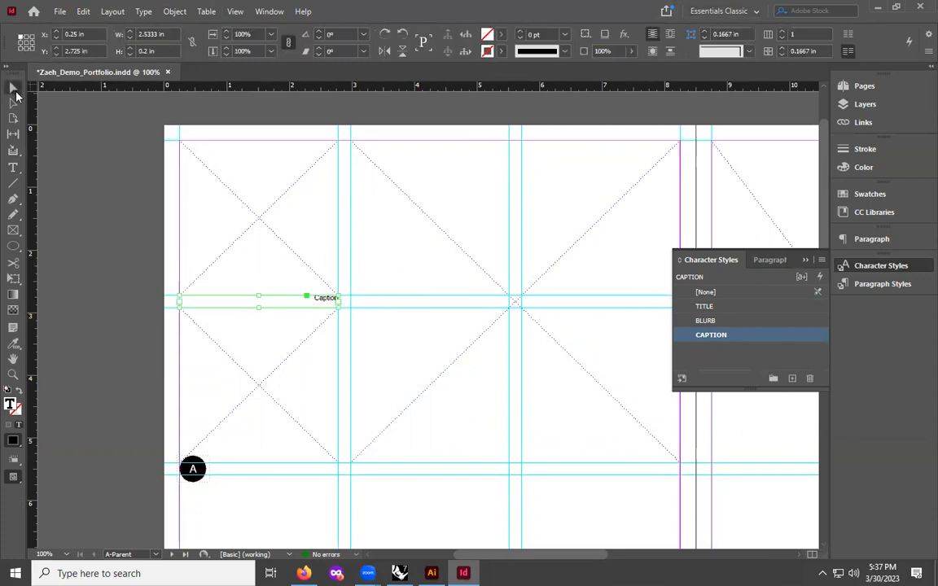
right_click(290, 308)
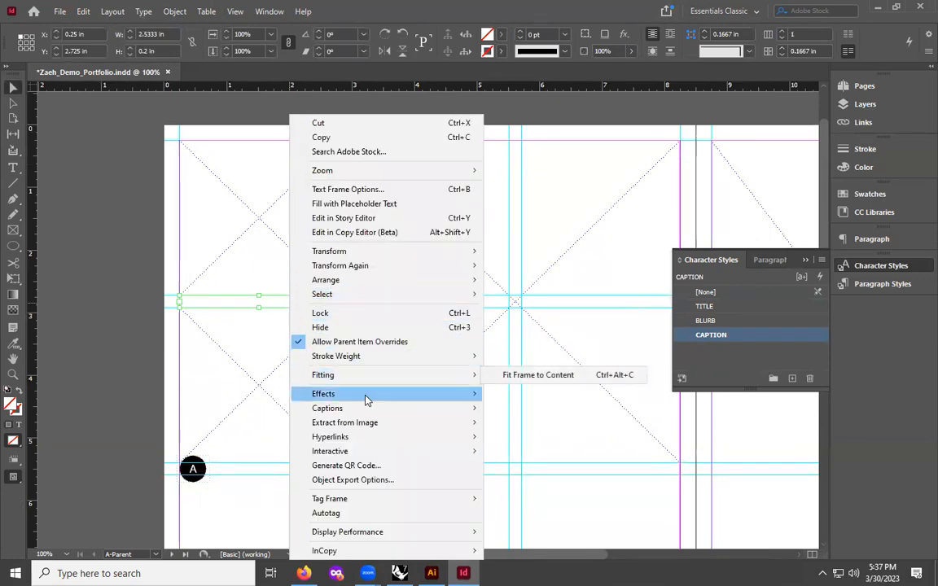
click(355, 191)
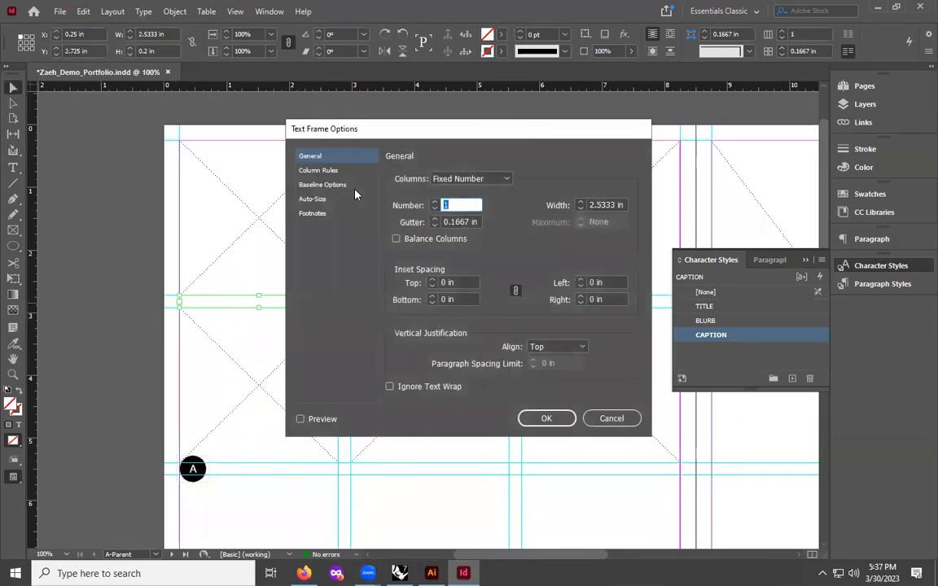
click(547, 347)
click(559, 372)
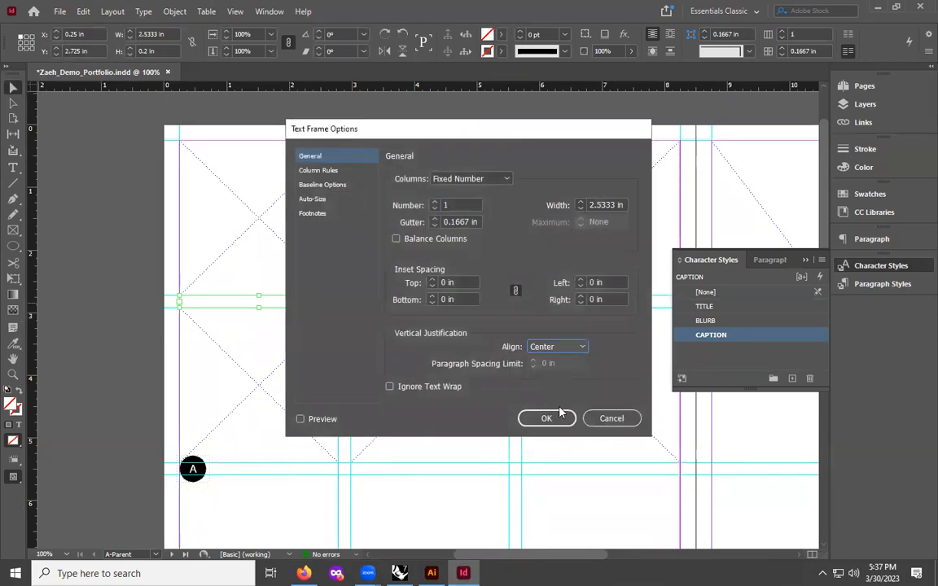
click(547, 419)
- Review the caption frame's text frame options
click(58, 238)
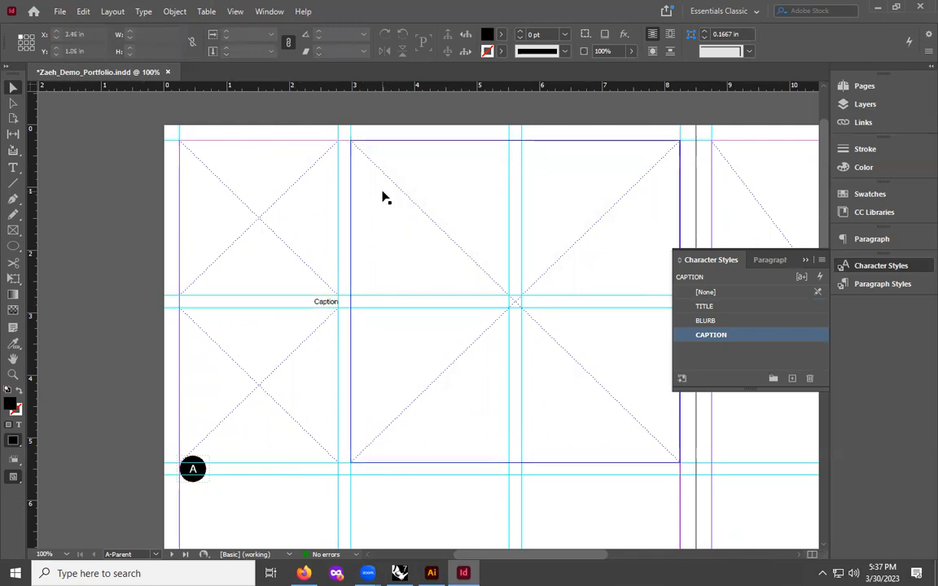
click(321, 303)
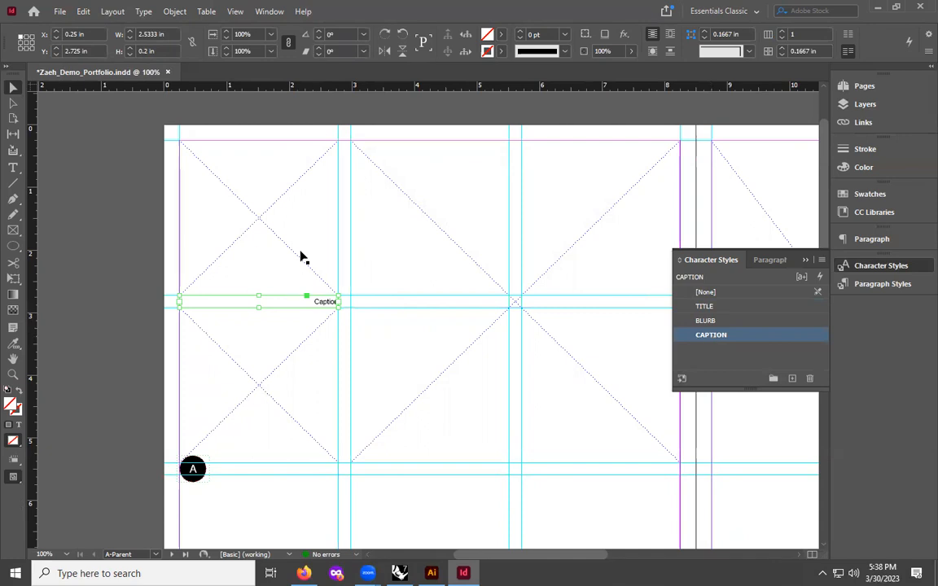
right_click(268, 303)
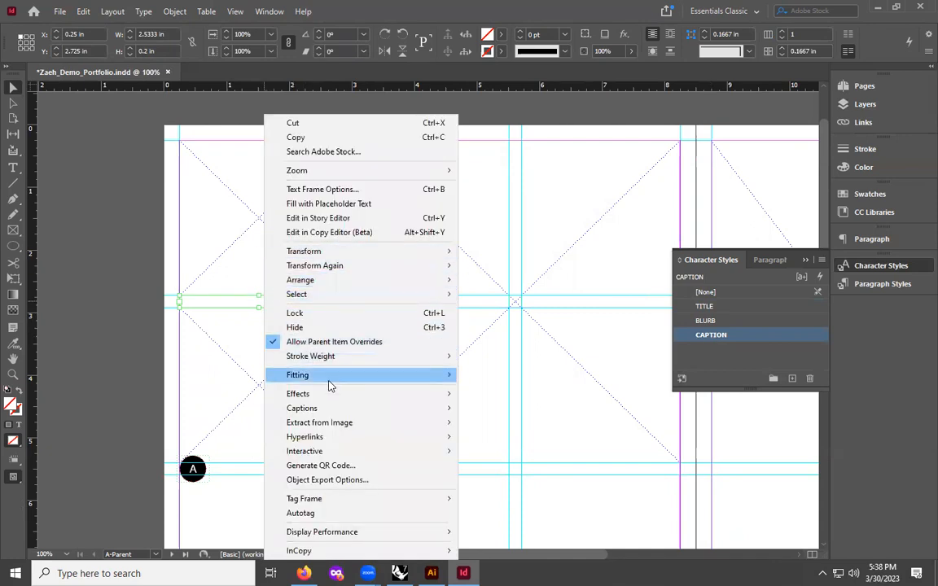
mouse_move(327, 253)
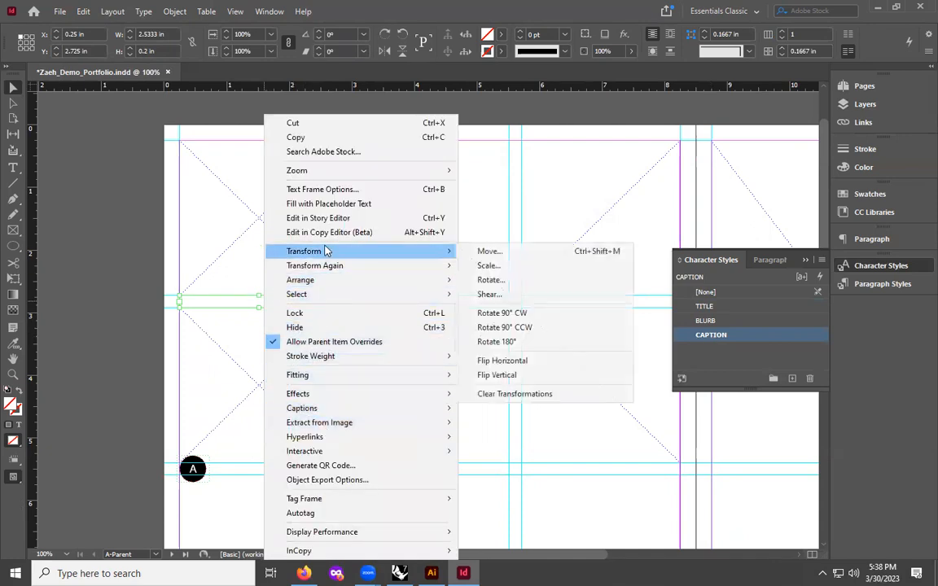
click(333, 189)
click(545, 417)
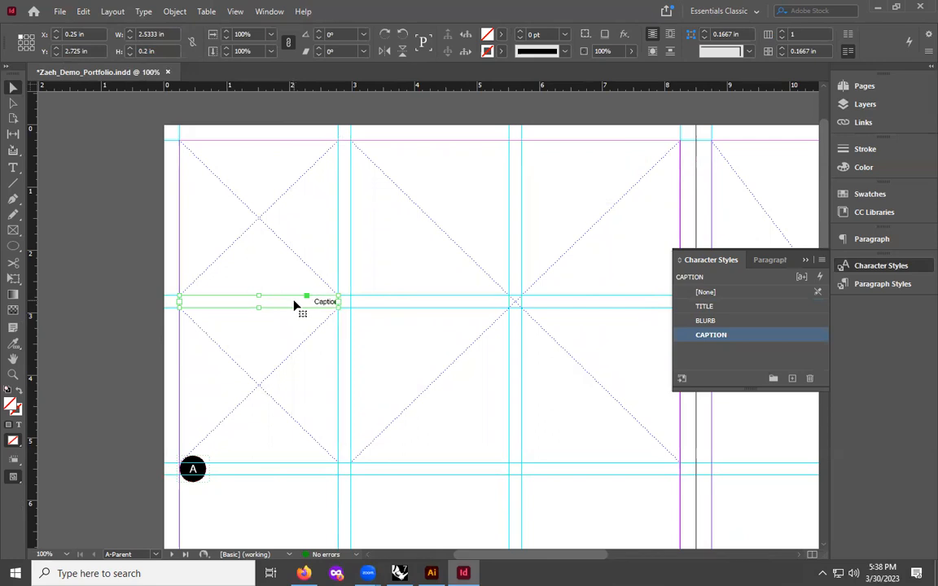
- Duplicate the caption frame beneath the large image placeholder, at about 5.72 in, 5.4 in
drag(294, 305, 633, 470)
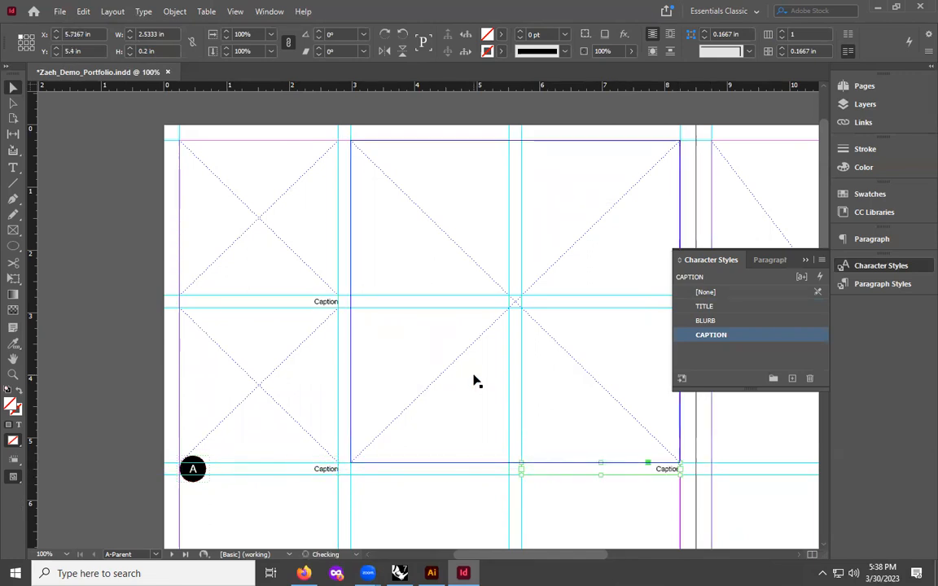
key(ctrl+minus)
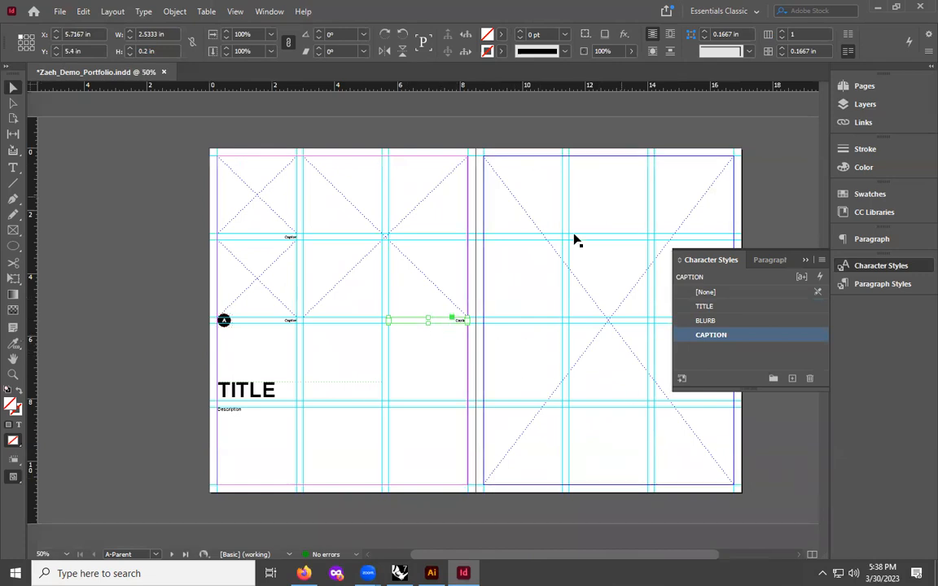
click(483, 132)
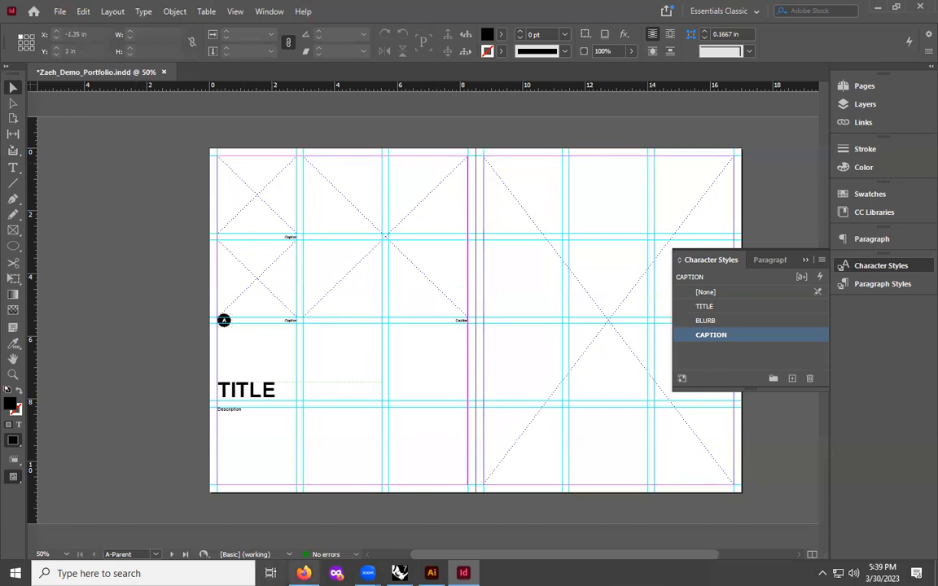
- Switch to Firefox and open a new browser tab
mouse_move(303, 573)
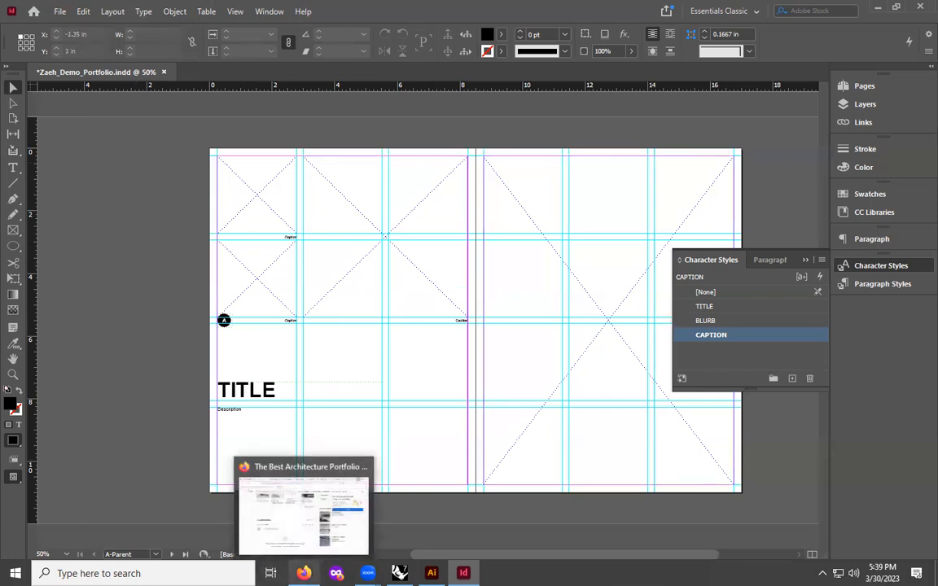
click(304, 573)
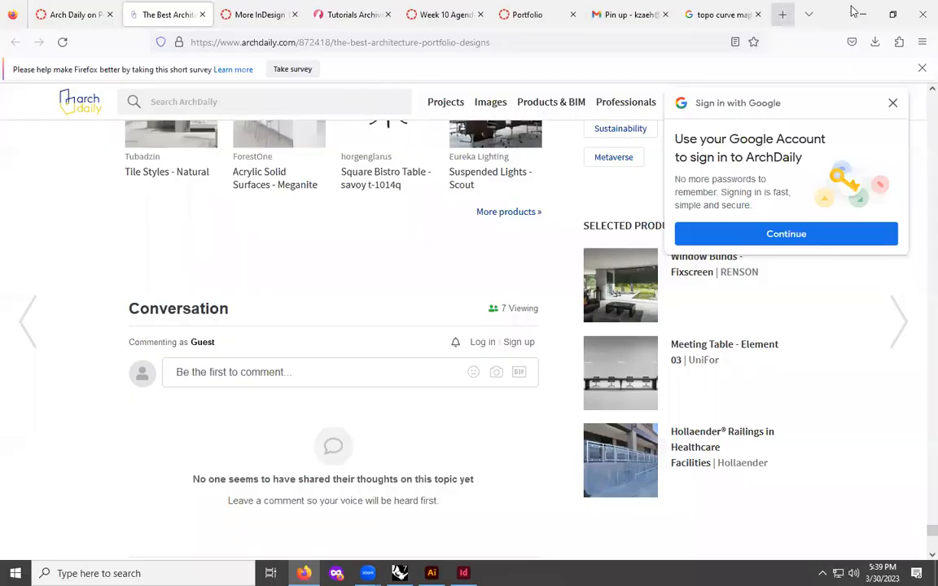
click(782, 13)
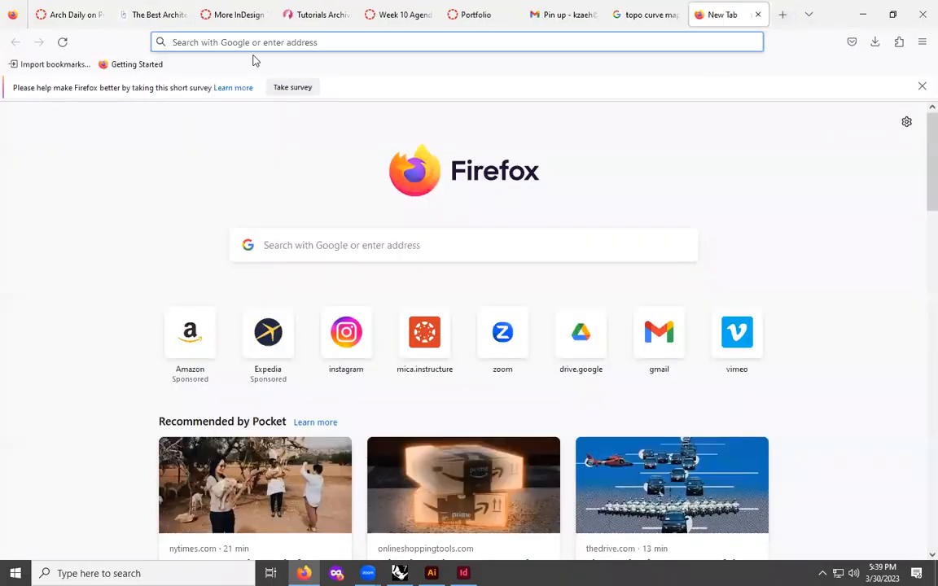
text(very)
key(BackSpace)
key(BackSpace)
key(BackSpace)
key(BackSpace)
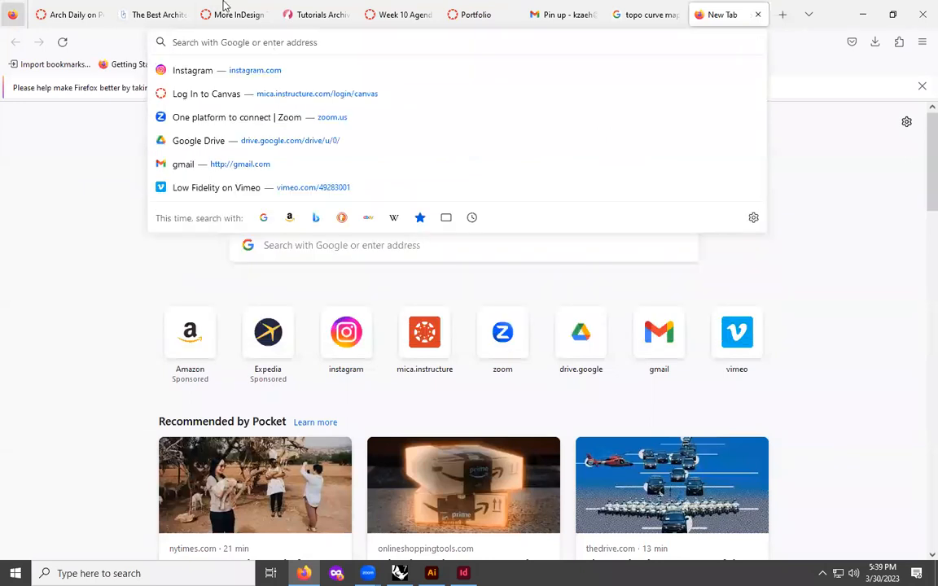
drag(44, 406, 2, 381)
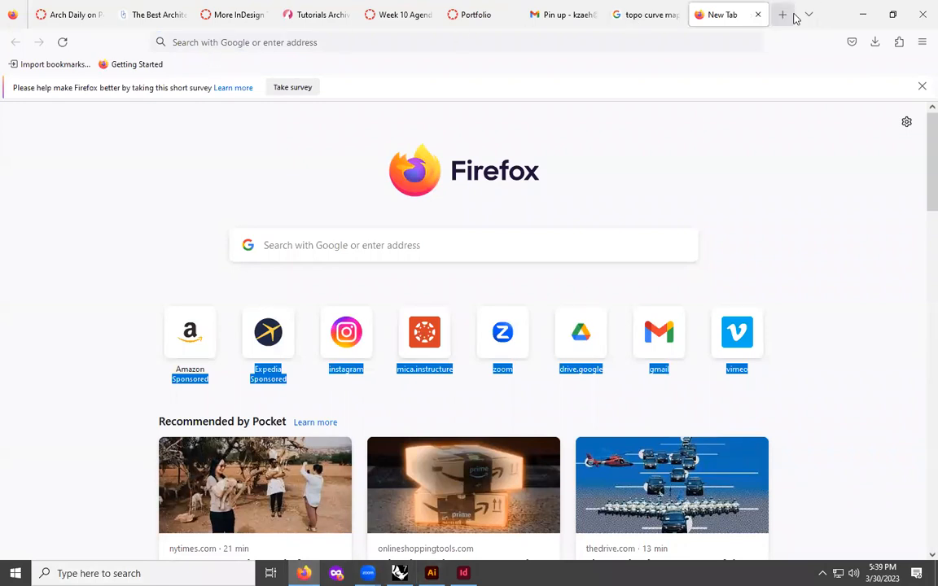
click(347, 43)
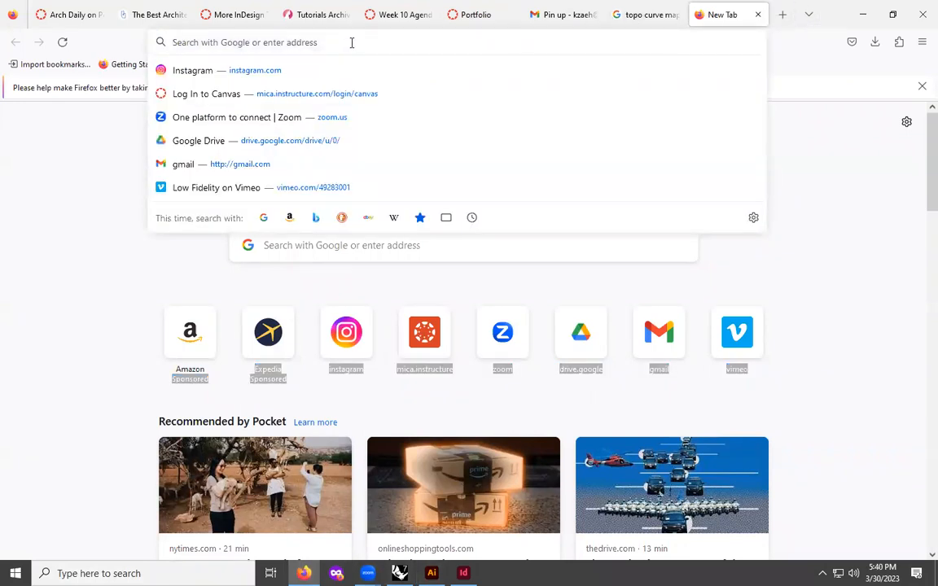
text(char)
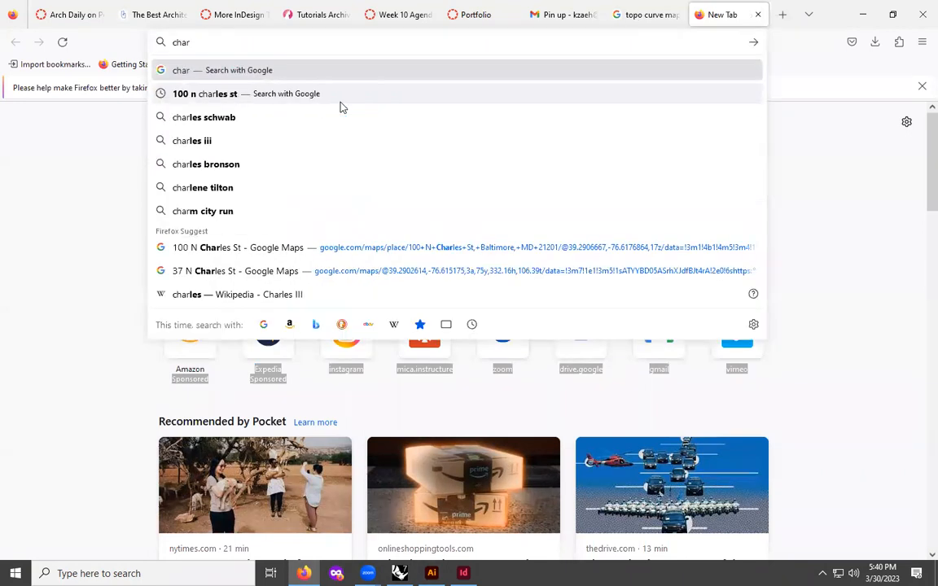
key(BackSpace)
key(BackSpace)
key(BackSpace)
key(BackSpace)
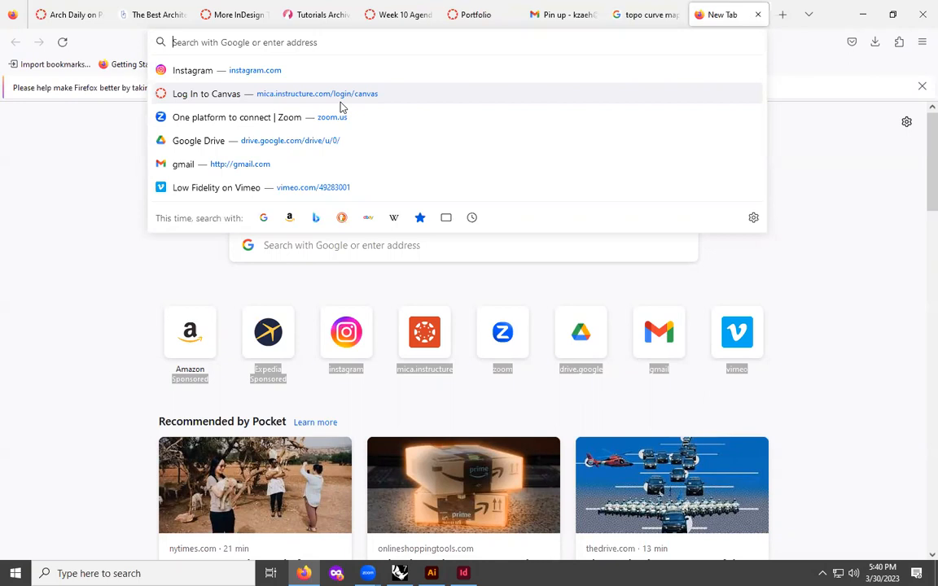
- Search Google for diagram
text(diagram)
key(BackSpace)
key(BackSpace)
key(BackSpace)
key(BackSpace)
key(BackSpace)
key(BackSpace)
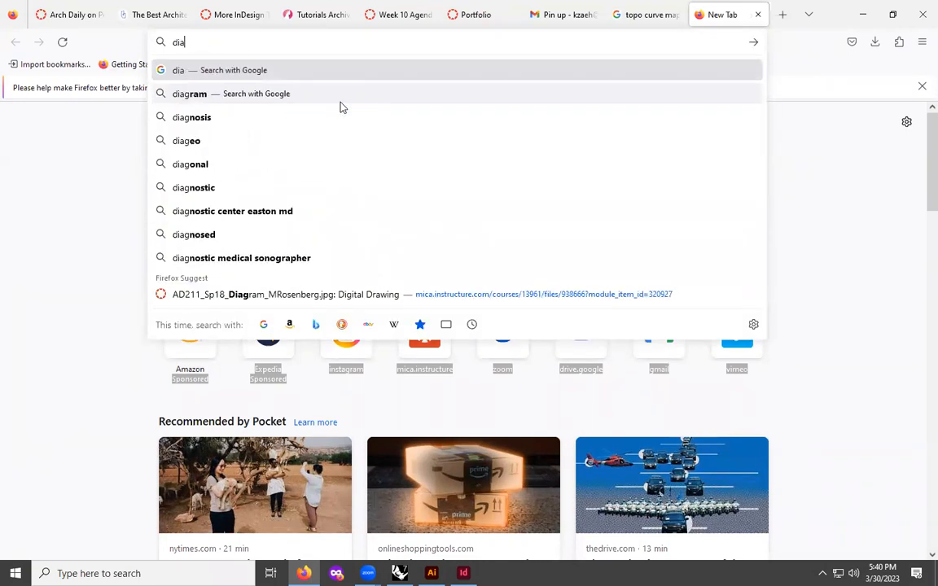
text(diagram)
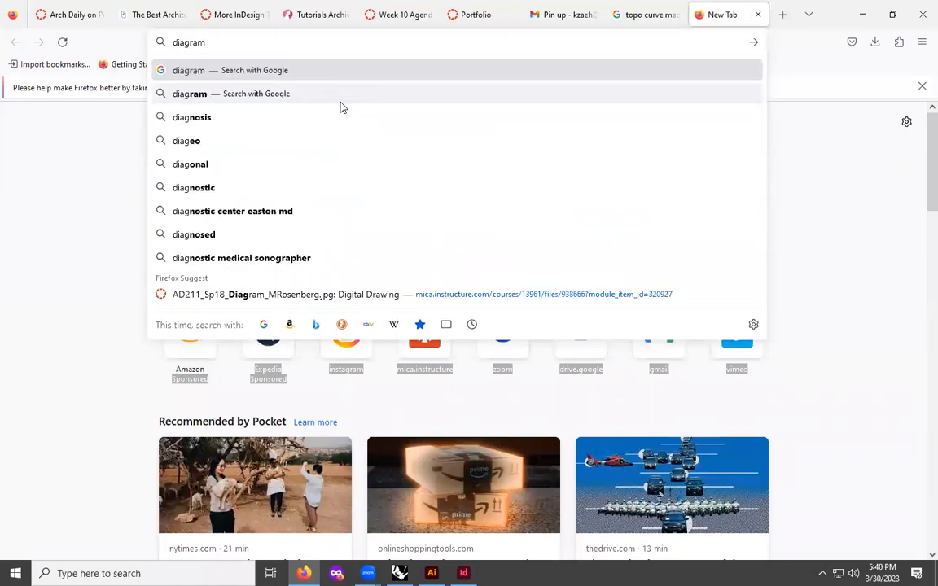
key(Return)
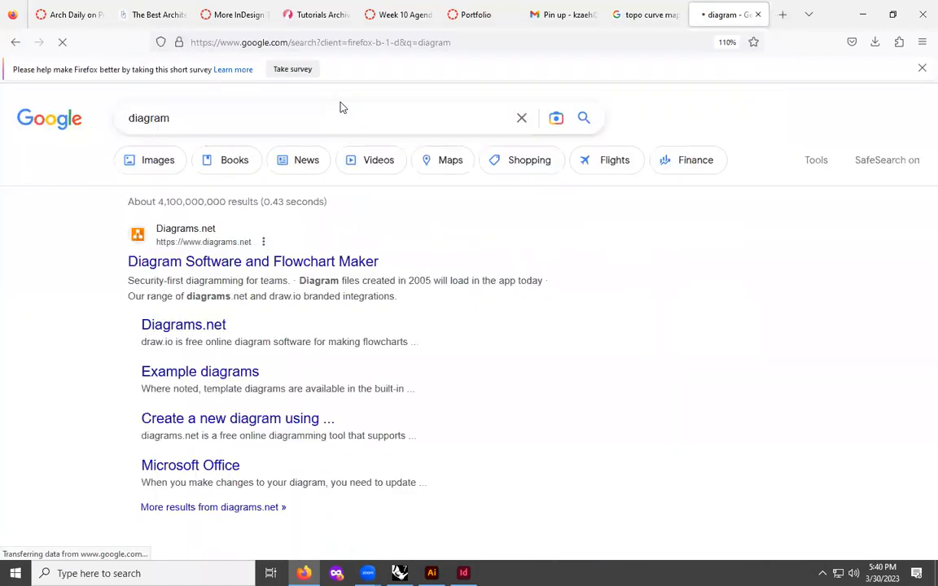
- Refine the search to diagram tufte and browse the image results
click(179, 122)
text(tufte)
key(Return)
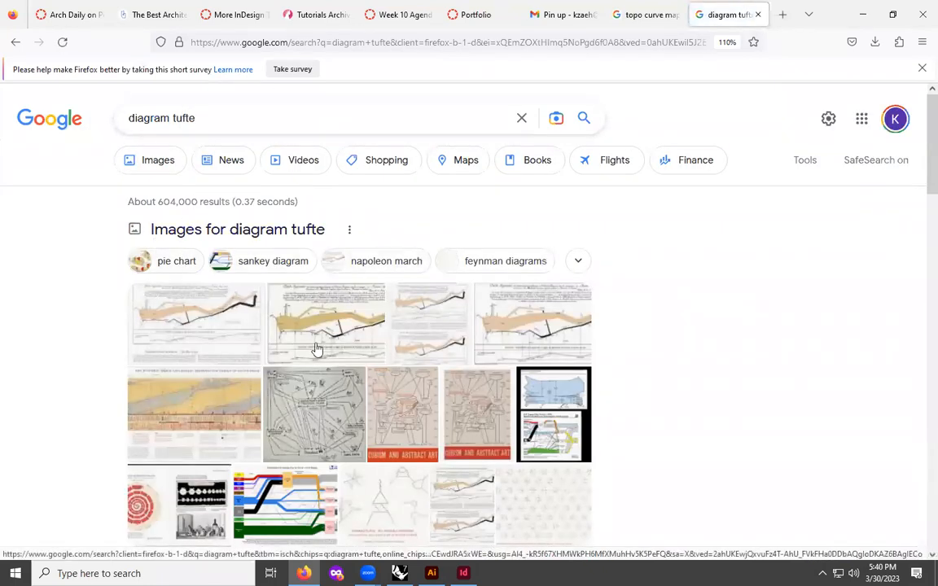
click(177, 164)
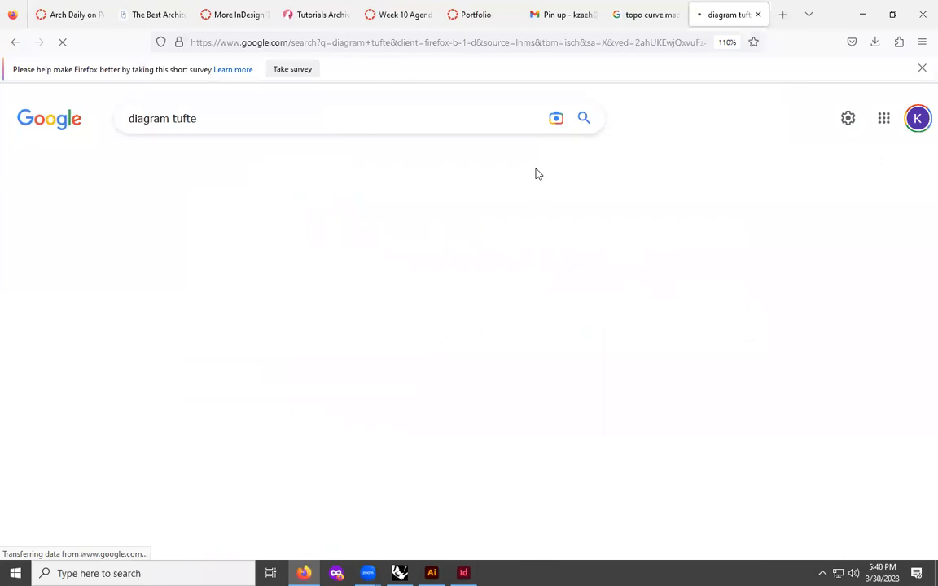
scroll(607, 277, down, 1)
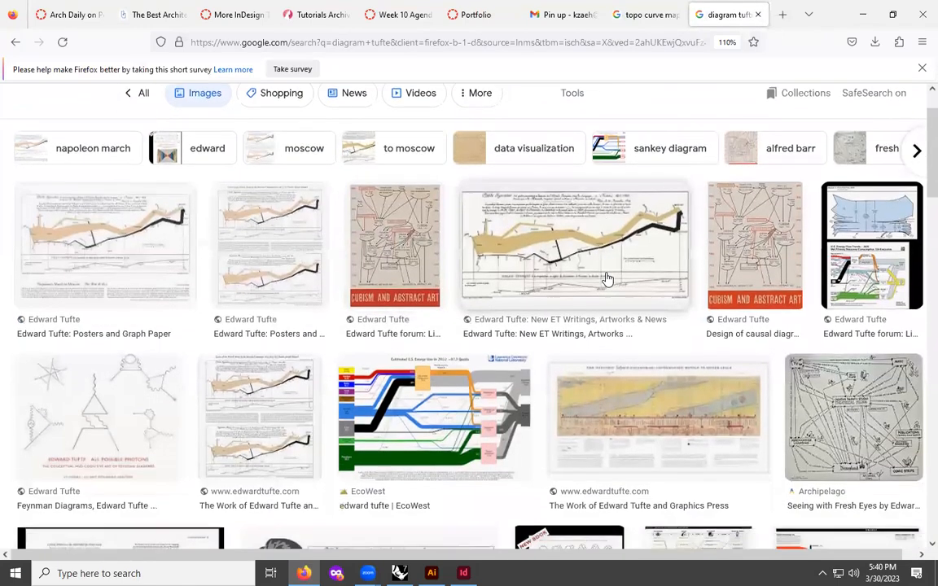
- Browse the diagram tufte image results and open a chart preview to look through its related images
scroll(607, 279, down, 3)
scroll(91, 267, down, 1)
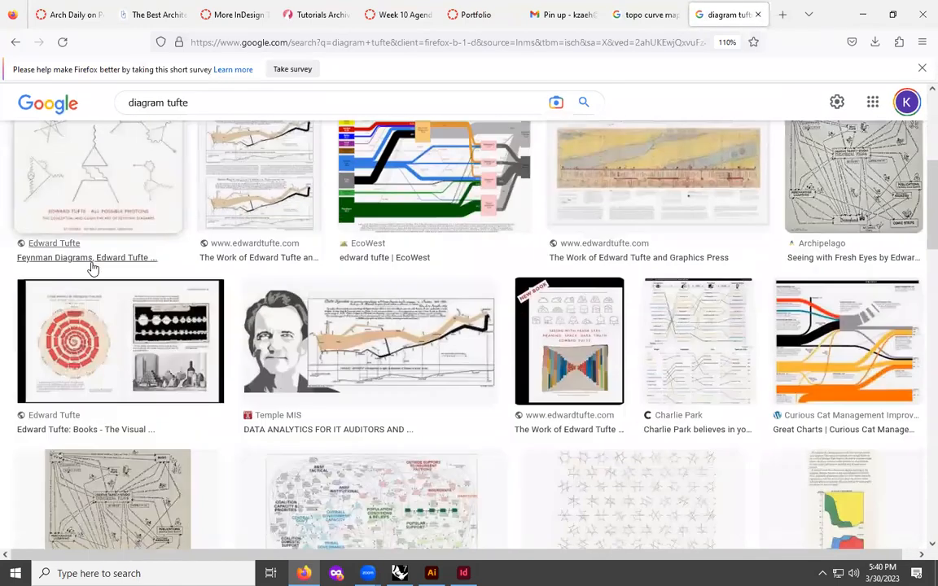
scroll(91, 267, down, 2)
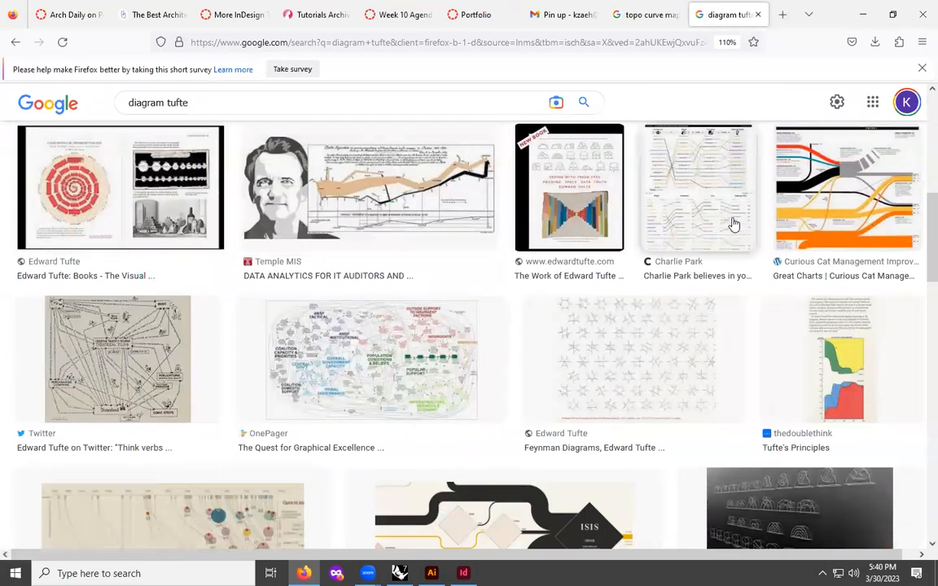
scroll(672, 274, down, 1)
scroll(870, 263, up, 2)
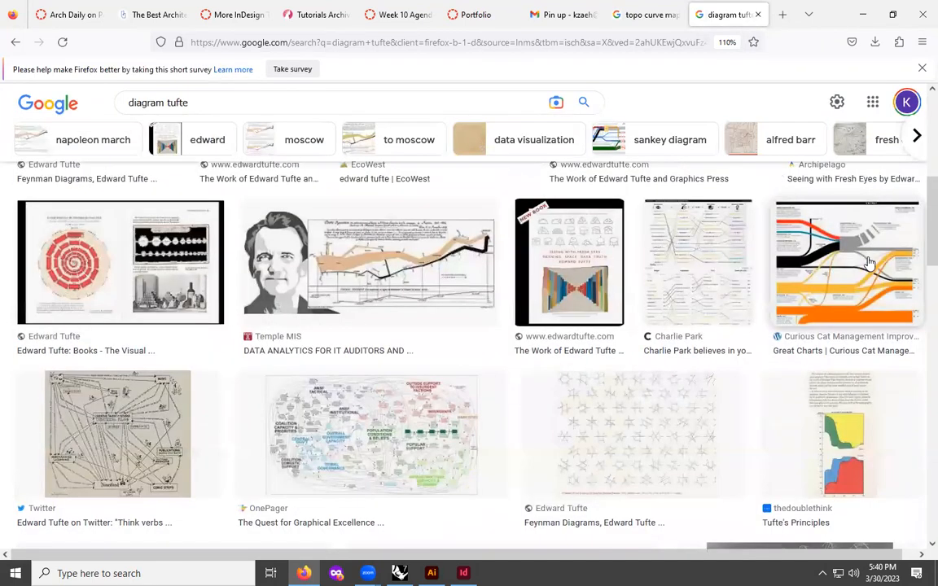
click(870, 263)
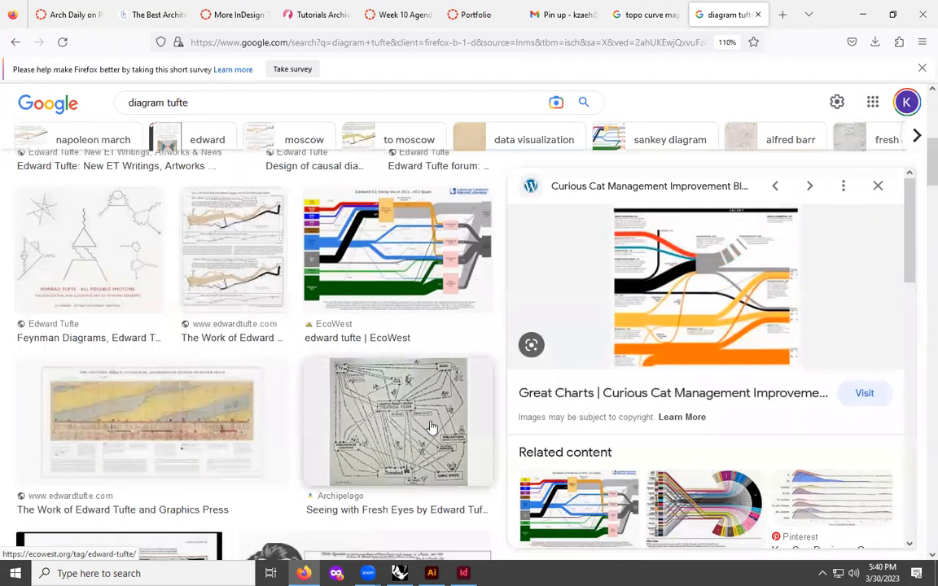
scroll(431, 427, down, 1)
scroll(651, 362, down, 1)
scroll(718, 286, down, 2)
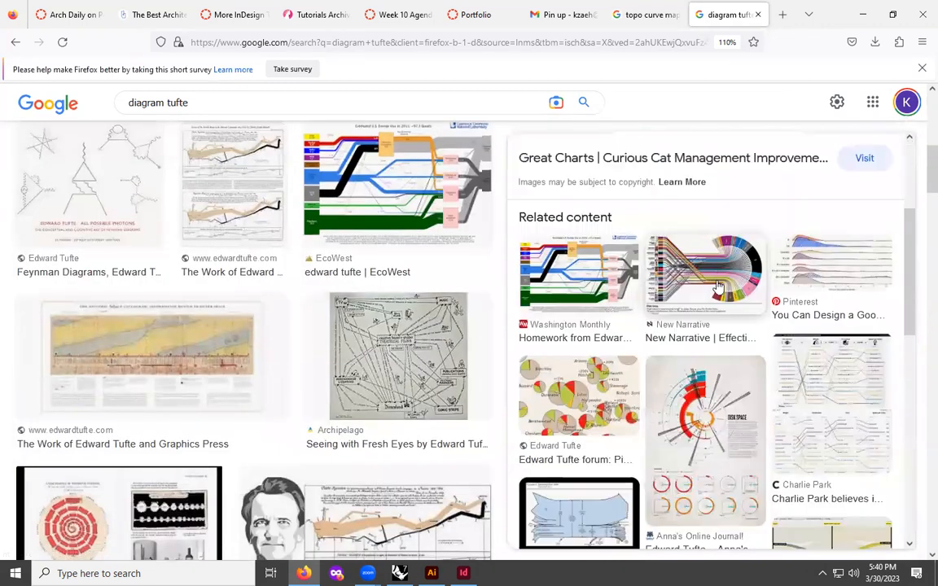
- Save the New Narrative circular data-visualisation image to the Downloads folder
click(718, 286)
right_click(667, 269)
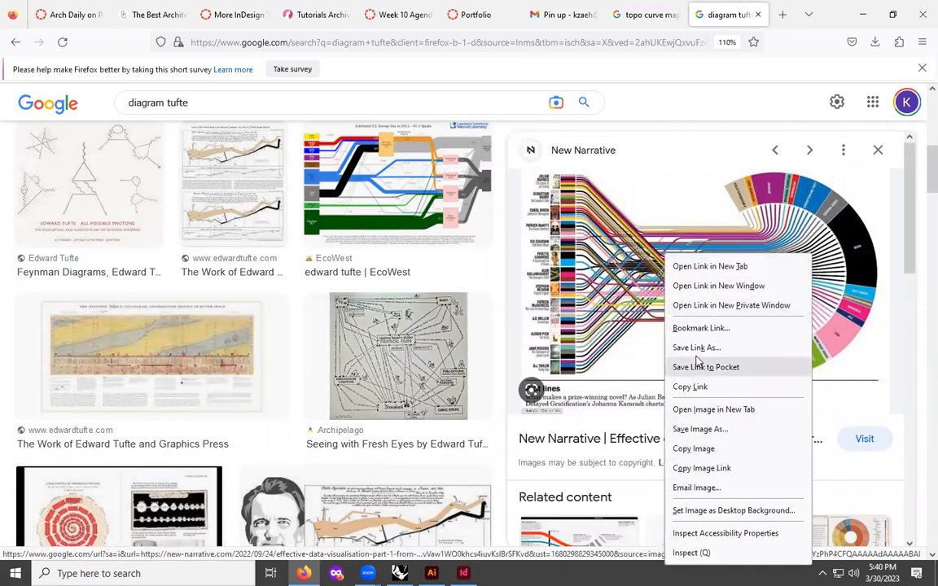
click(694, 429)
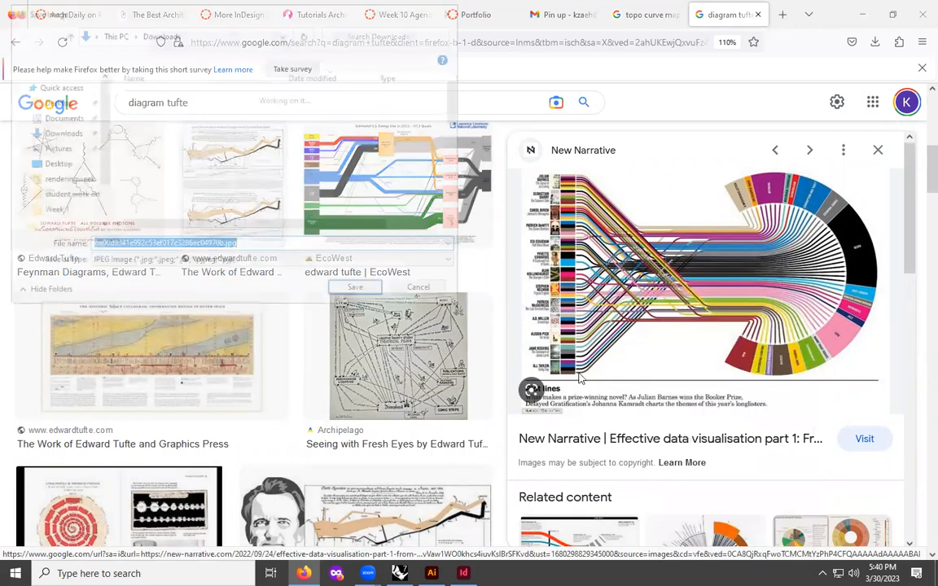
click(356, 291)
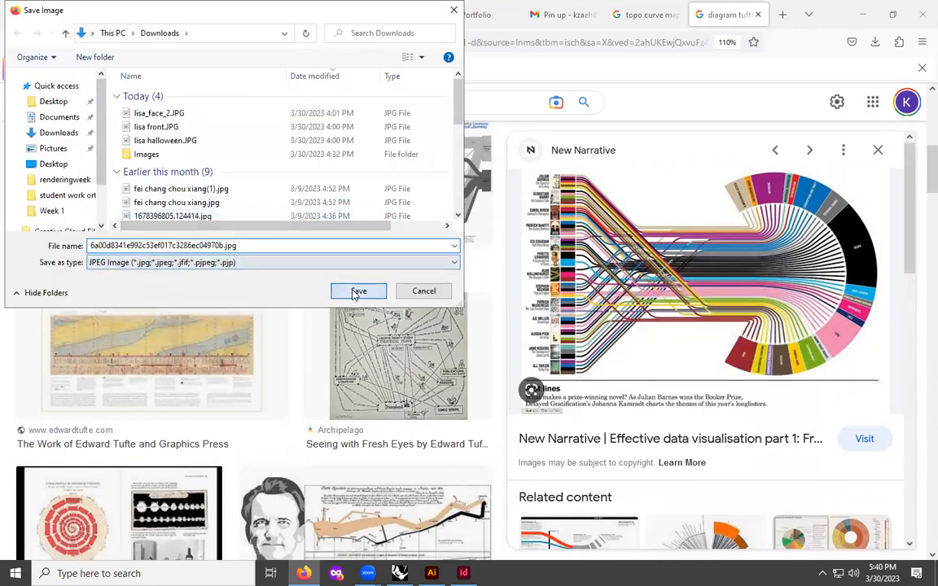
- Minimize the browser and open the Downloads folder in File Explorer with extra large icons
click(860, 13)
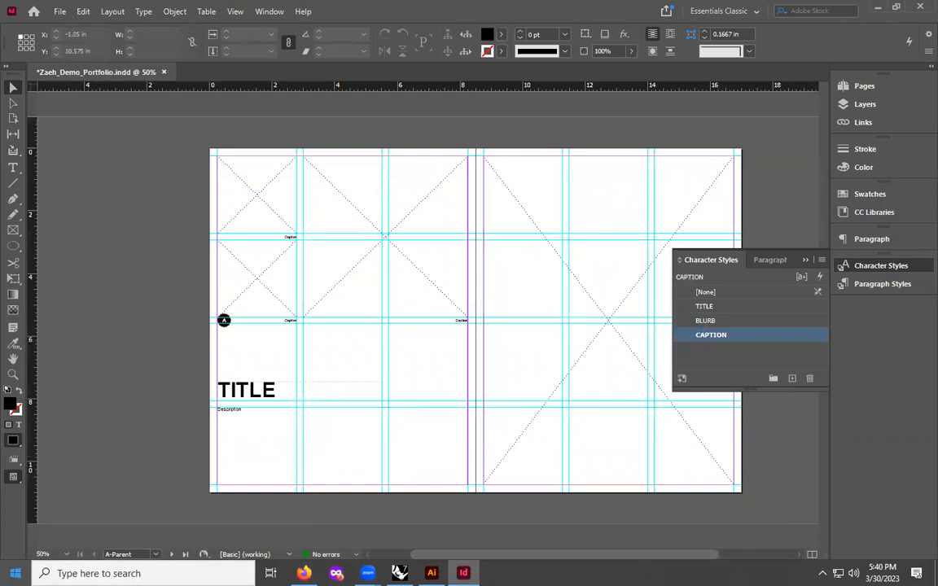
key(super)
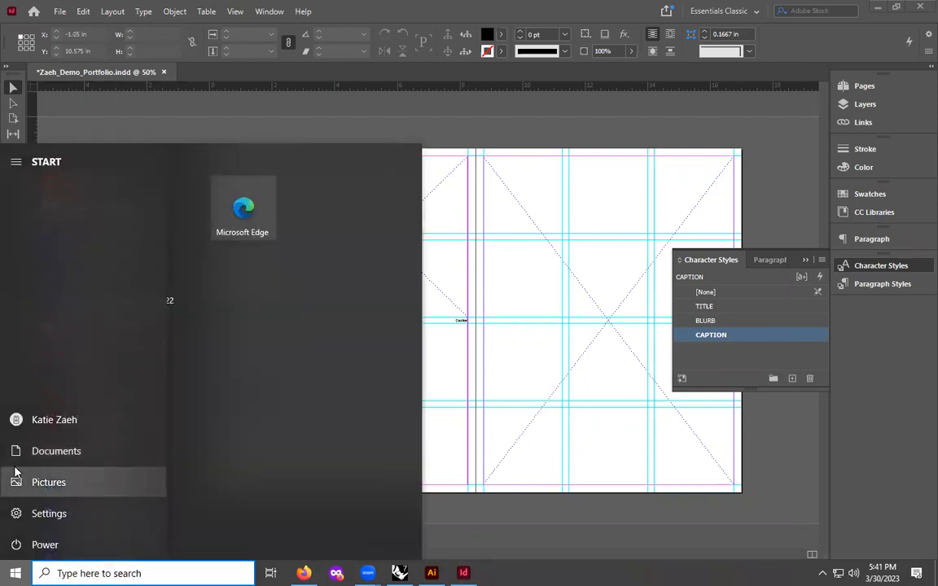
click(173, 572)
text(explo)
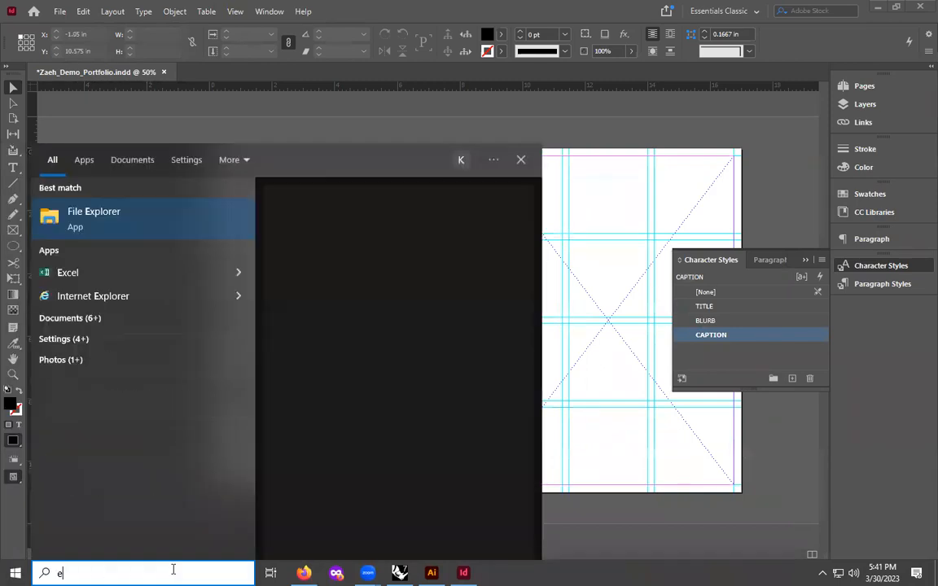
click(111, 224)
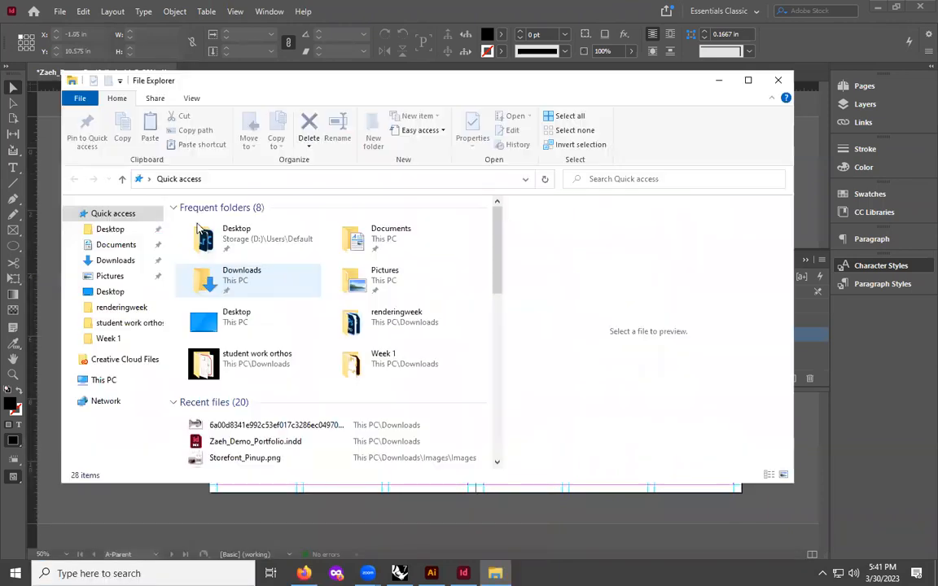
click(120, 260)
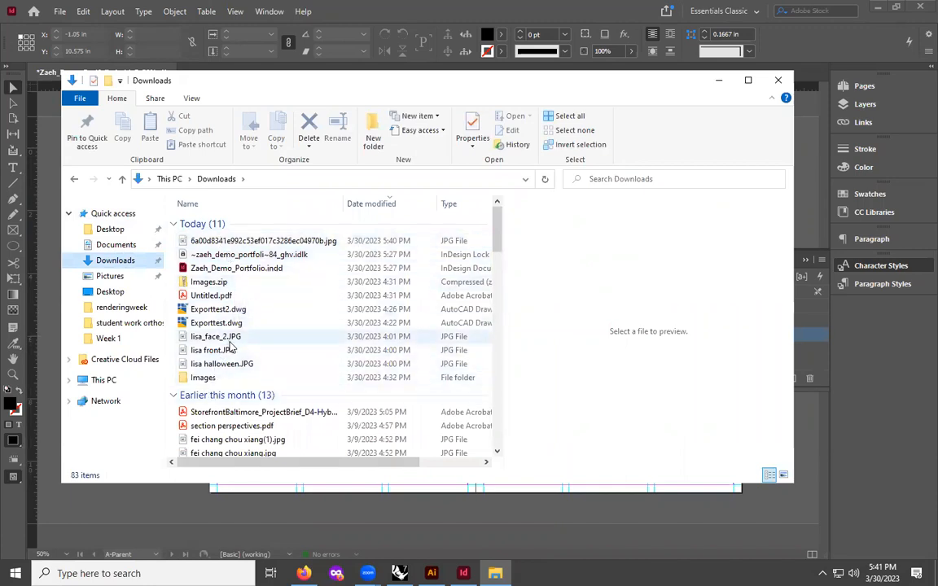
click(191, 98)
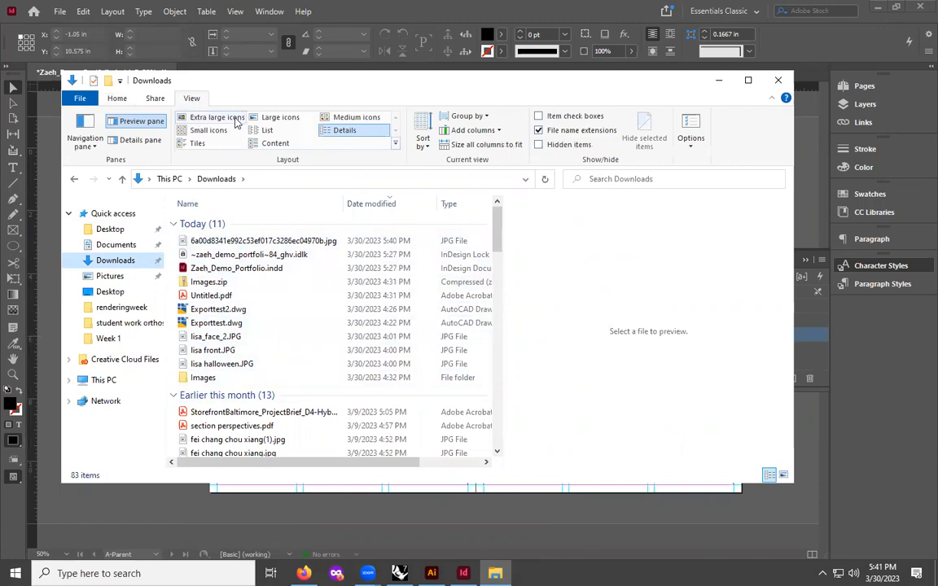
click(215, 116)
scroll(269, 350, down, 10)
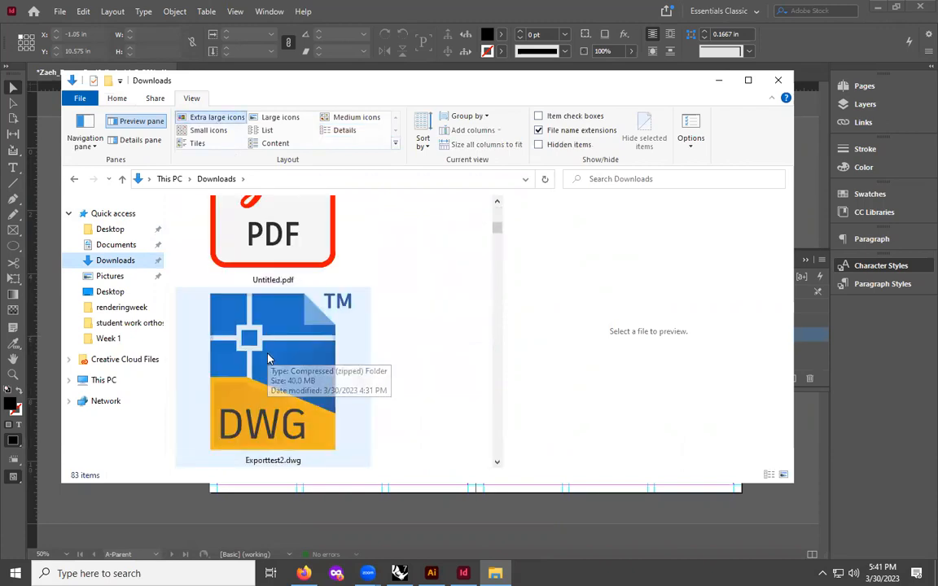
scroll(269, 359, down, 4)
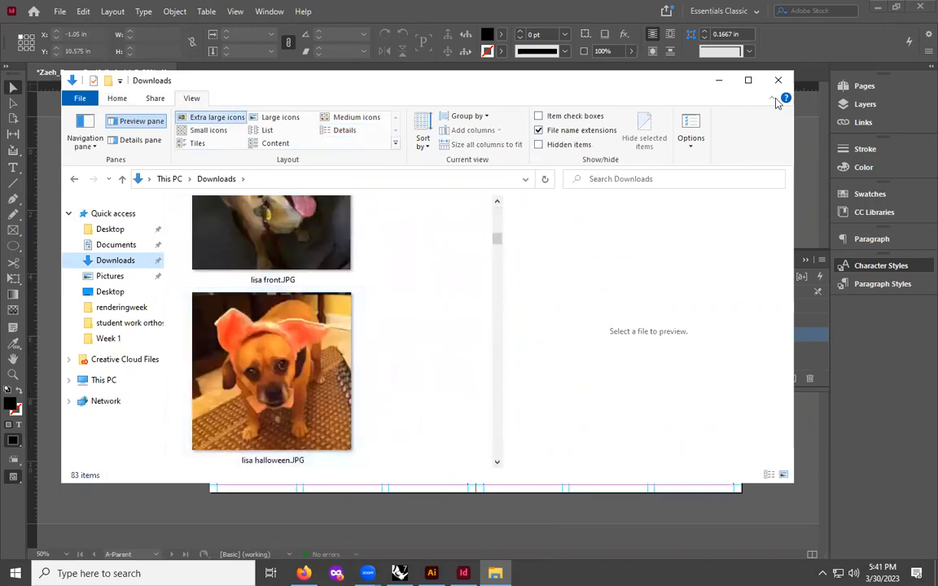
click(716, 82)
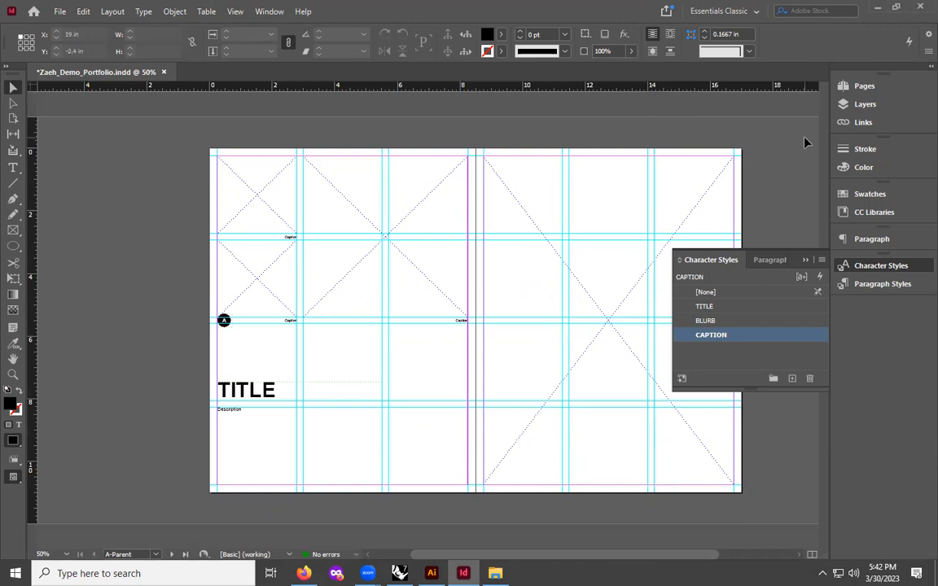
- Open the Pages panel and go to the page 1–2 spread
click(861, 85)
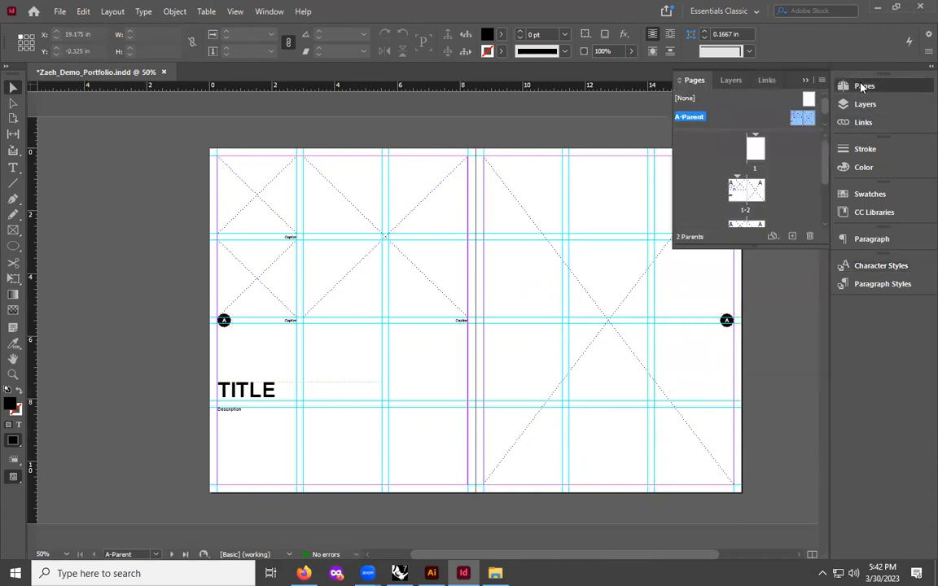
double_click(737, 193)
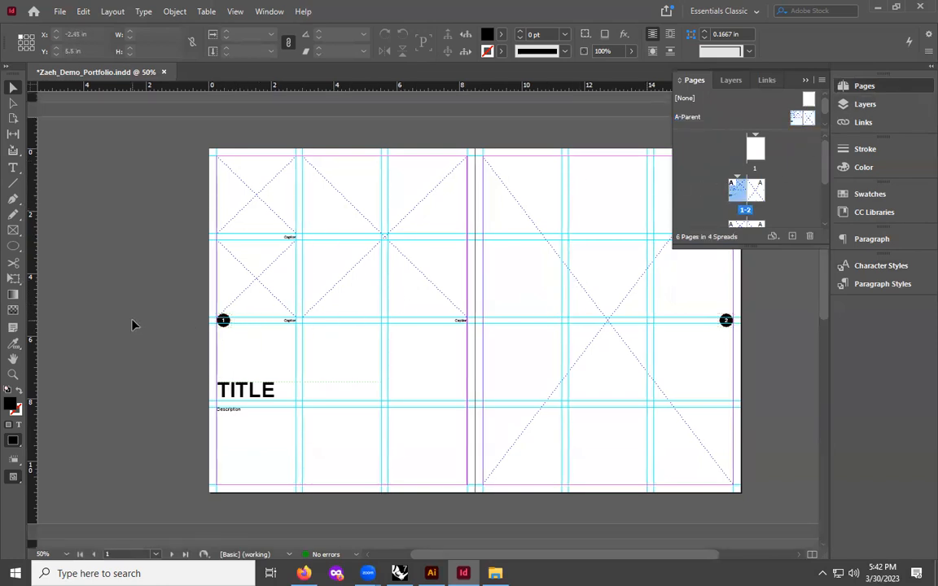
key(ctrl+equal)
drag(519, 555, 477, 557)
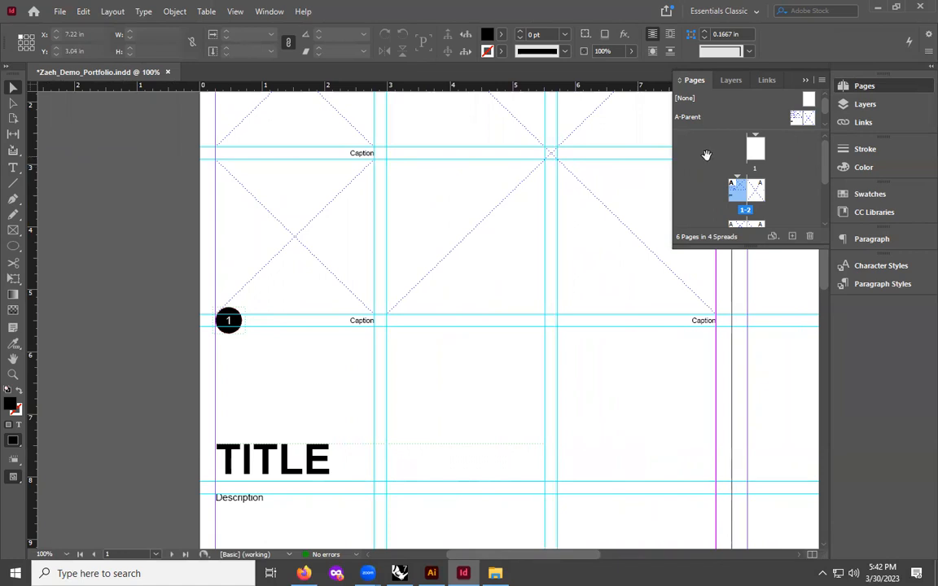
scroll(149, 316, up, 3)
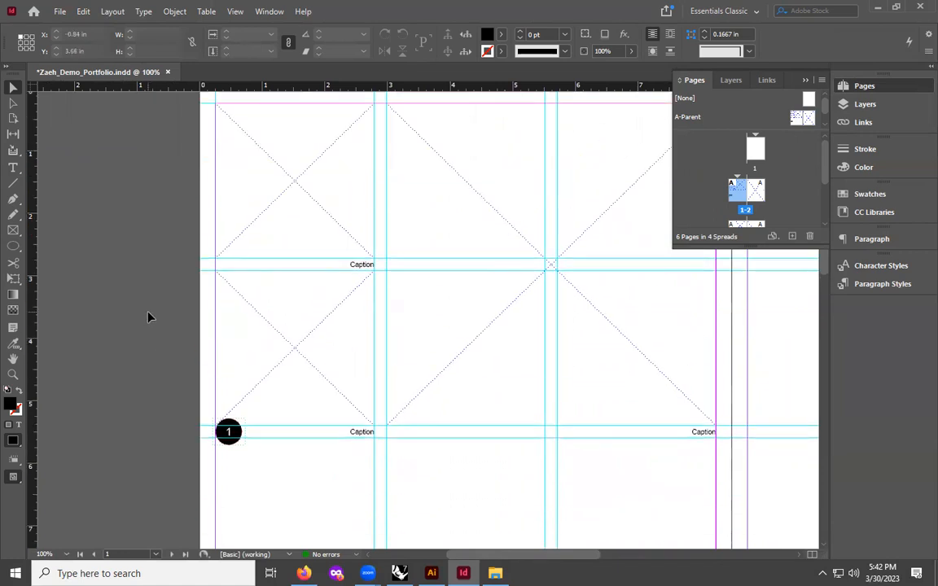
key(ctrl+minus)
scroll(149, 317, down, 1)
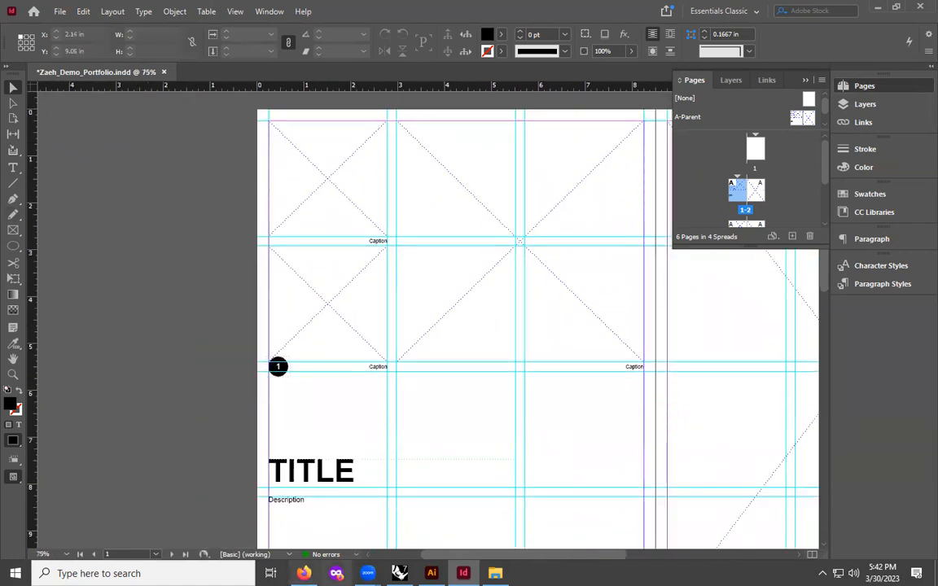
- Open another File Explorer window on Downloads with extra large icons, placed beside the layout
key(super)
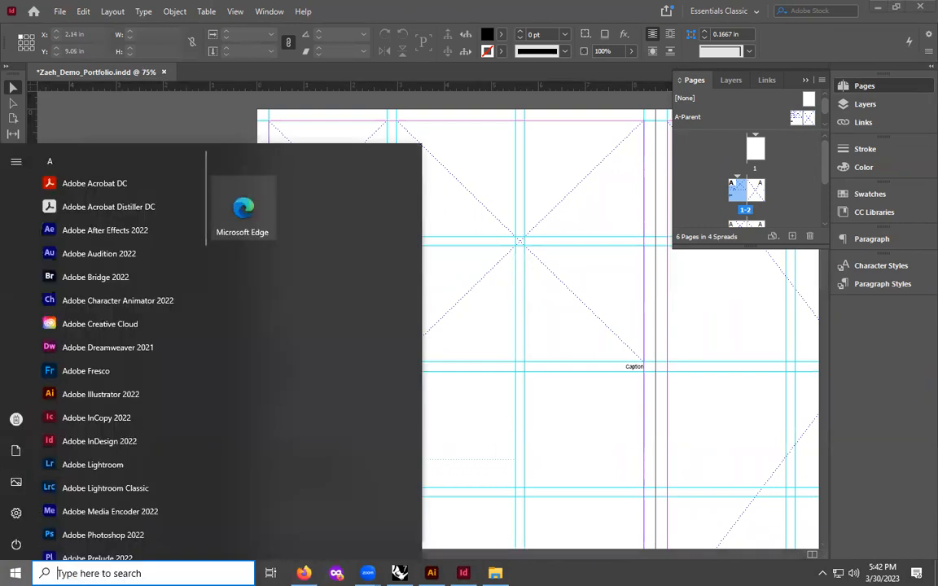
text(explo)
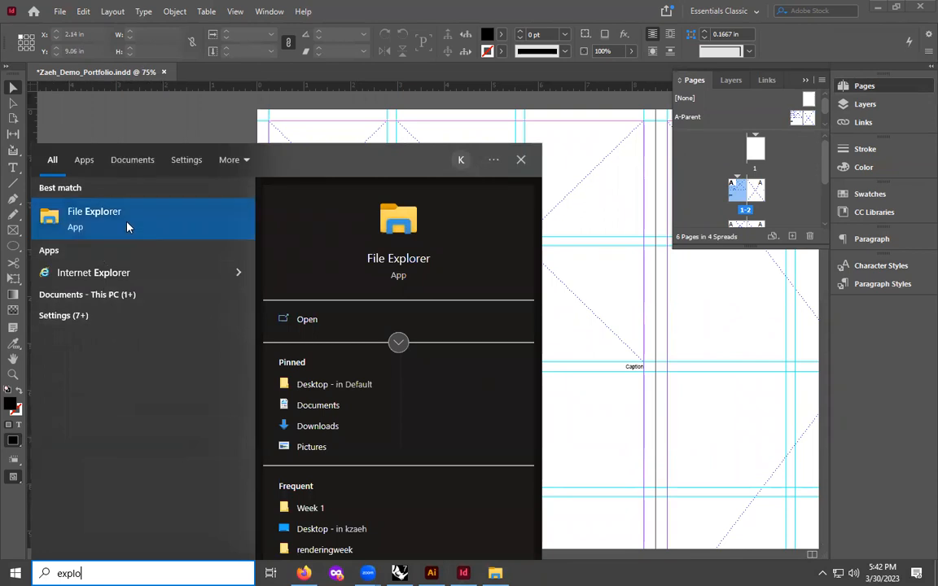
click(127, 226)
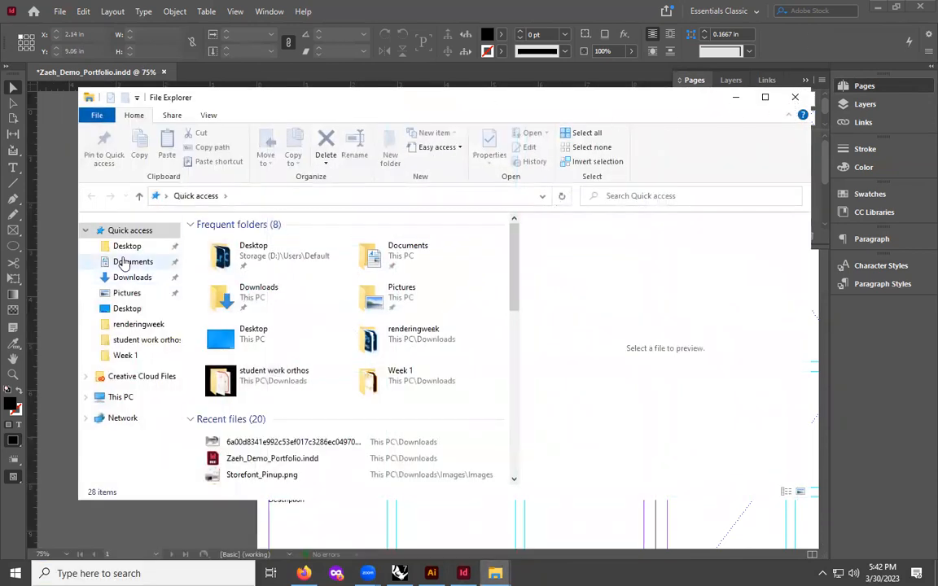
click(129, 276)
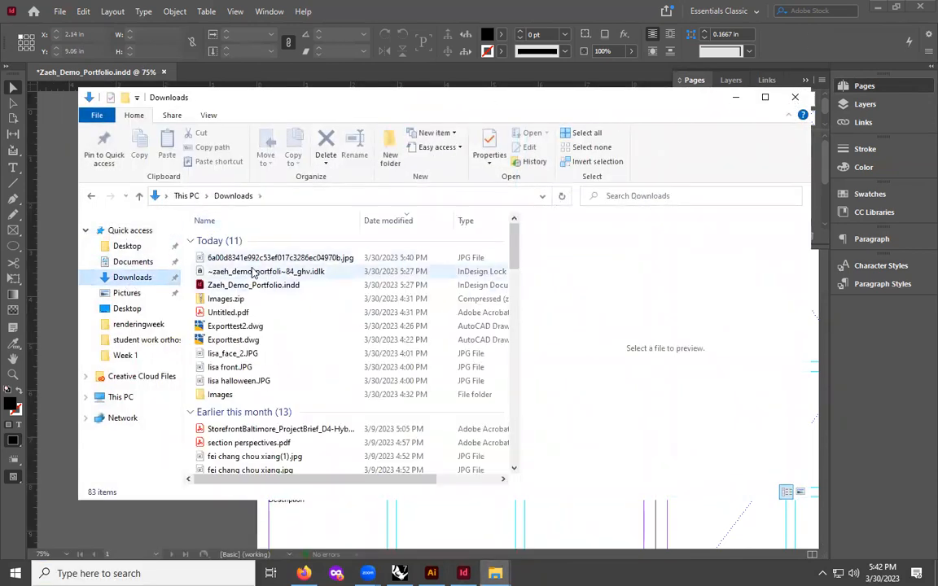
click(208, 115)
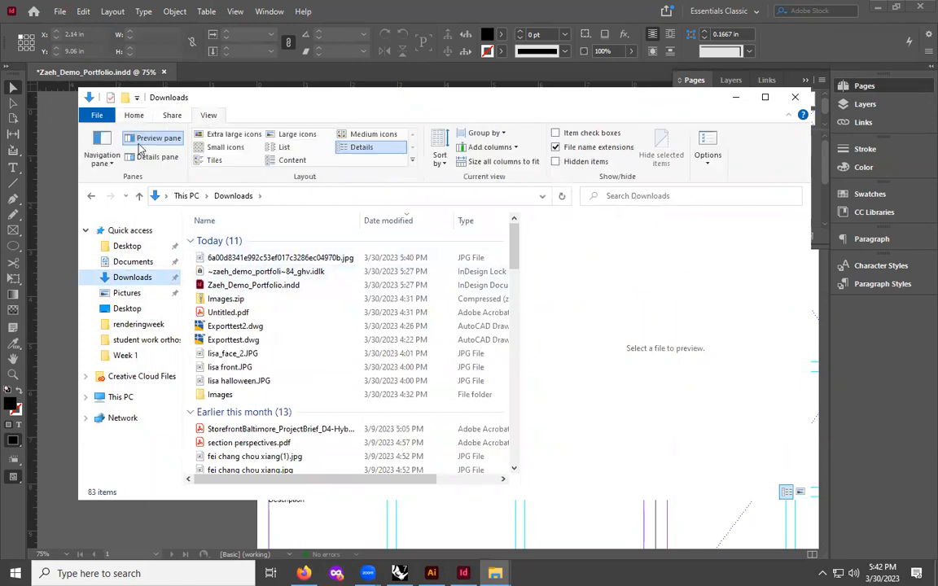
click(233, 133)
drag(246, 99, 668, 105)
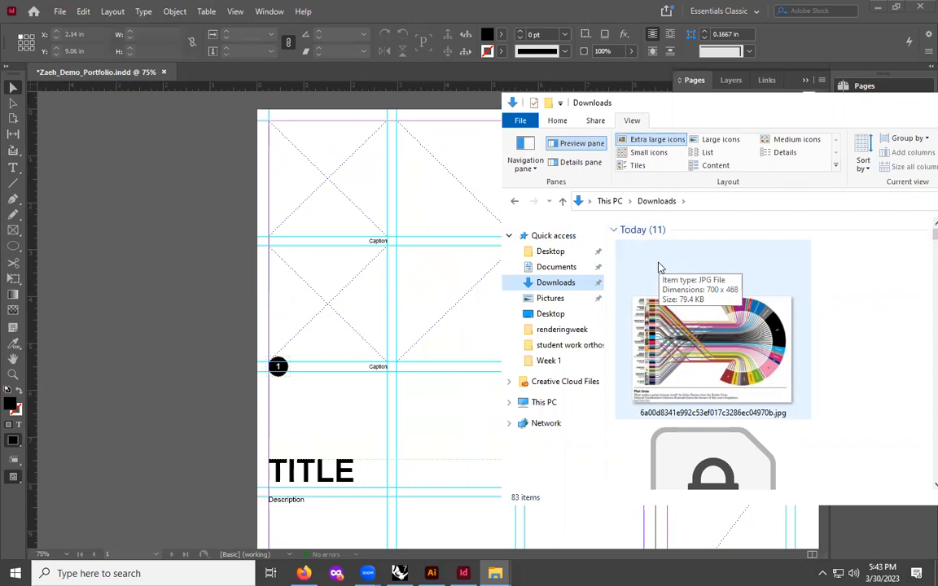
- Drag lisa front.JPG into the top-left image placeholder on page 1
scroll(708, 530, up, 1)
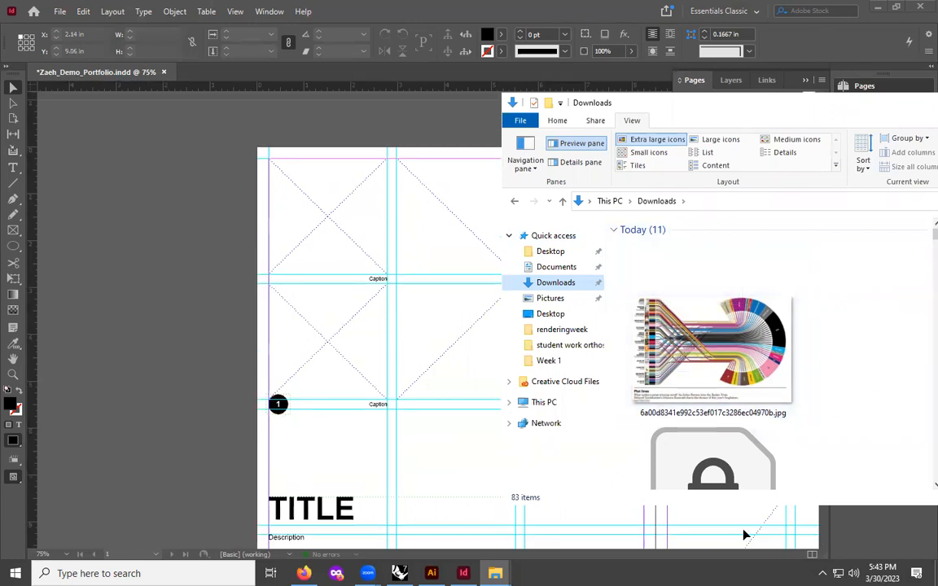
scroll(717, 350, down, 5)
scroll(665, 323, up, 1)
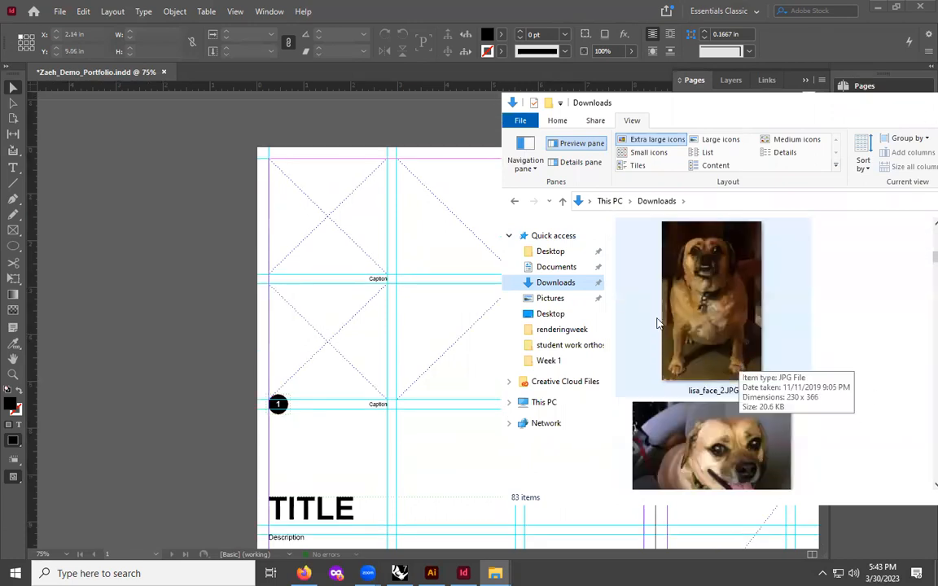
drag(724, 441, 278, 180)
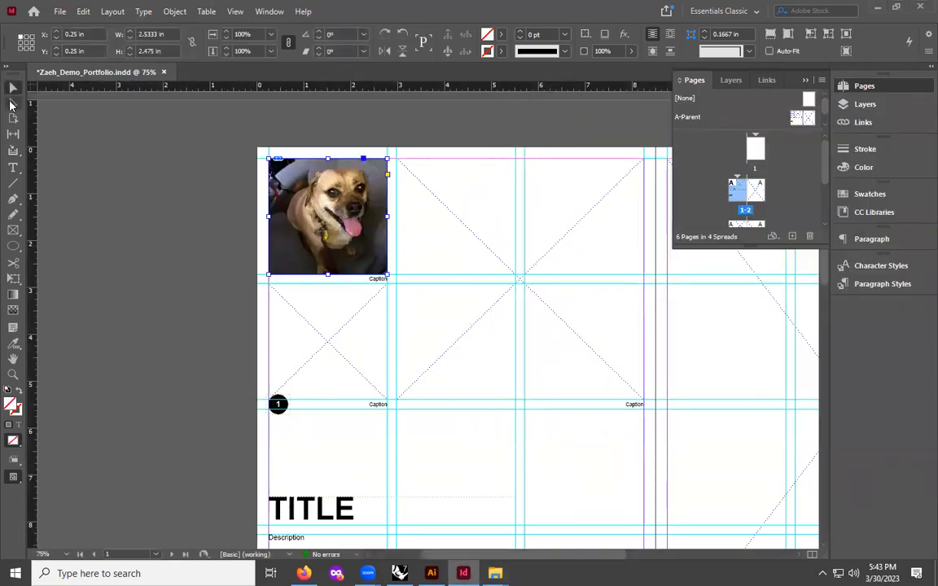
click(190, 295)
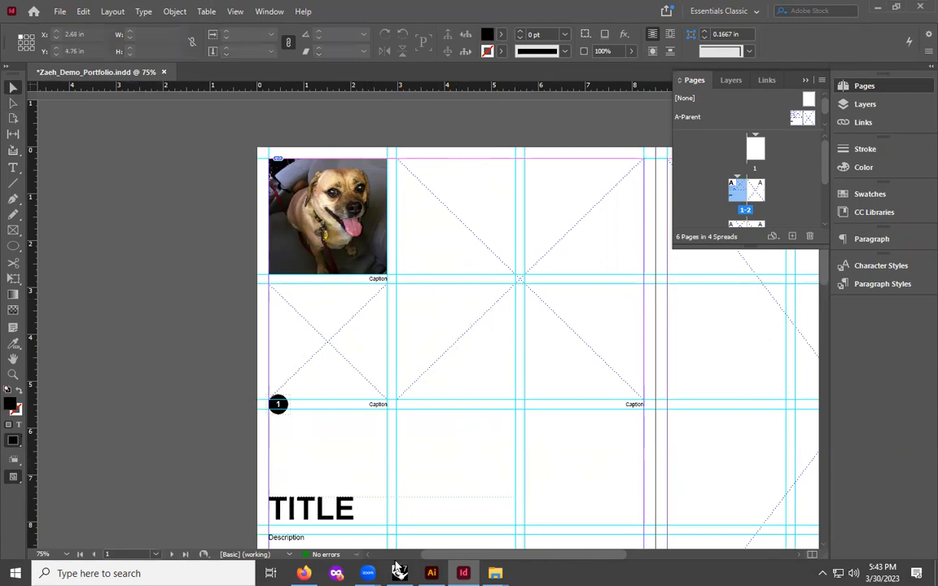
- Drag lisa halloween.JPG into the image placeholder directly below it on page 1
mouse_move(495, 573)
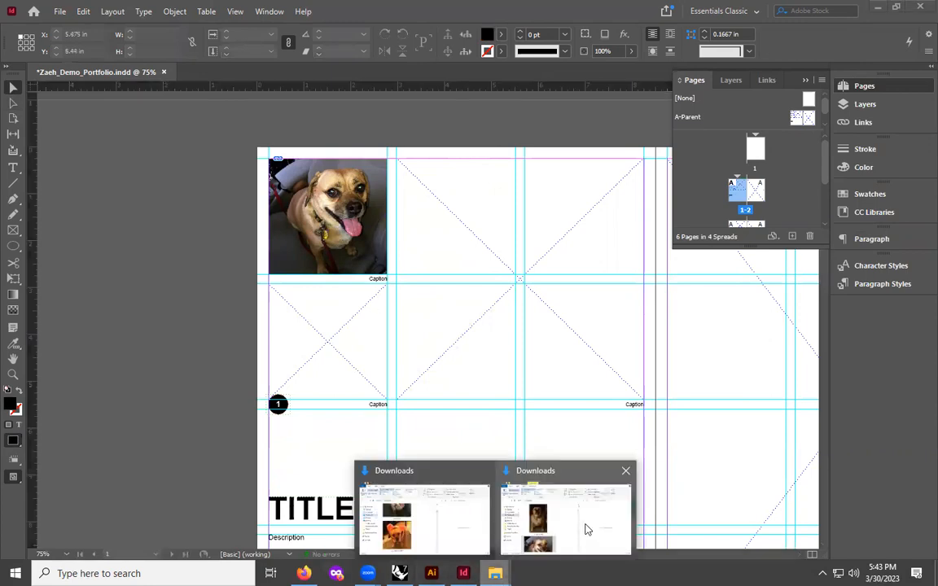
click(552, 525)
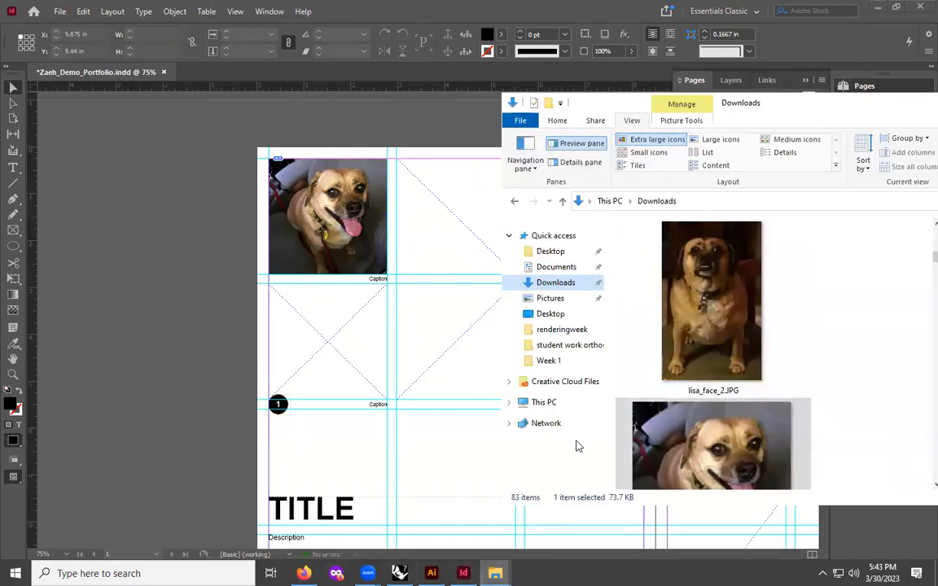
scroll(716, 382, down, 3)
drag(742, 426, 298, 318)
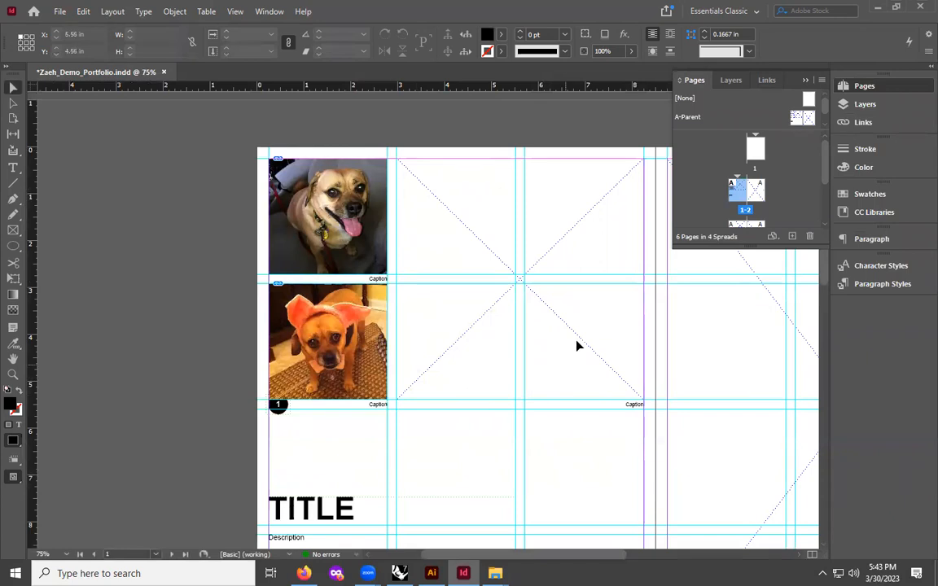
- Drag lisa_face_2.JPG from the Downloads window into the large image placeholder beside the two small photos on page 1
key(ctrl+minus)
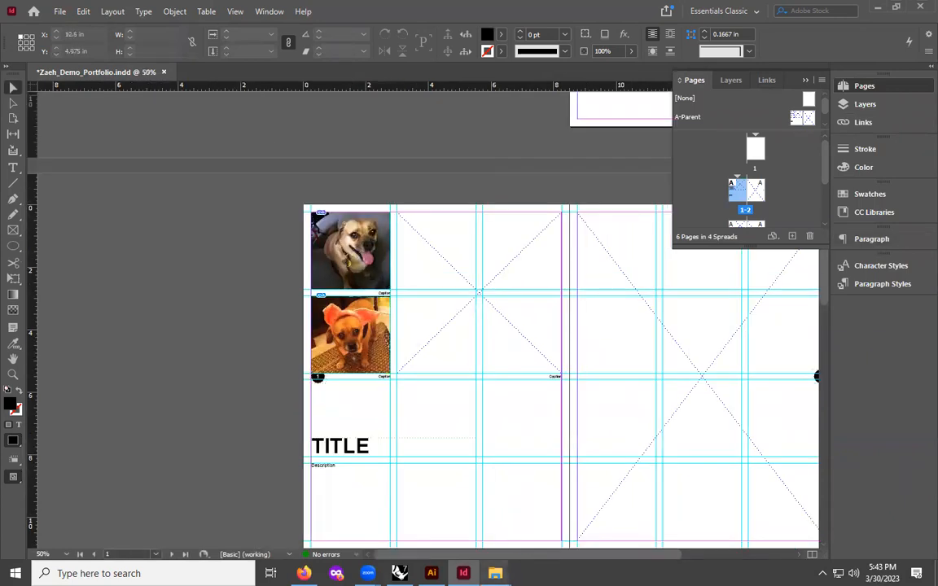
click(495, 573)
click(430, 526)
scroll(346, 301, up, 10)
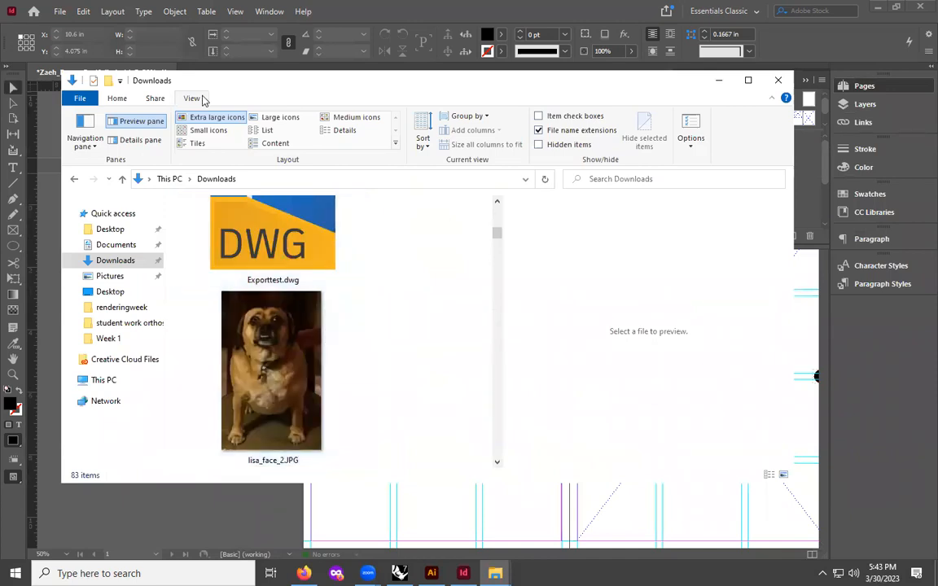
drag(251, 91, 643, 91)
drag(745, 358, 438, 267)
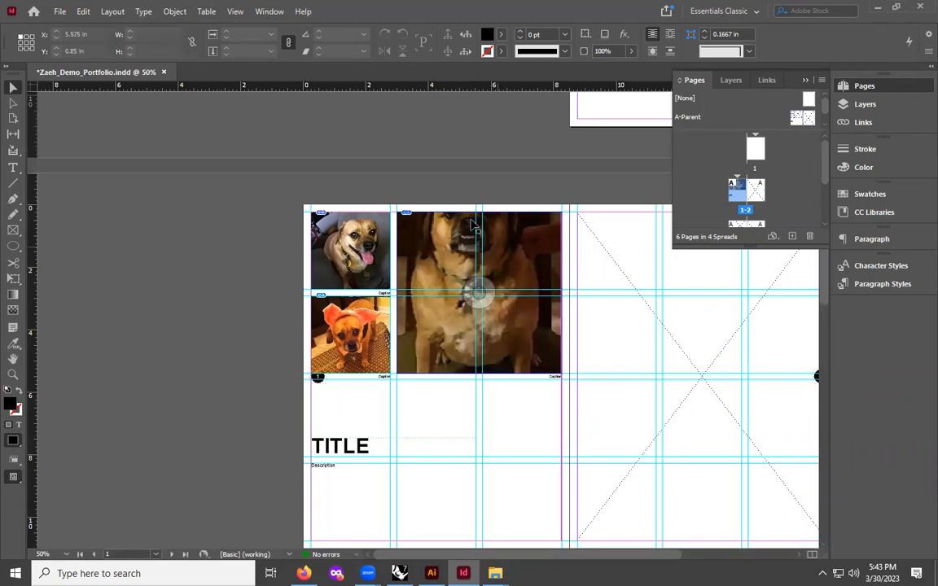
- Reposition the lisa_face_2 photo inside its frame so the dog's face is centred
click(480, 296)
drag(487, 312, 483, 307)
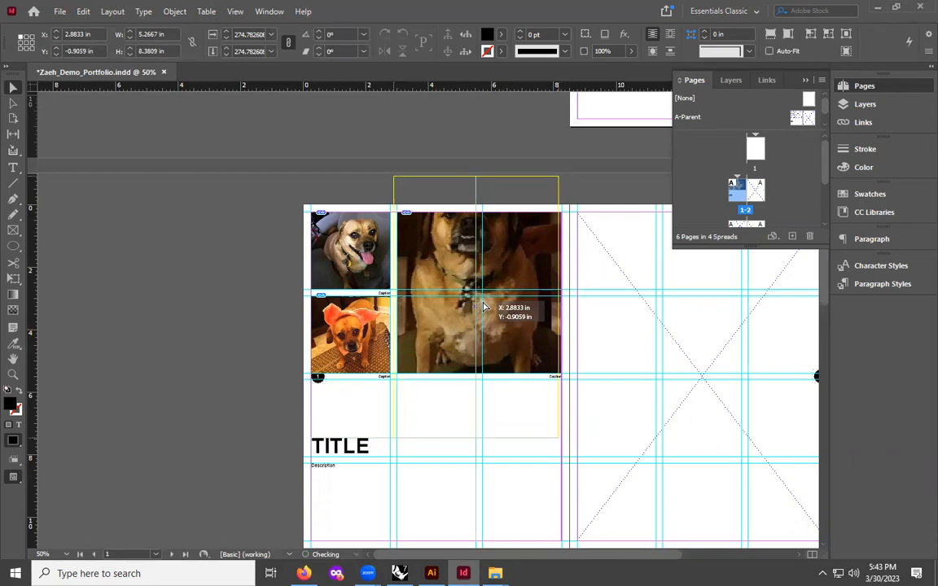
drag(483, 307, 486, 311)
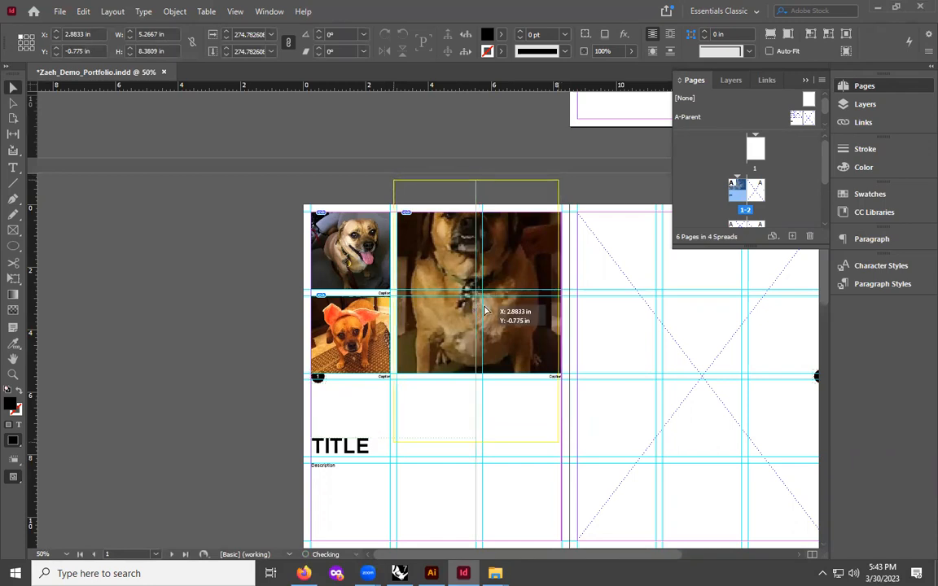
drag(484, 311, 484, 372)
key(ctrl+shift+a)
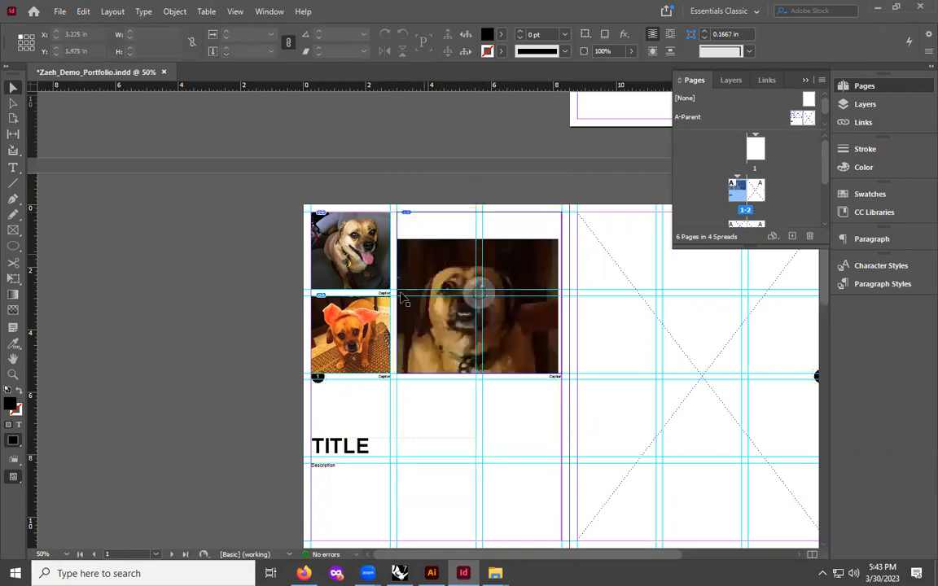
mouse_move(480, 291)
mouse_down()
mouse_move(486, 267)
mouse_move(486, 282)
mouse_move(475, 274)
mouse_up()
click(394, 201)
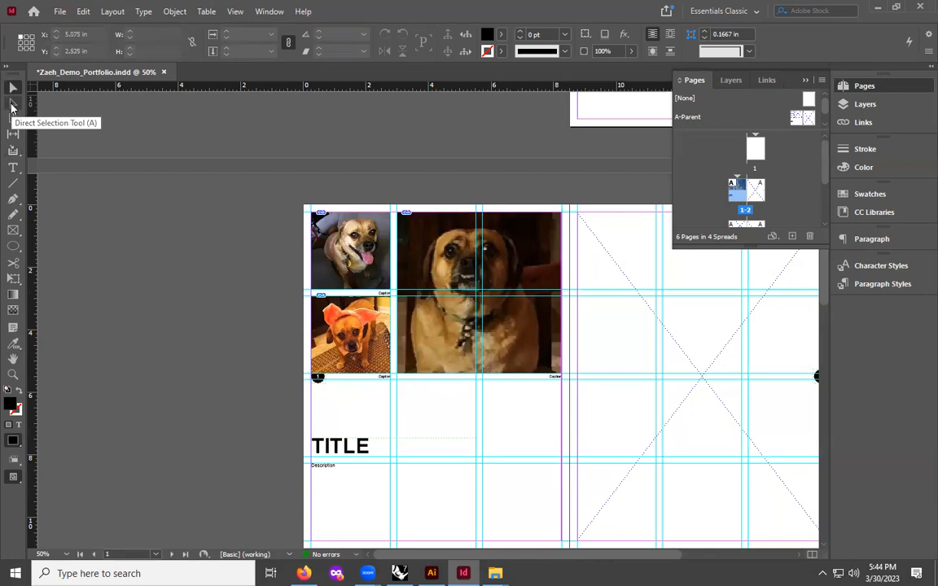
- Scale the photo inside its frame to about 5.78 in wide with the Direct Selection tool and recentre it
click(12, 104)
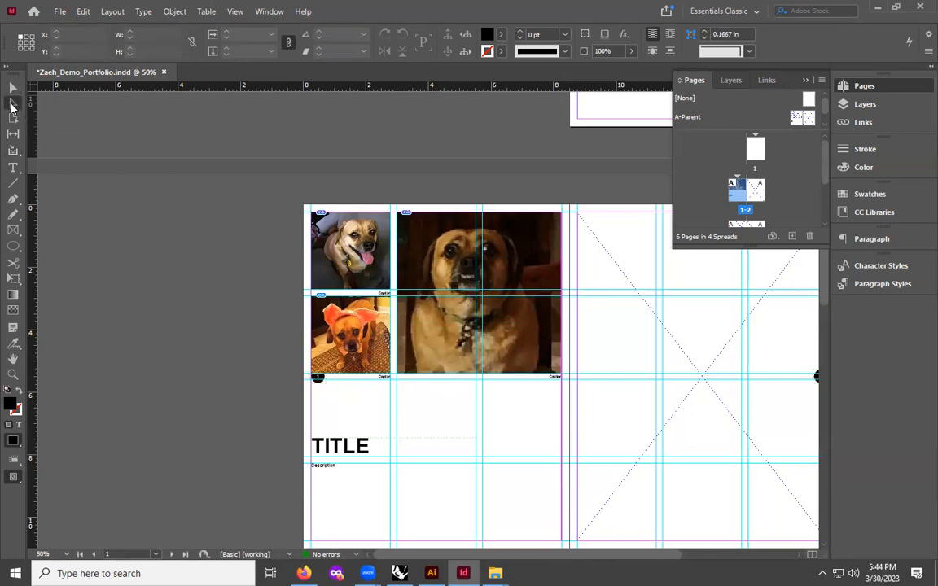
click(396, 201)
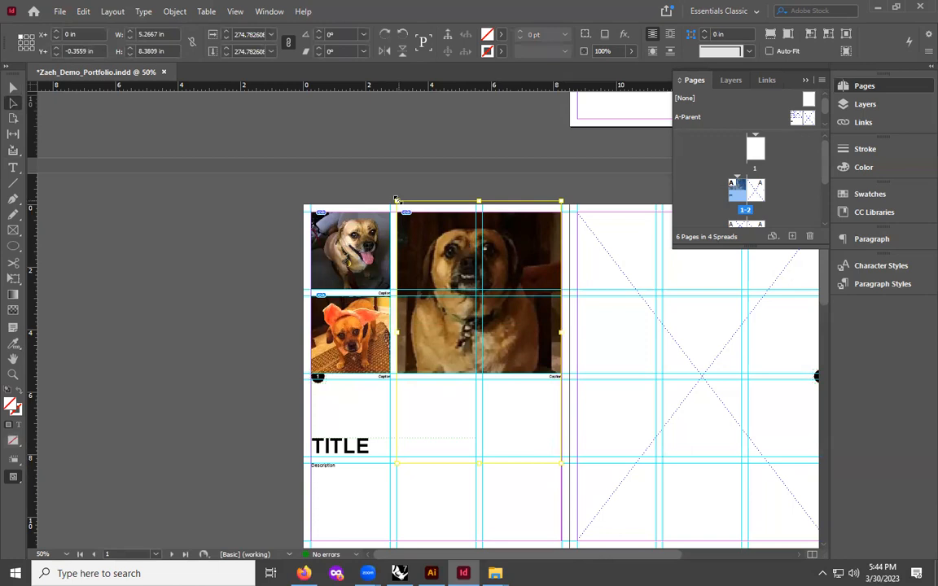
mouse_move(395, 200)
mouse_down()
mouse_move(378, 178)
mouse_move(390, 189)
mouse_up()
mouse_move(561, 463)
mouse_down()
mouse_move(545, 443)
mouse_move(566, 460)
mouse_up()
drag(445, 241, 446, 243)
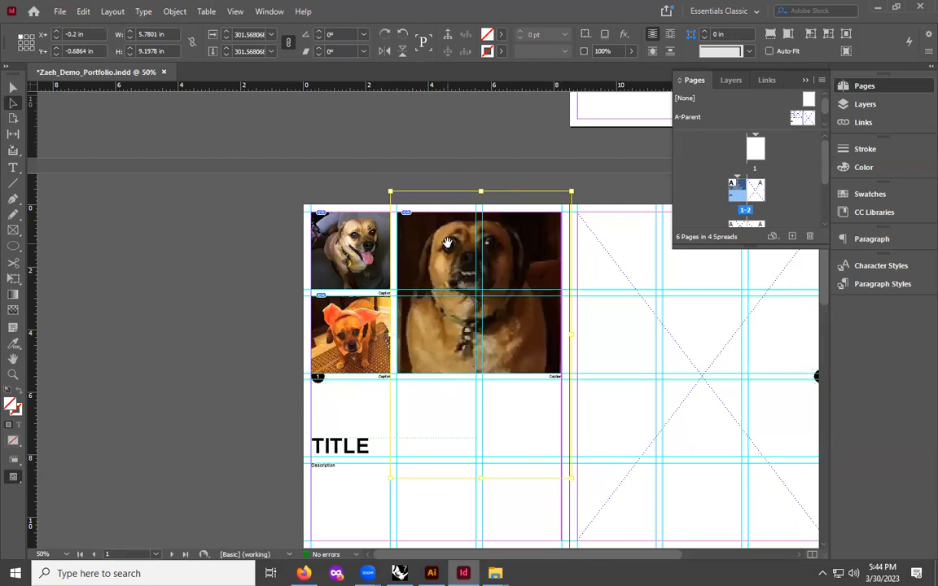
drag(447, 242, 433, 233)
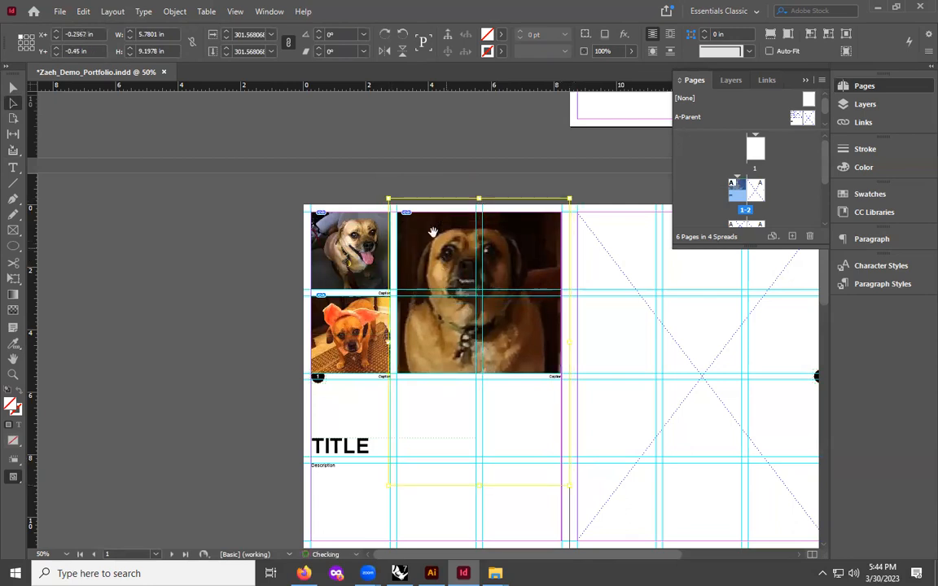
click(436, 168)
- Drag 6a00d8341e992c53ef017c3286ec04970b.jpg from the other Downloads window into the page 2 placeholder
drag(515, 556, 608, 552)
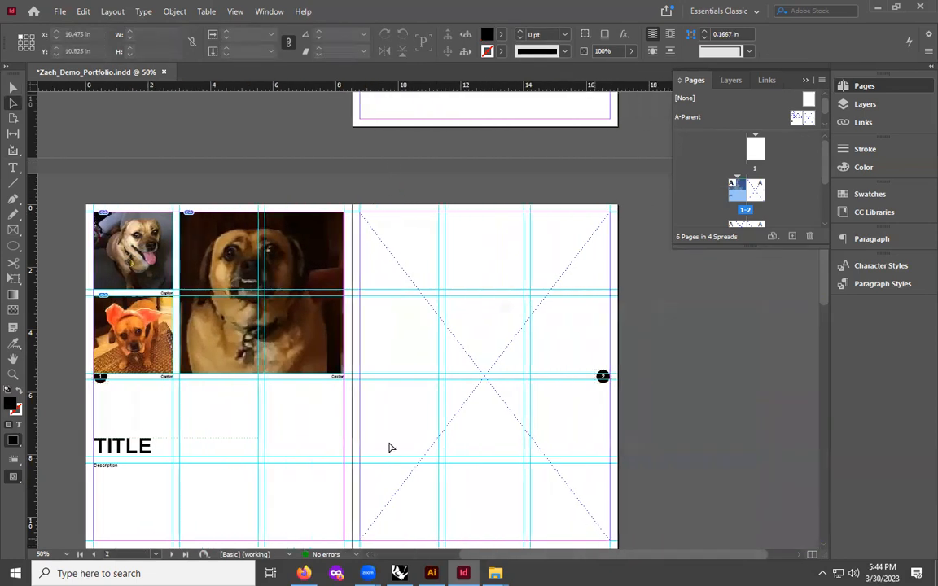
scroll(389, 447, down, 2)
mouse_move(495, 573)
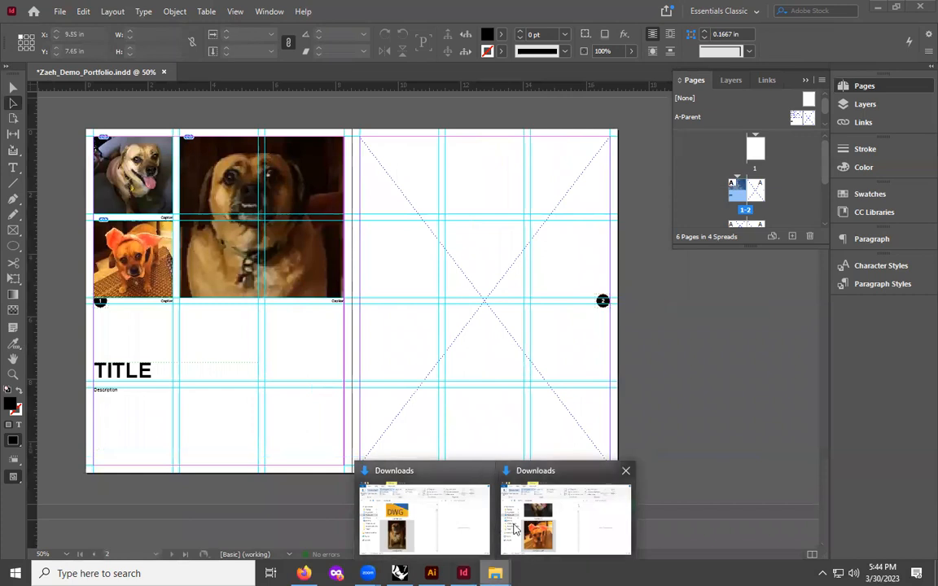
click(554, 529)
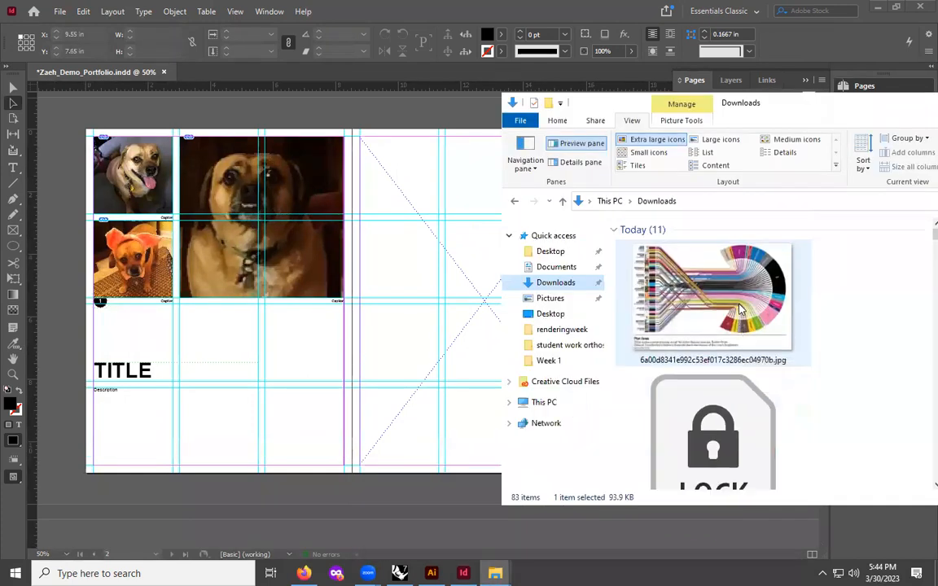
click(742, 307)
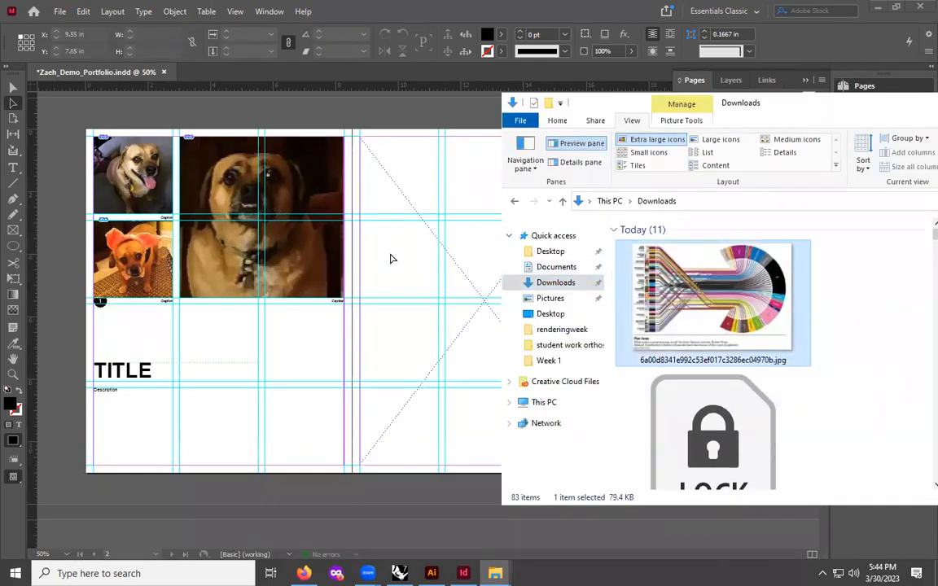
drag(727, 298, 419, 248)
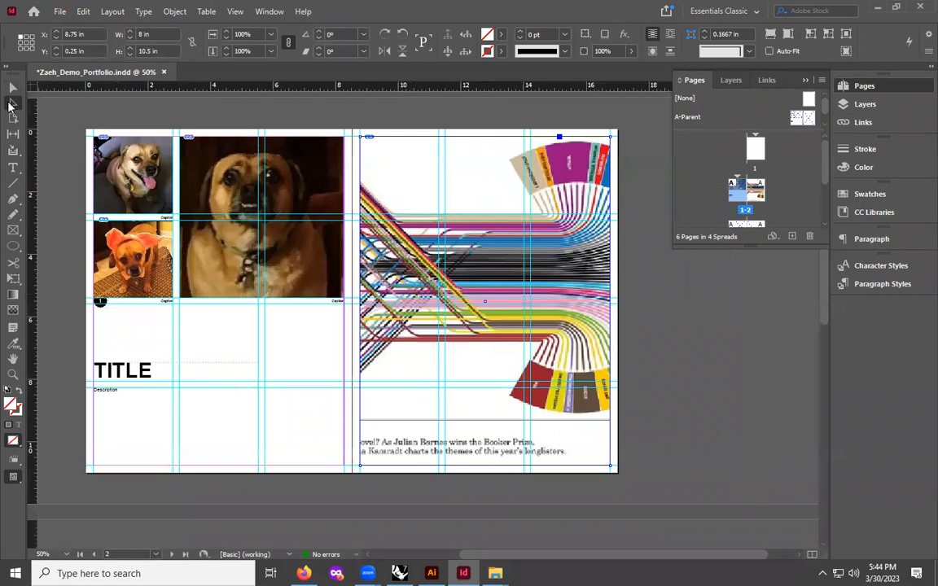
- Rotate the page 2 infographic 90° inside its frame and reposition it on the page
scroll(498, 316, up, 2)
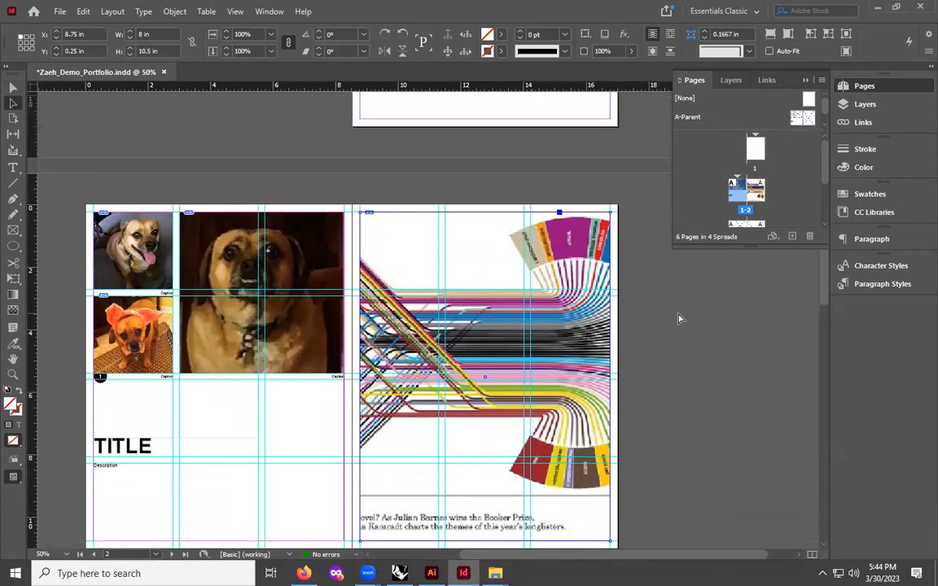
key(ctrl+minus)
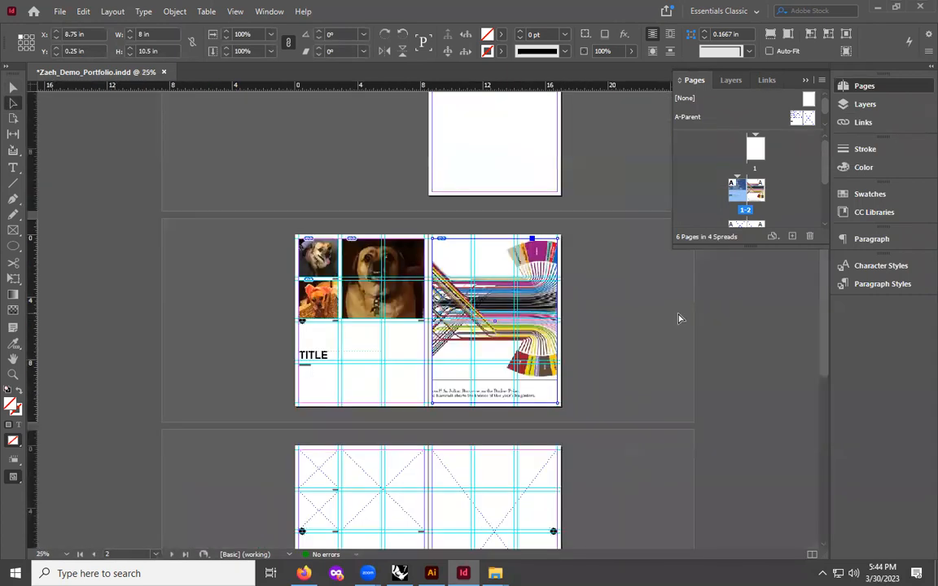
click(542, 312)
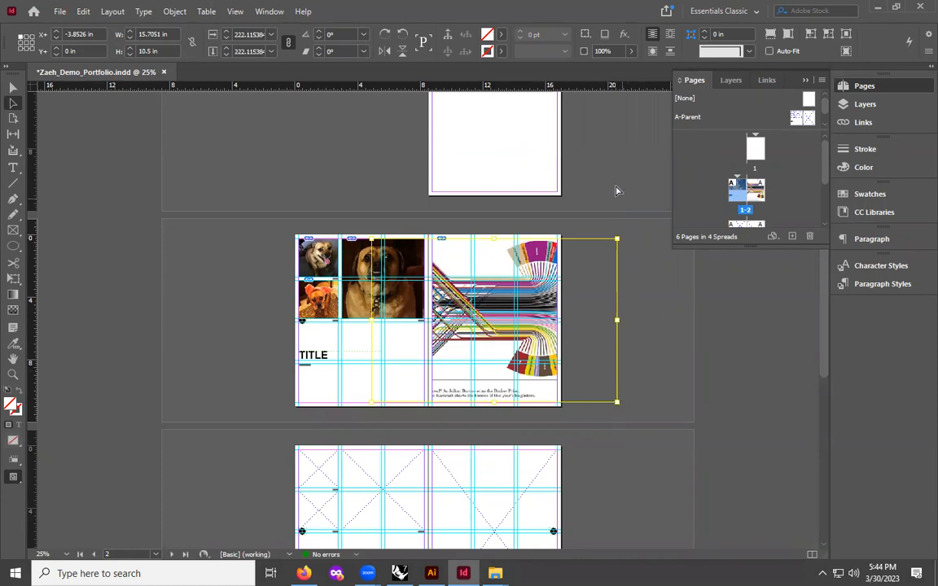
click(385, 35)
drag(378, 120, 449, 329)
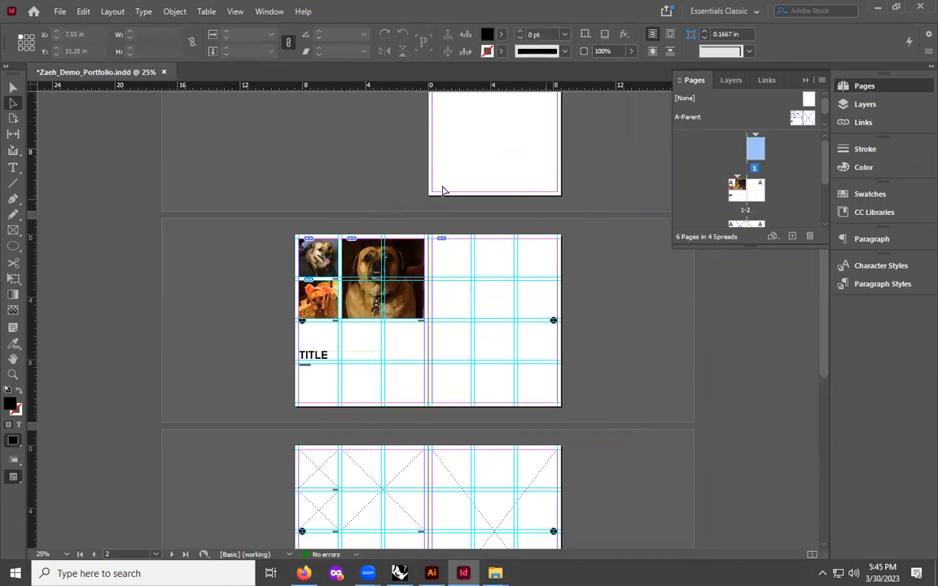
key(ctrl+z)
drag(450, 269, 513, 309)
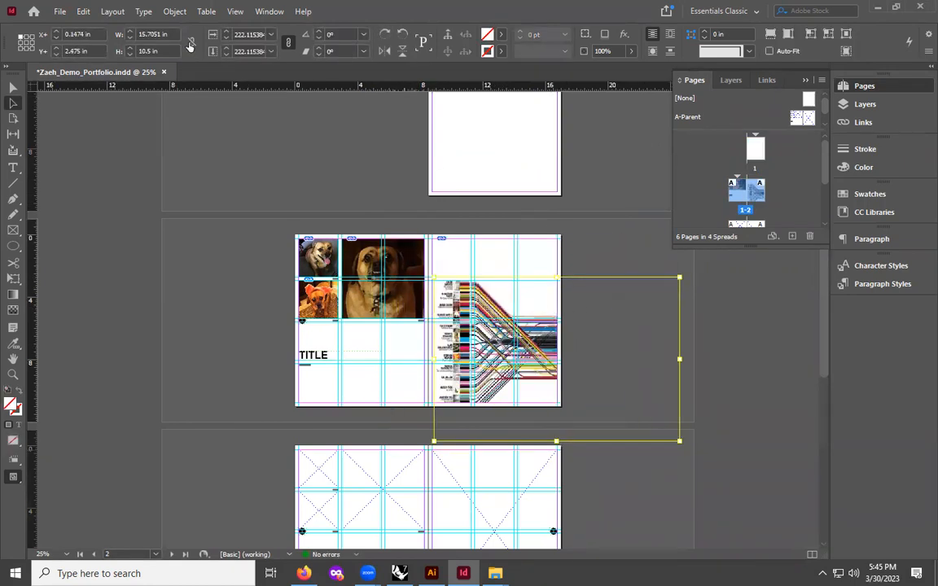
click(404, 37)
drag(429, 250, 464, 430)
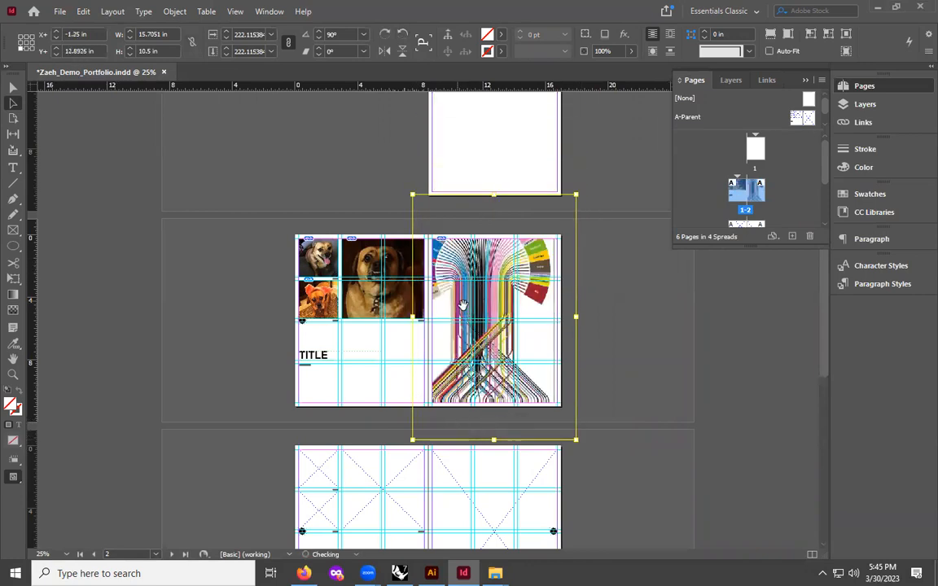
click(624, 296)
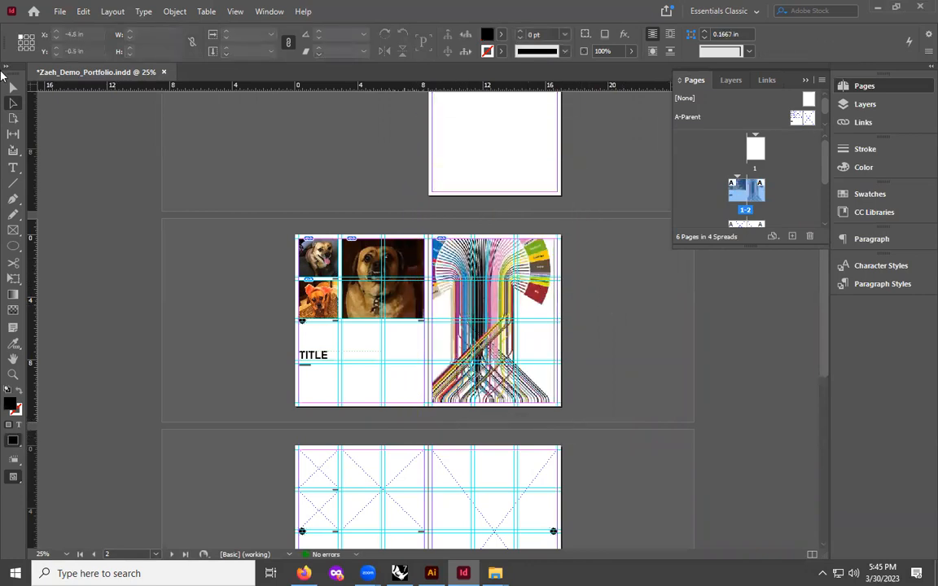
- Fit the infographic's content proportionally to its frame
click(449, 305)
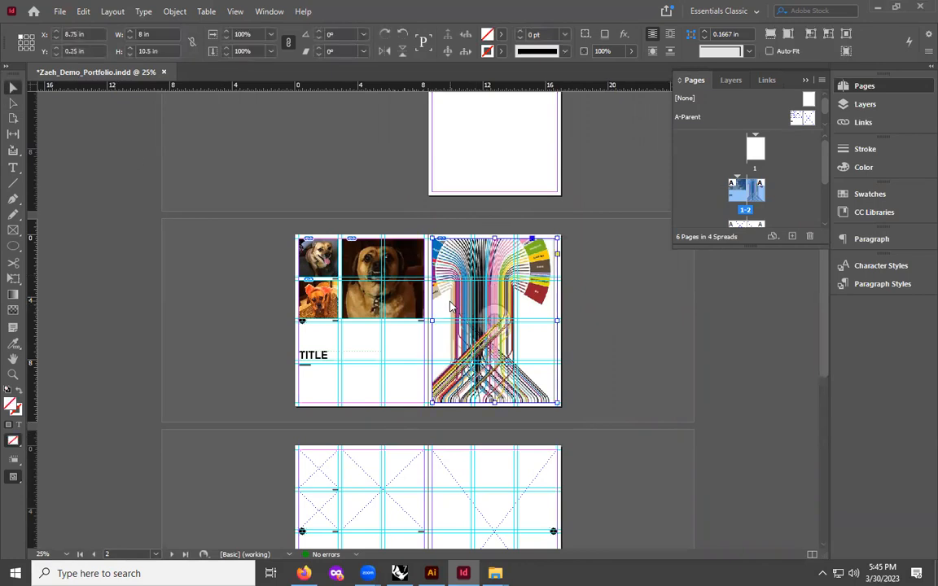
right_click(452, 305)
mouse_move(528, 325)
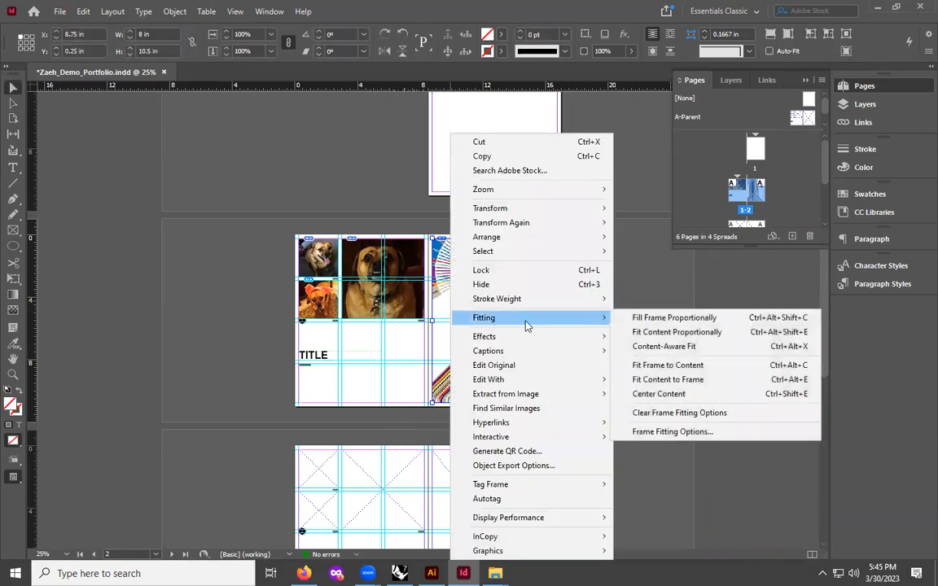
click(651, 331)
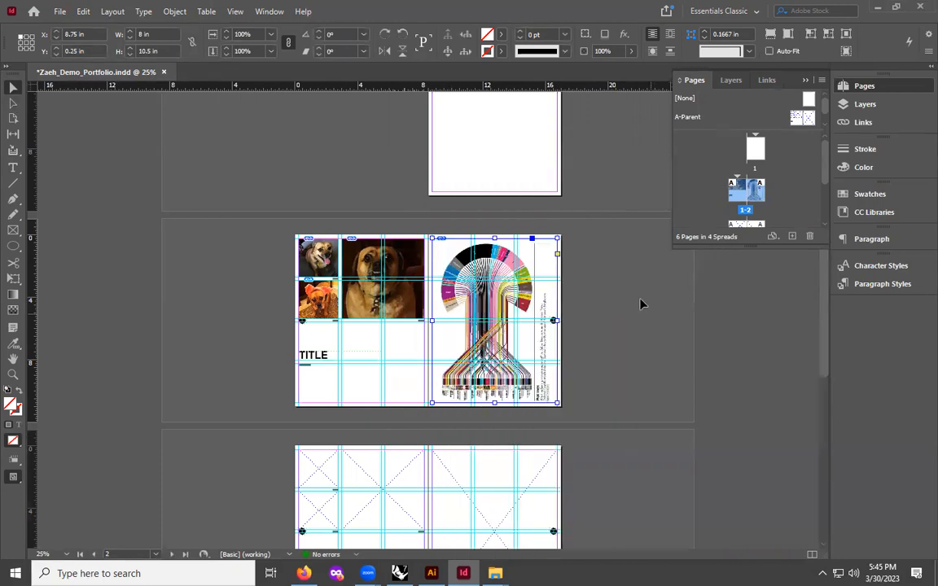
- Zoom in and out on the page 1–2 spread to examine the placed images' quality
key(ctrl+equal)
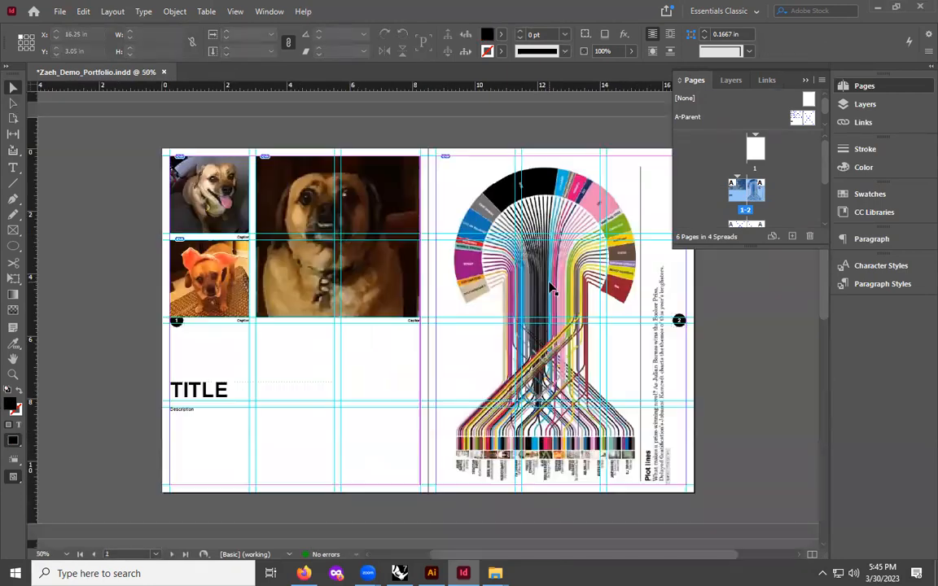
scroll(550, 288, up, 1)
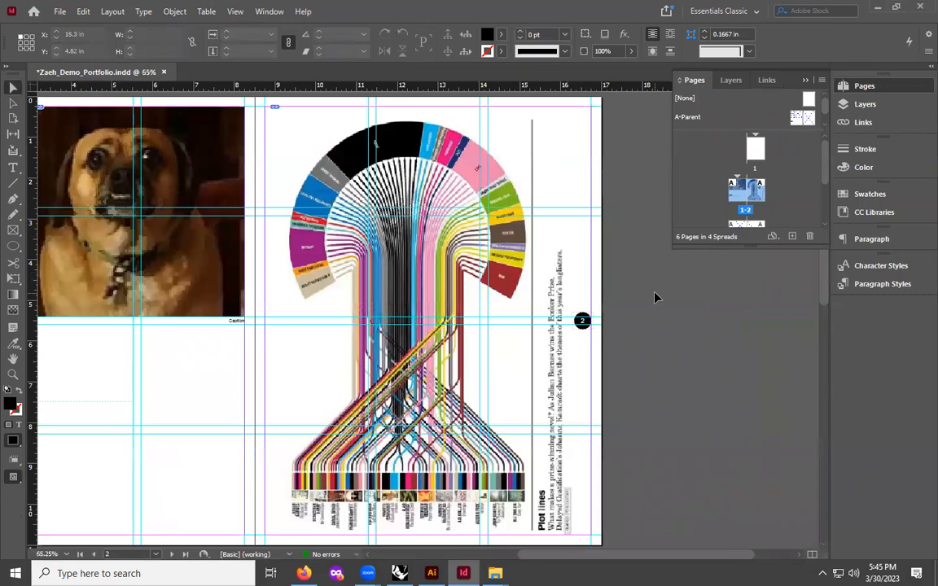
key(ctrl+=)
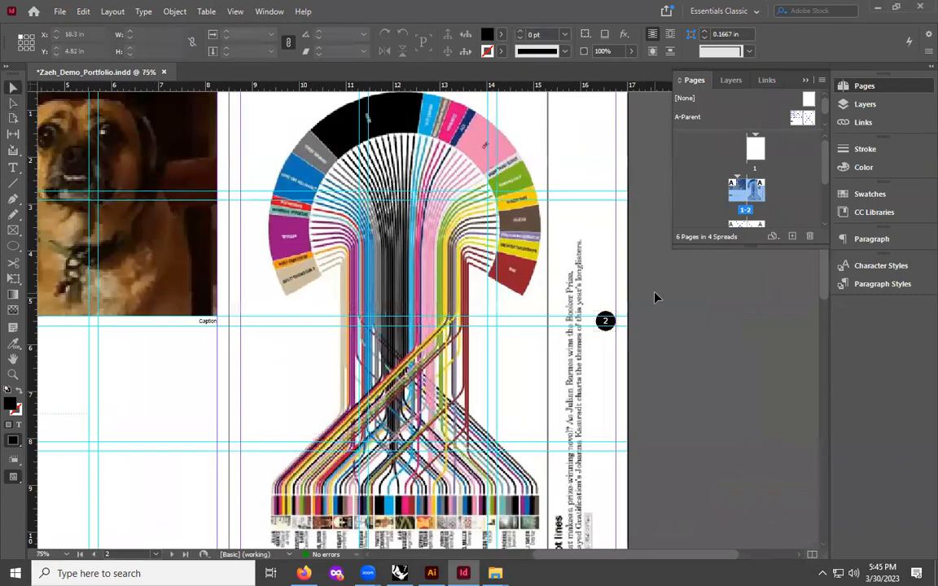
key(ctrl+=)
key(ctrl+=)
key(ctrl+=)
key(ctrl+minus)
key(ctrl+minus)
key(ctrl+minus)
key(ctrl+minus)
key(ctrl+minus)
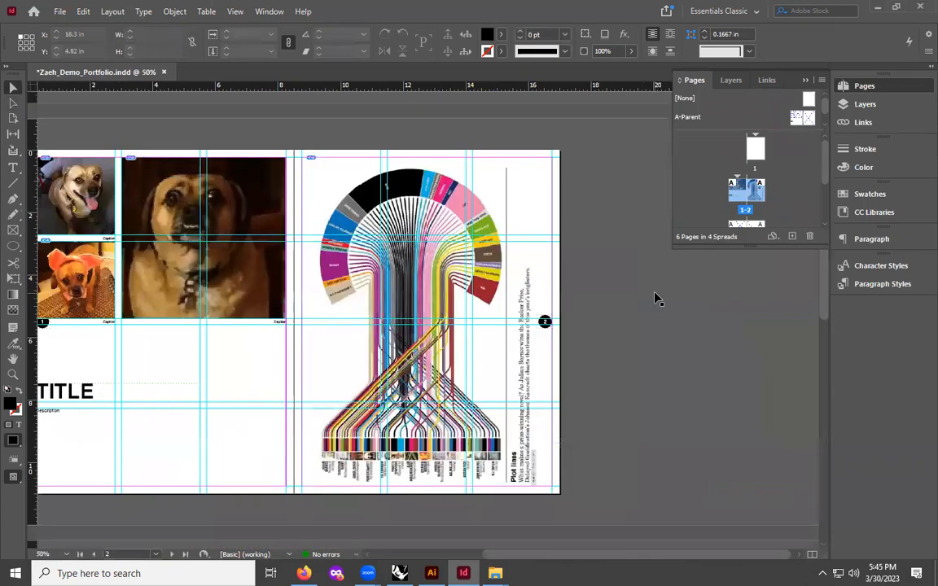
key(ctrl+minus)
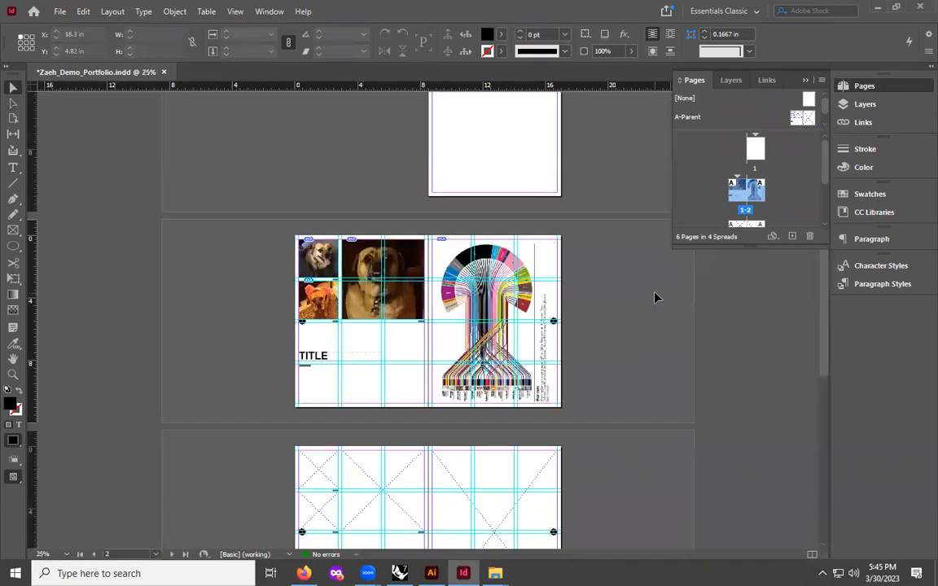
key(ctrl+equal)
key(ctrl+equal)
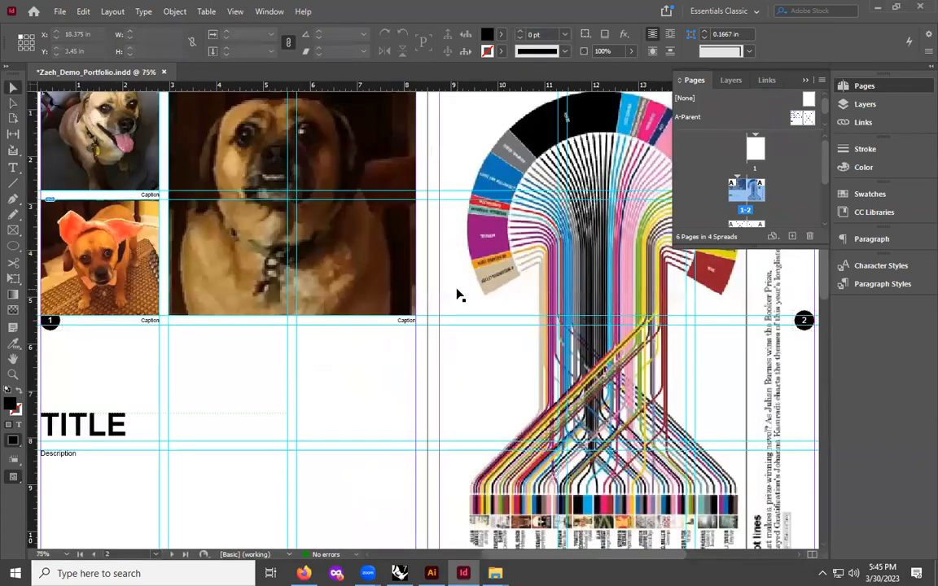
key(ctrl+equal)
scroll(276, 145, up, 3)
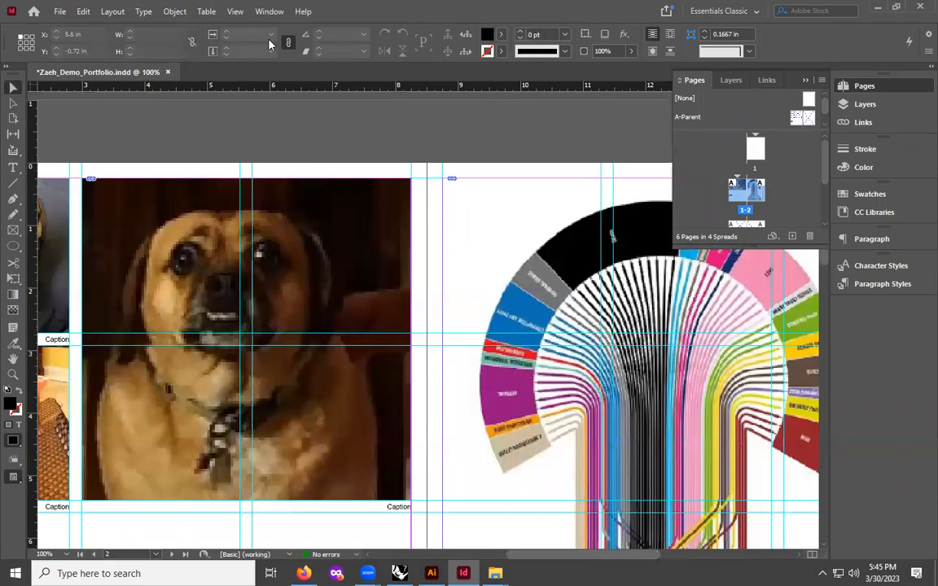
- Switch the display performance to high quality display
click(235, 12)
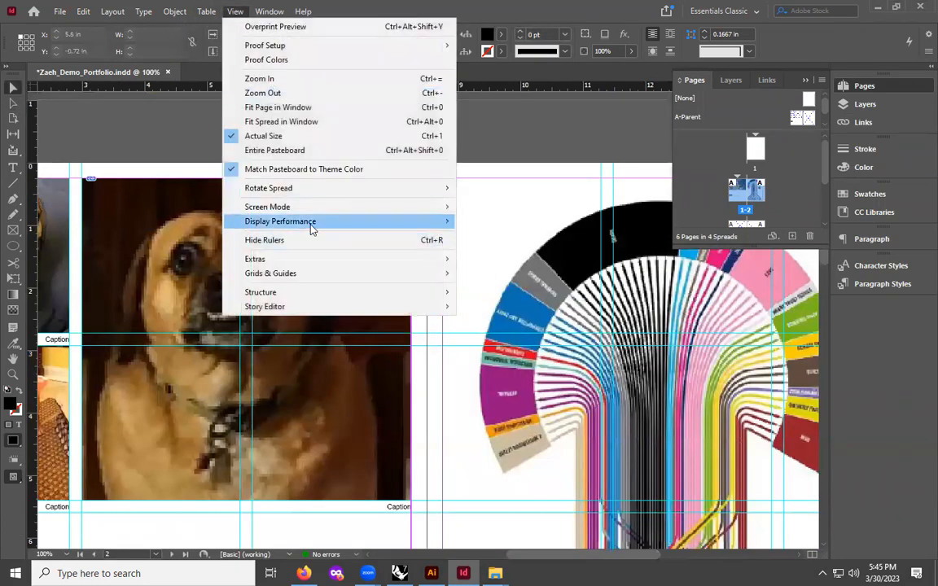
mouse_move(310, 228)
click(509, 250)
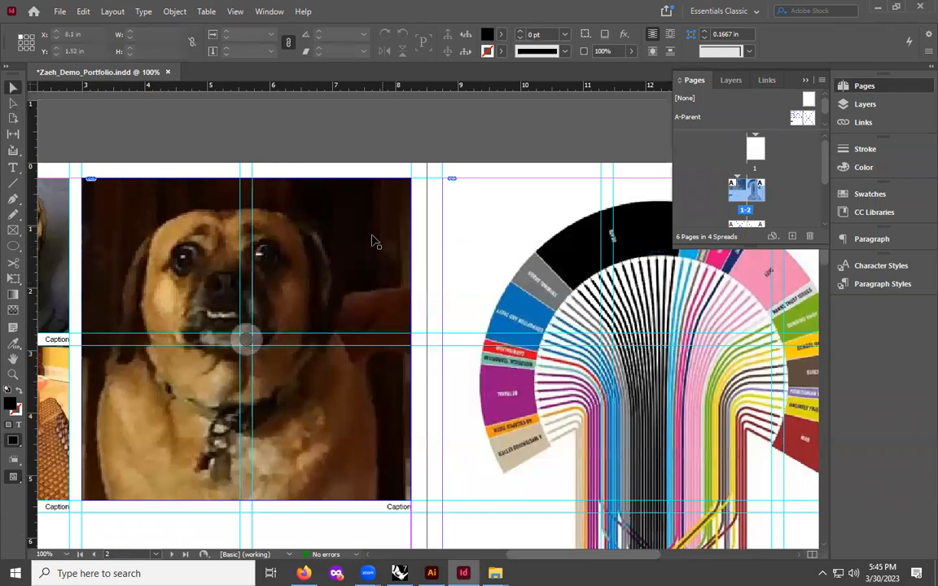
- Change the display performance setting for the page 1–2 spread once more
drag(624, 555, 532, 536)
scroll(628, 550, down, 5)
scroll(325, 254, up, 4)
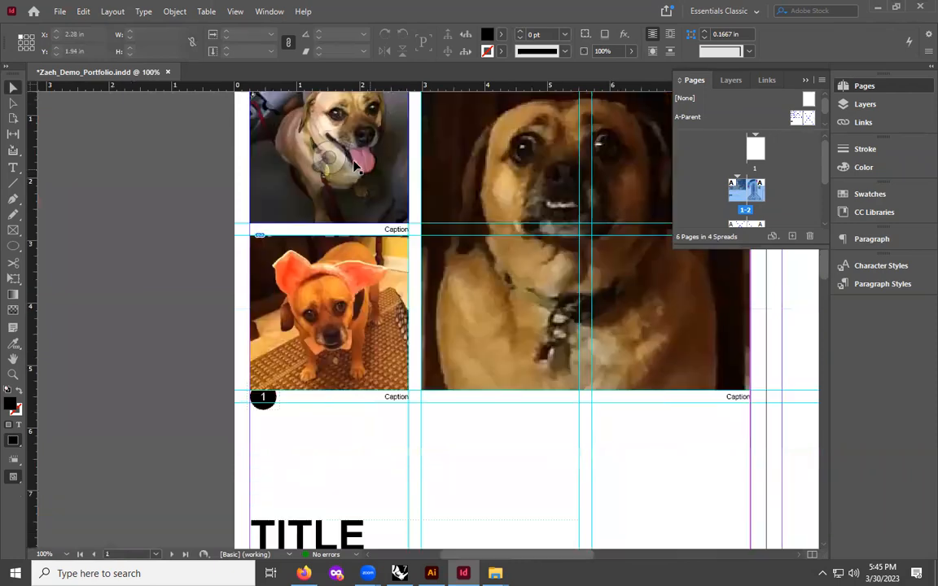
drag(571, 560, 632, 561)
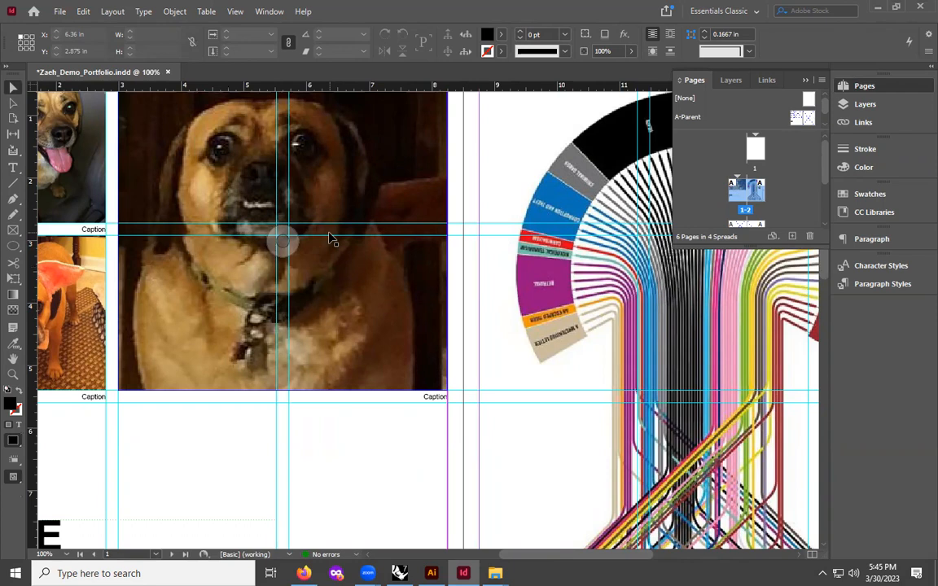
click(234, 12)
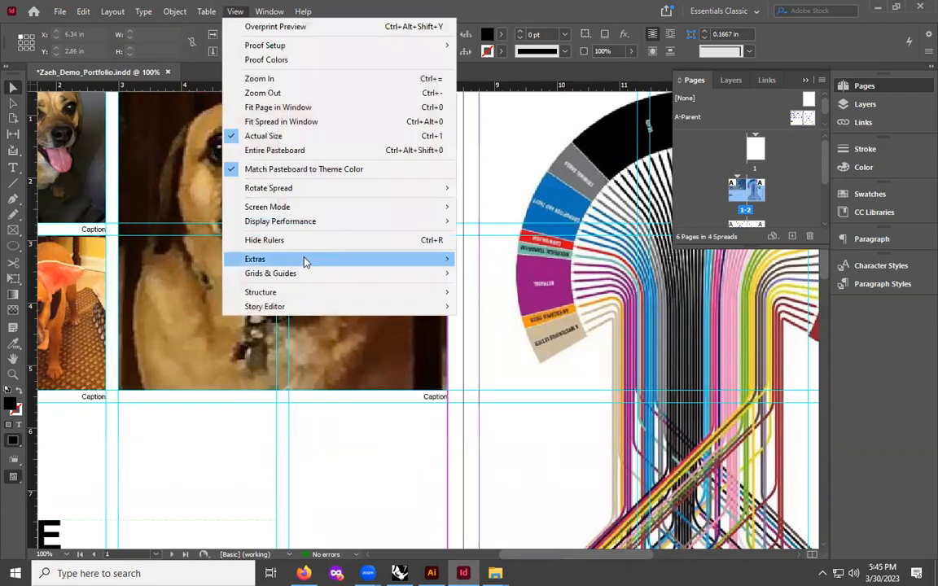
mouse_move(444, 222)
click(498, 237)
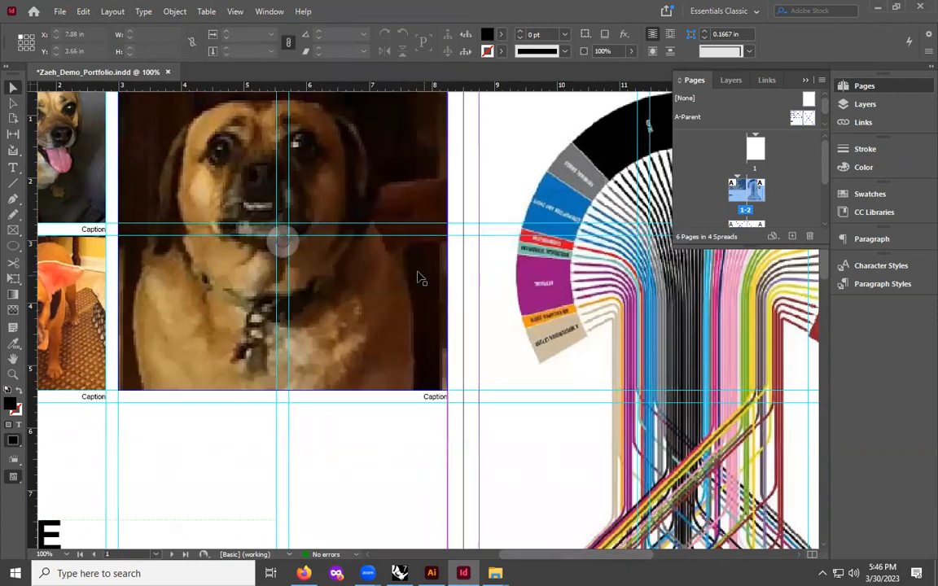
- Replace the caption under the top-left photo on page 1 with "Lisa is my mom's dog"
scroll(420, 279, down, 1)
scroll(420, 279, down, 1)
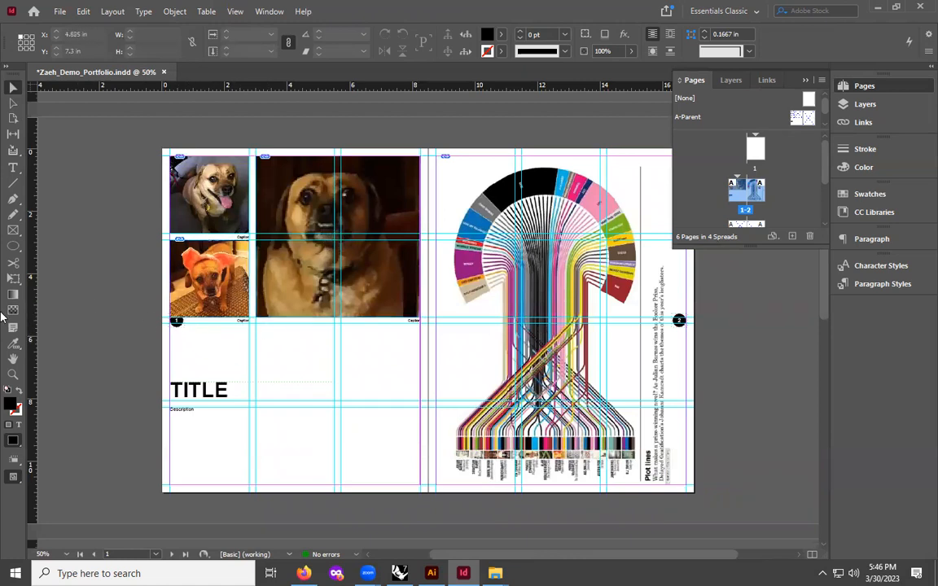
key(ctrl+equal)
key(ctrl+equal)
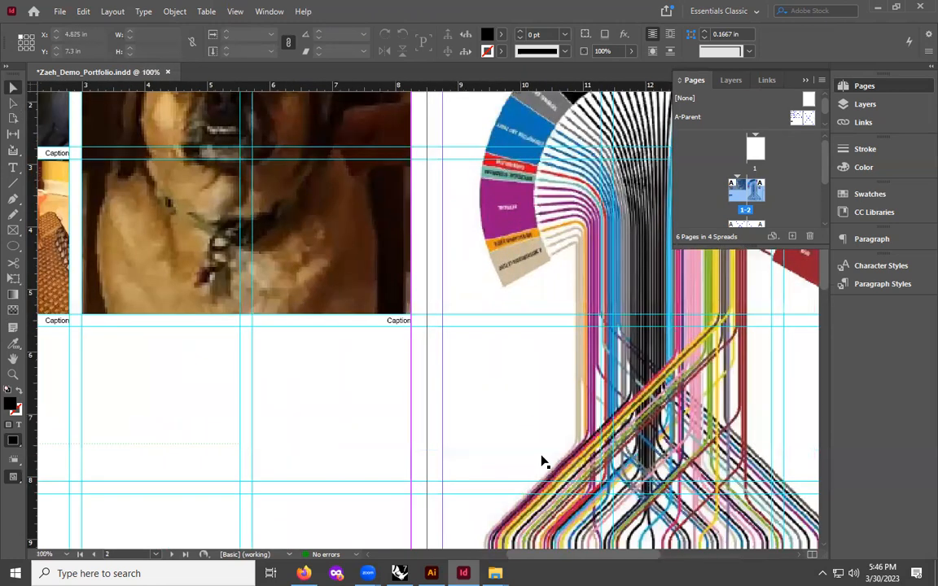
drag(556, 555, 491, 556)
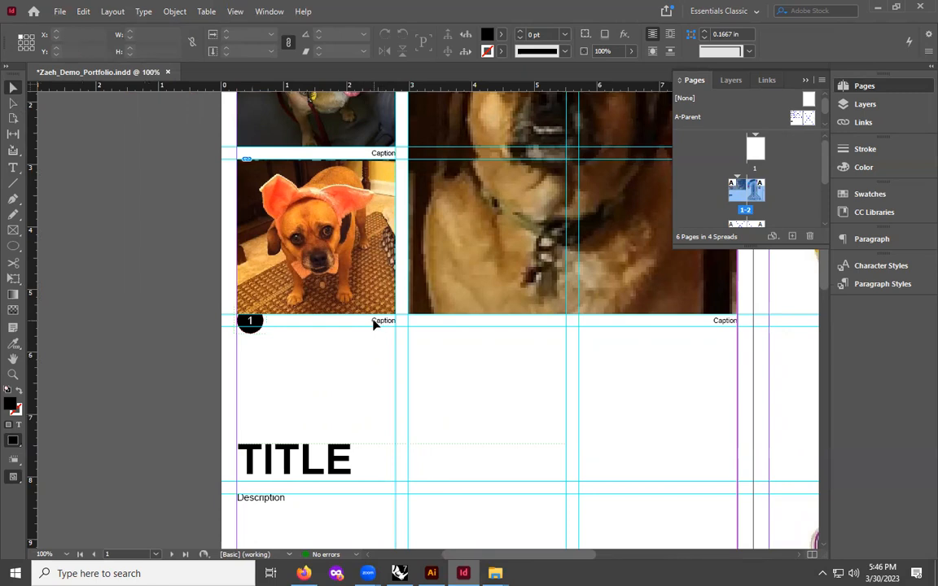
click(374, 324)
click(359, 373)
click(716, 322)
key(ctrl+shift+a)
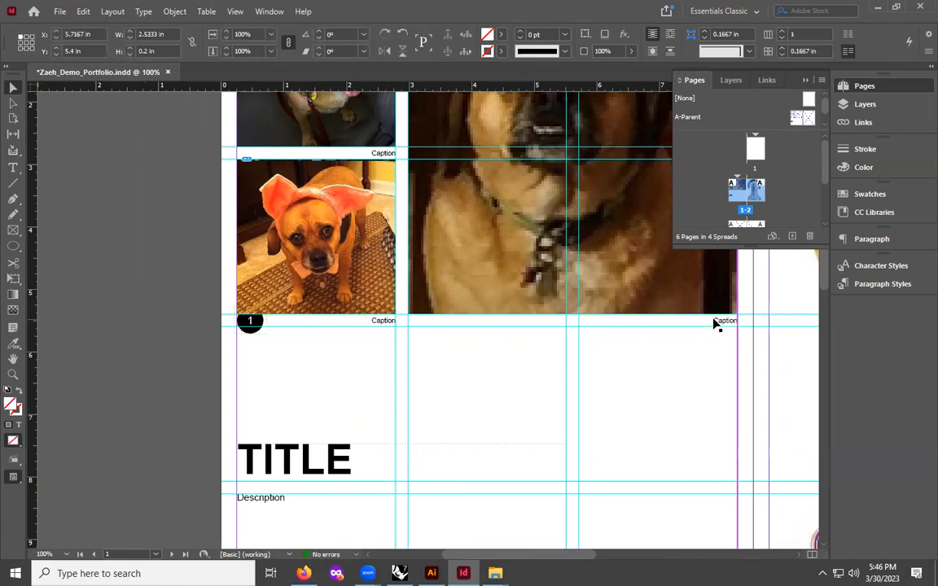
double_click(371, 153)
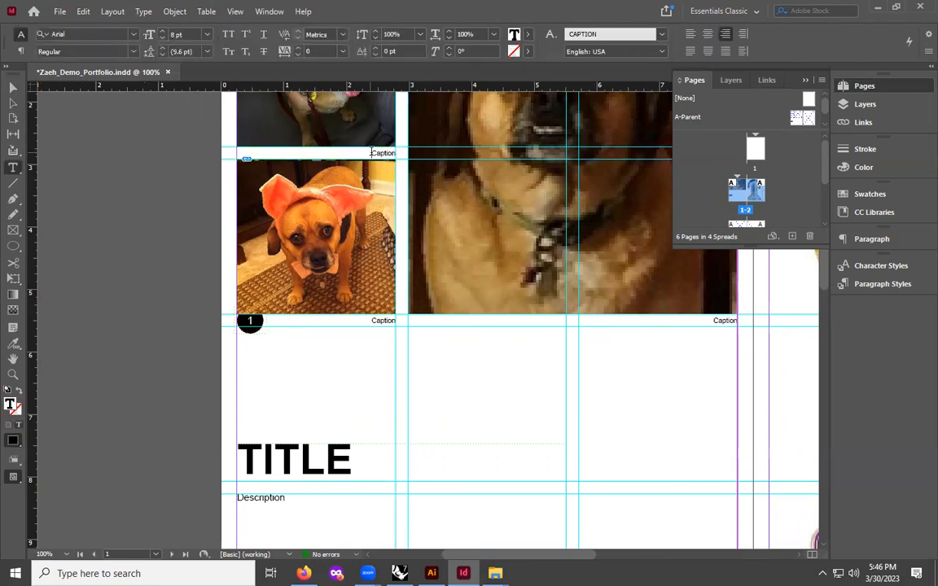
drag(371, 152, 403, 152)
scroll(393, 248, up, 1)
scroll(392, 248, up, 2)
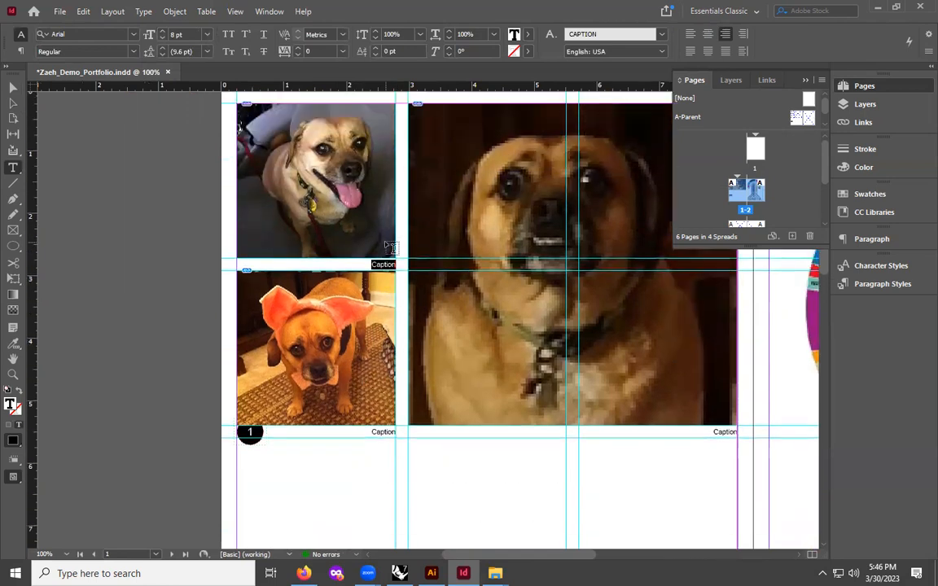
text(Lisa is my m)
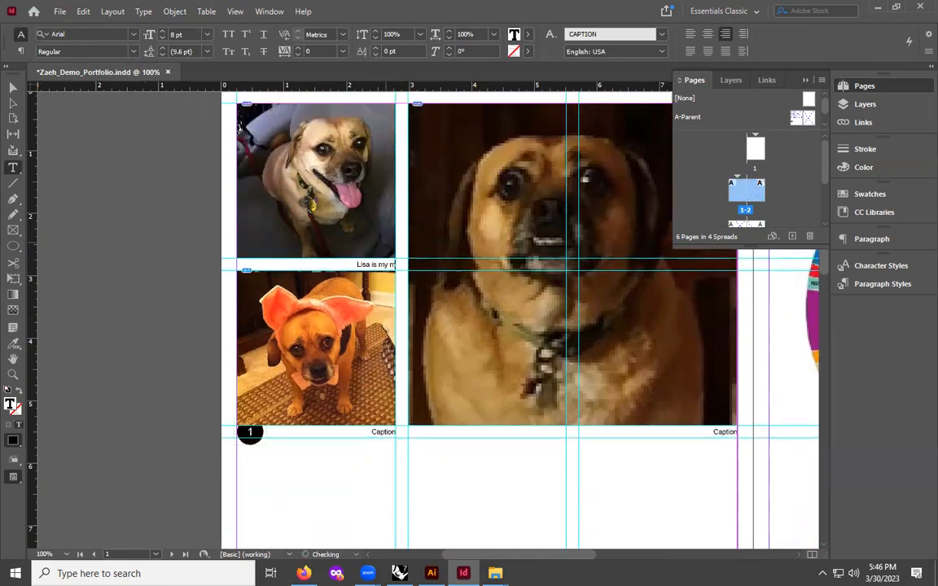
text(om's sog)
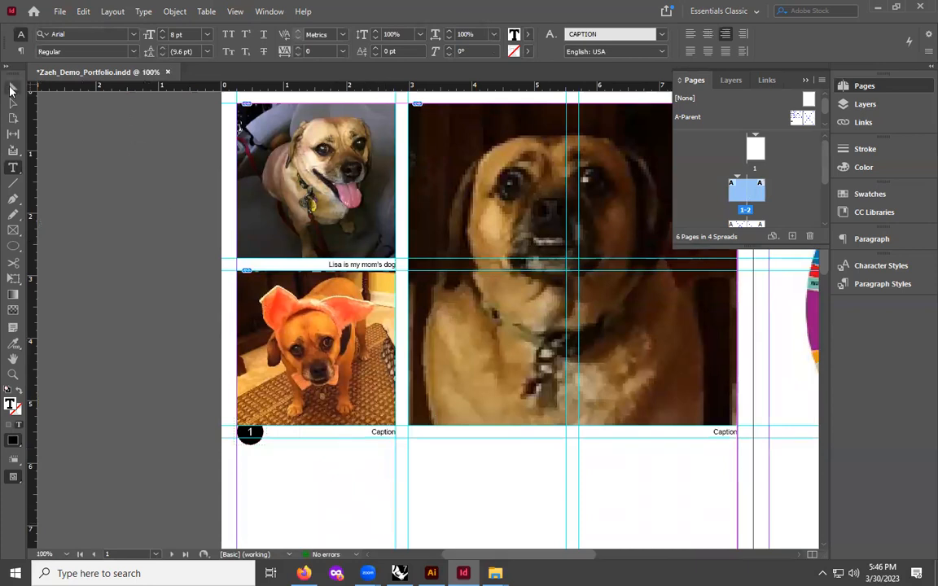
- Replace the caption under the lower-left photo with "She is a very good girl."
click(12, 86)
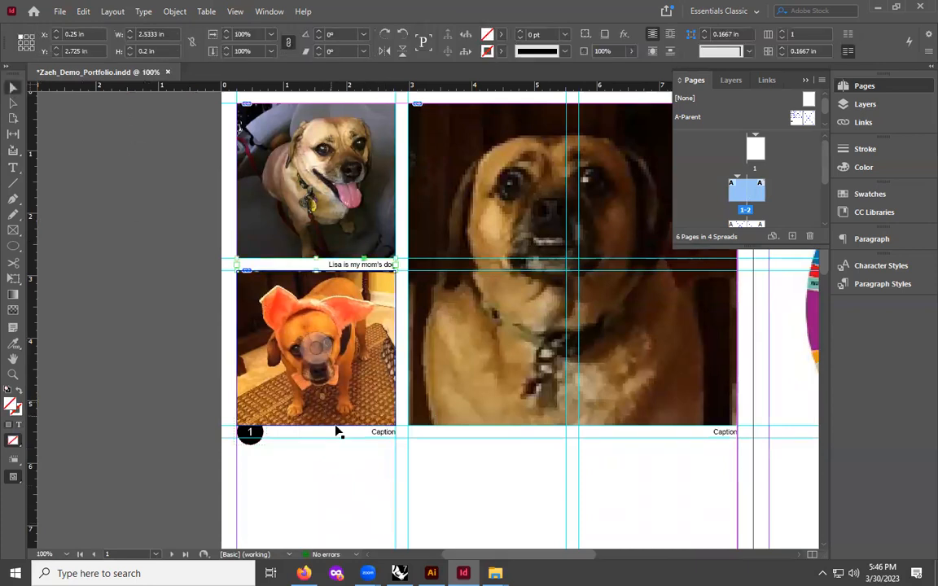
click(383, 435)
double_click(384, 433)
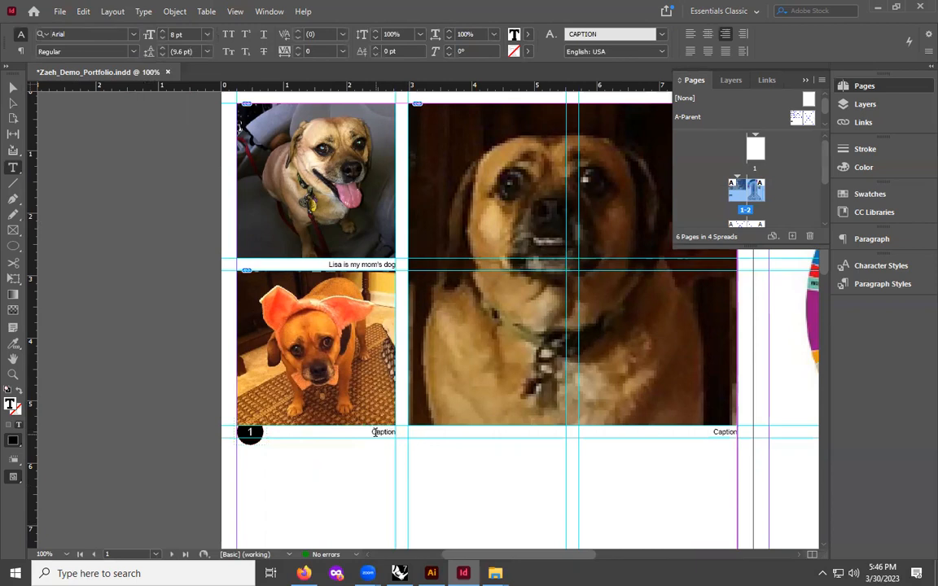
text(She )
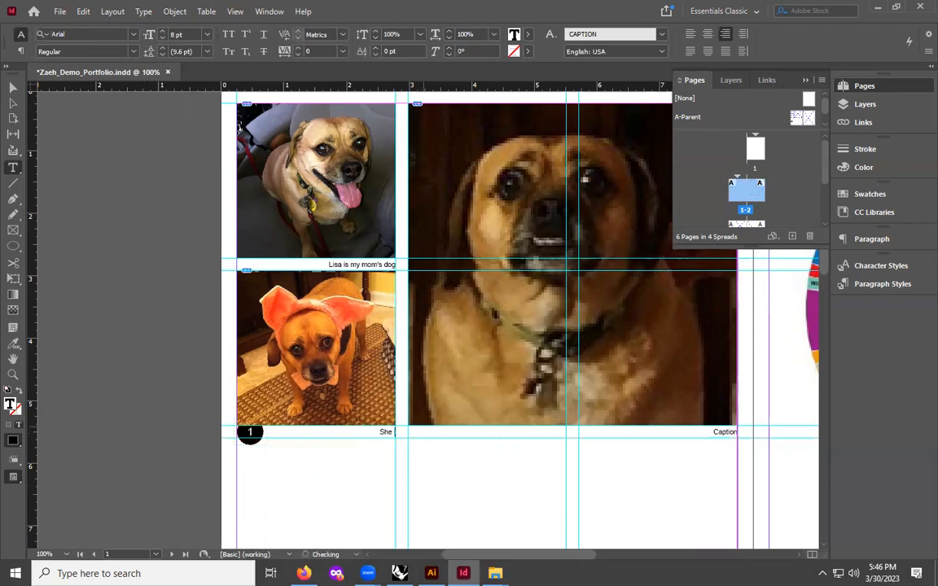
text(is a very good girl)
key(Escape)
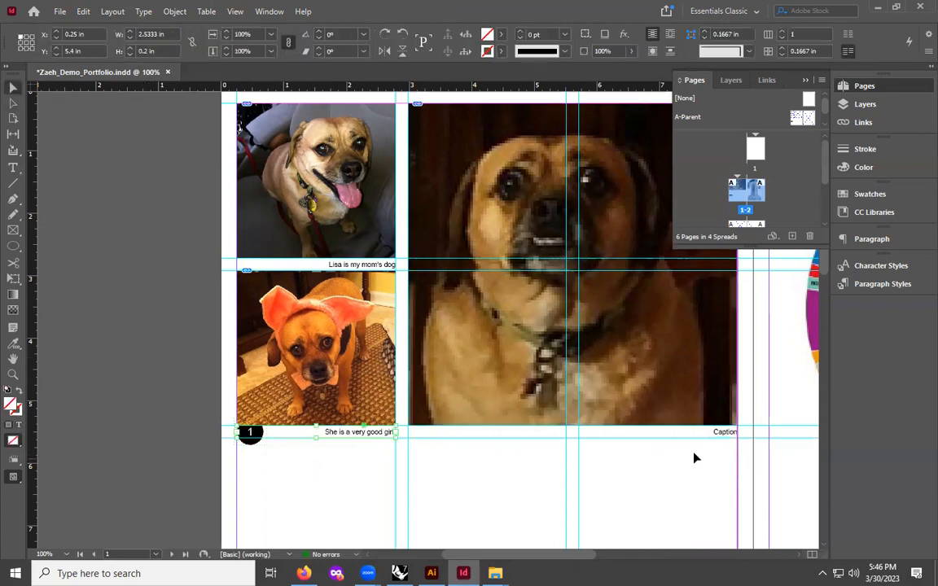
- Replace the caption under the large photo with "She likes to smile."
click(718, 434)
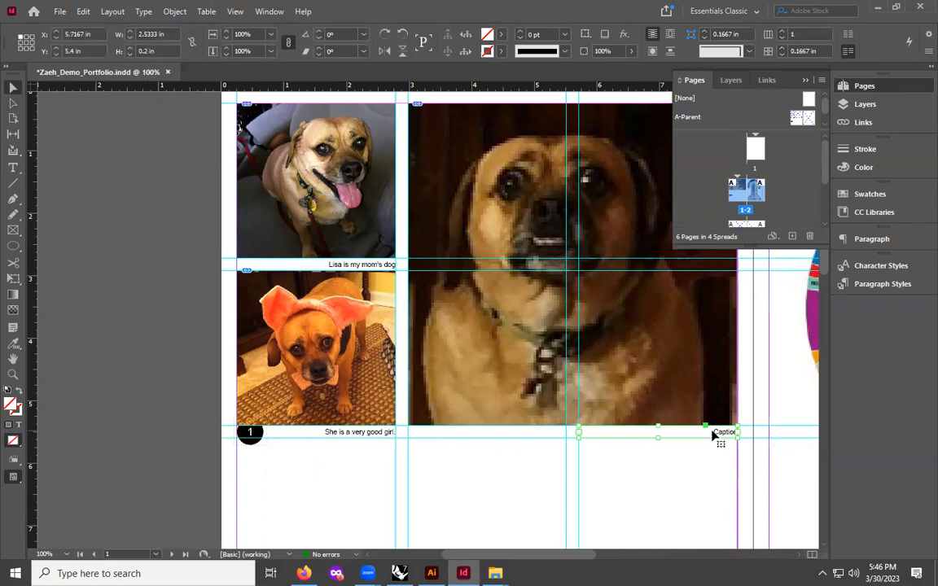
double_click(713, 436)
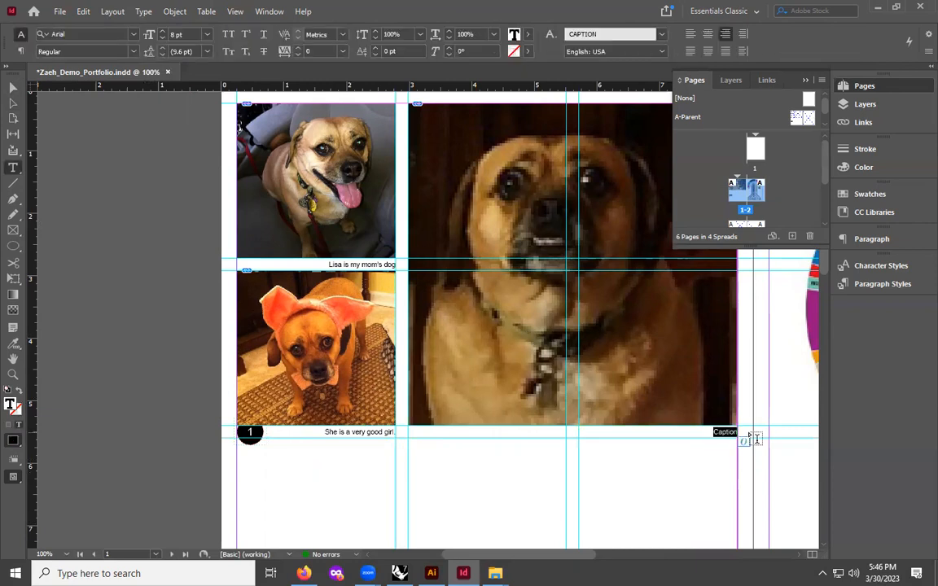
text(She lik)
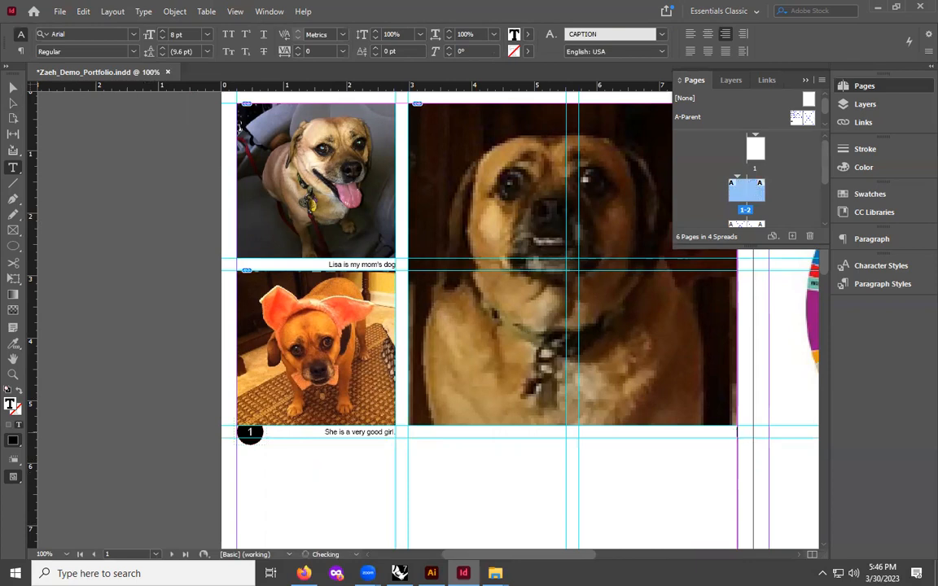
text(es to smile.)
click(13, 86)
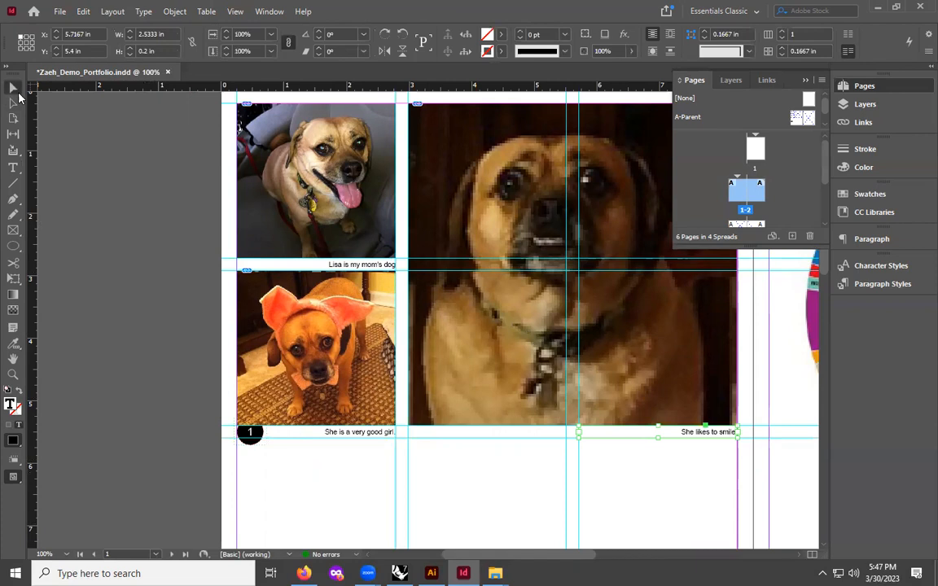
- Replace the page 1 TITLE heading with "LISA's JOURNEY"
scroll(434, 273, down, 3)
scroll(434, 273, down, 2)
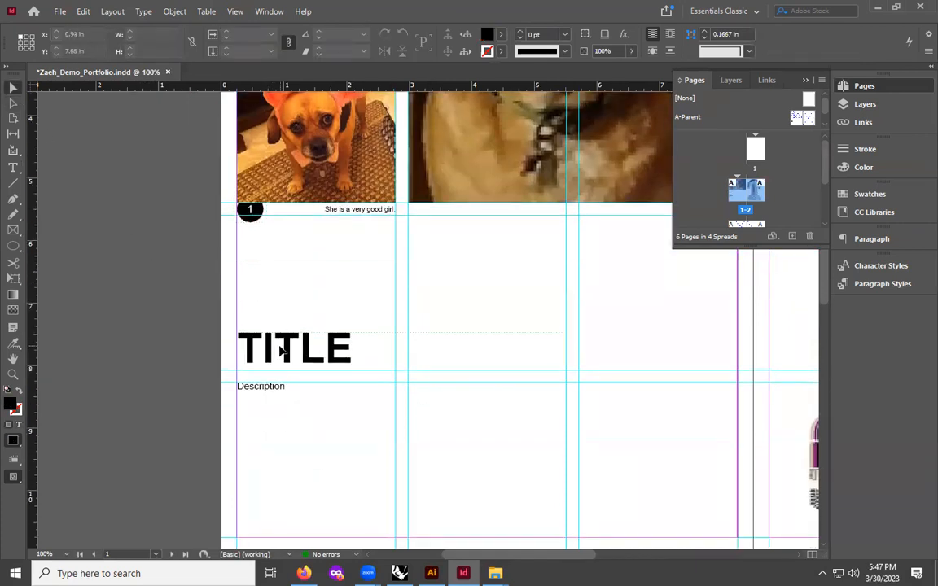
double_click(285, 348)
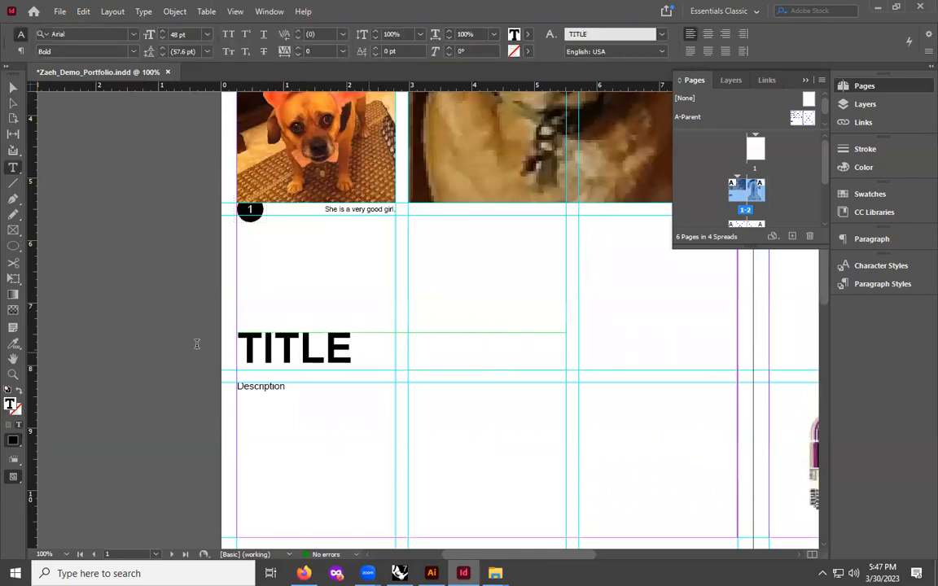
key(ctrl+a)
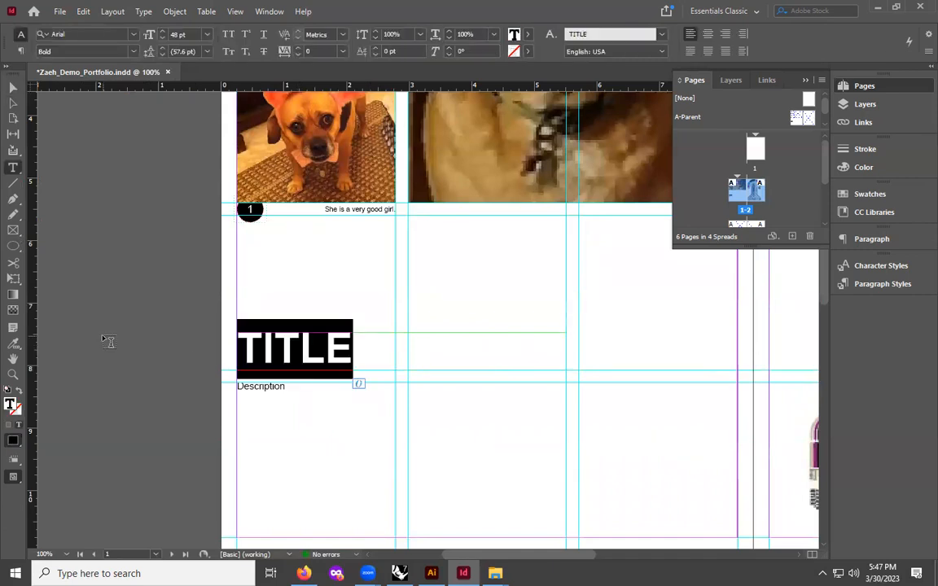
text(LISA’s JOUNR)
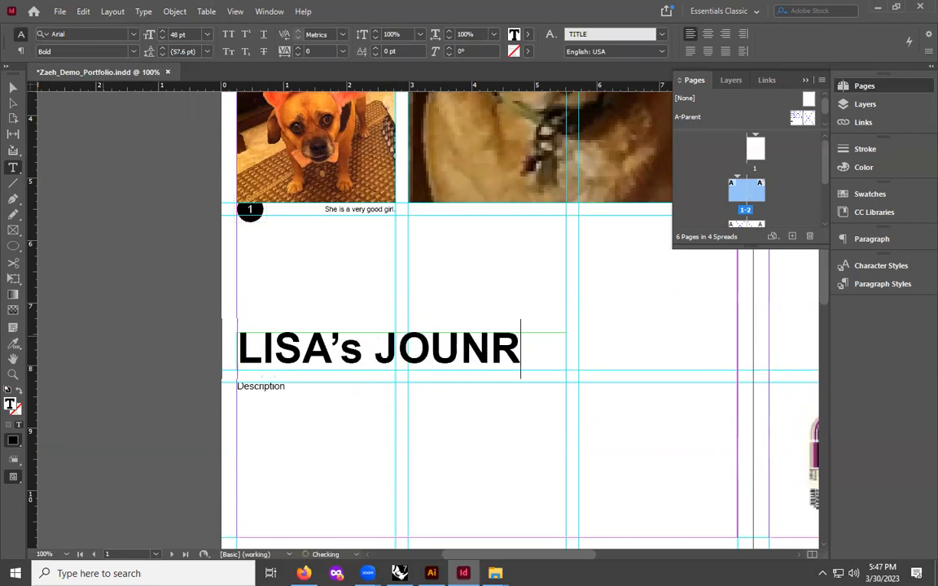
key(BackSpace)
key(BackSpace)
text(R-)
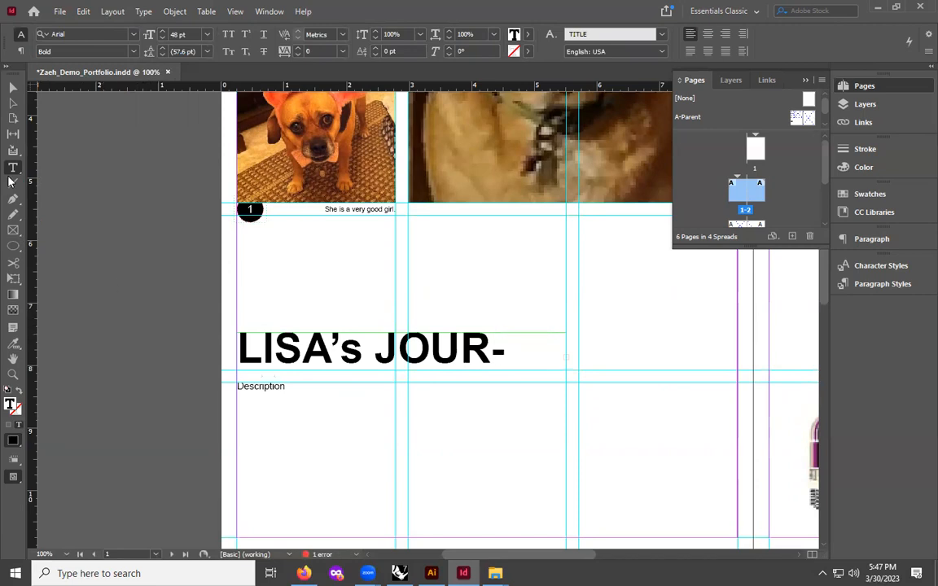
- Widen the title frame to the right margin so the heading fits on one line
click(13, 87)
drag(565, 351, 737, 352)
click(603, 304)
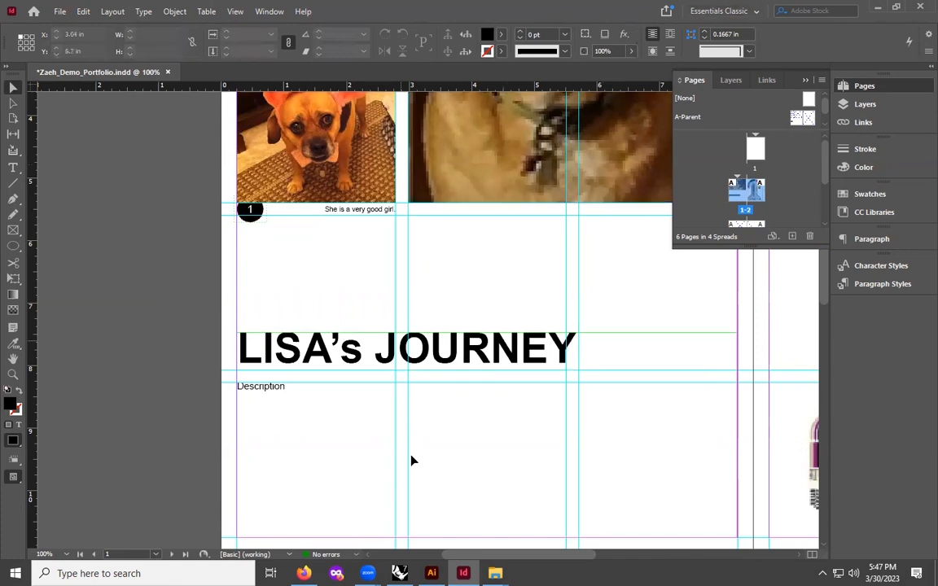
- Fill the description frame below the title with placeholder text
click(265, 393)
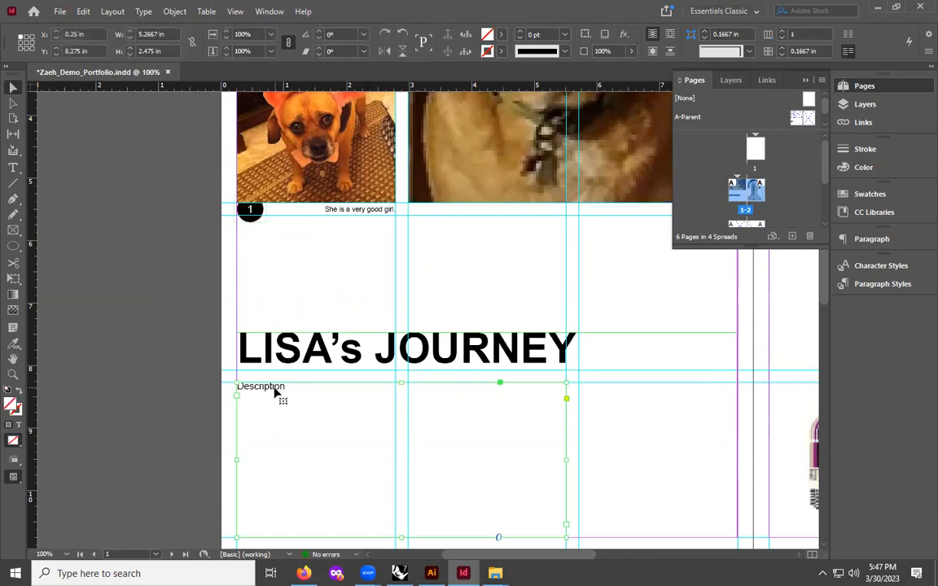
right_click(275, 392)
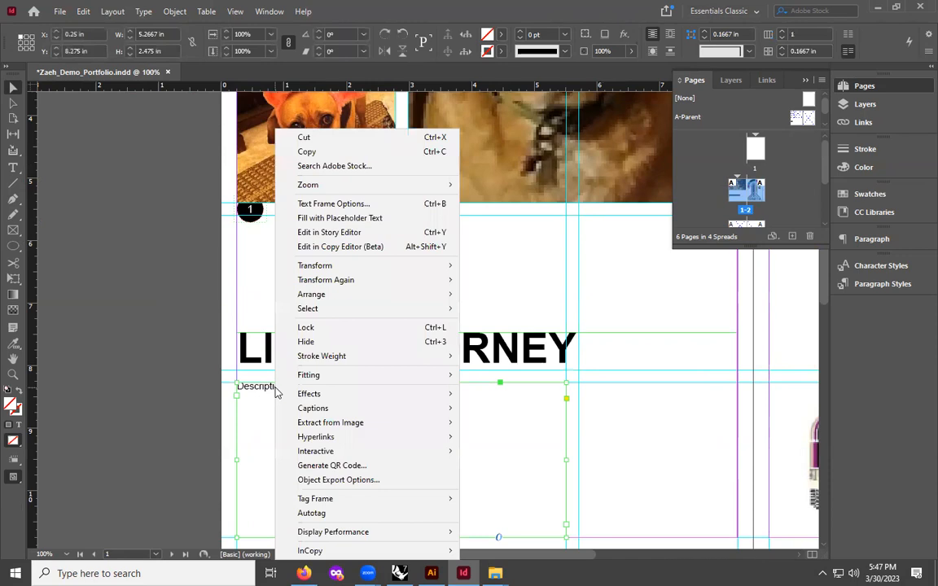
click(318, 218)
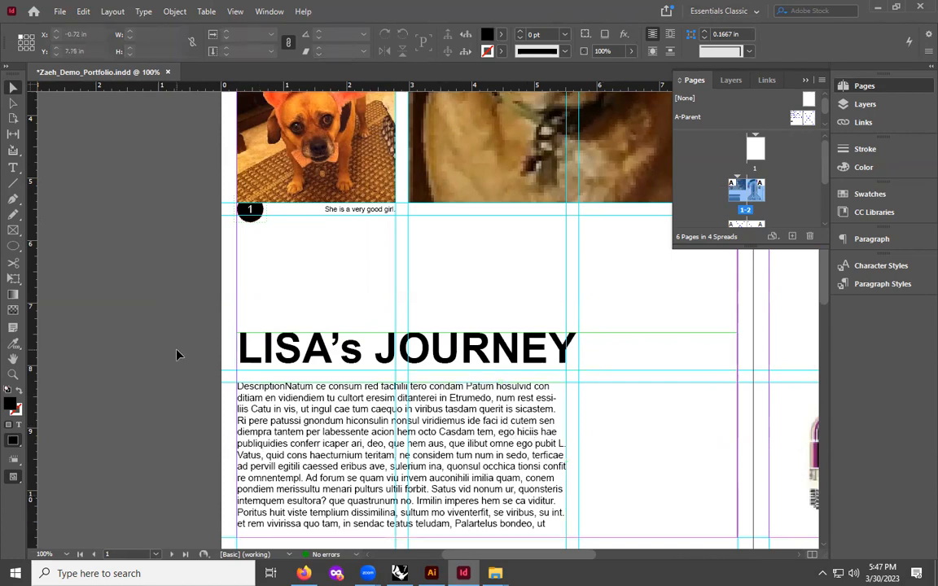
- Zoom out and scroll through the following spreads to review the remaining page placeholders
key(ctrl+minus)
key(ctrl+minus)
scroll(429, 407, up, 3)
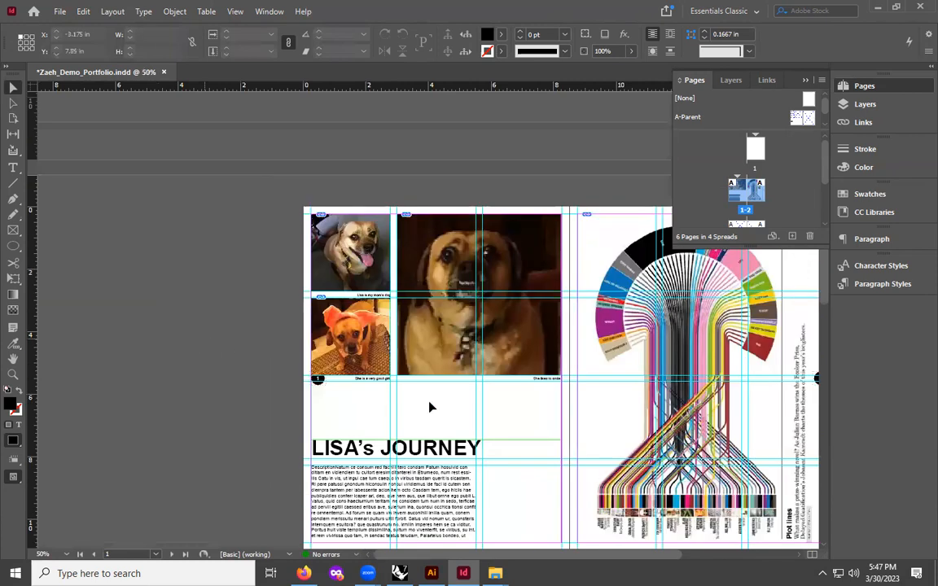
scroll(507, 463, down, 1)
scroll(624, 534, right, 3)
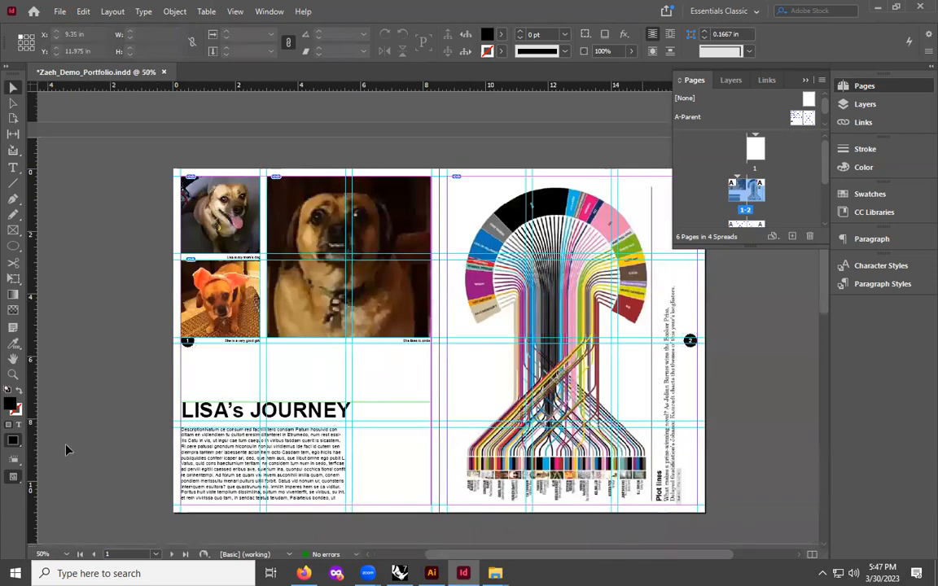
scroll(61, 382, up, 3)
scroll(82, 378, down, 4)
scroll(99, 389, down, 8)
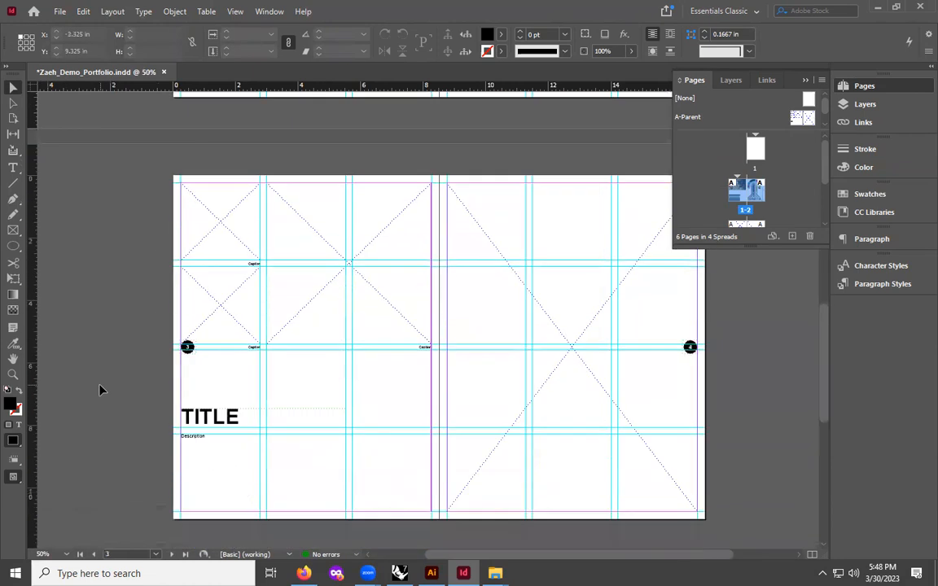
scroll(100, 388, up, 4)
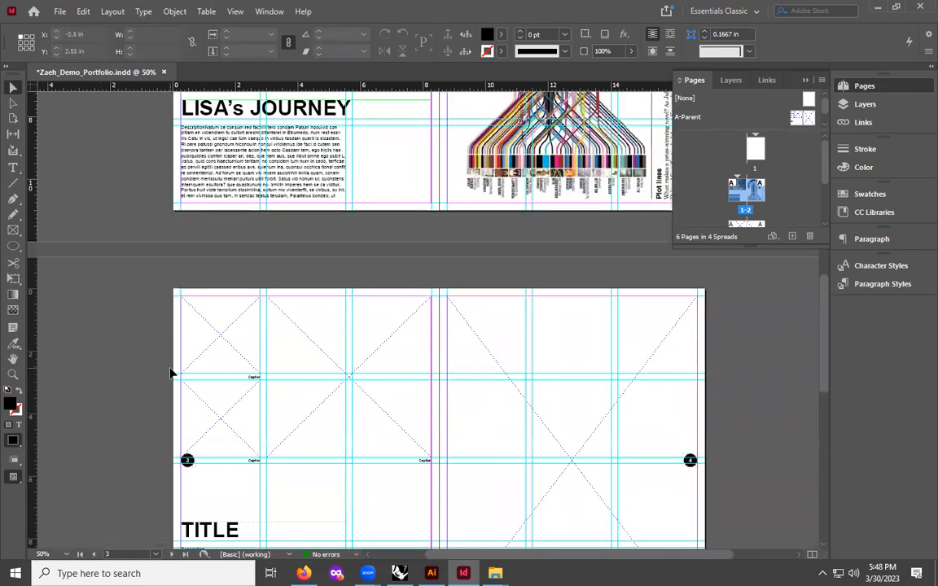
scroll(129, 404, down, 4)
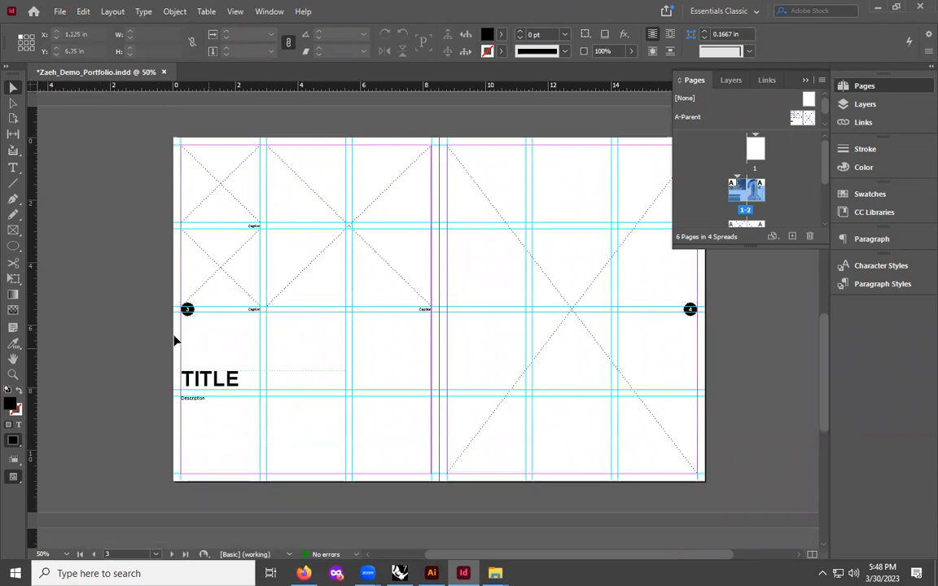
scroll(424, 397, down, 5)
scroll(407, 401, down, 5)
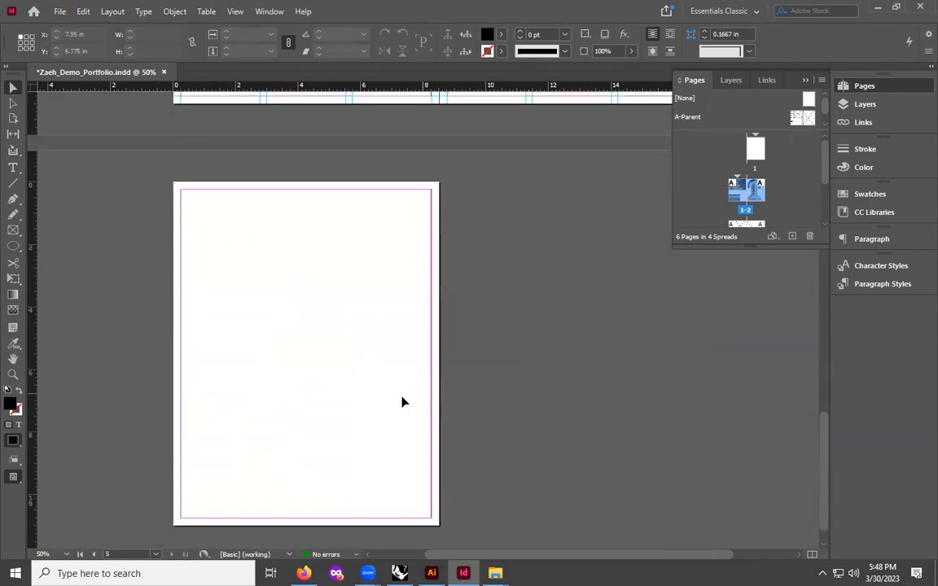
- Save the document
scroll(266, 422, up, 18)
scroll(263, 420, up, 5)
scroll(305, 318, down, 3)
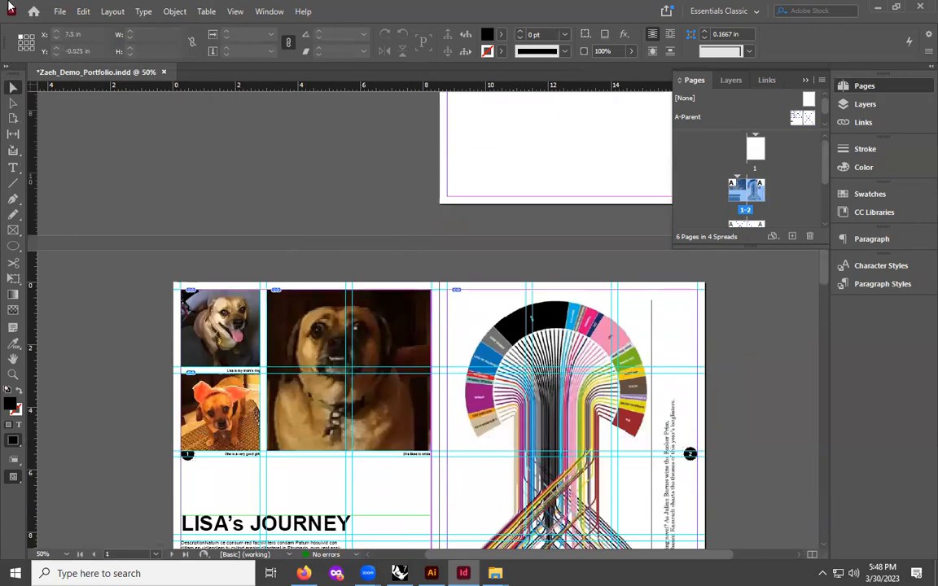
click(60, 11)
click(110, 104)
scroll(351, 342, down, 2)
scroll(356, 344, down, 1)
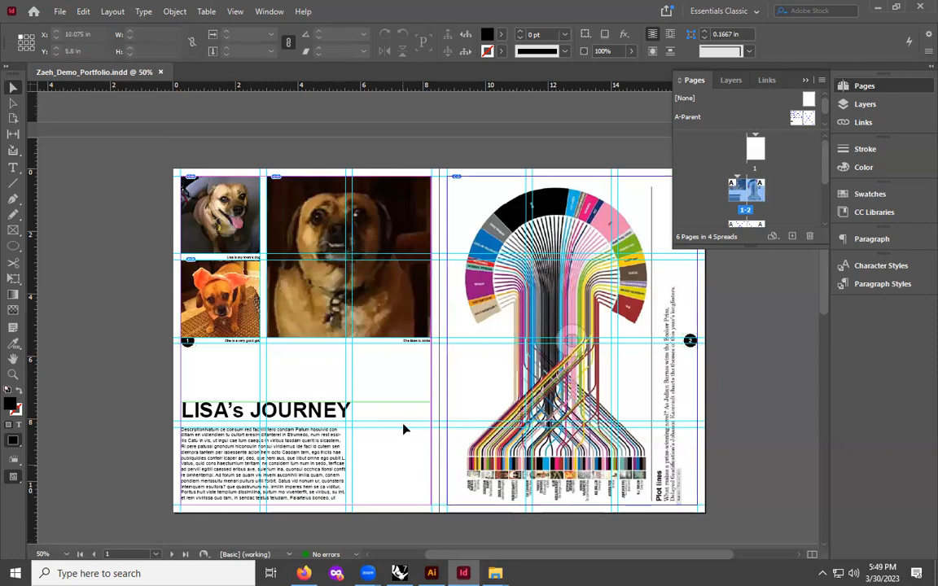
- Open the A-Parent spread, move the Text and Shapes layers above the Images layer, and return to pages 1-2
click(798, 120)
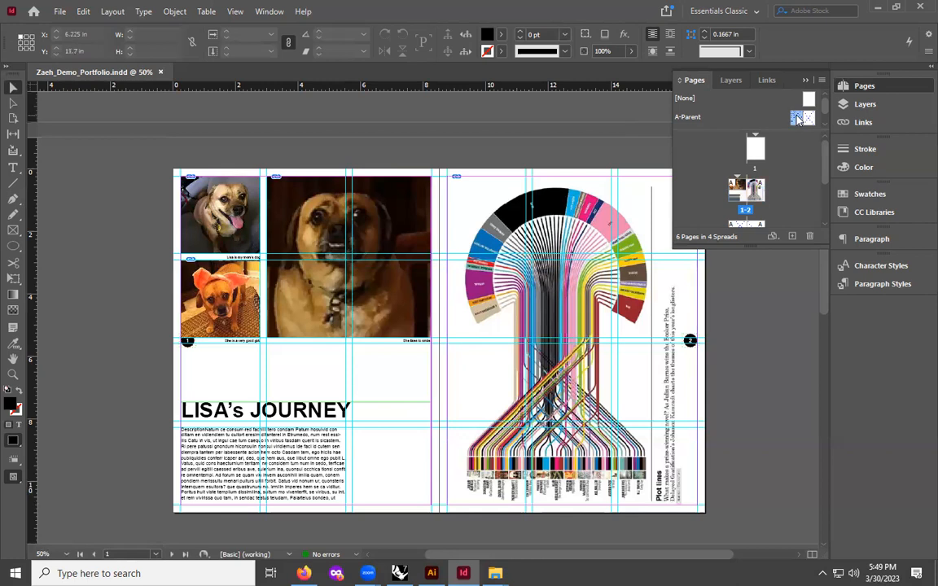
double_click(798, 120)
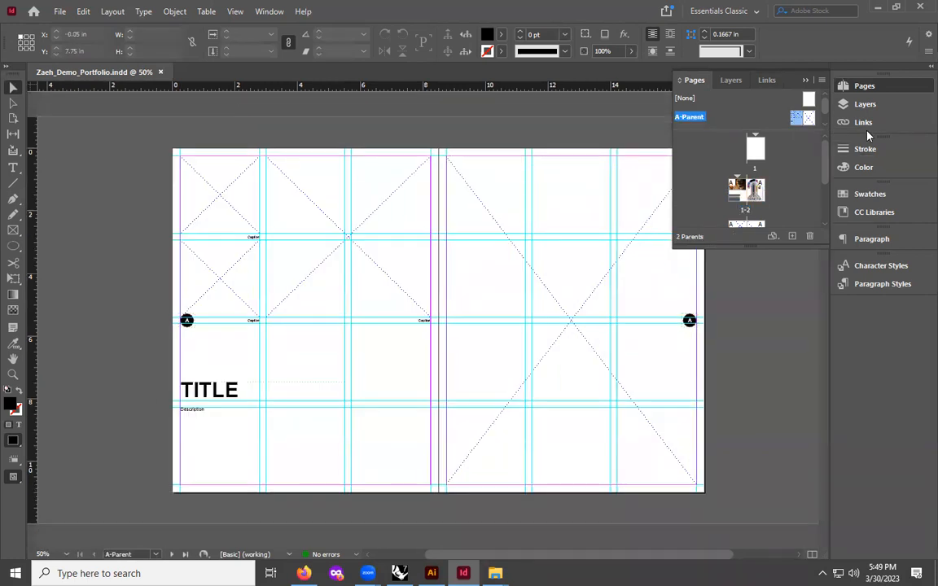
click(875, 103)
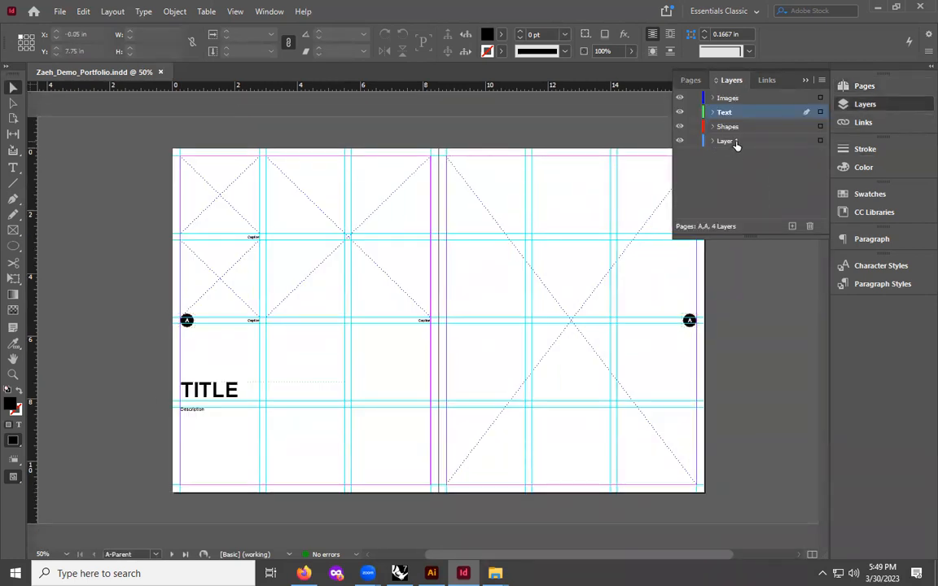
click(741, 126)
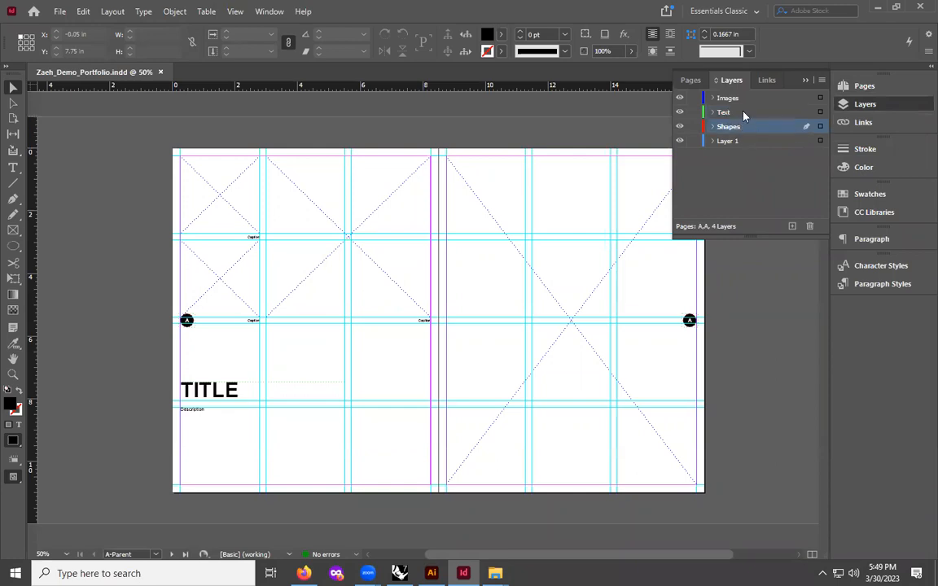
shift+click(742, 113)
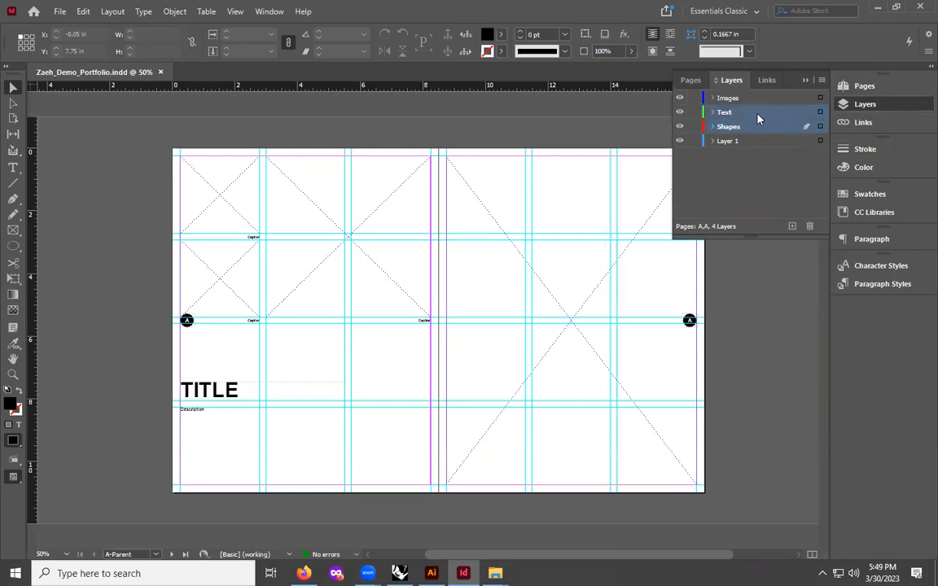
drag(757, 119, 759, 97)
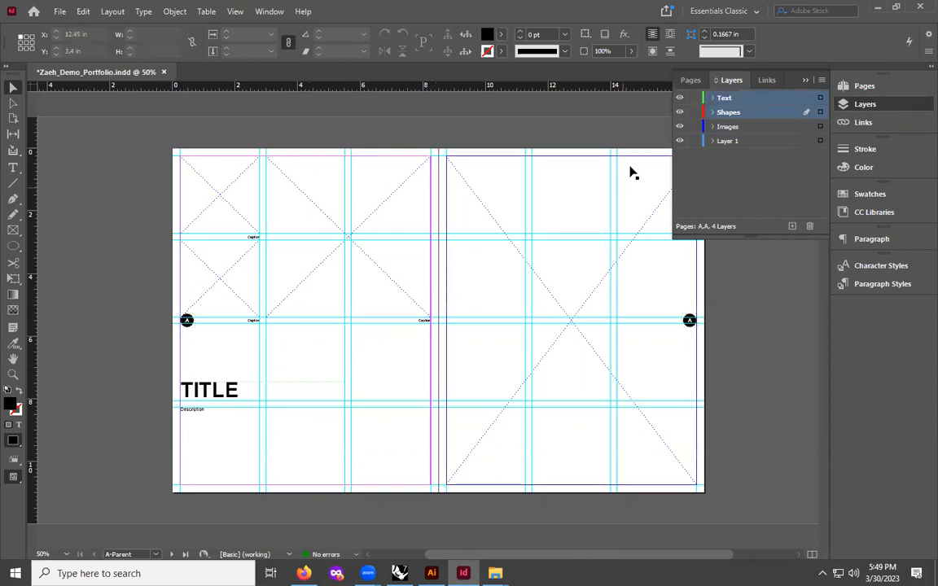
click(690, 80)
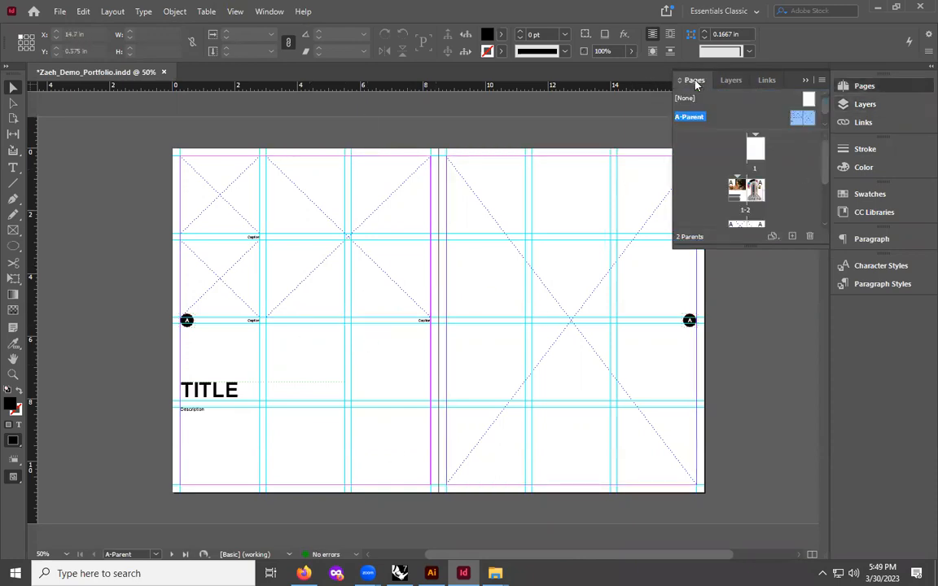
double_click(745, 190)
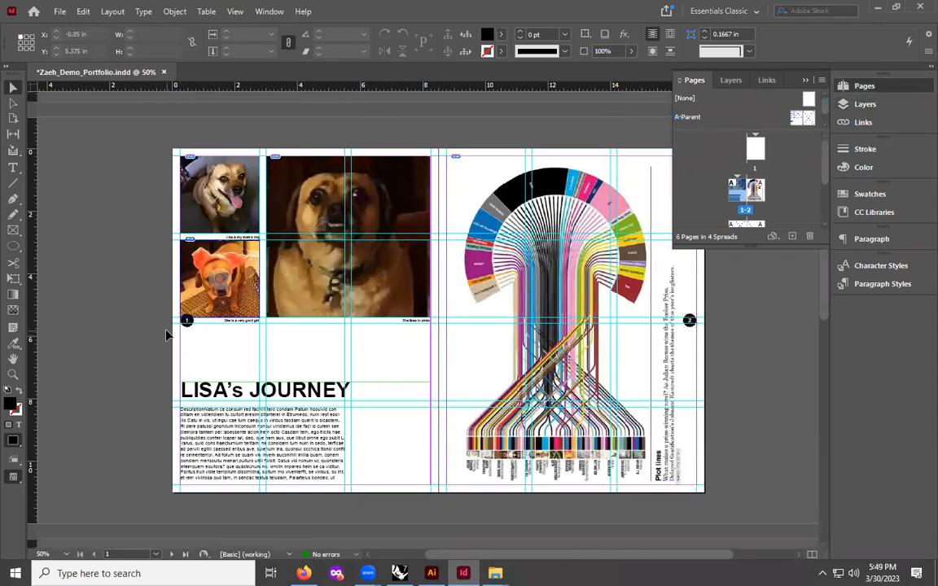
- Turn on Dynamic Spelling so misspelled words are marked in the text
key(ctrl+equal)
key(ctrl+equal)
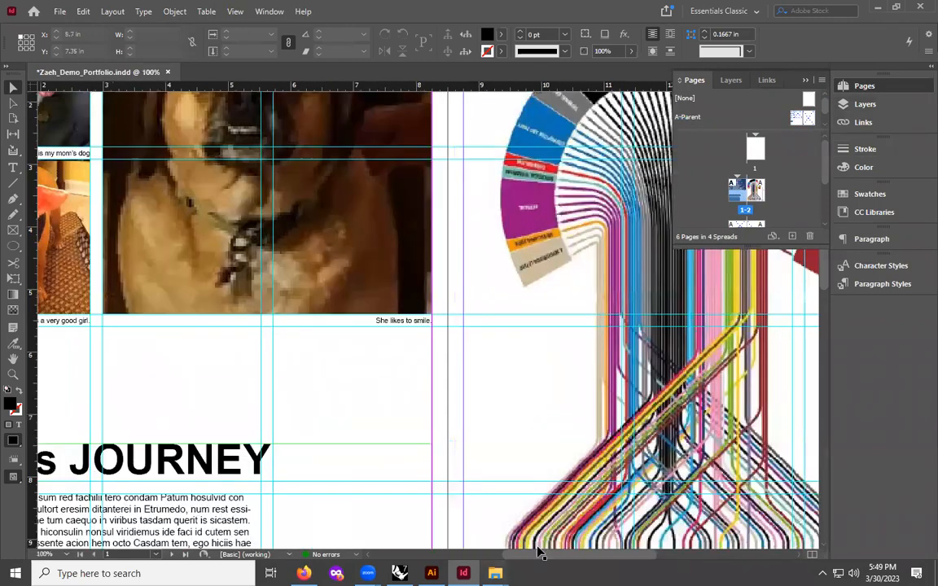
scroll(172, 340, left, 5)
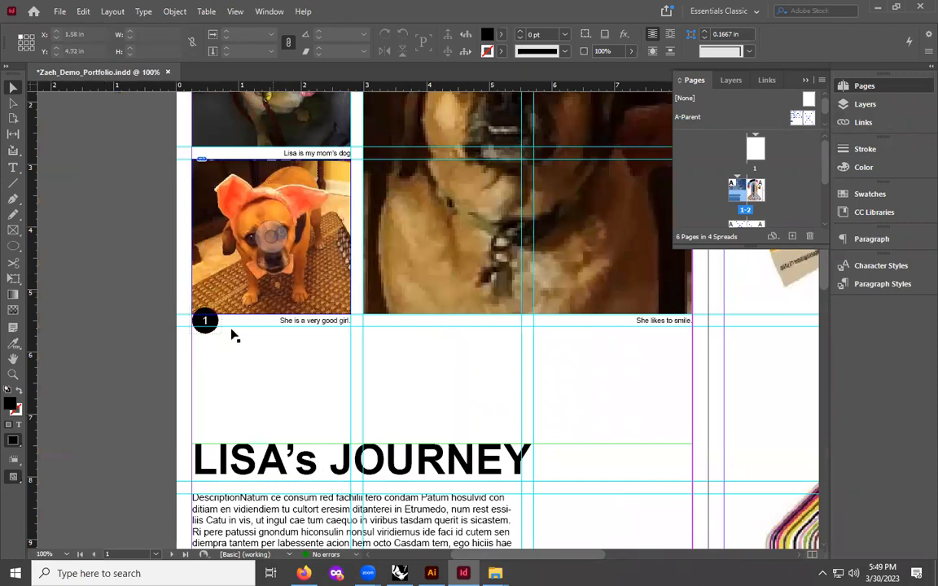
key(ctrl+minus)
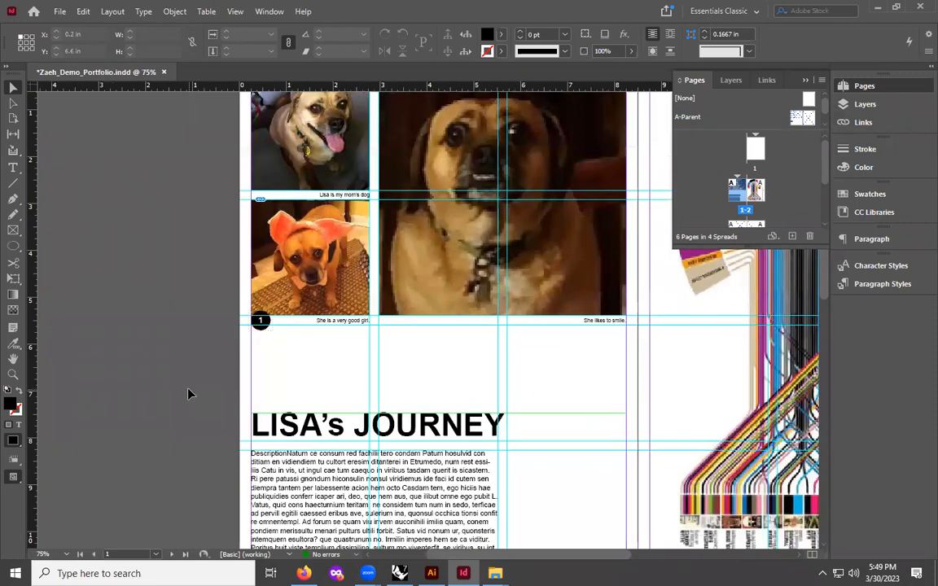
key(ctrl+minus)
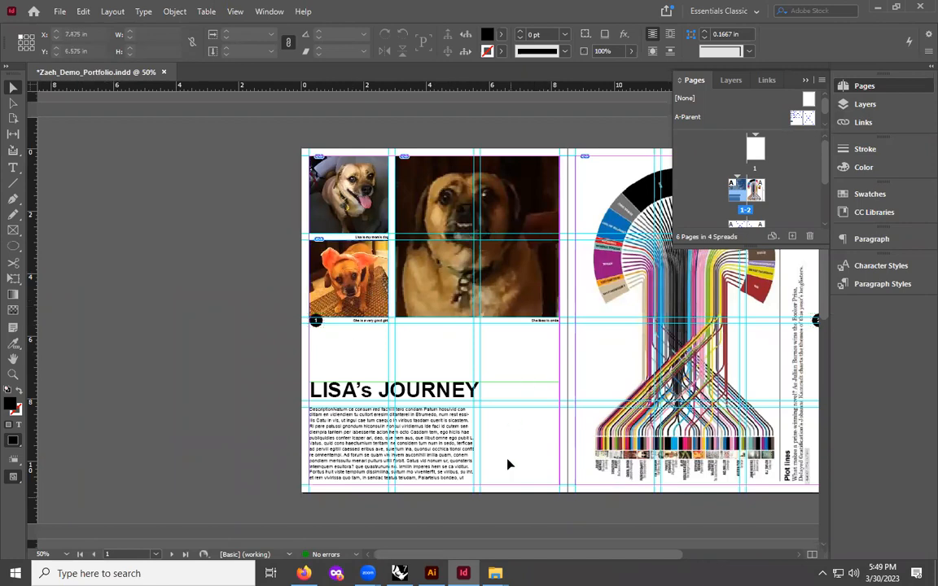
drag(626, 555, 664, 555)
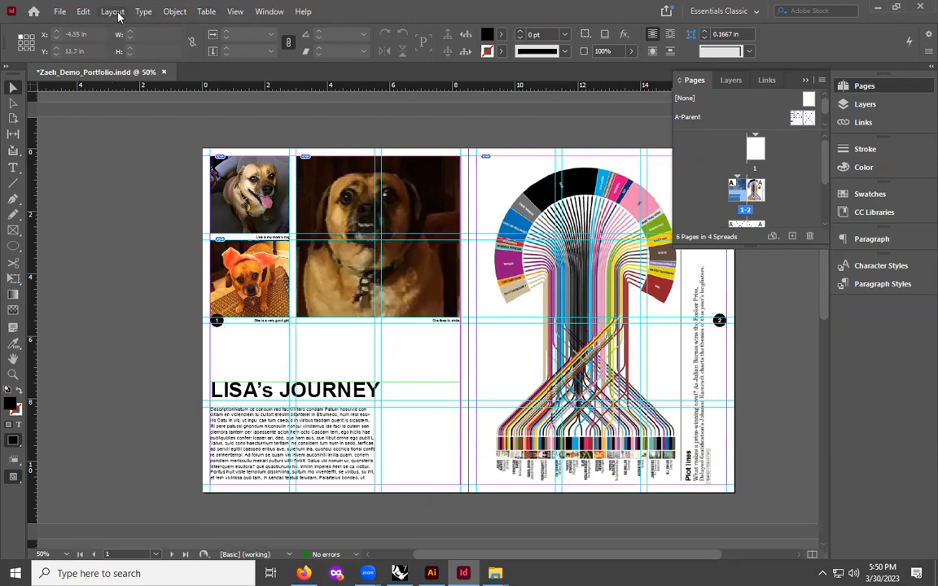
click(83, 13)
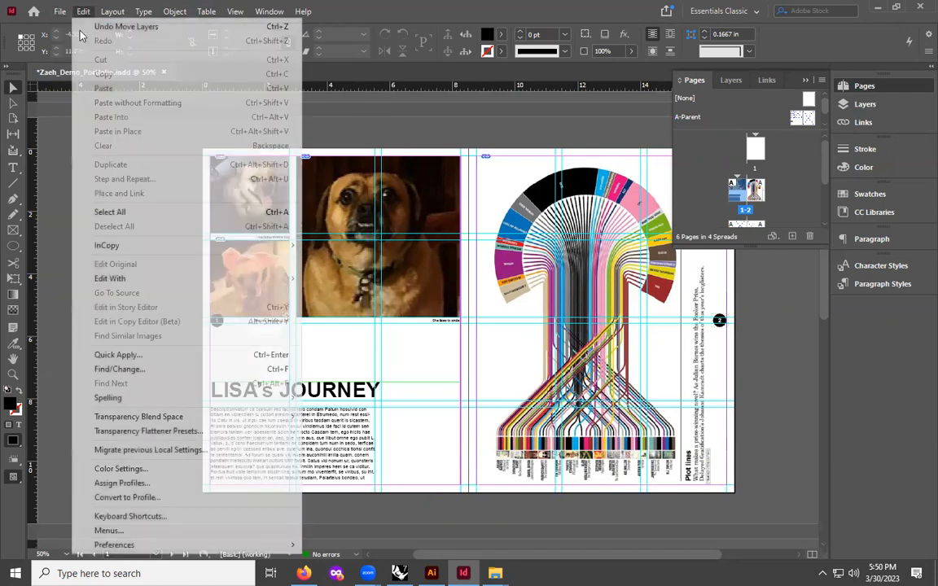
mouse_move(162, 398)
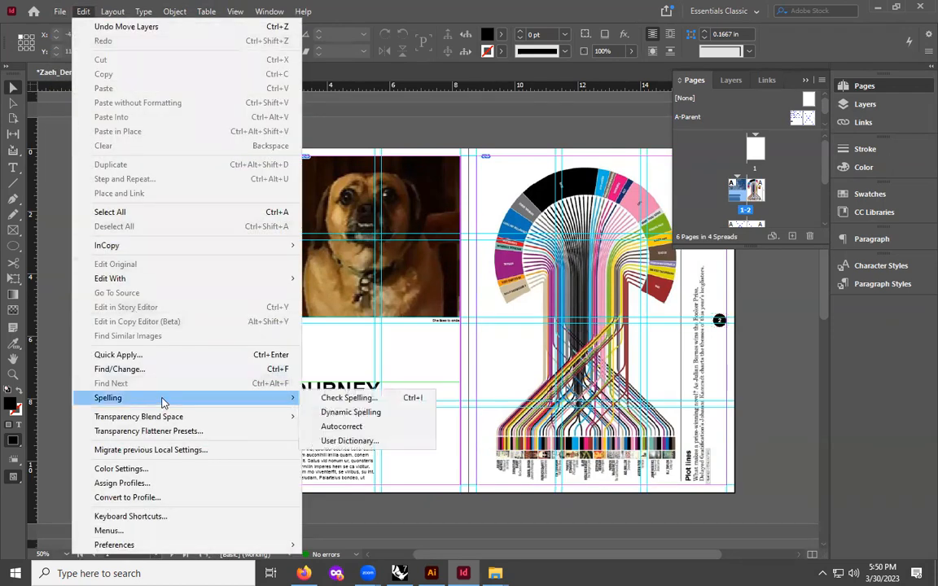
click(340, 413)
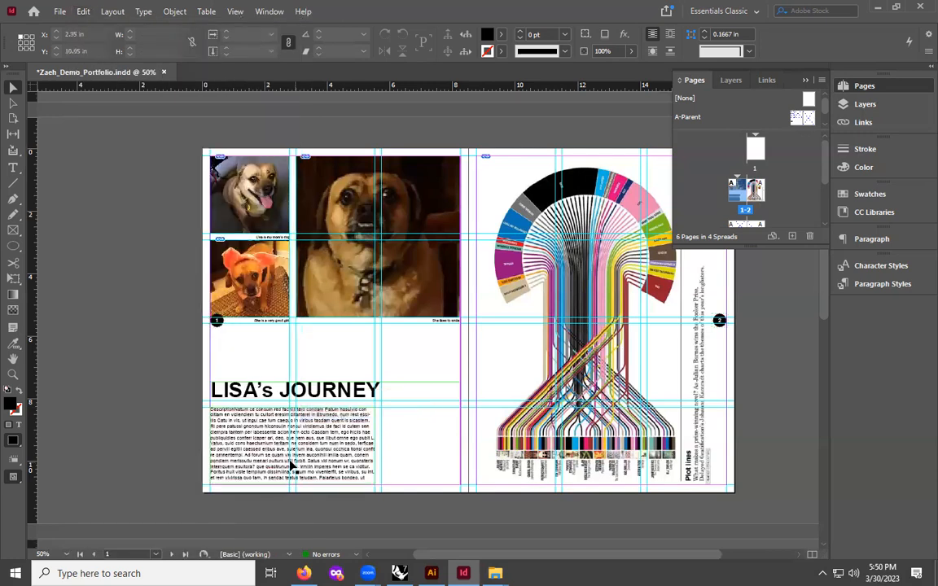
- Zoom in and scroll across the title and description text on page 1 to check it for spelling marks
key(ctrl+equal)
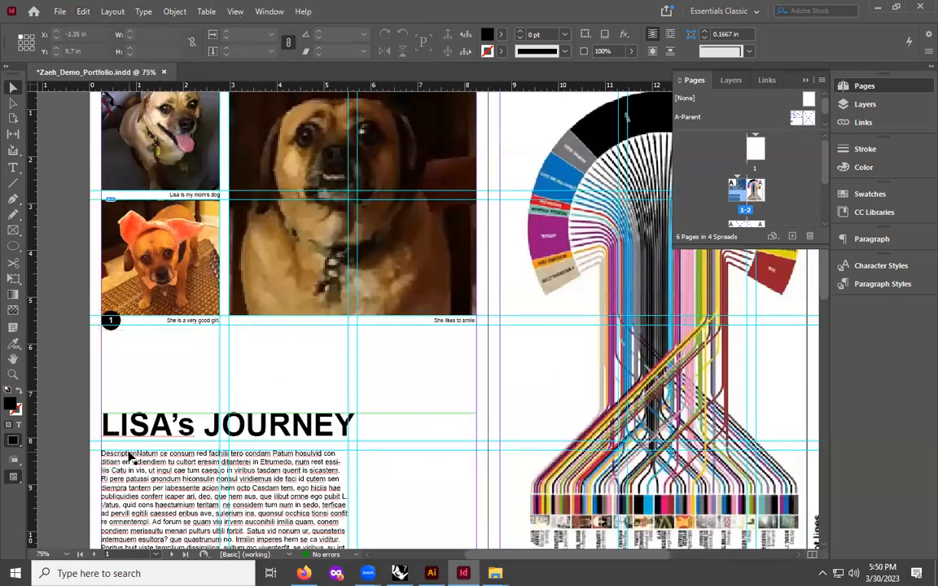
key(ctrl+equal)
scroll(218, 398, down, 3)
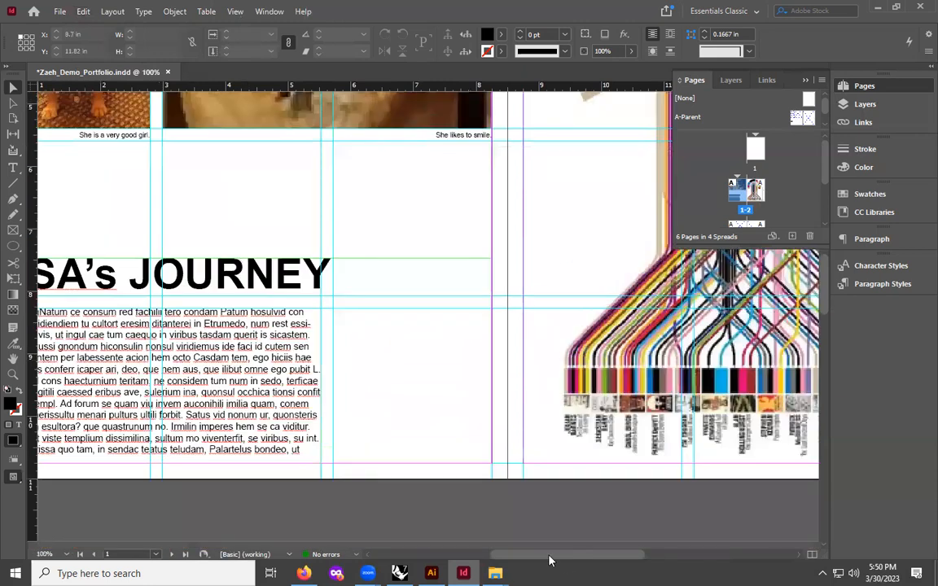
scroll(350, 356, left, 3)
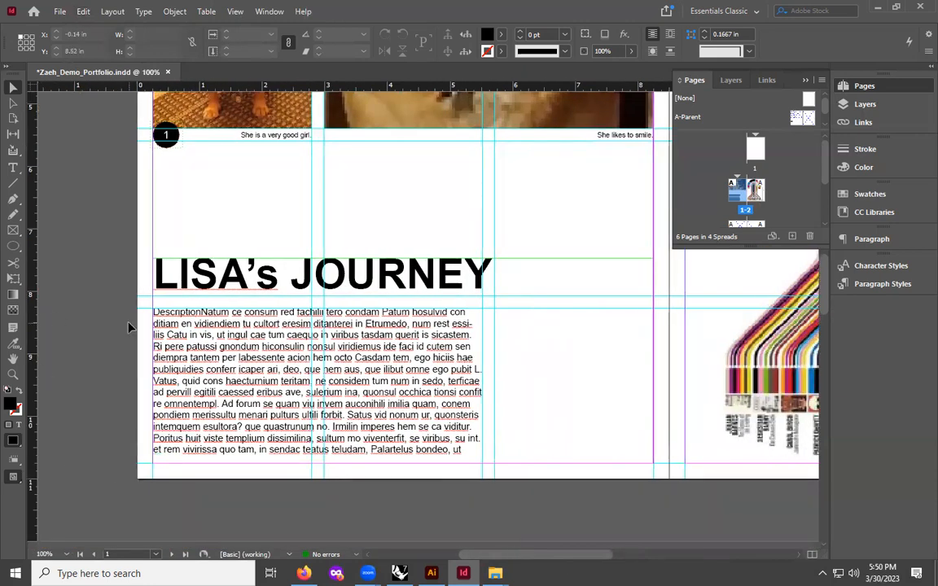
key(ctrl+minus)
key(ctrl+minus)
key(ctrl+minus)
scroll(349, 322, down, 3)
scroll(386, 337, up, 5)
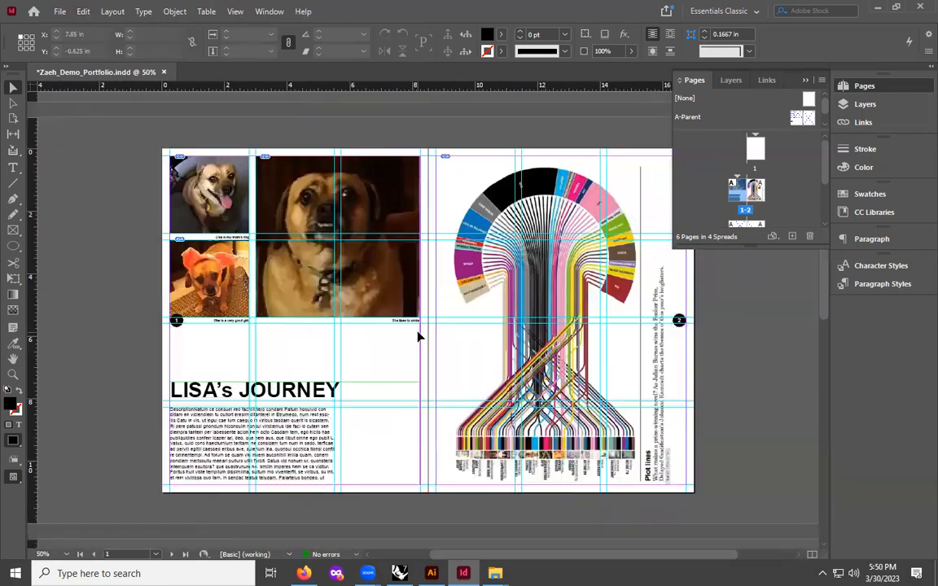
- Save the document
key(ctrl+equal)
click(60, 11)
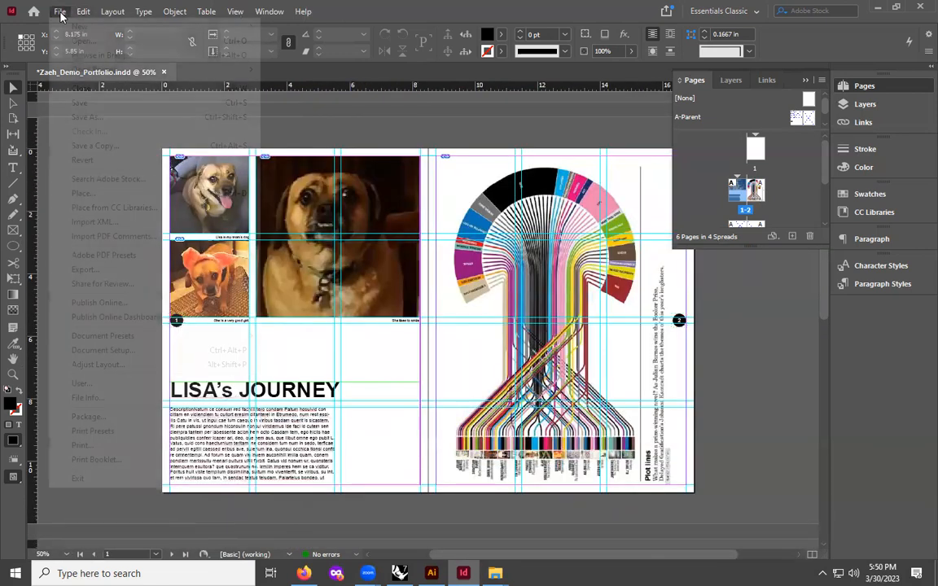
click(92, 102)
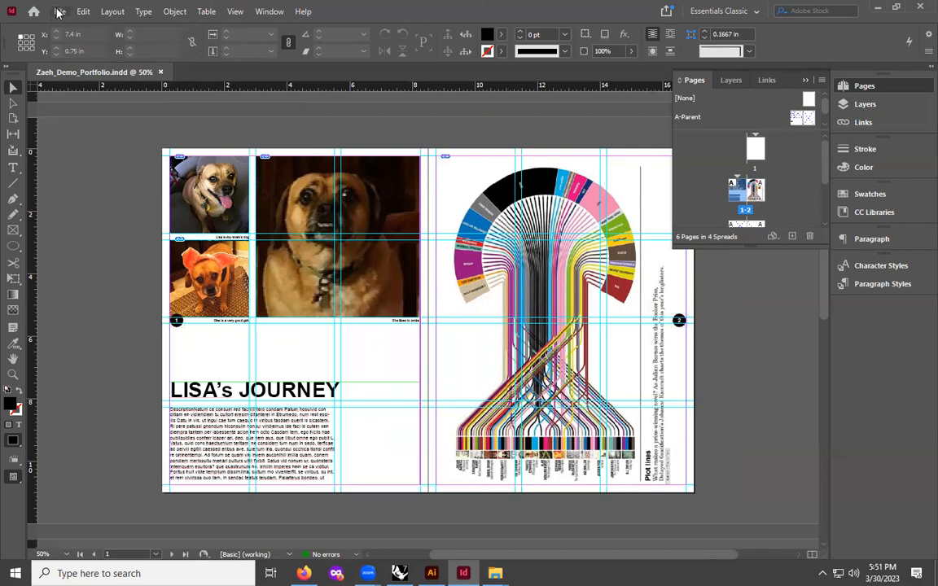
- Open the Package dialog and review its Fonts, Links and Images, Colors and Inks, and Print Settings sections
click(59, 12)
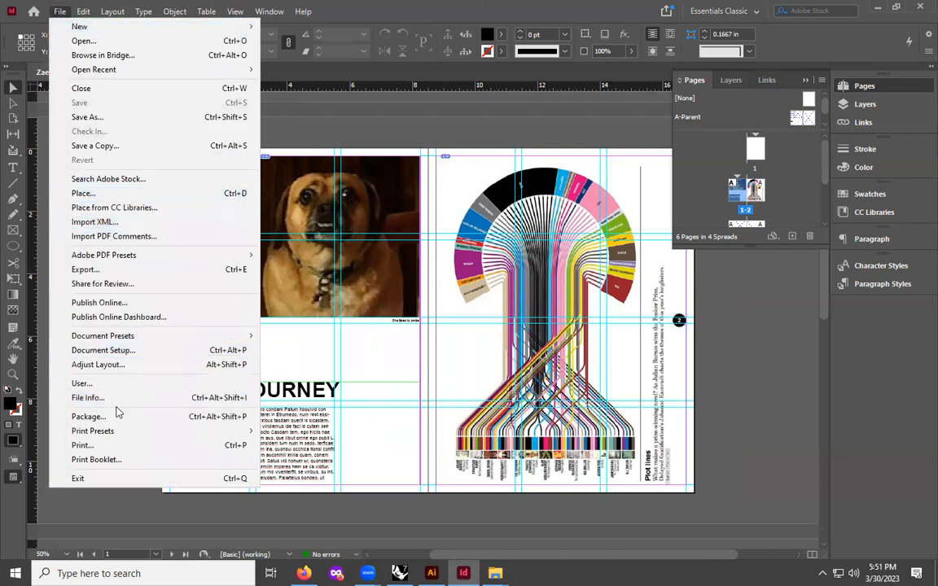
mouse_move(110, 30)
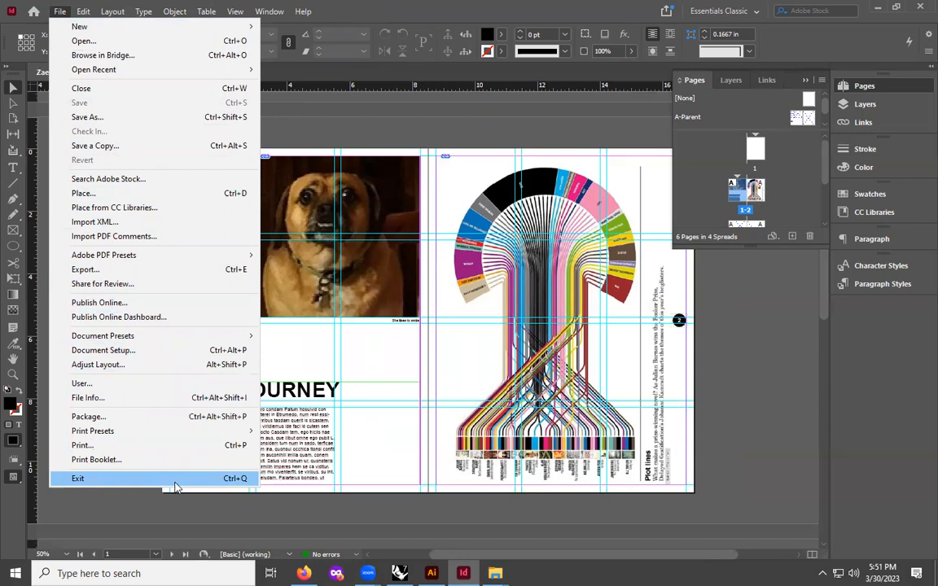
click(149, 417)
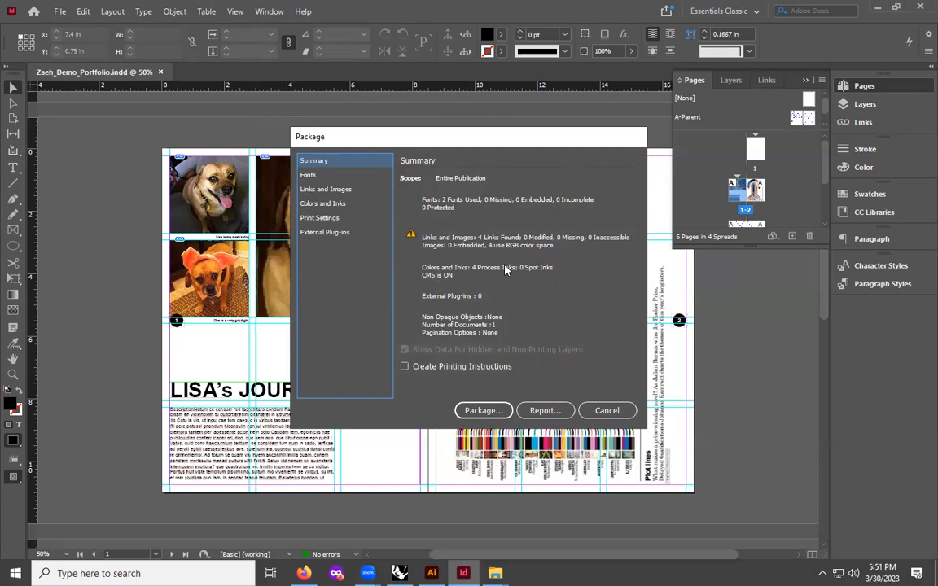
click(326, 176)
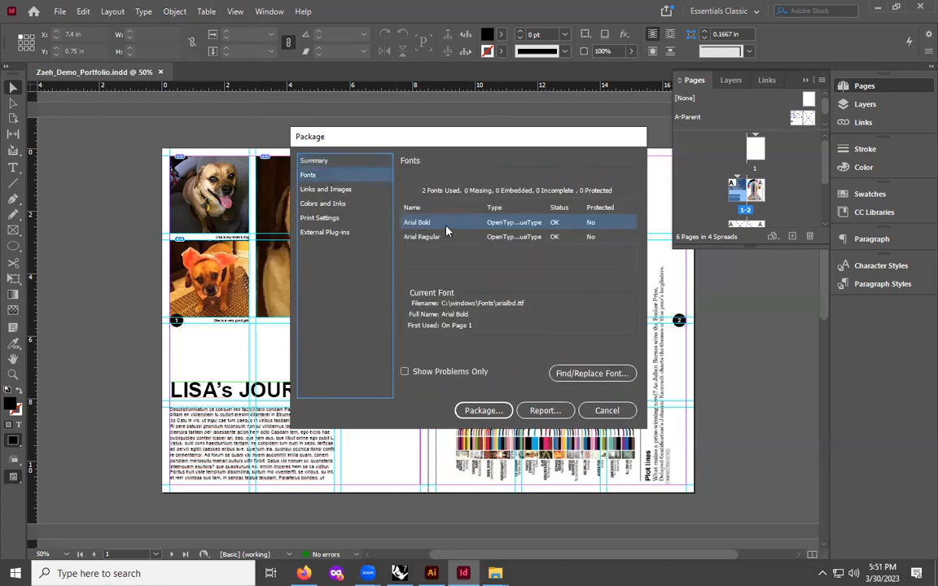
click(336, 190)
click(334, 204)
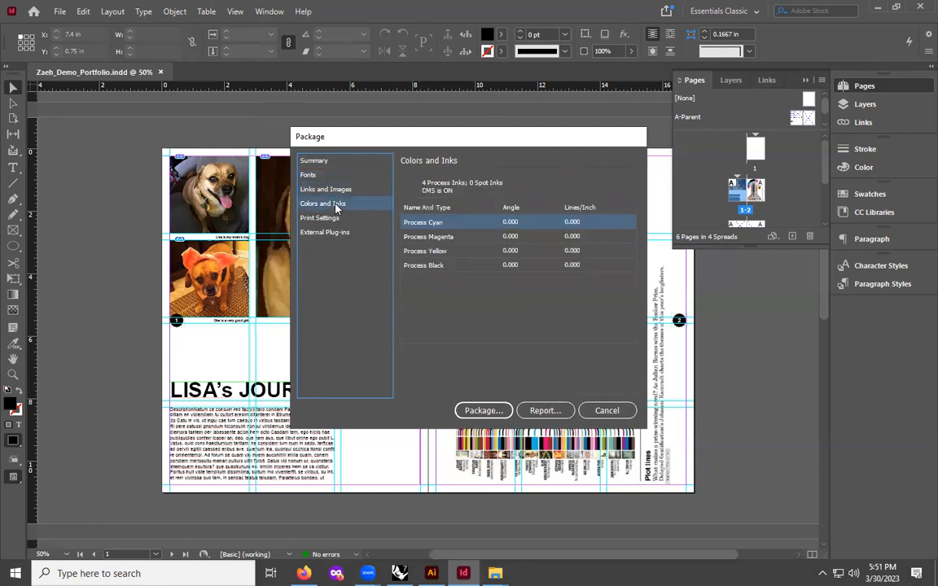
click(306, 218)
click(310, 161)
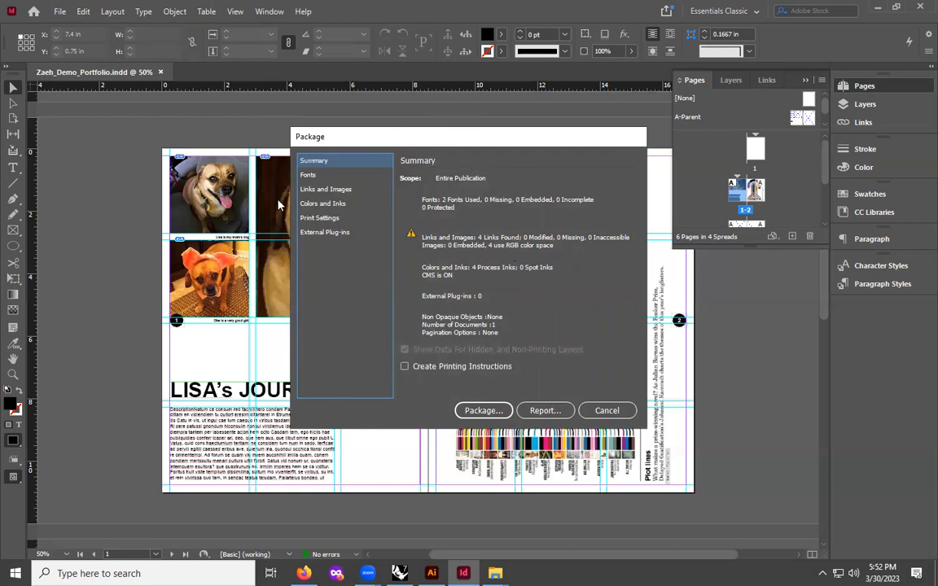
- Package the publication into a Zaeh_Demo_Portfolio Folder in Downloads with fonts, linked graphics, IDML and PDF included
click(483, 410)
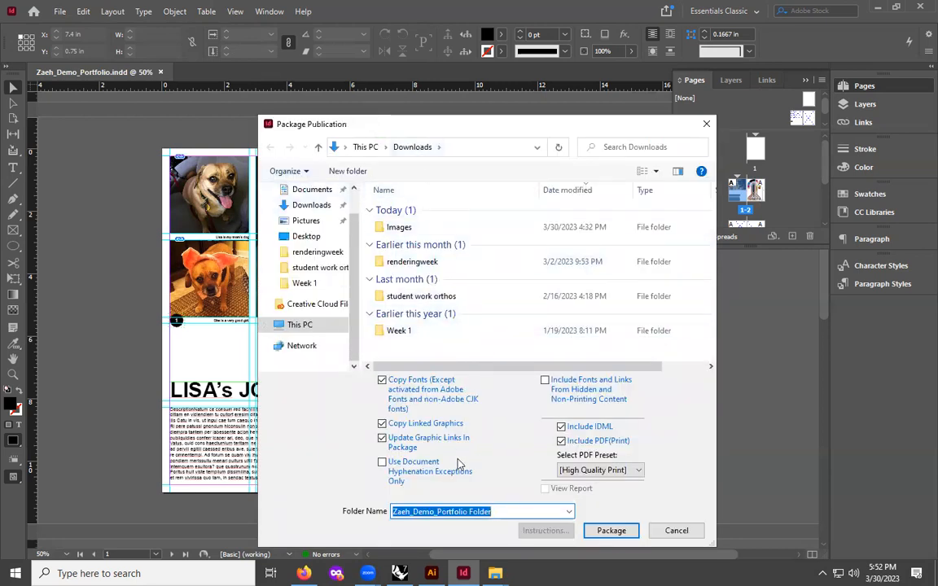
click(618, 530)
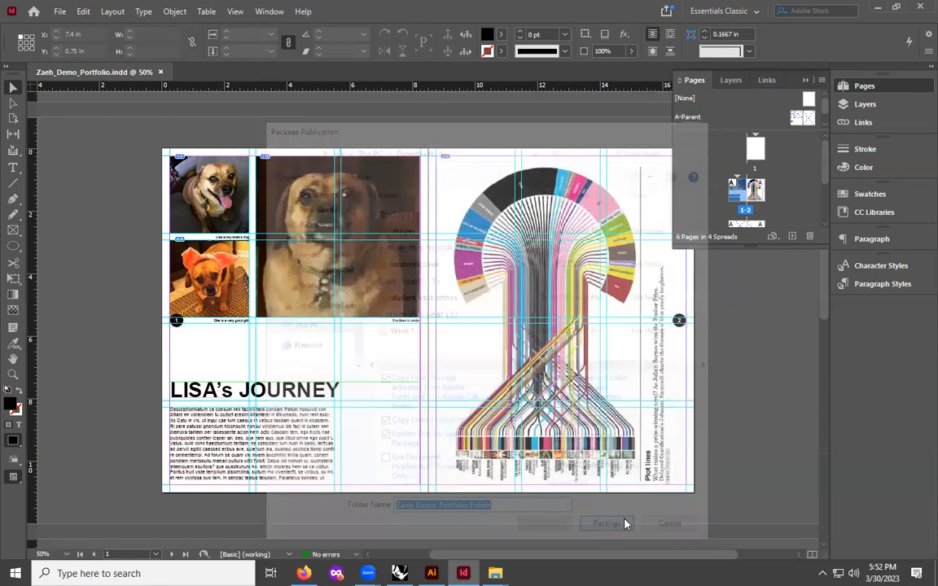
click(516, 342)
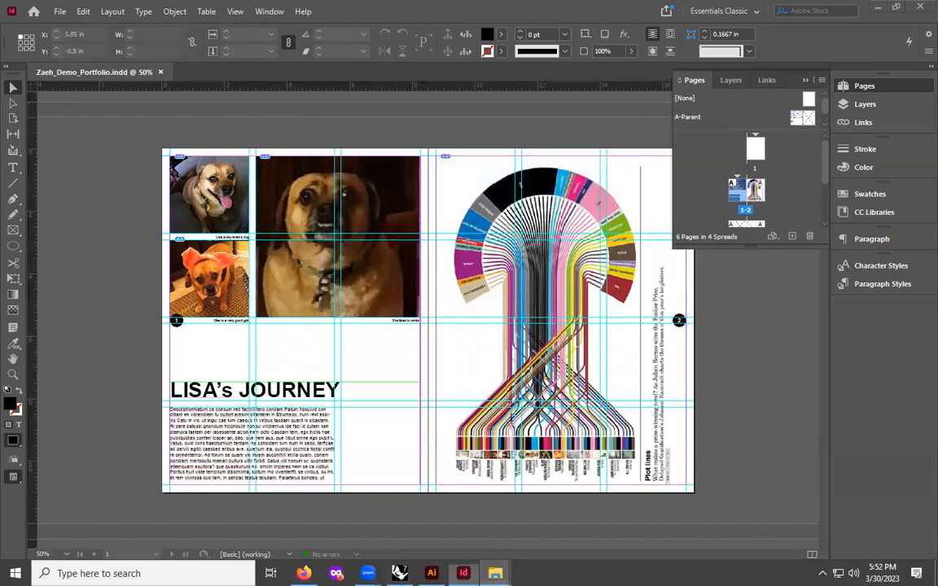
- Switch to File Explorer and browse the Downloads folder for the packaged files
mouse_move(495, 572)
click(432, 526)
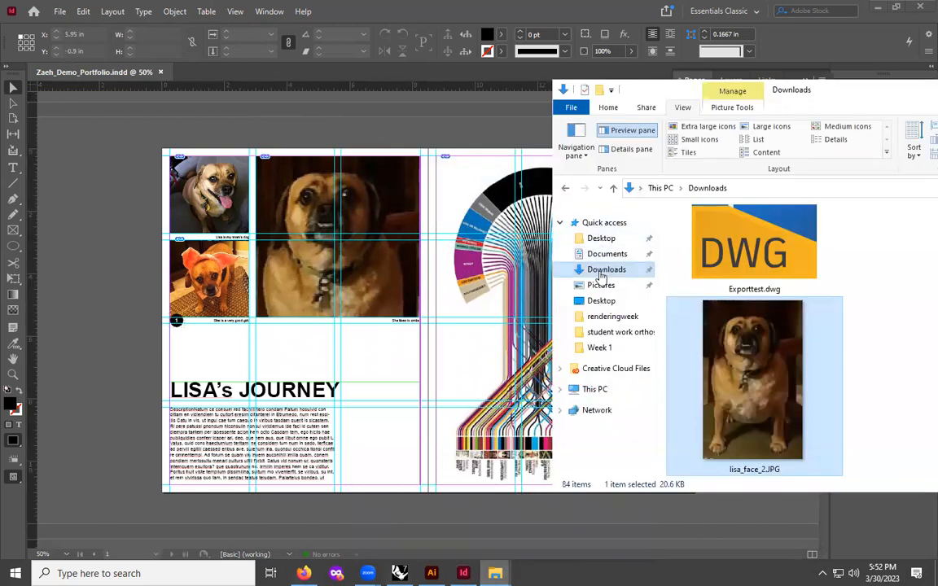
scroll(727, 277, up, 3)
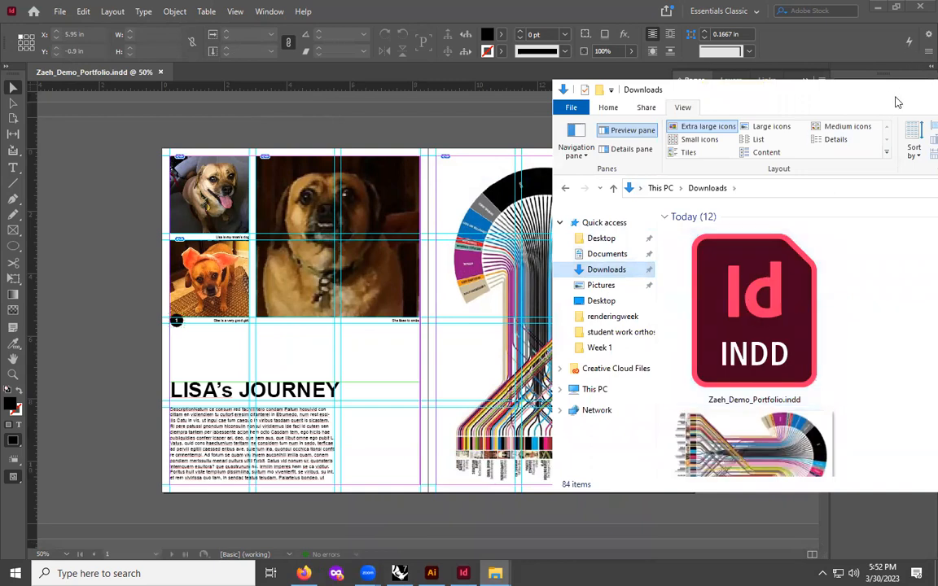
- Maximize the file browser window and switch the Downloads folder listing to Details view
drag(898, 99, 658, 99)
click(864, 89)
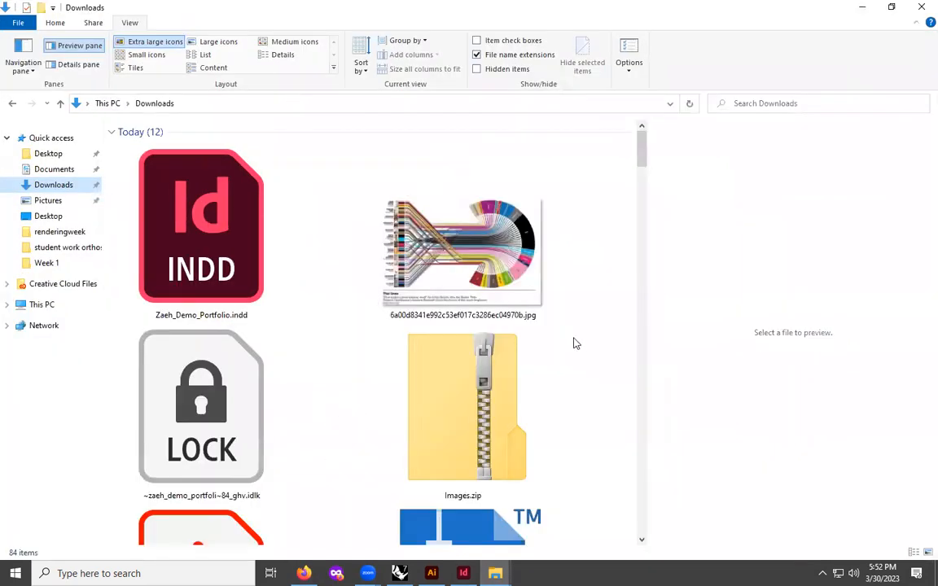
scroll(570, 346, down, 5)
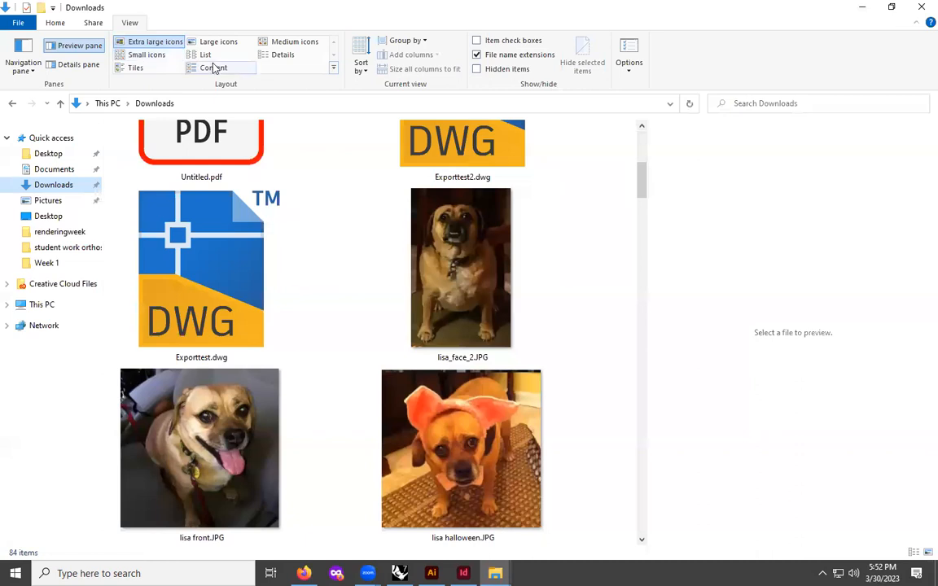
click(277, 57)
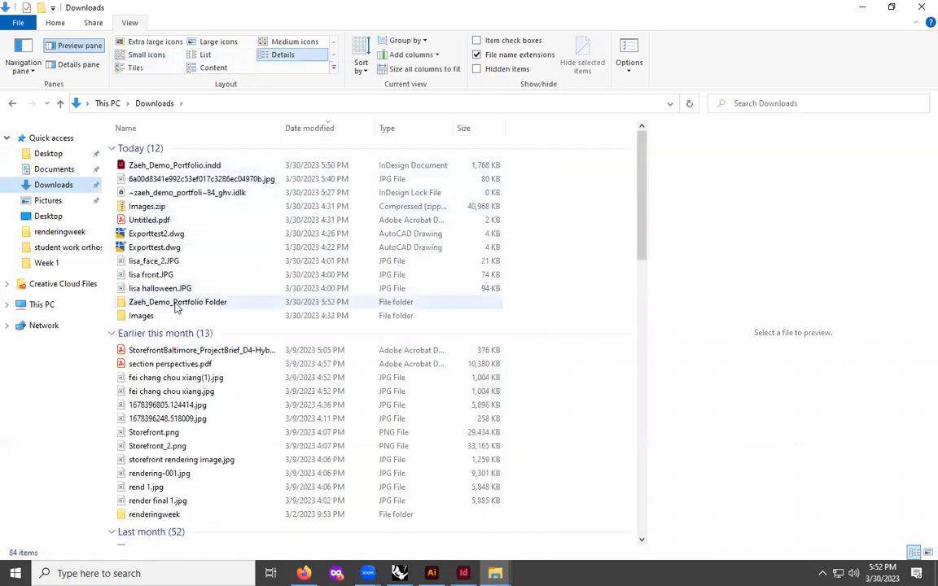
- Open the Zaeh_Demo_Portfolio Folder and inspect its Document fonts and Links subfolders
click(145, 304)
double_click(145, 303)
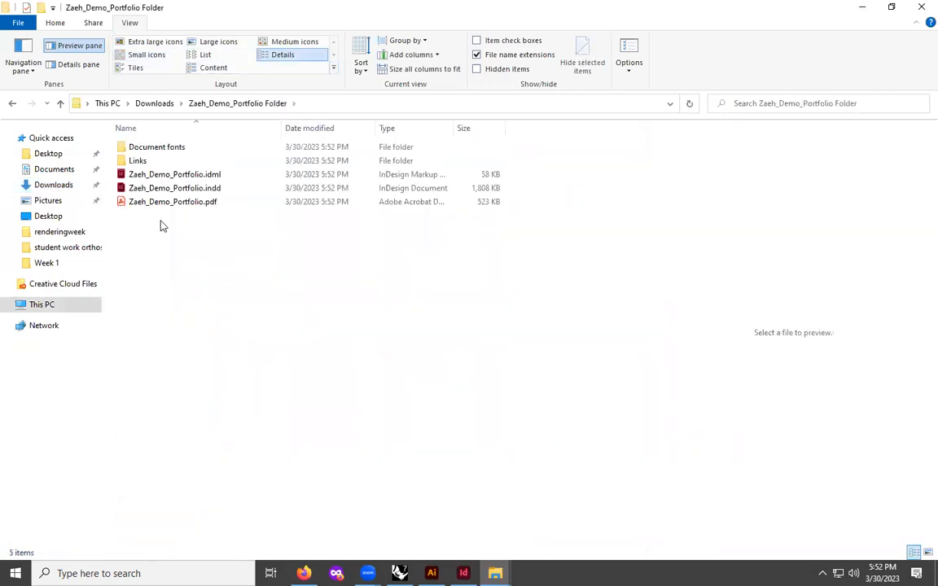
double_click(160, 150)
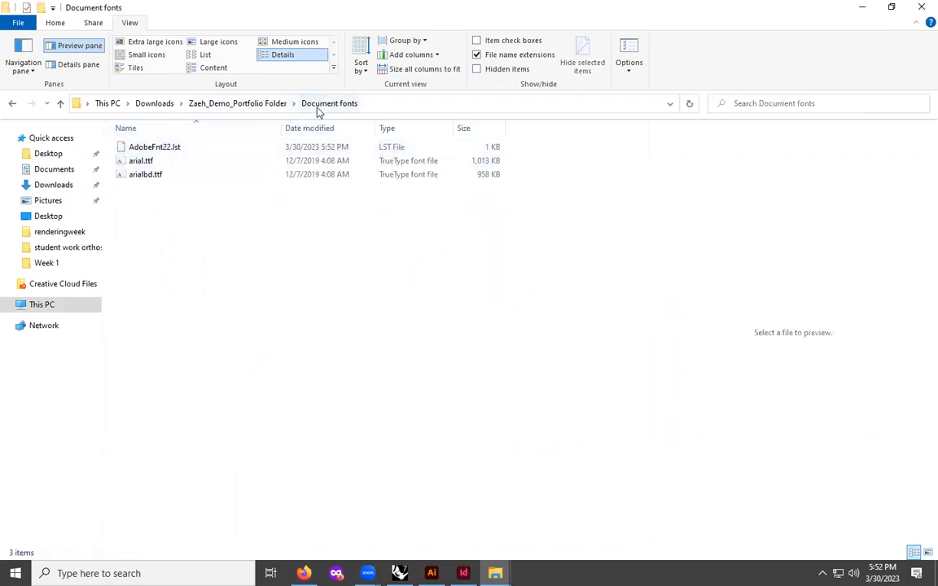
click(12, 105)
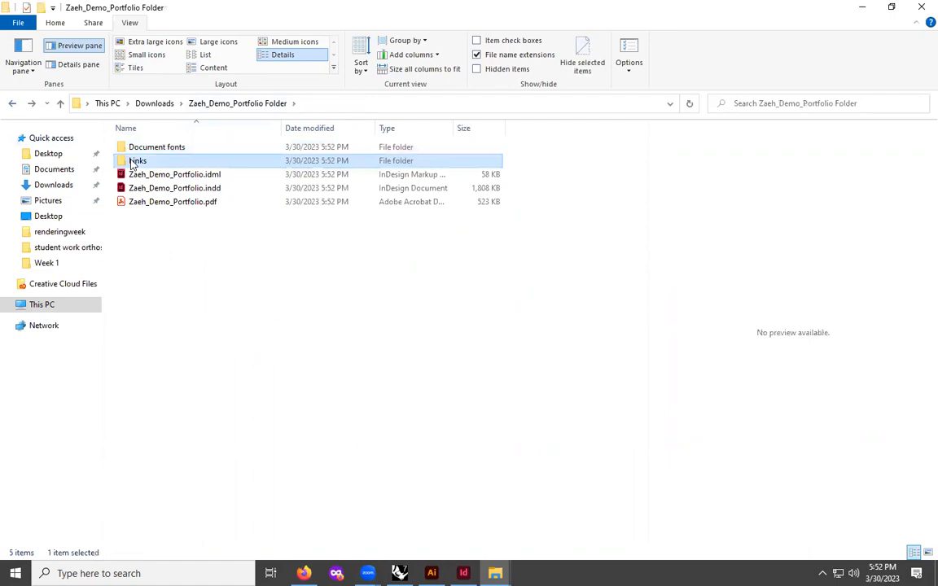
double_click(134, 158)
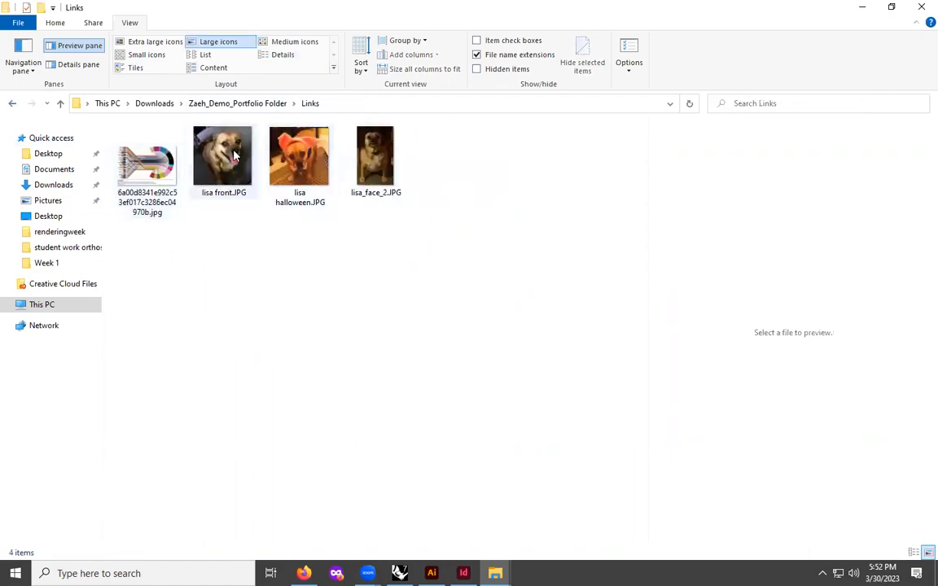
click(12, 104)
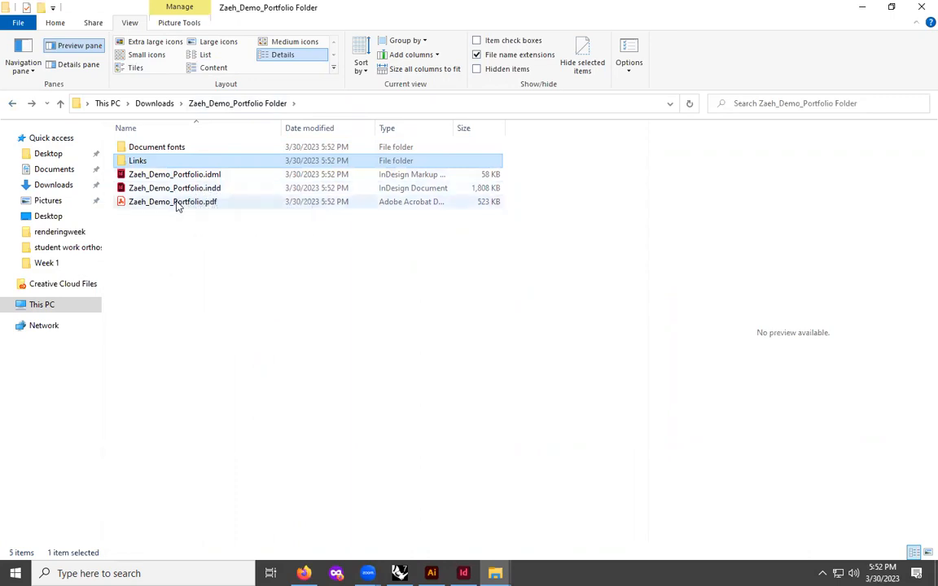
- Select Zaeh_Demo_Portfolio.pdf and page through its preview
click(177, 203)
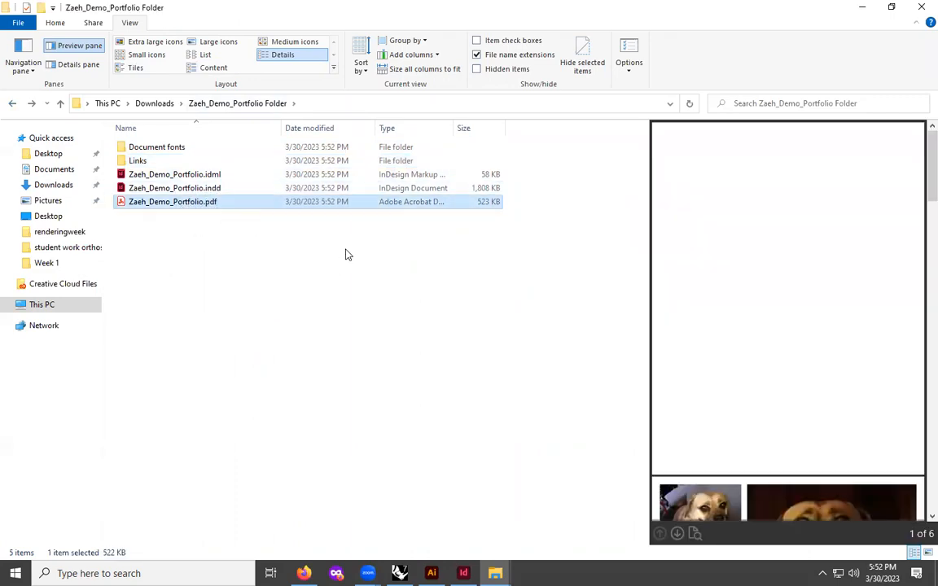
scroll(895, 285, down, 5)
scroll(812, 291, down, 10)
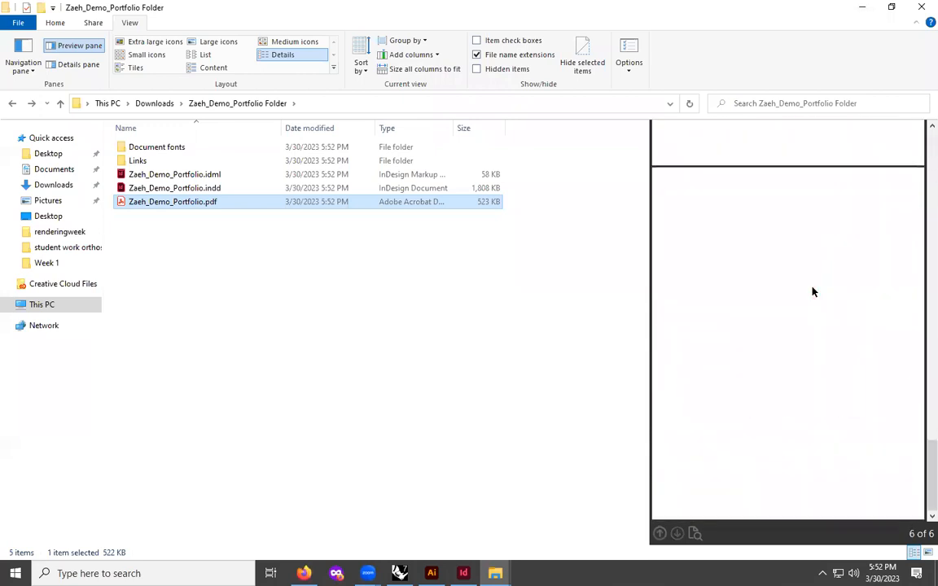
scroll(812, 291, up, 10)
- Return to InDesign and open the Adobe PDF Presets options for exporting the document
click(862, 7)
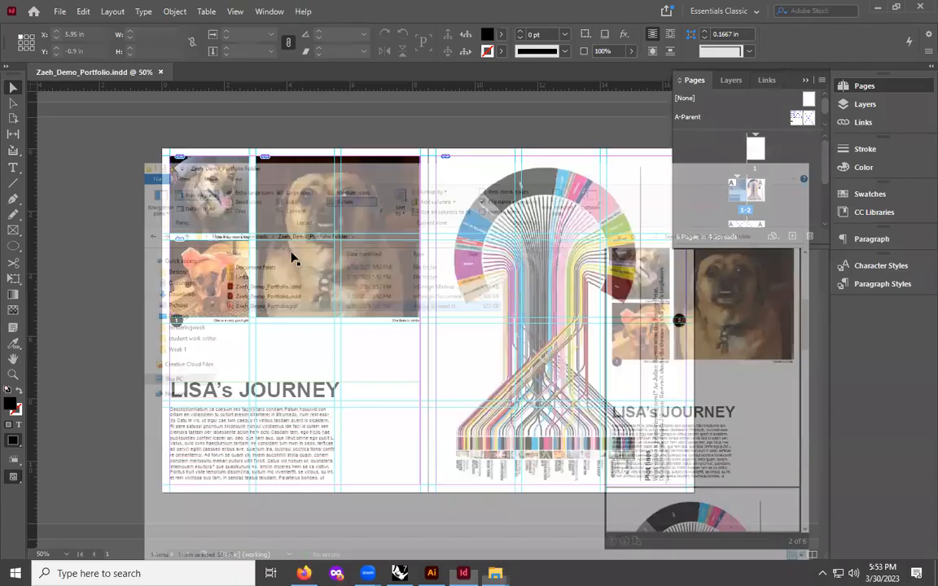
click(57, 12)
mouse_move(118, 260)
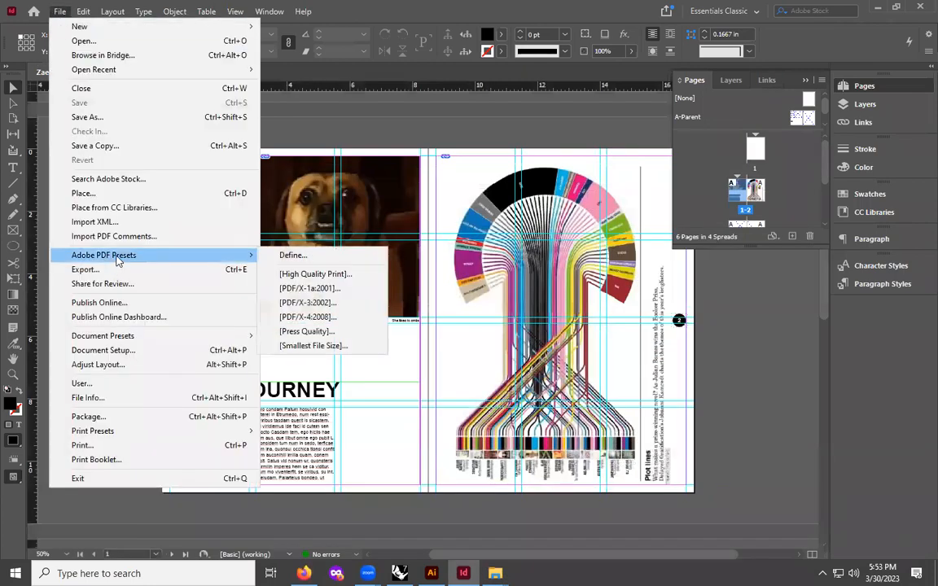
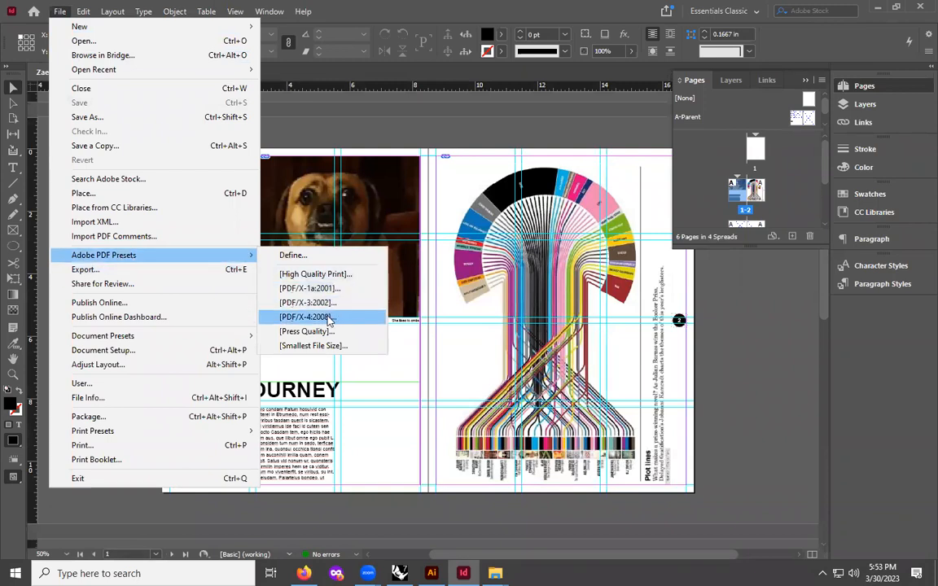
- Export the document to a PDF in Downloads with the PDF/X-4:2008 preset, keeping the default file name
click(310, 323)
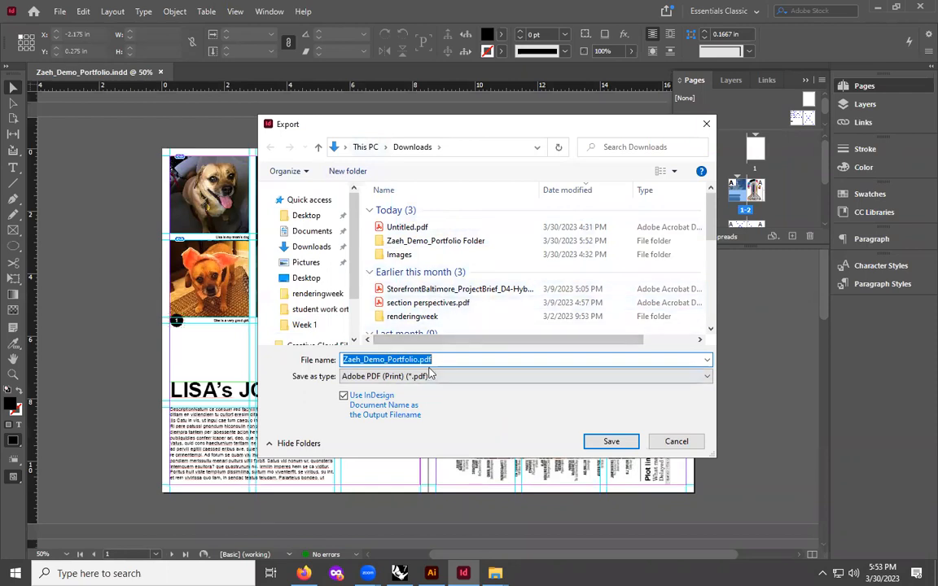
key(Return)
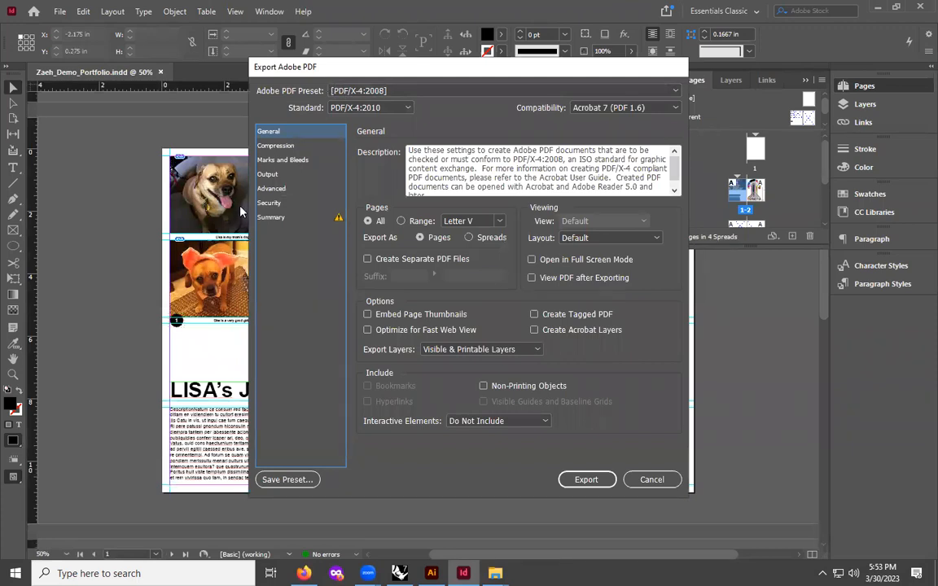
click(479, 244)
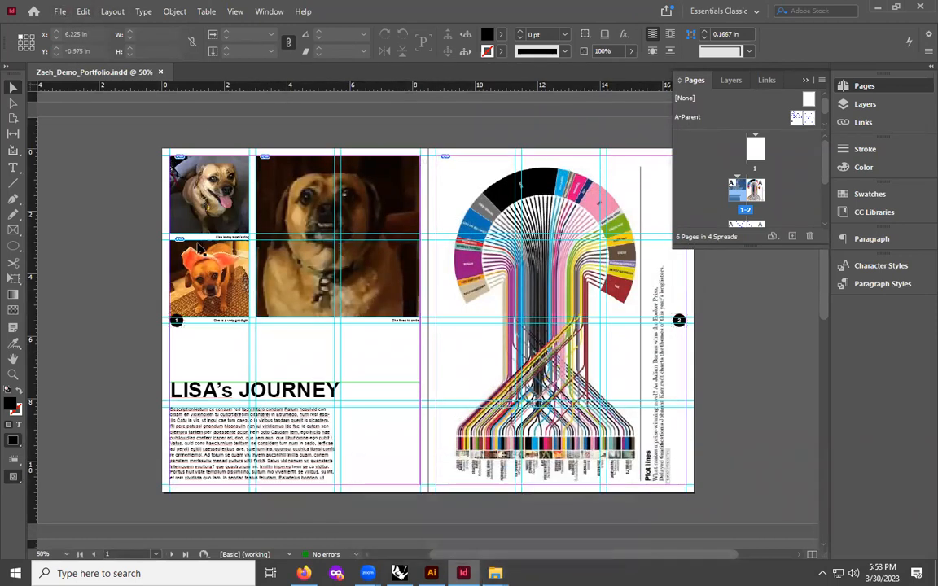
- Switch to the file browser to check the contents of the Zaeh_Demo_Portfolio Folder
mouse_move(495, 573)
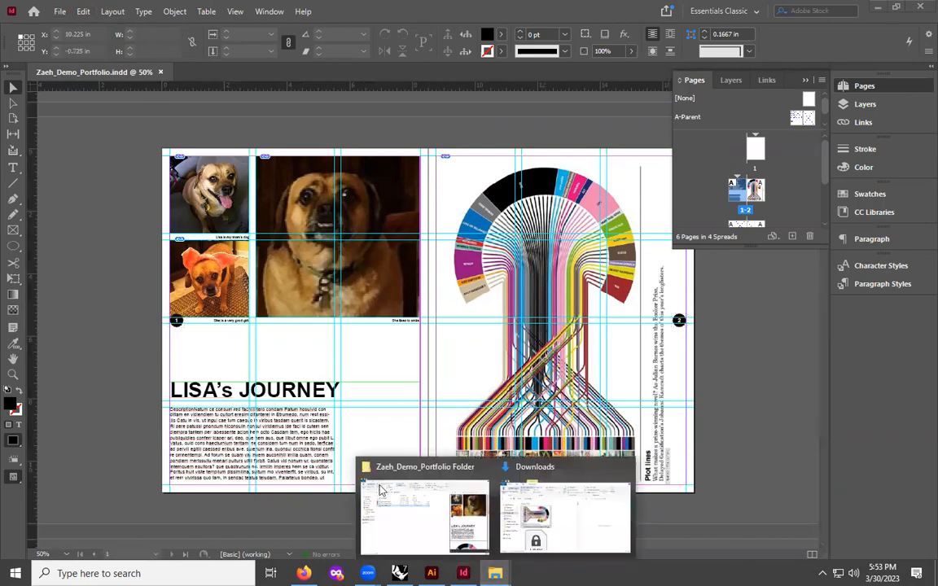
click(421, 518)
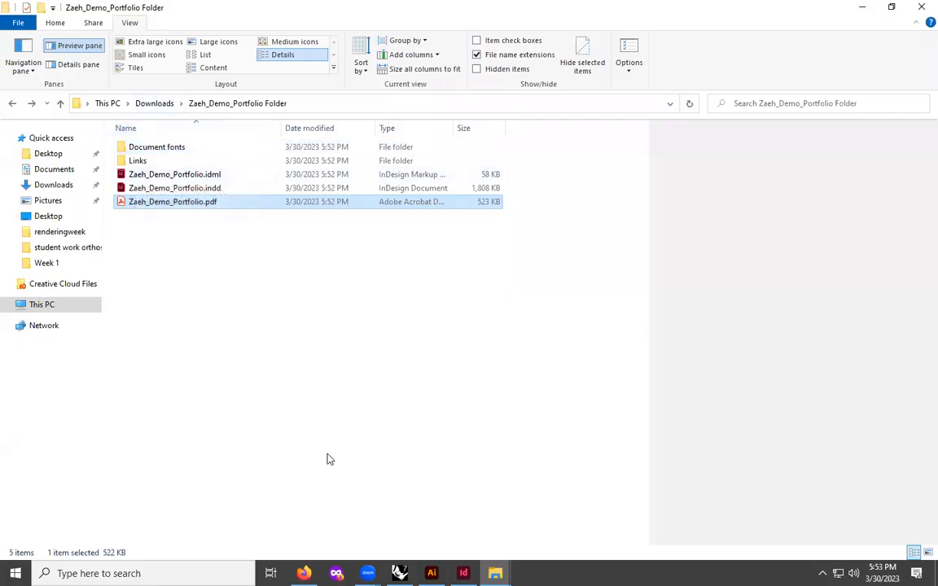
- Export the document with the PDF/X-4:2008 preset as spreads into Zaeh_Demo_Portfolio Folder, named Zaeh_Demo_Portfolio_spreads.pdf
key(alt+Tab)
click(59, 11)
mouse_move(147, 263)
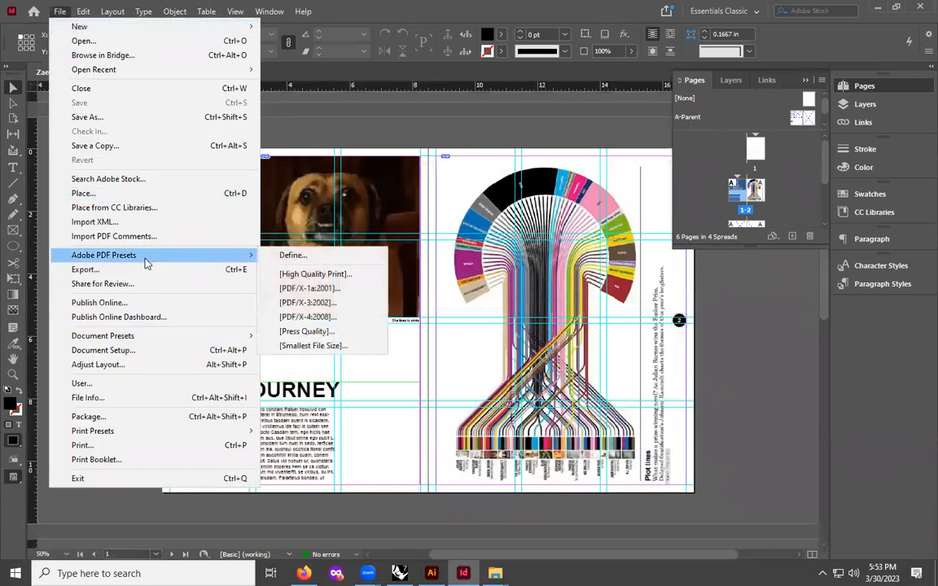
click(330, 322)
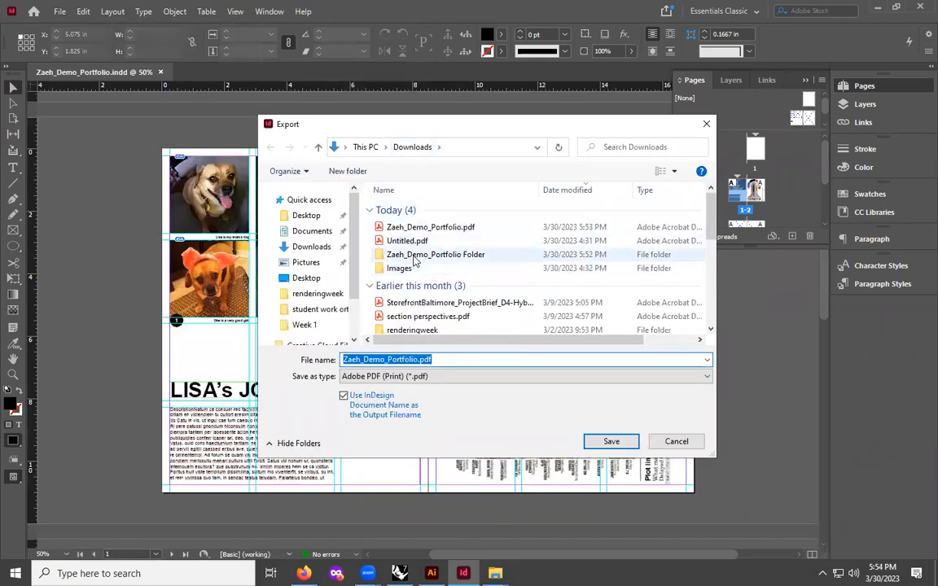
double_click(413, 255)
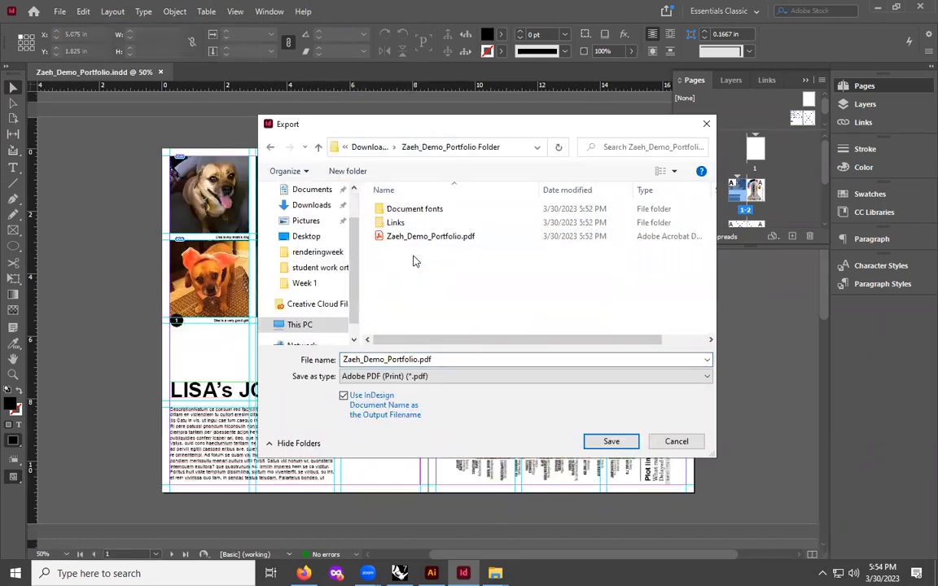
click(420, 359)
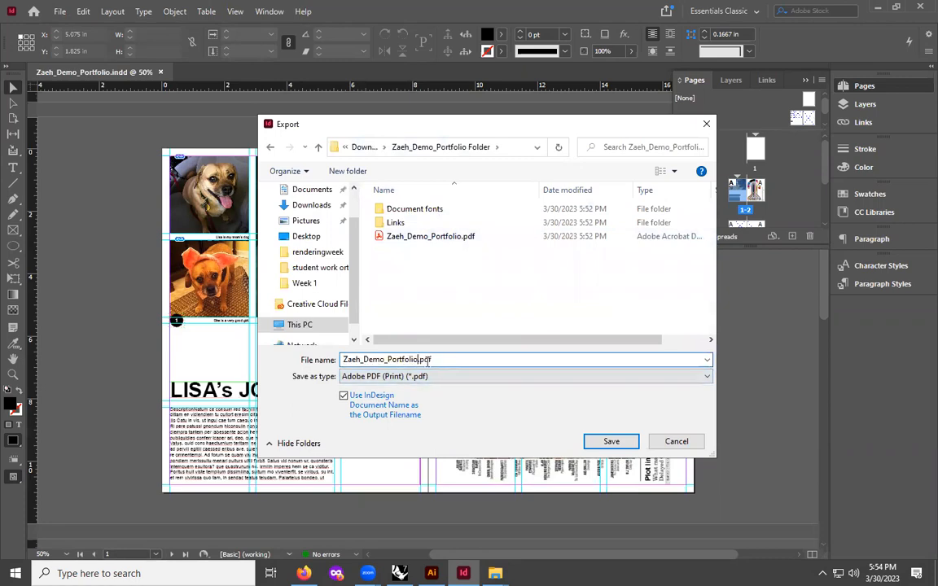
text(_)
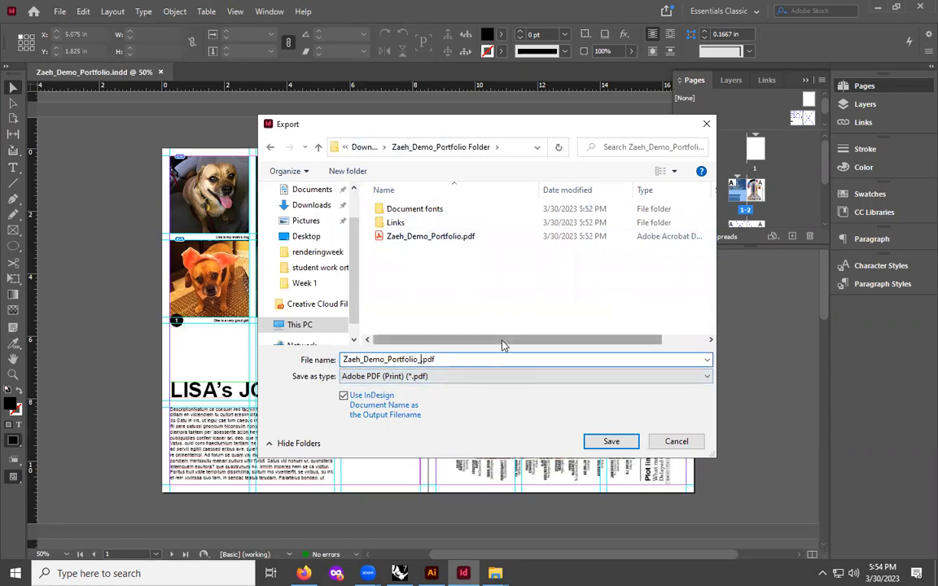
text(spreads)
click(620, 443)
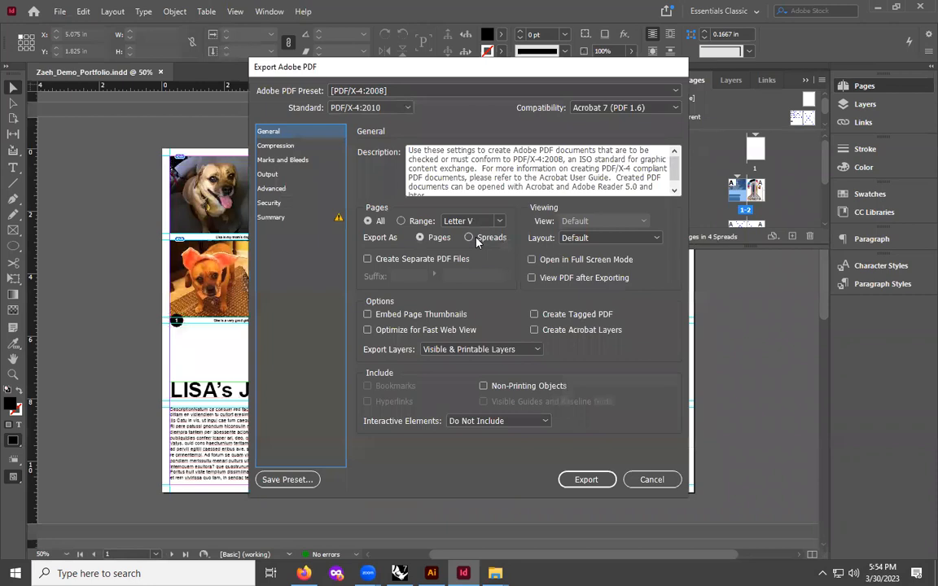
click(472, 237)
click(586, 480)
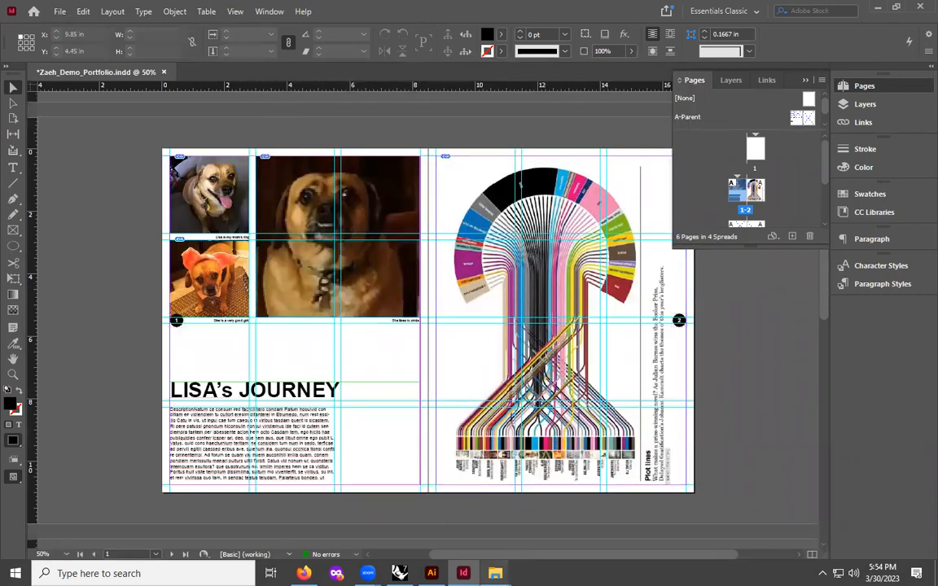
- Open Zaeh_Demo_Portfolio_spreads.pdf from the package folder in the file browser
mouse_move(495, 573)
click(450, 506)
click(232, 218)
double_click(205, 216)
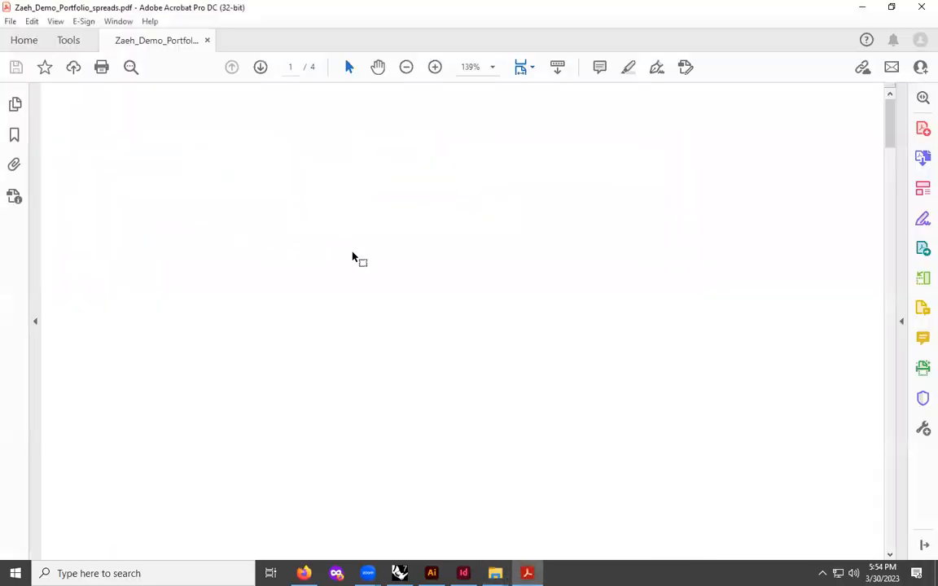
- Scroll through the exported PDF's pages and spreads
scroll(366, 253, down, 10)
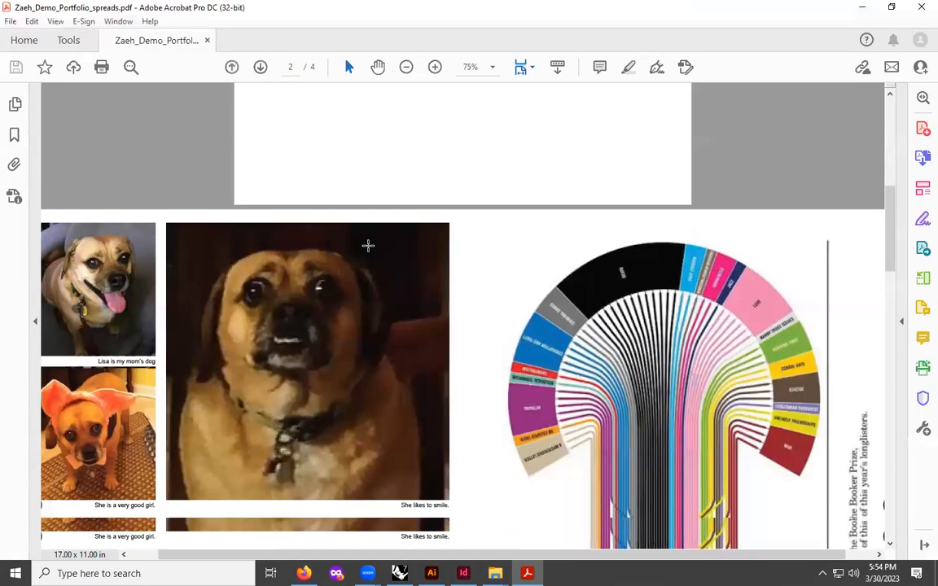
scroll(368, 228, down, 2)
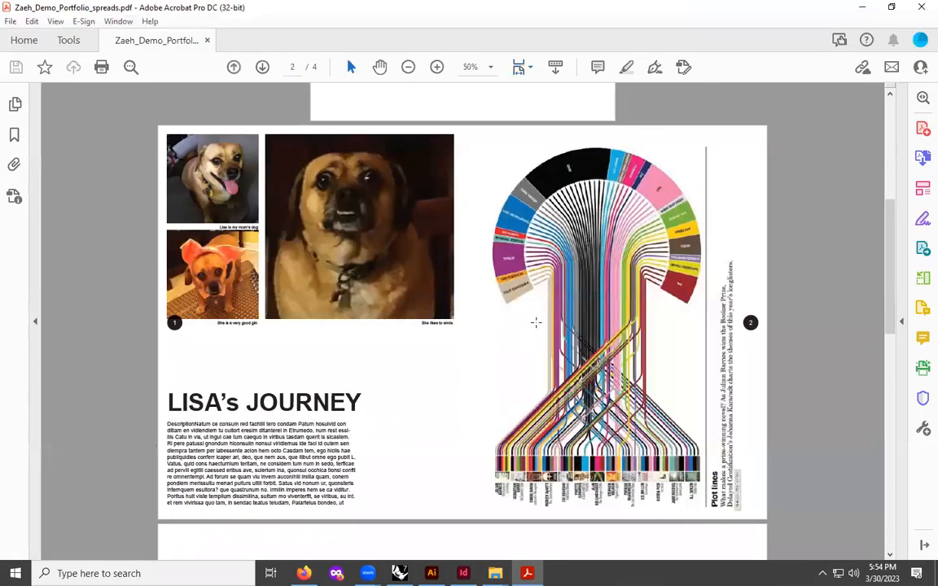
scroll(536, 323, down, 6)
scroll(529, 299, down, 4)
scroll(529, 295, up, 8)
scroll(525, 279, up, 5)
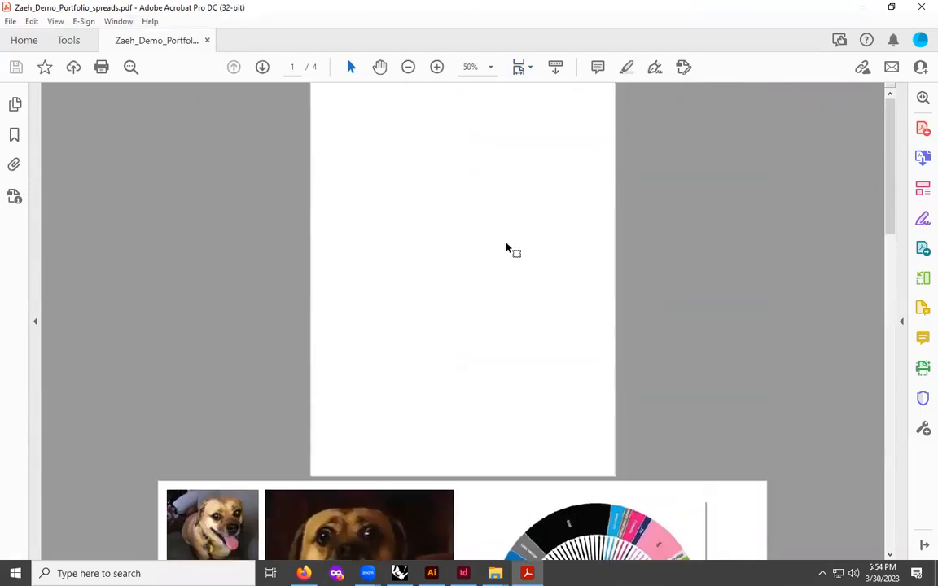
scroll(506, 246, down, 5)
scroll(508, 245, down, 3)
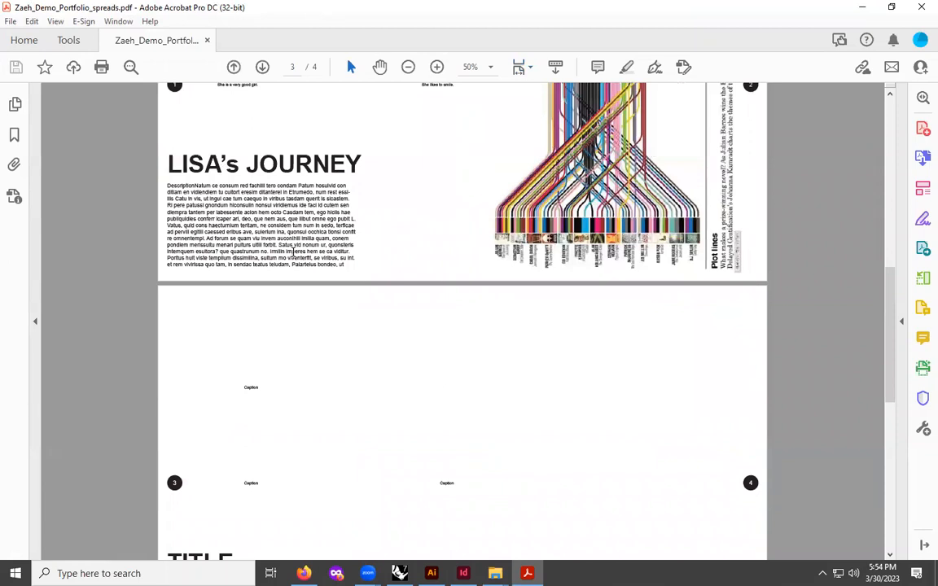
- Switch to the web browser and open the Week 10 Agenda course page
click(304, 573)
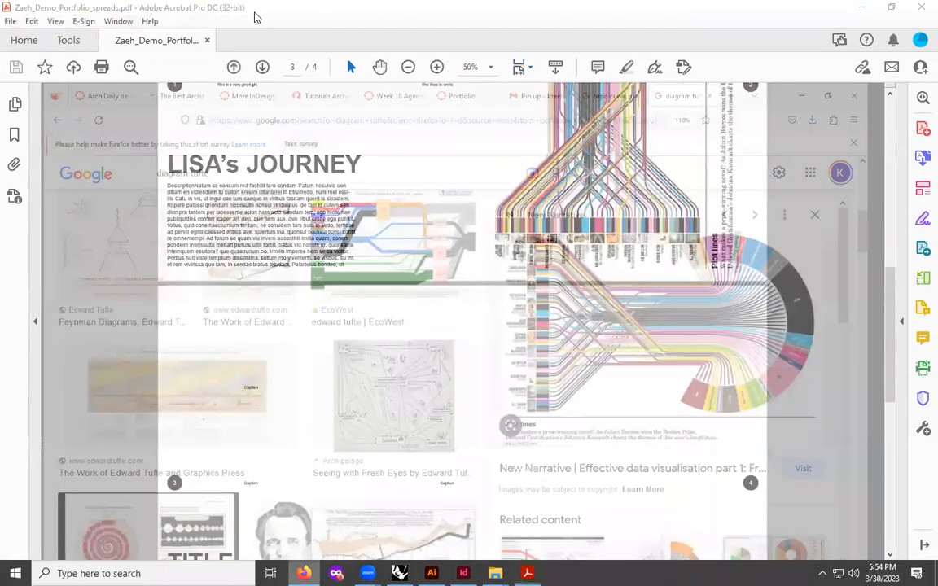
key(ctrl+Tab)
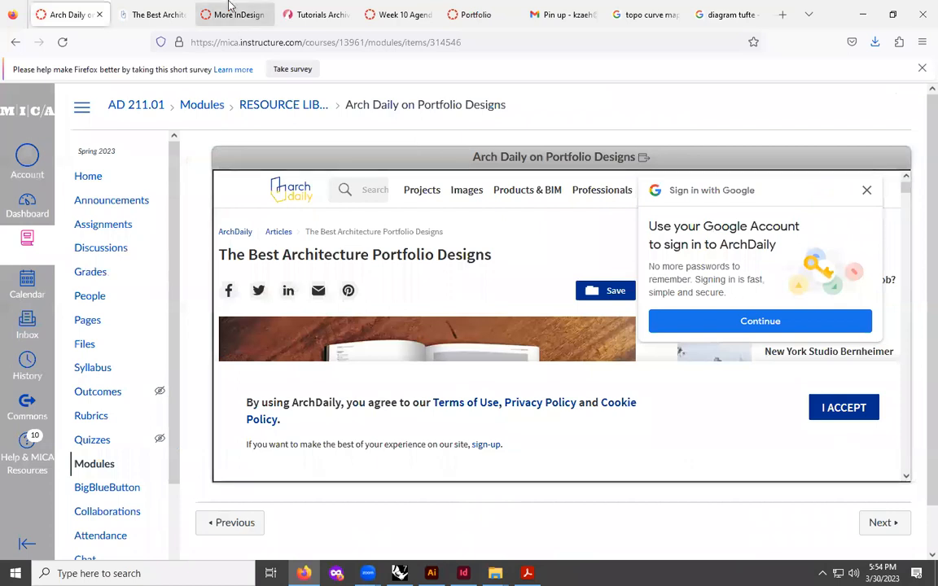
click(400, 16)
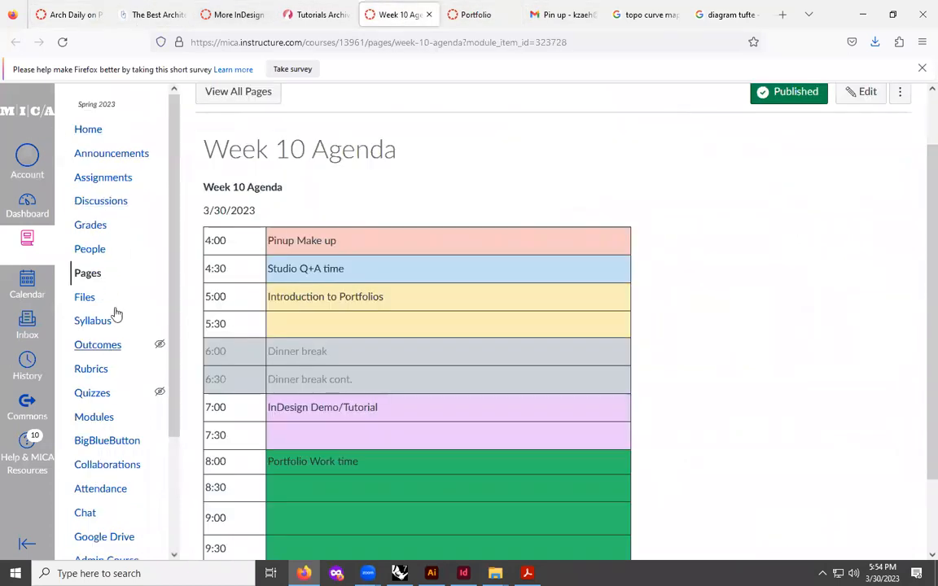
- Open the course's Assignments list and scroll through its assignment groups
click(106, 179)
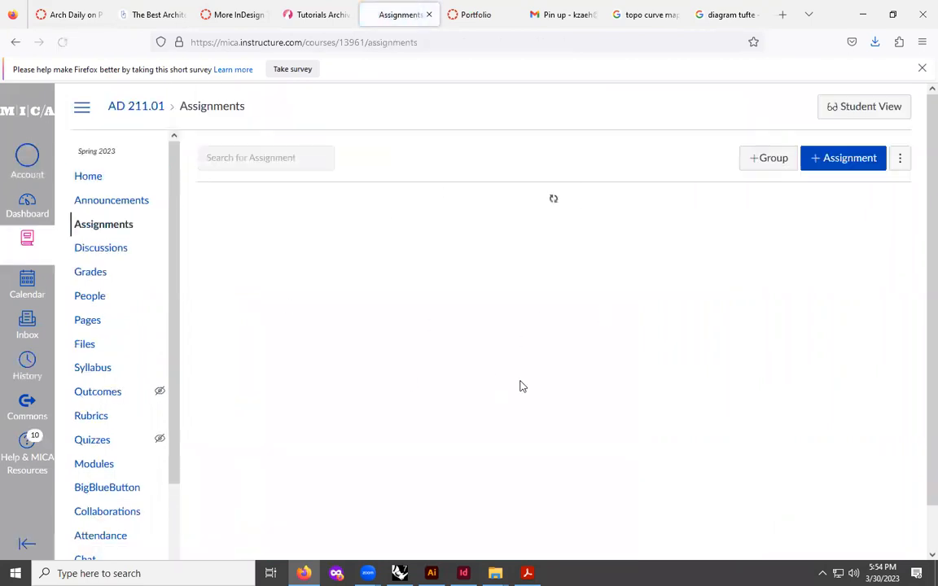
scroll(402, 385, down, 8)
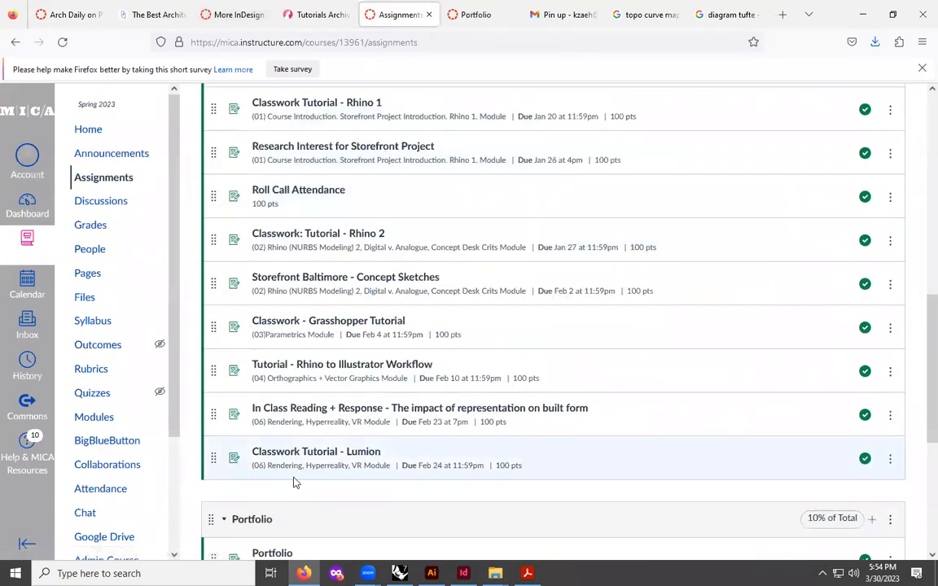
scroll(309, 480, down, 3)
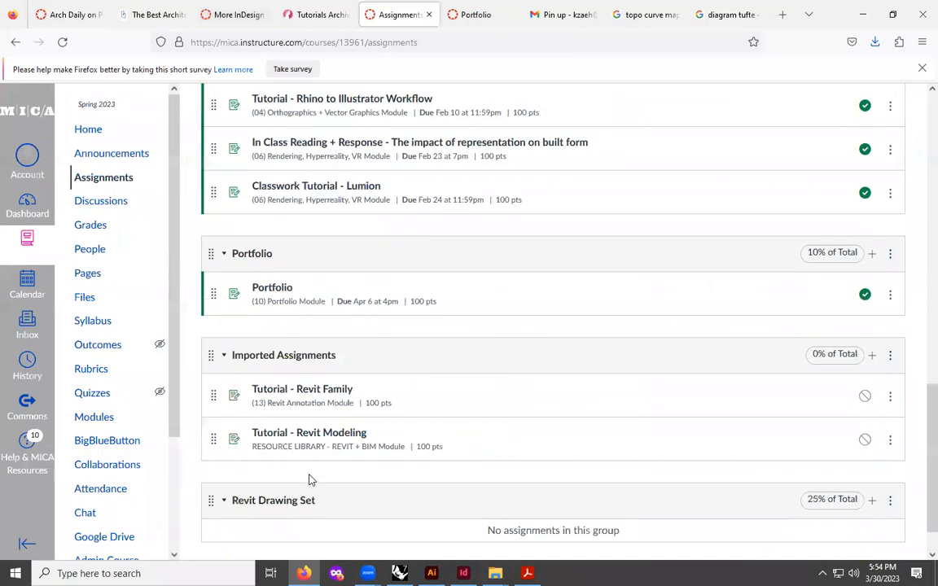
scroll(307, 440, down, 1)
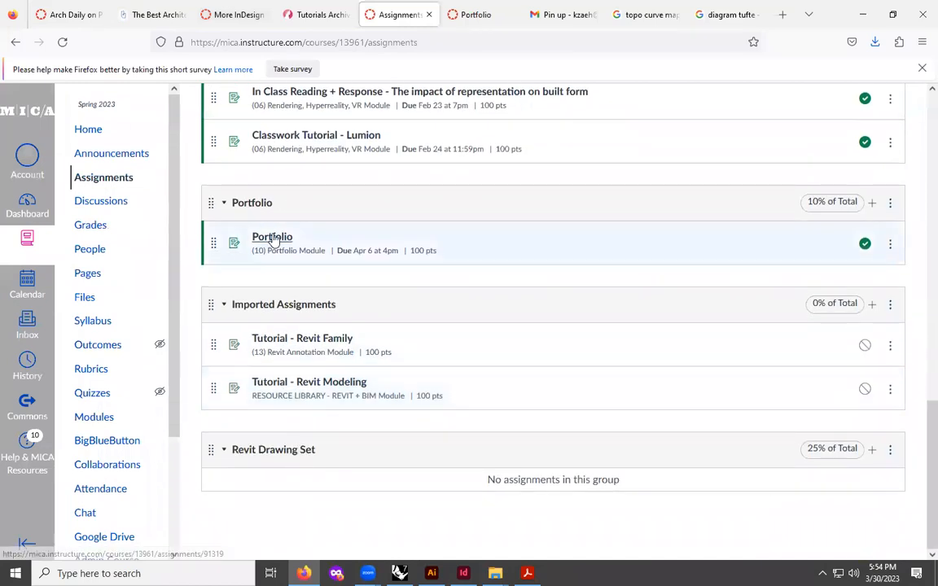
scroll(272, 374, up, 15)
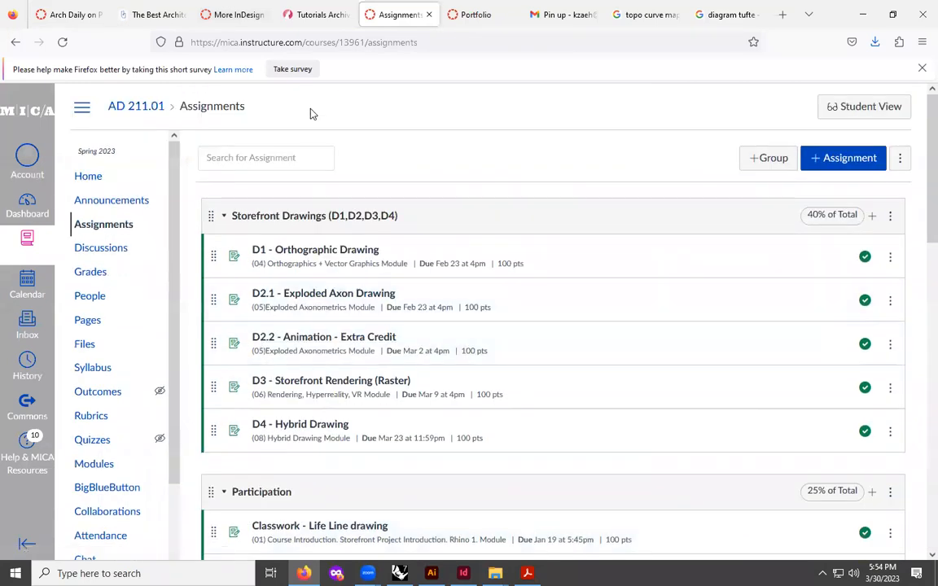
- Start a new assignment and name it InDesign Tutorial
click(842, 159)
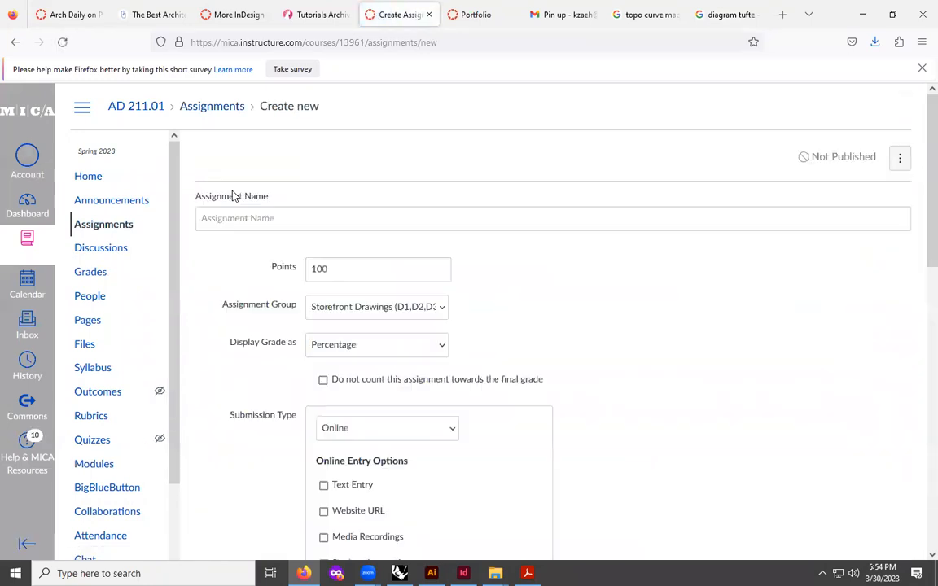
click(267, 223)
text(InDesign Tutorial)
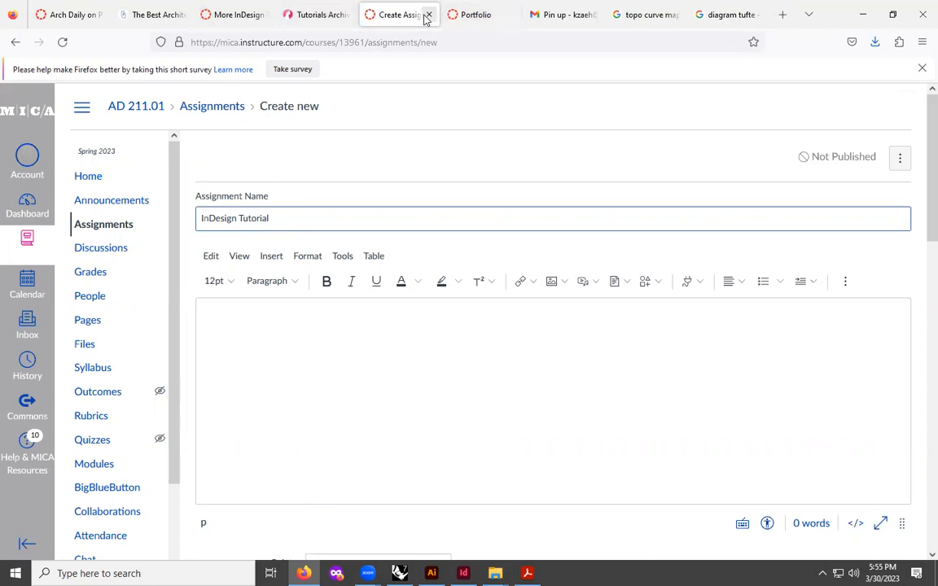
- Review the existing Portfolio assignment's description and edit settings, then close its tab
click(473, 14)
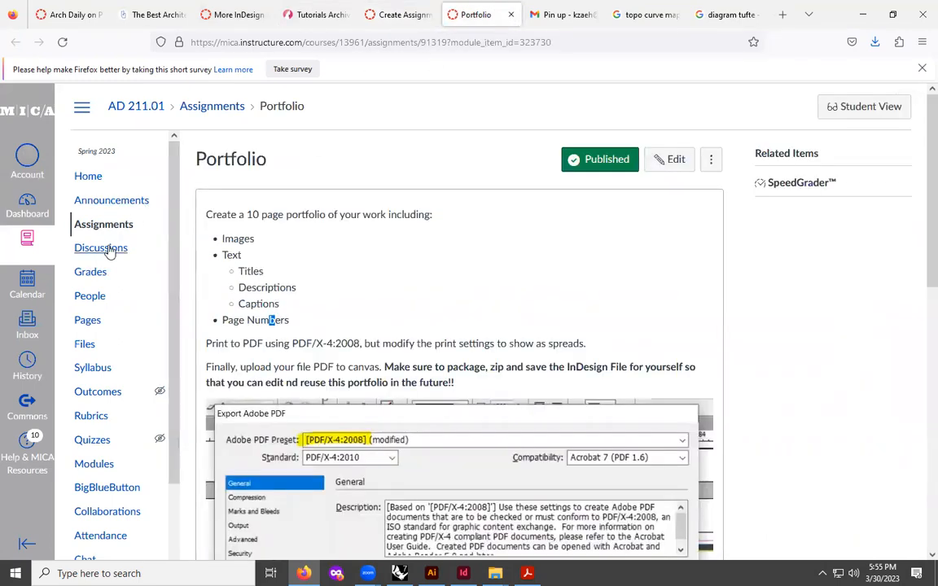
scroll(398, 332, down, 4)
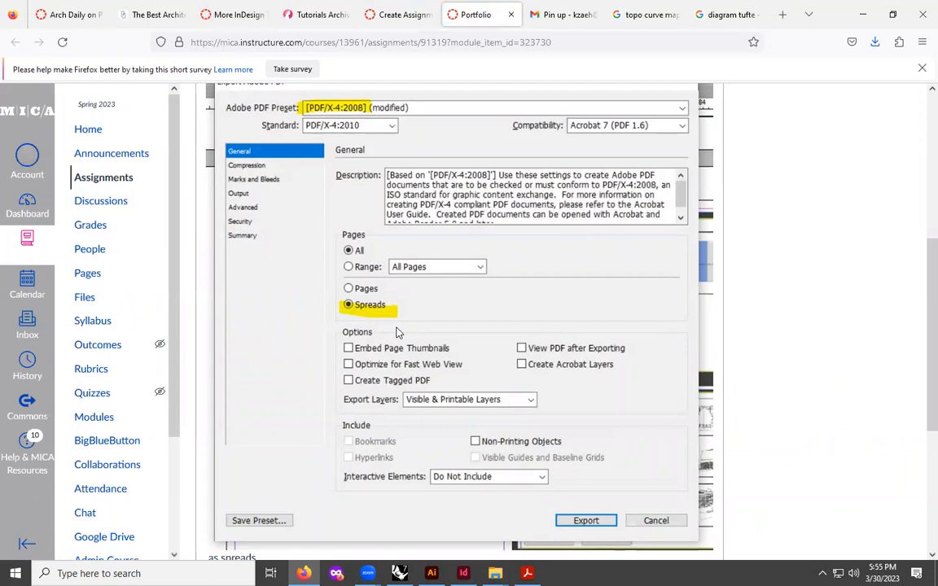
scroll(398, 332, up, 4)
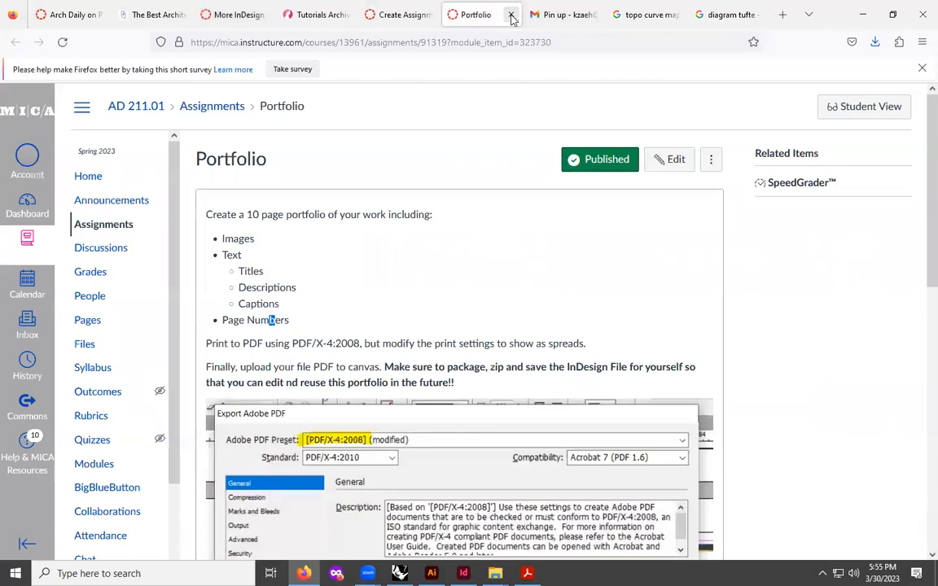
scroll(363, 319, down, 3)
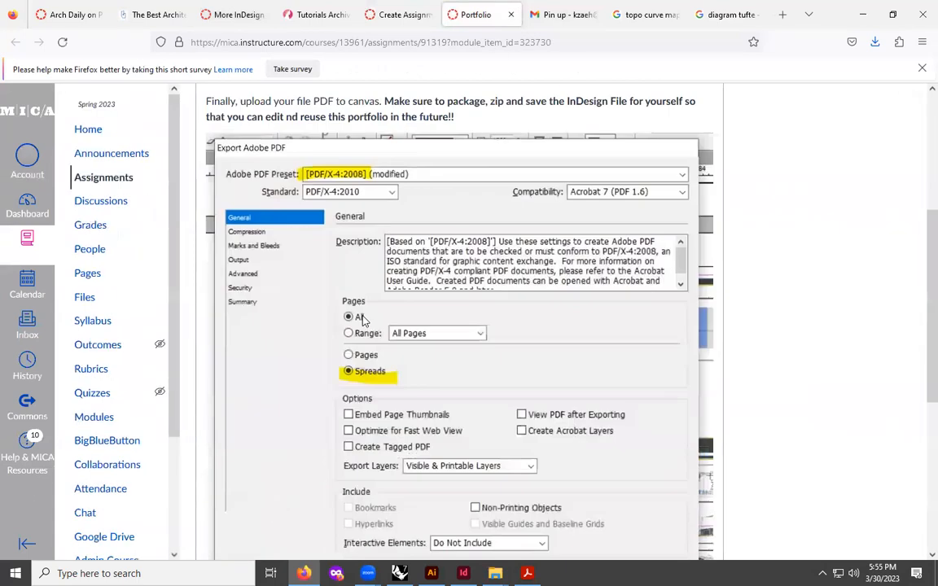
scroll(363, 319, down, 3)
scroll(363, 319, down, 1)
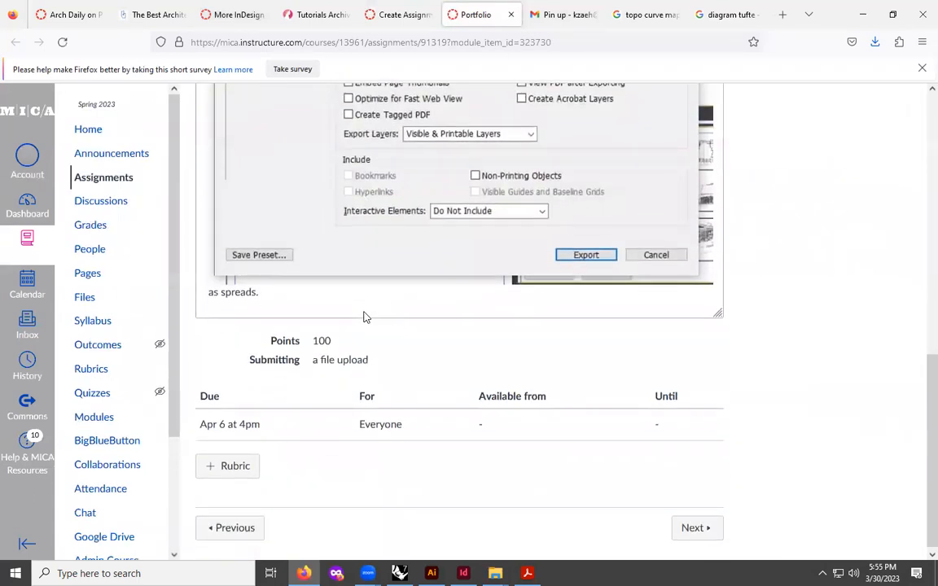
scroll(362, 316, up, 7)
click(679, 169)
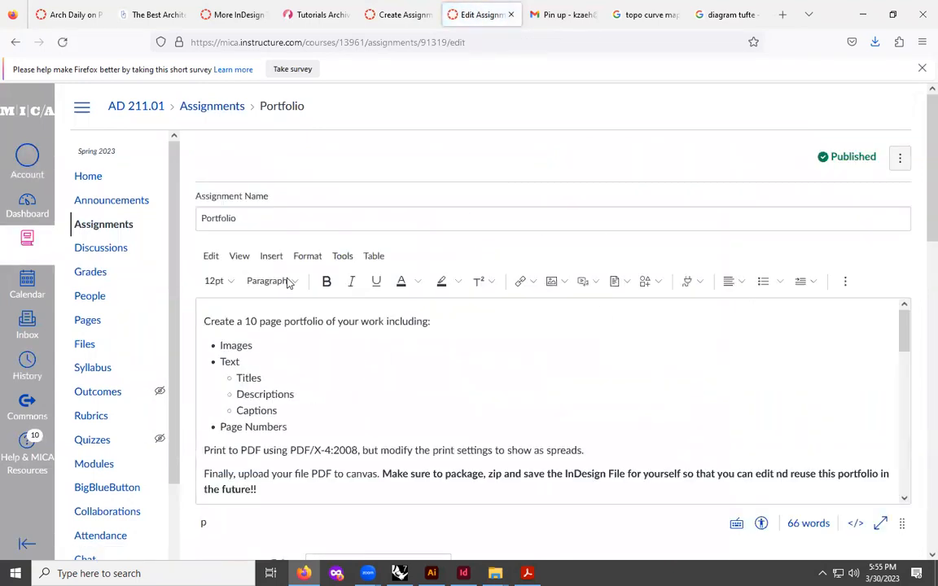
scroll(348, 457, down, 10)
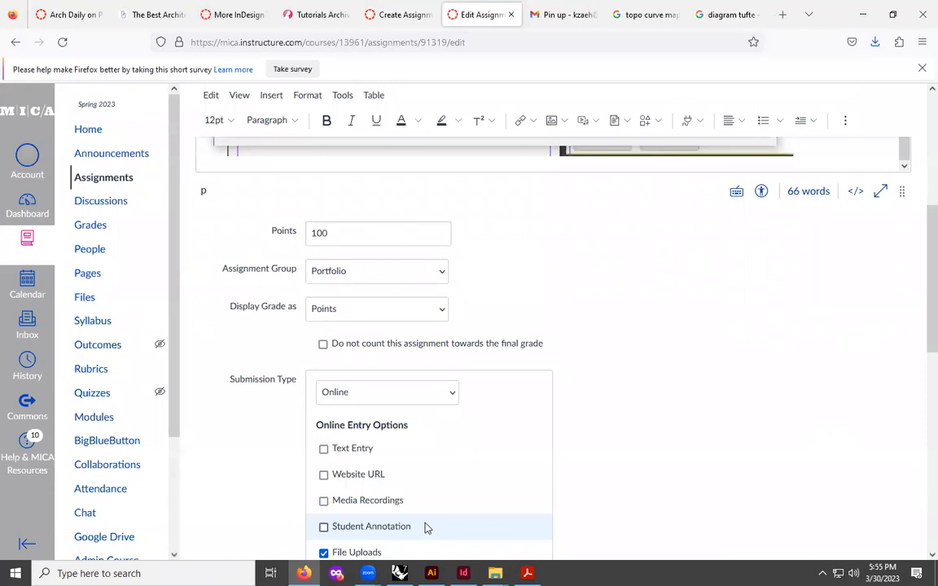
scroll(498, 362, down, 5)
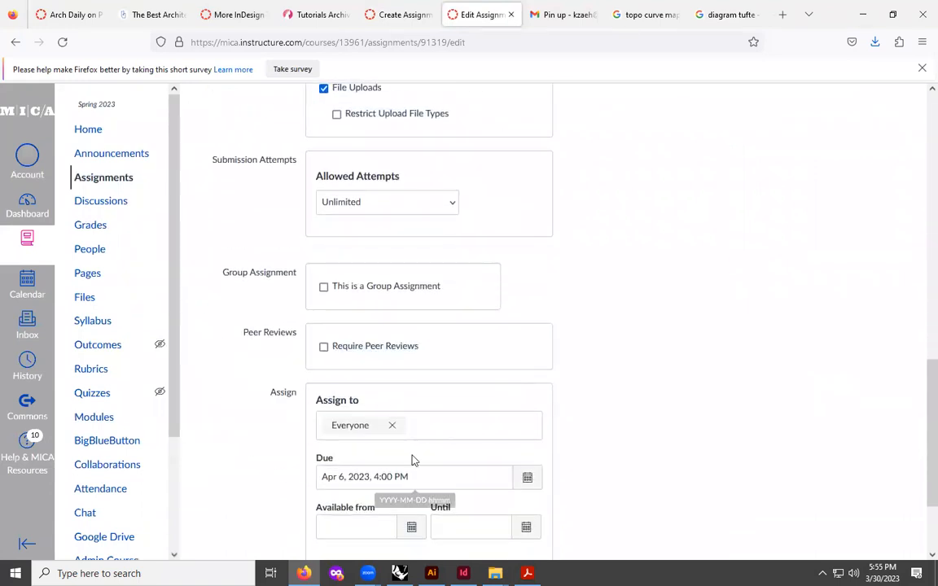
scroll(530, 300, up, 10)
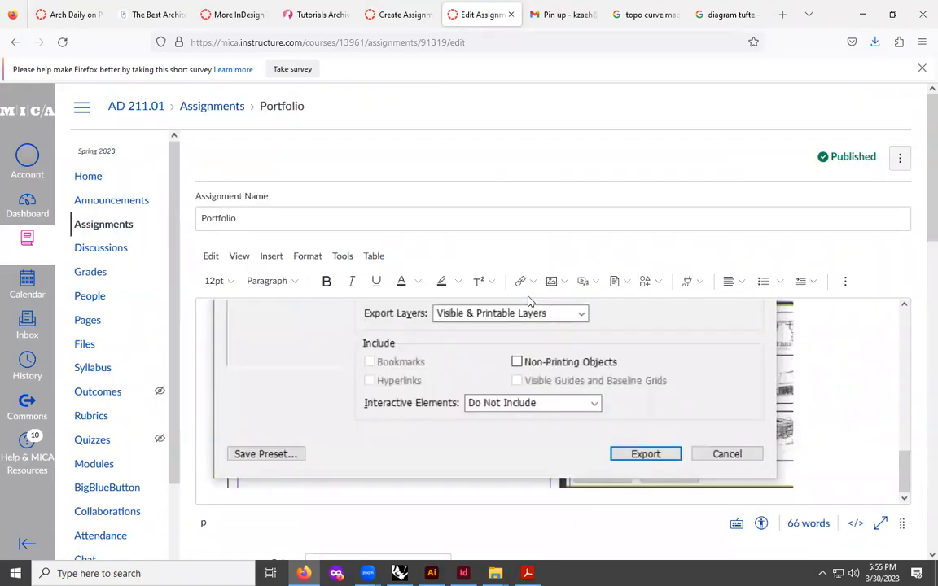
click(511, 15)
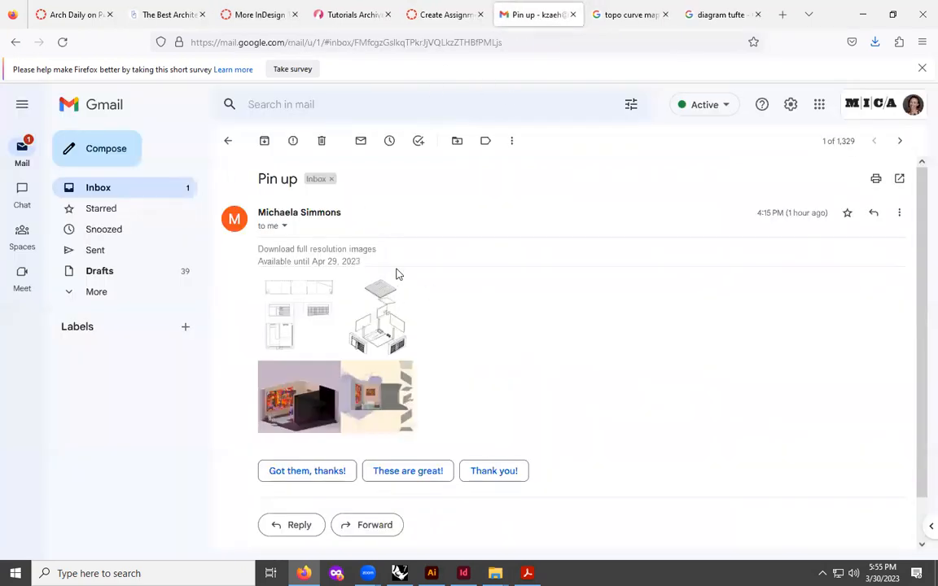
- Return to the new assignment and enter the description "Upload class pdf"
click(443, 15)
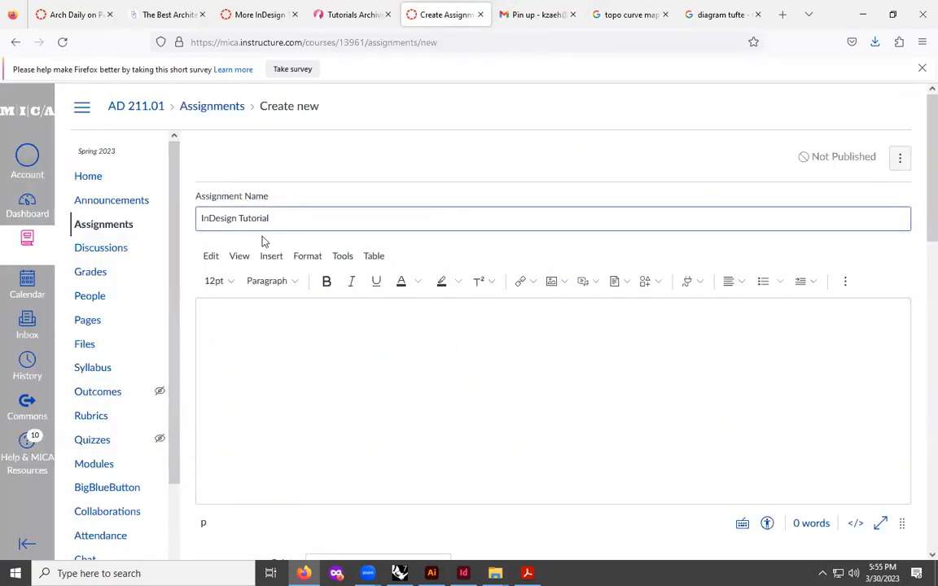
click(261, 352)
text(Upload class pdf)
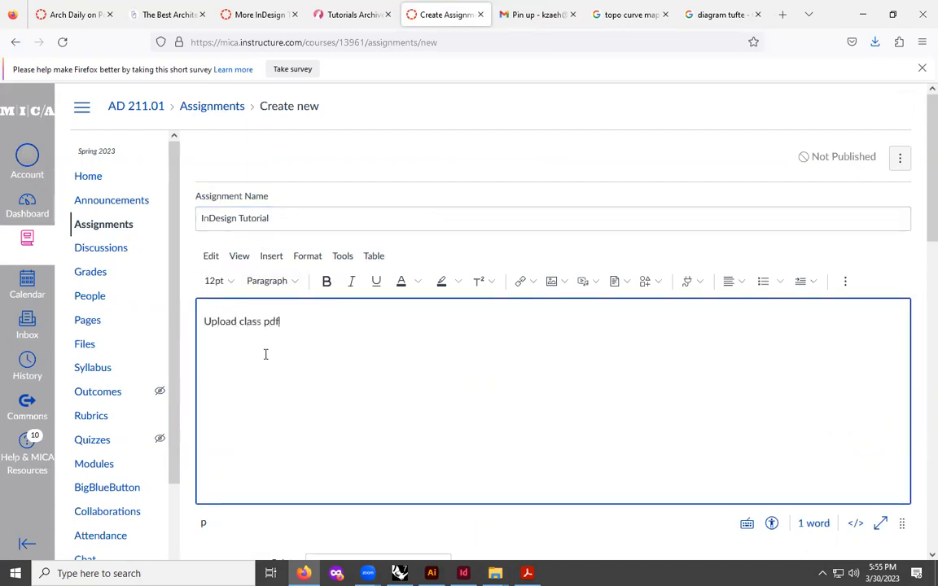
- Set the assignment group to Participation and enable File Uploads as the online submission option
scroll(265, 354, down, 4)
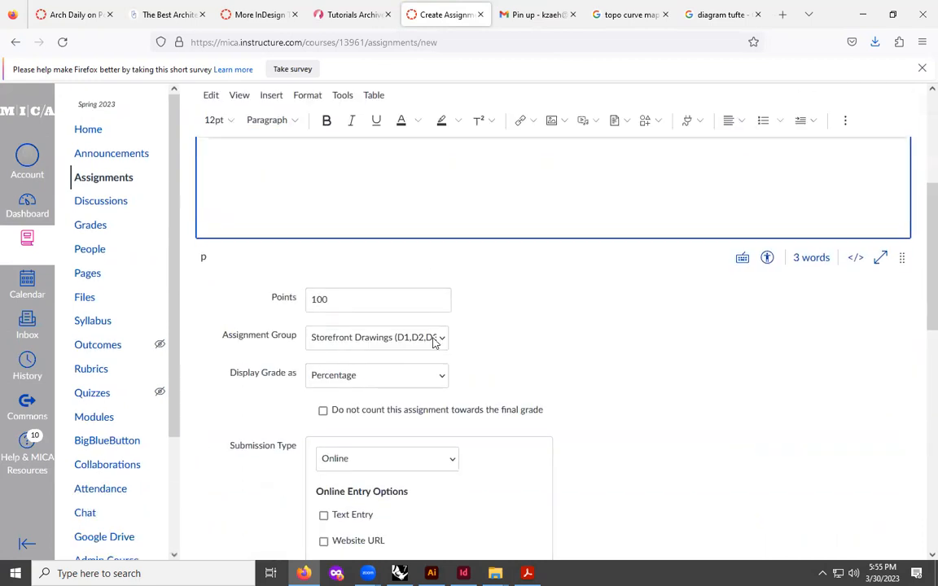
click(376, 338)
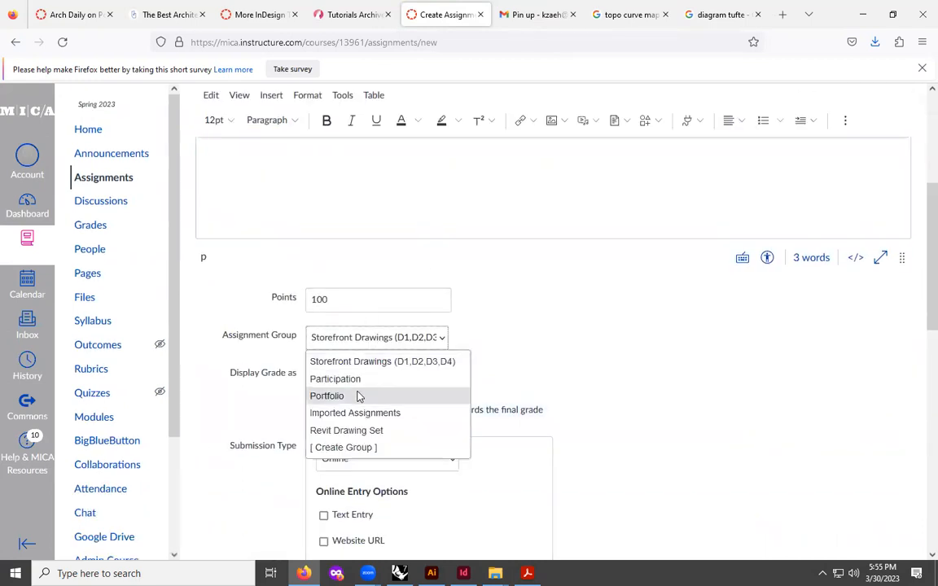
click(358, 379)
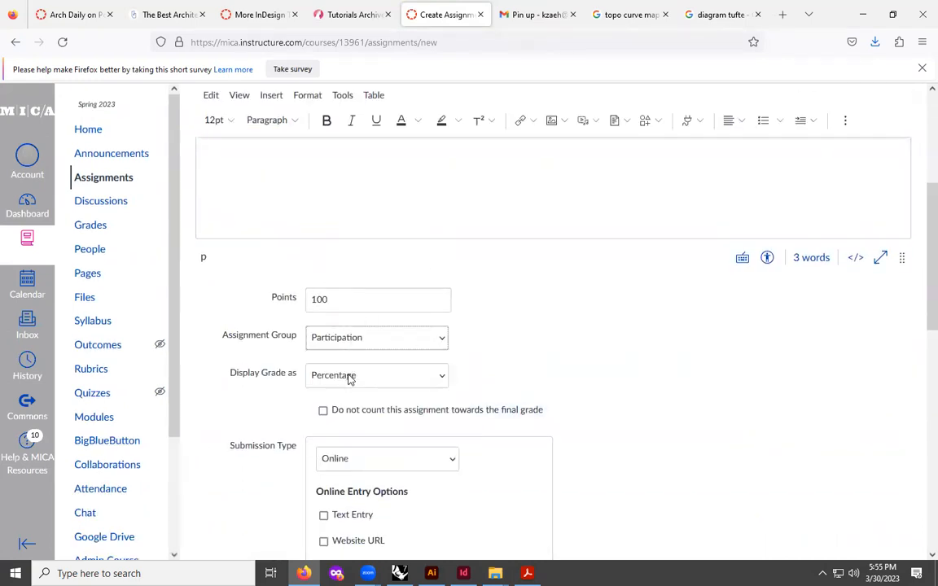
scroll(392, 456, down, 3)
click(533, 415)
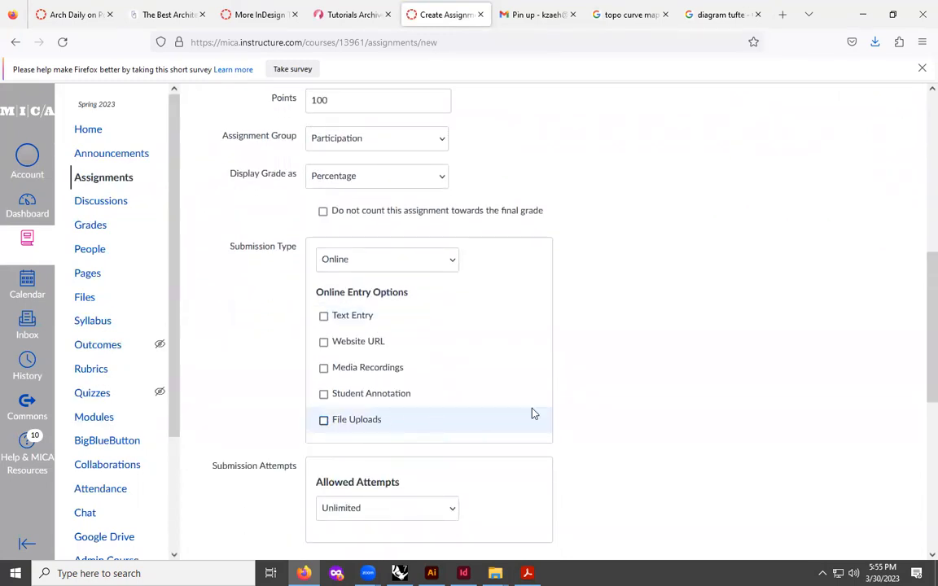
- Set the assignment's due date to Mar 31, 2023 using the date picker
scroll(642, 296, up, 6)
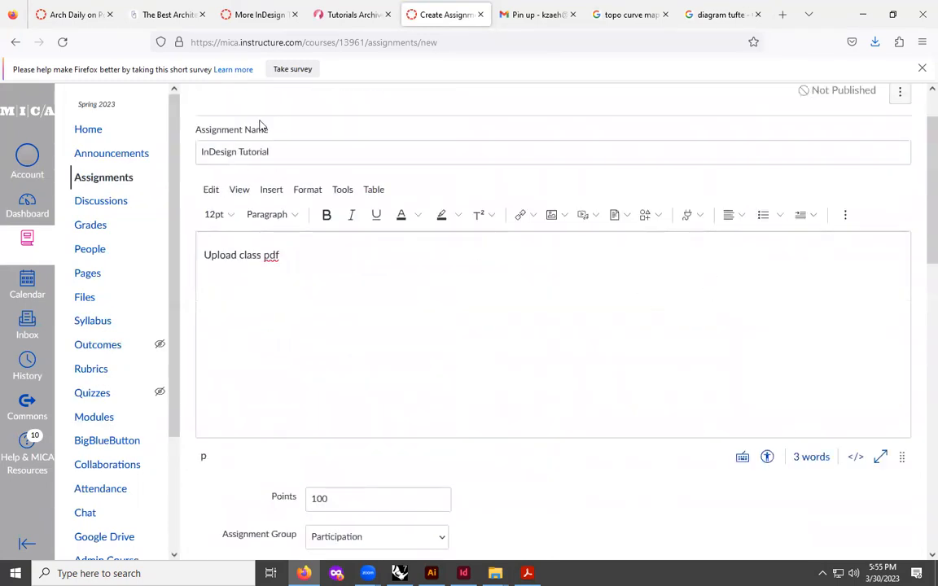
scroll(259, 124, up, 1)
scroll(474, 365, down, 12)
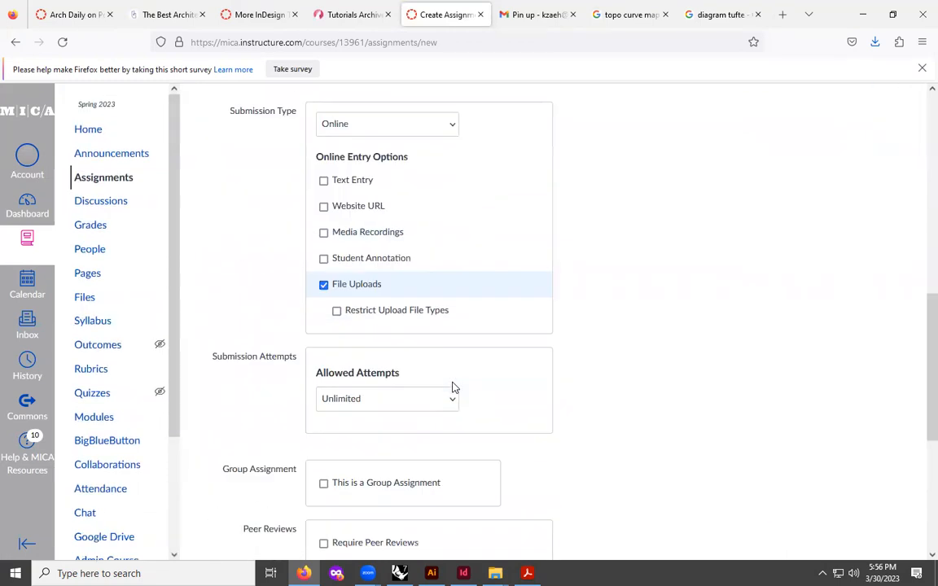
click(524, 350)
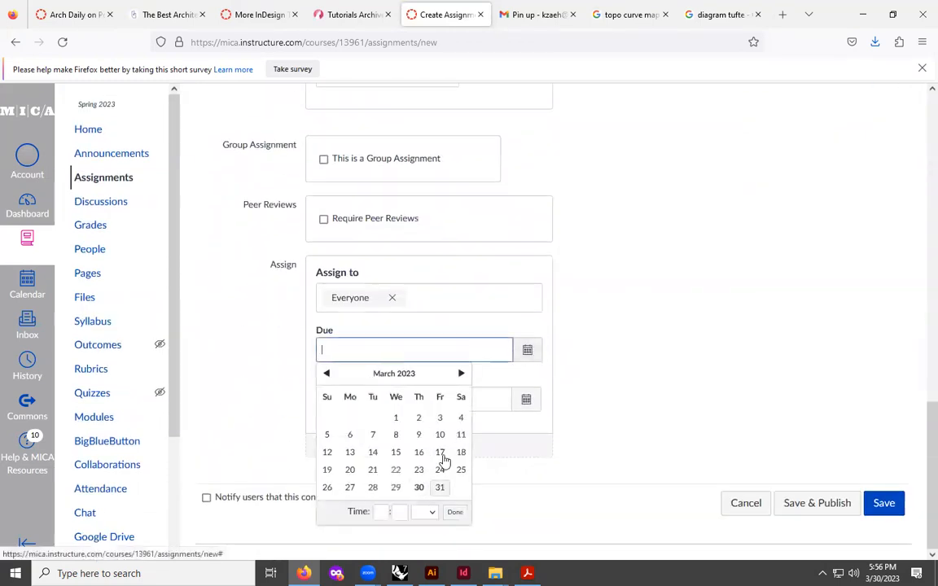
click(439, 487)
click(647, 383)
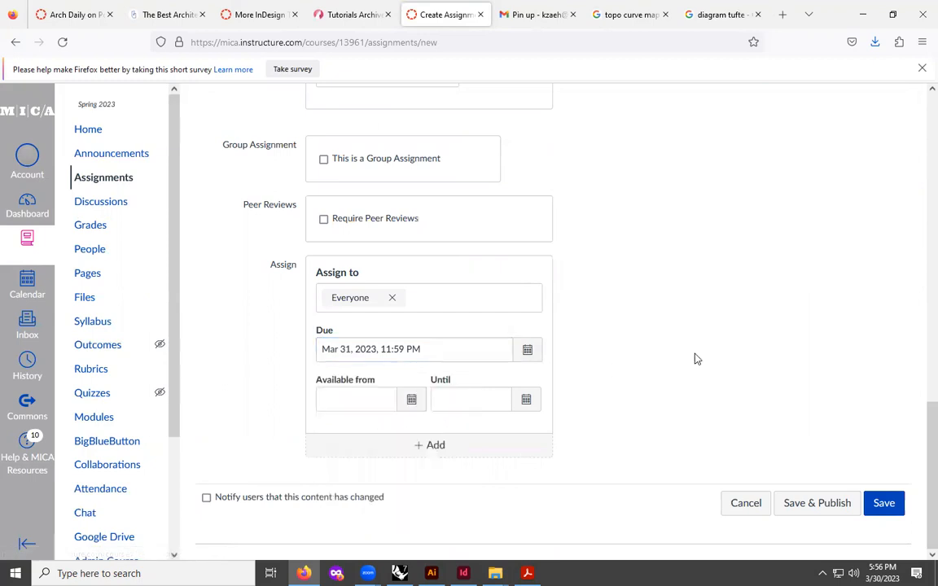
- Extend the description to "Upload class pdf here!" and save and publish the assignment
scroll(320, 324, up, 12)
click(306, 318)
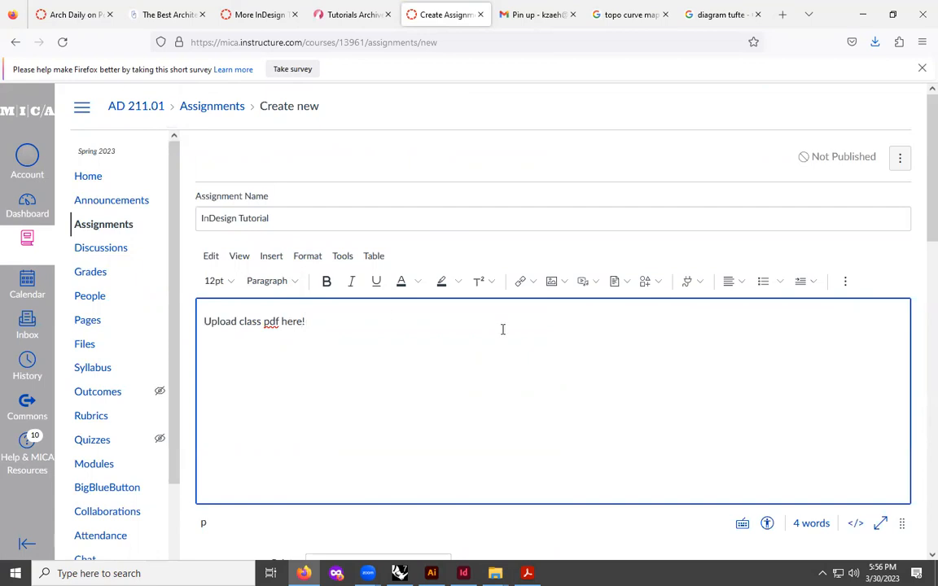
scroll(503, 329, down, 15)
click(817, 505)
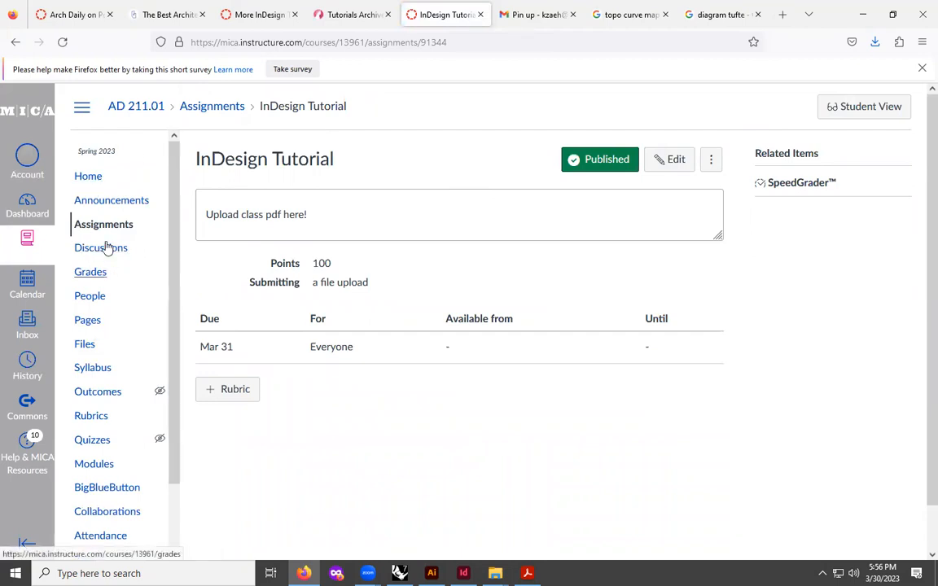
- Open the course Modules and add the InDesign Tutorial assignment to the (10) Portfolio module
click(94, 463)
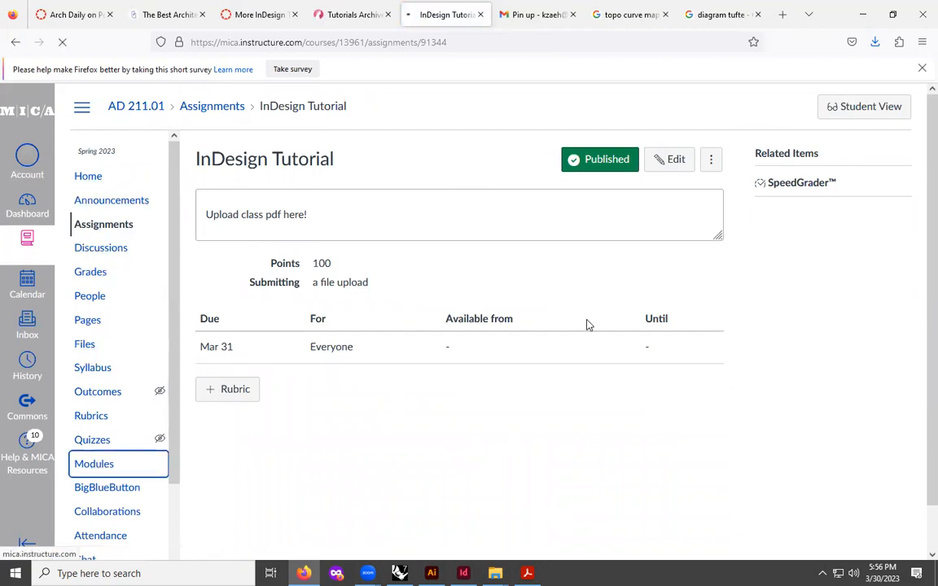
scroll(431, 446, down, 15)
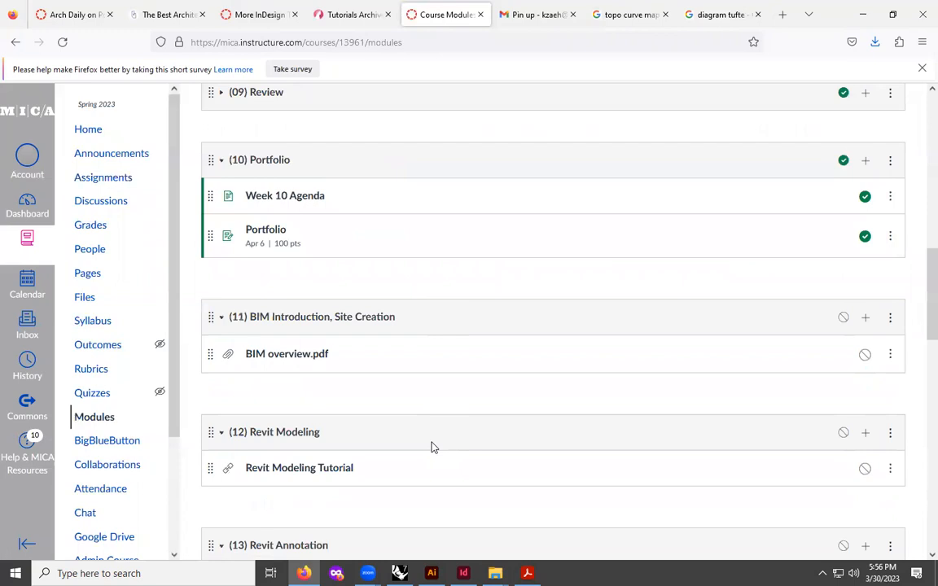
scroll(404, 400, down, 4)
scroll(397, 398, up, 2)
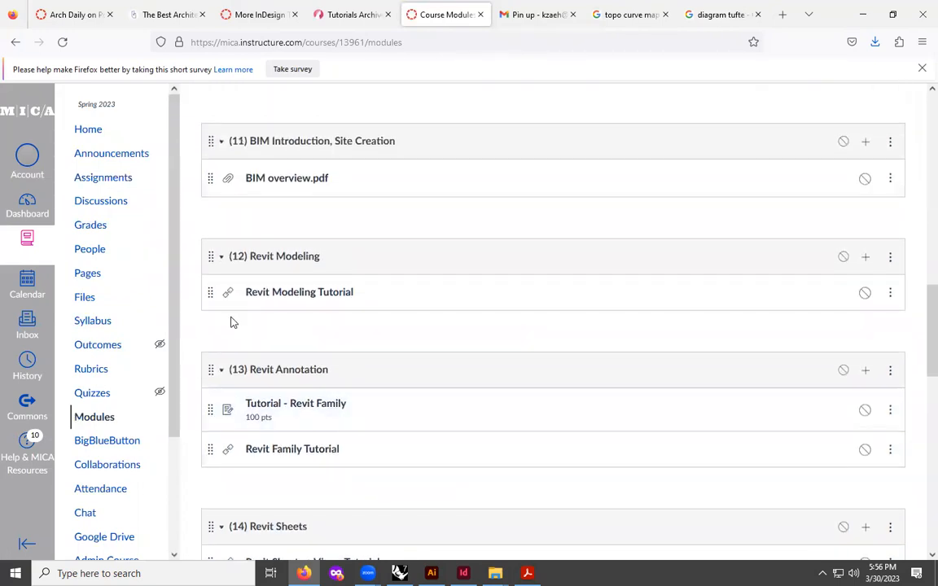
scroll(384, 218, up, 3)
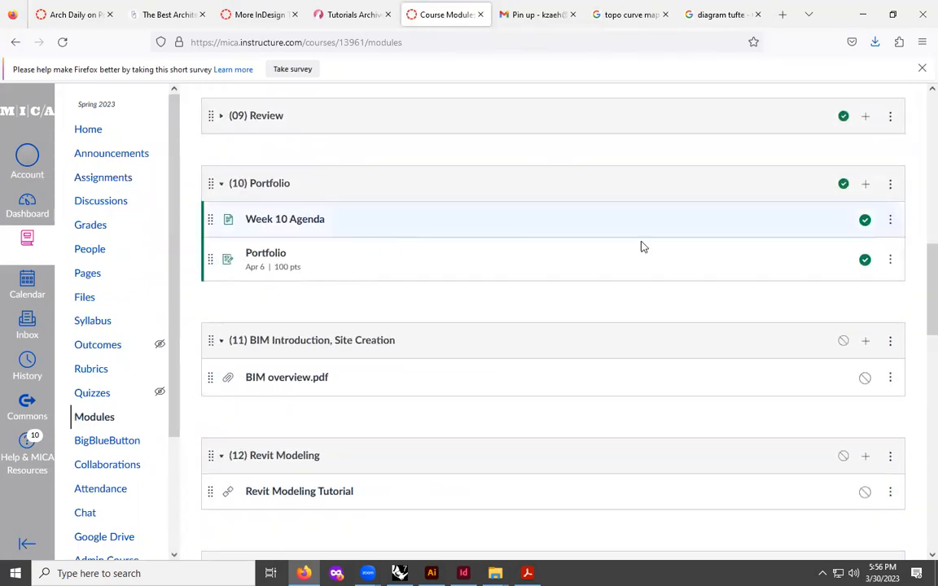
click(865, 186)
scroll(317, 332, down, 5)
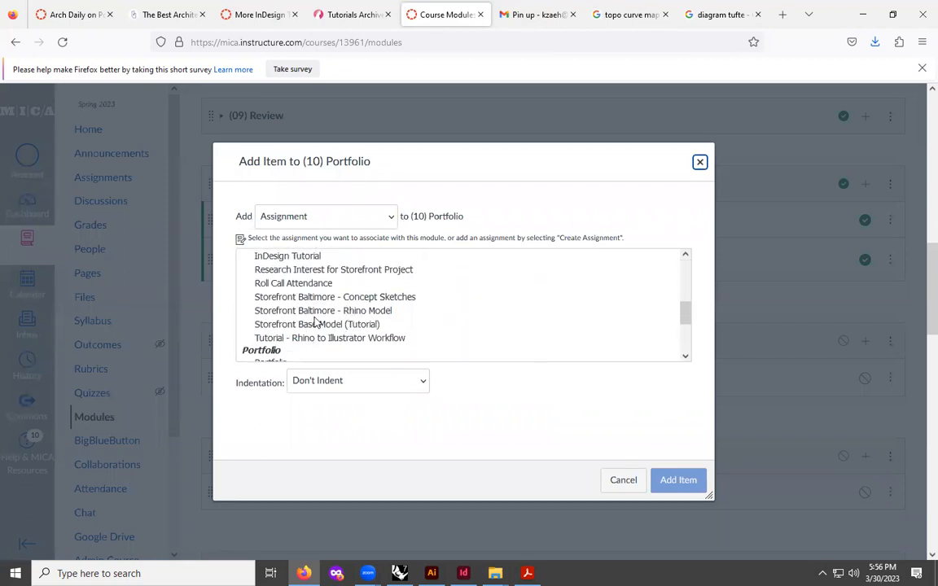
click(314, 257)
click(676, 479)
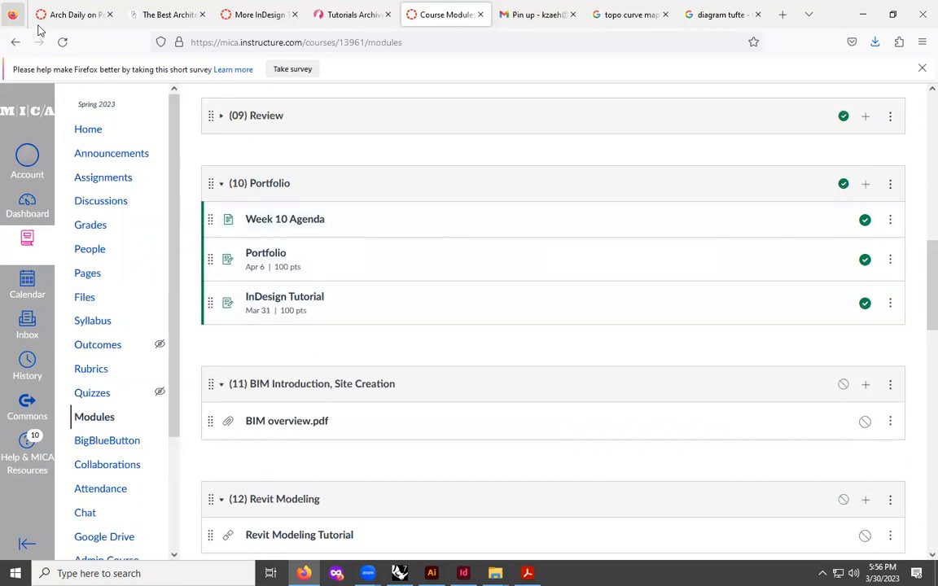
- Reload the Modules page and close the More InDesign and Tutorials Archive browser tabs
click(63, 41)
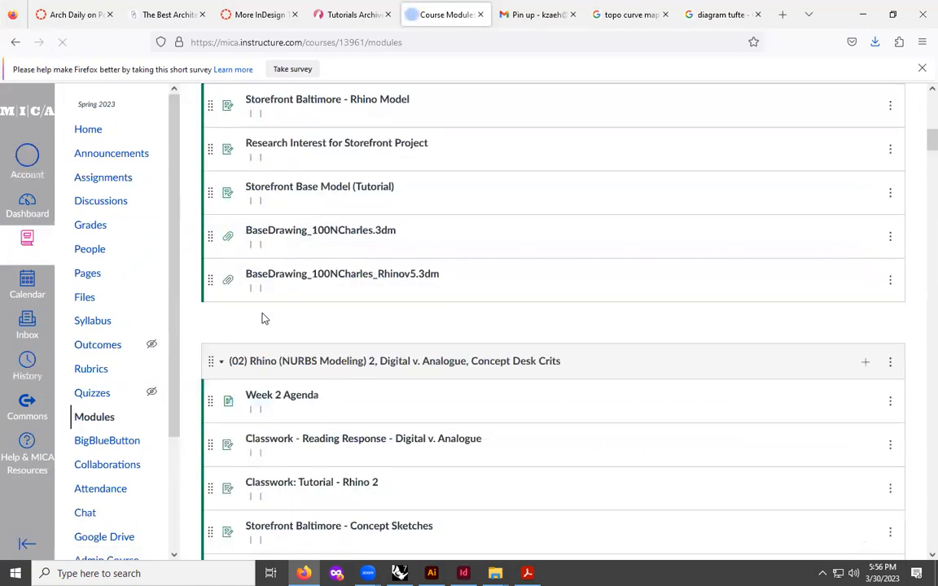
scroll(247, 339, down, 1)
scroll(245, 330, up, 3)
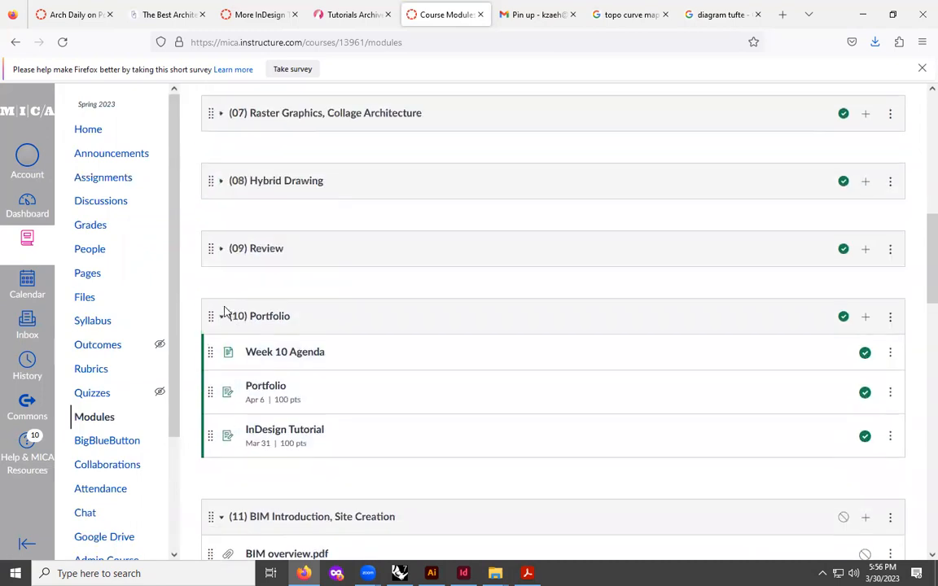
click(269, 14)
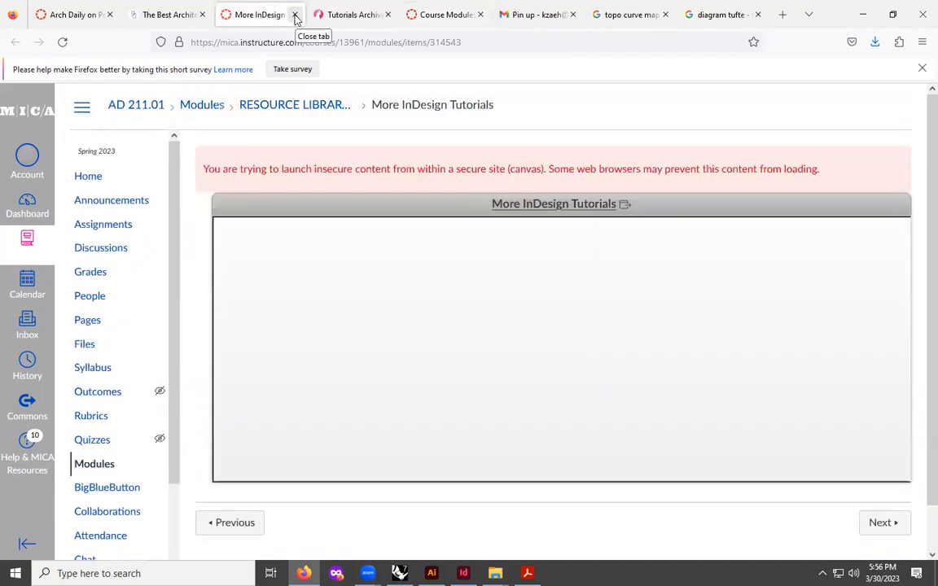
click(295, 16)
click(297, 16)
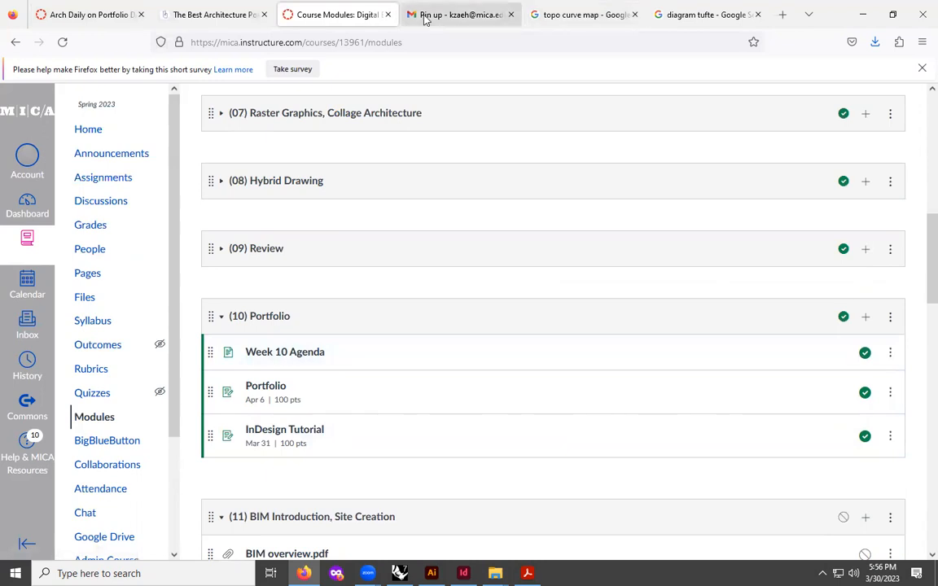
- Look through the other open browser tabs and return to the Course Modules page
click(488, 11)
click(75, 14)
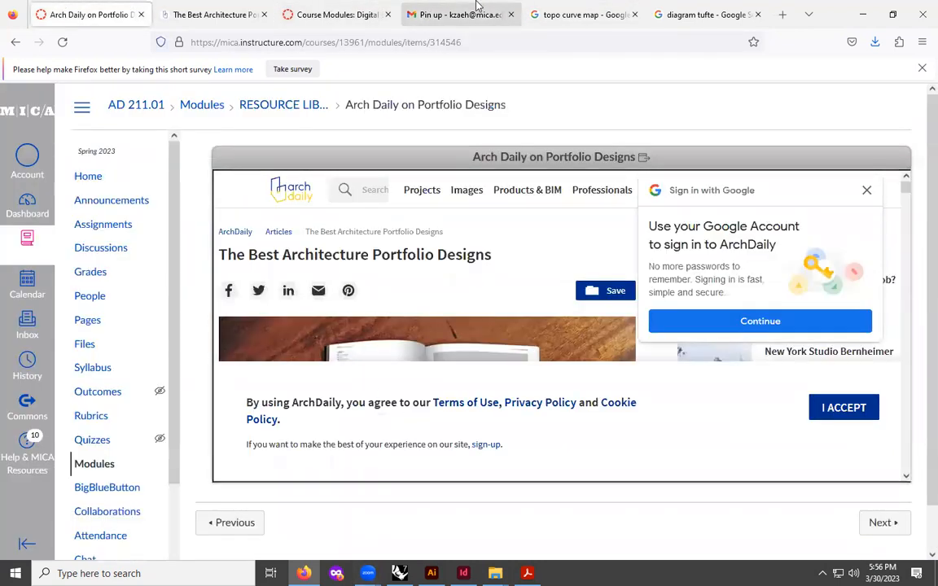
click(193, 14)
click(593, 14)
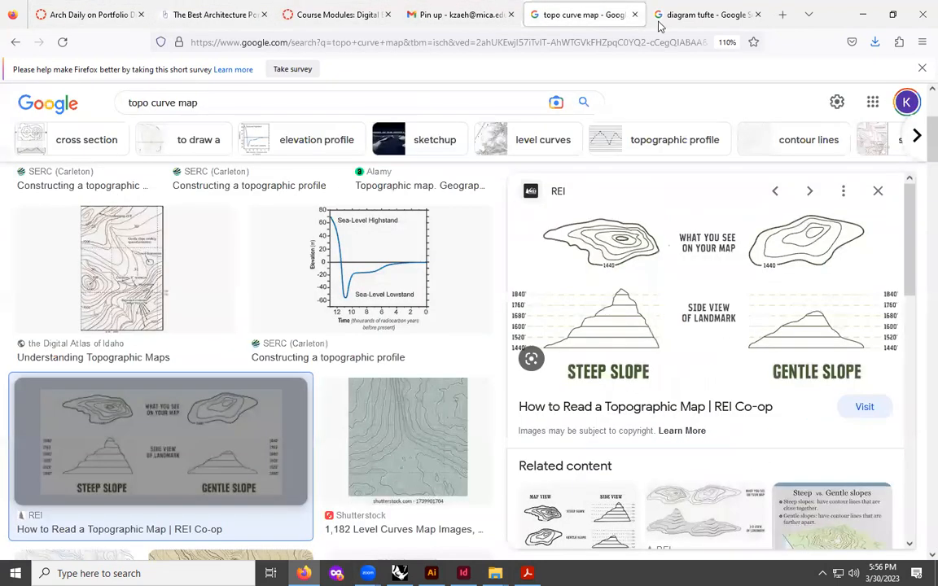
click(666, 16)
click(342, 14)
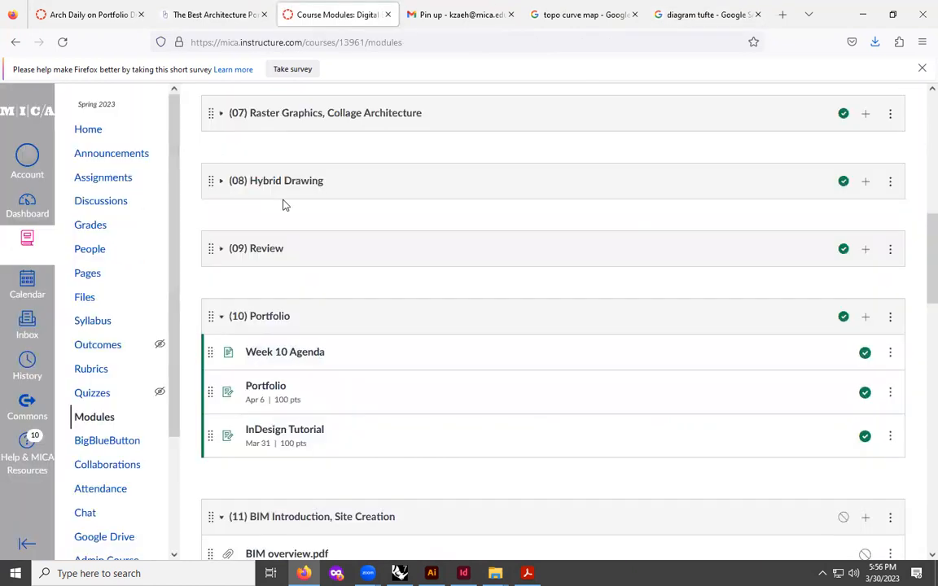
- Expand the General Course Info module, open its course PDF file, and go back to the Modules page
scroll(285, 205, up, 7)
click(220, 228)
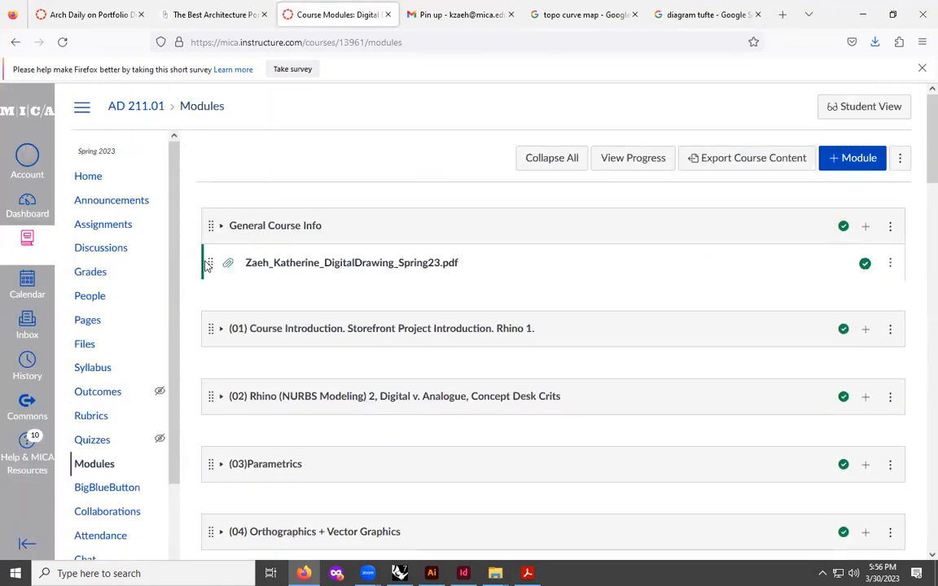
click(316, 272)
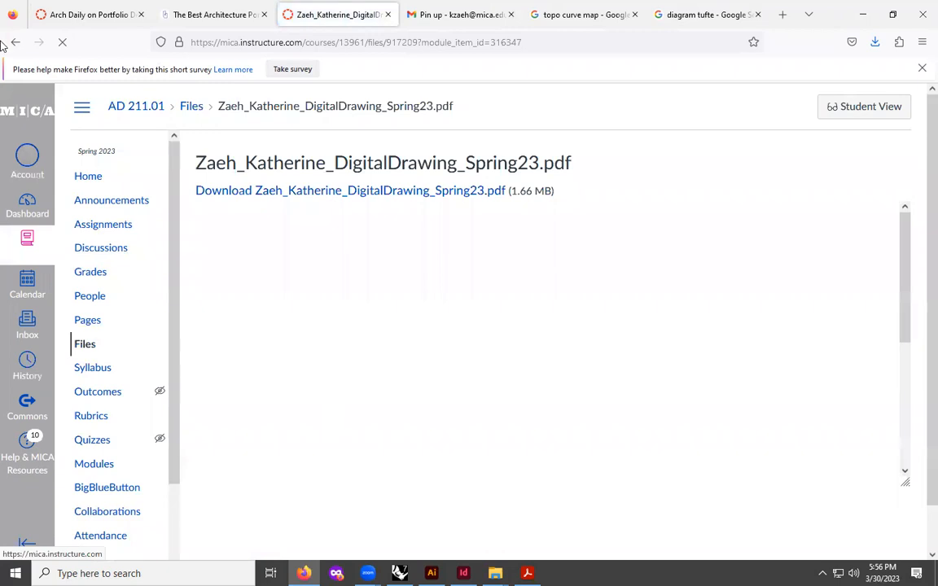
key(alt+Left)
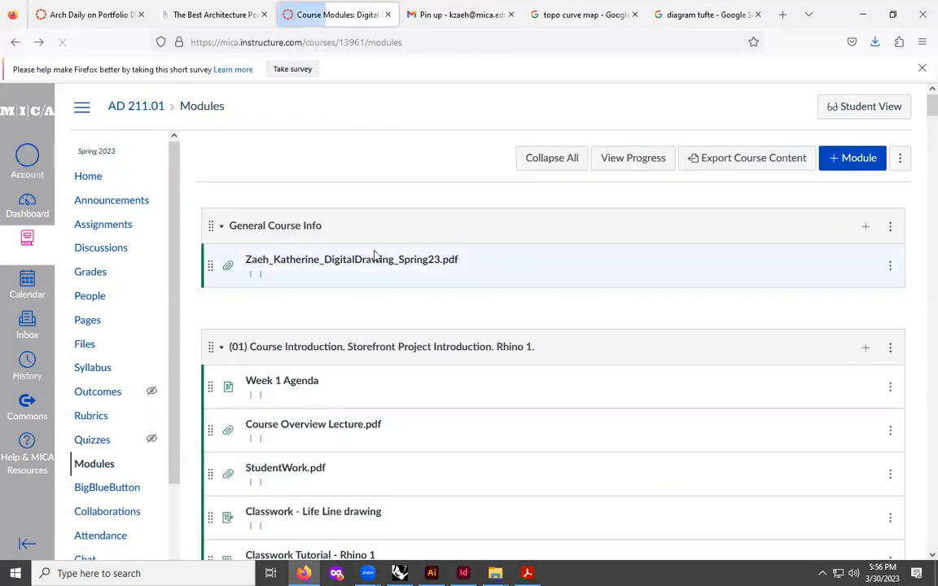
- Open the Week 10 Agenda page from the (10) Portfolio module and review its schedule
scroll(411, 275, down, 5)
scroll(411, 275, down, 5)
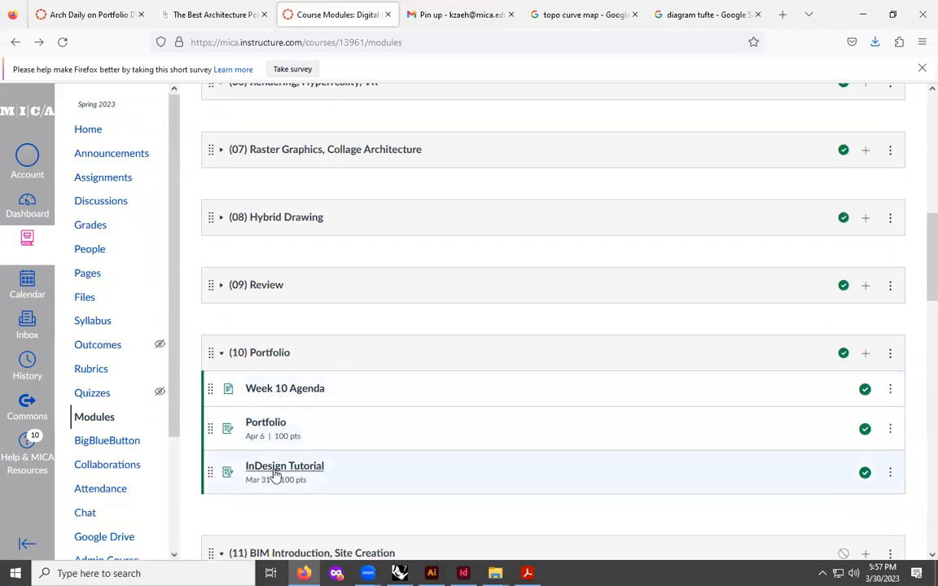
click(248, 391)
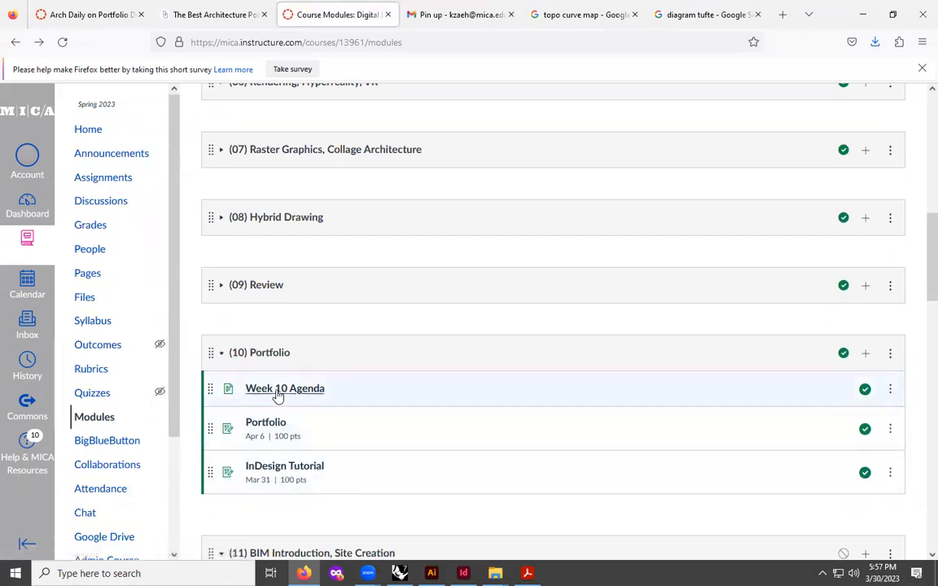
scroll(303, 280, down, 3)
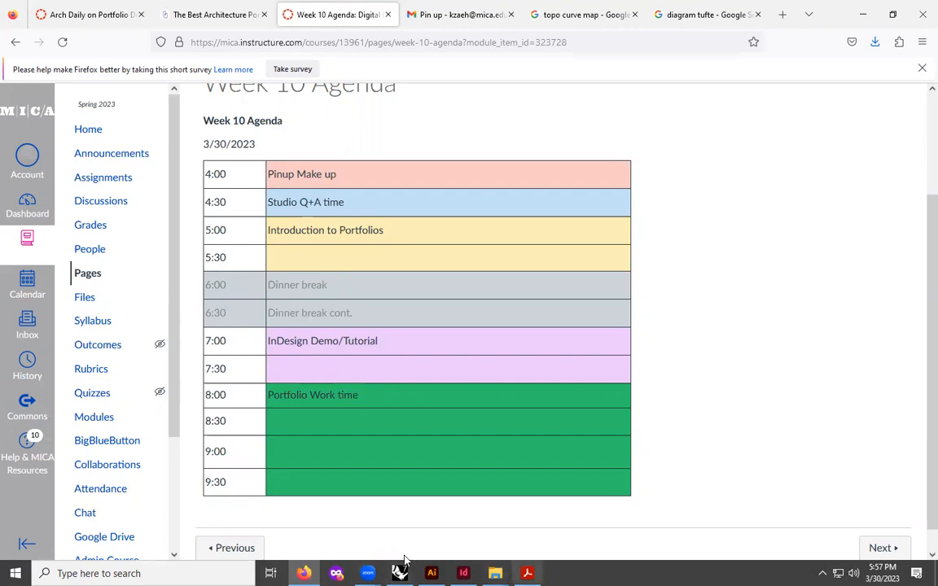
mouse_move(368, 572)
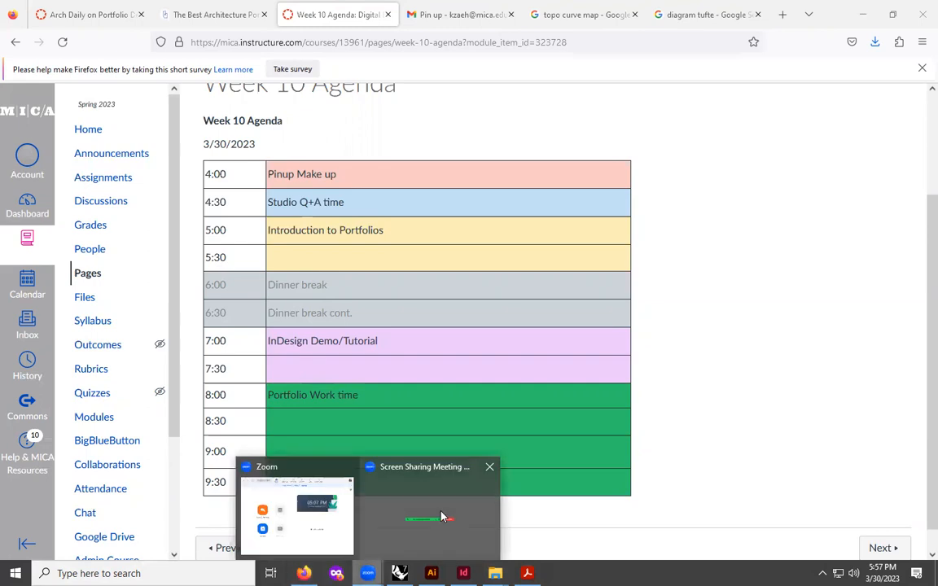